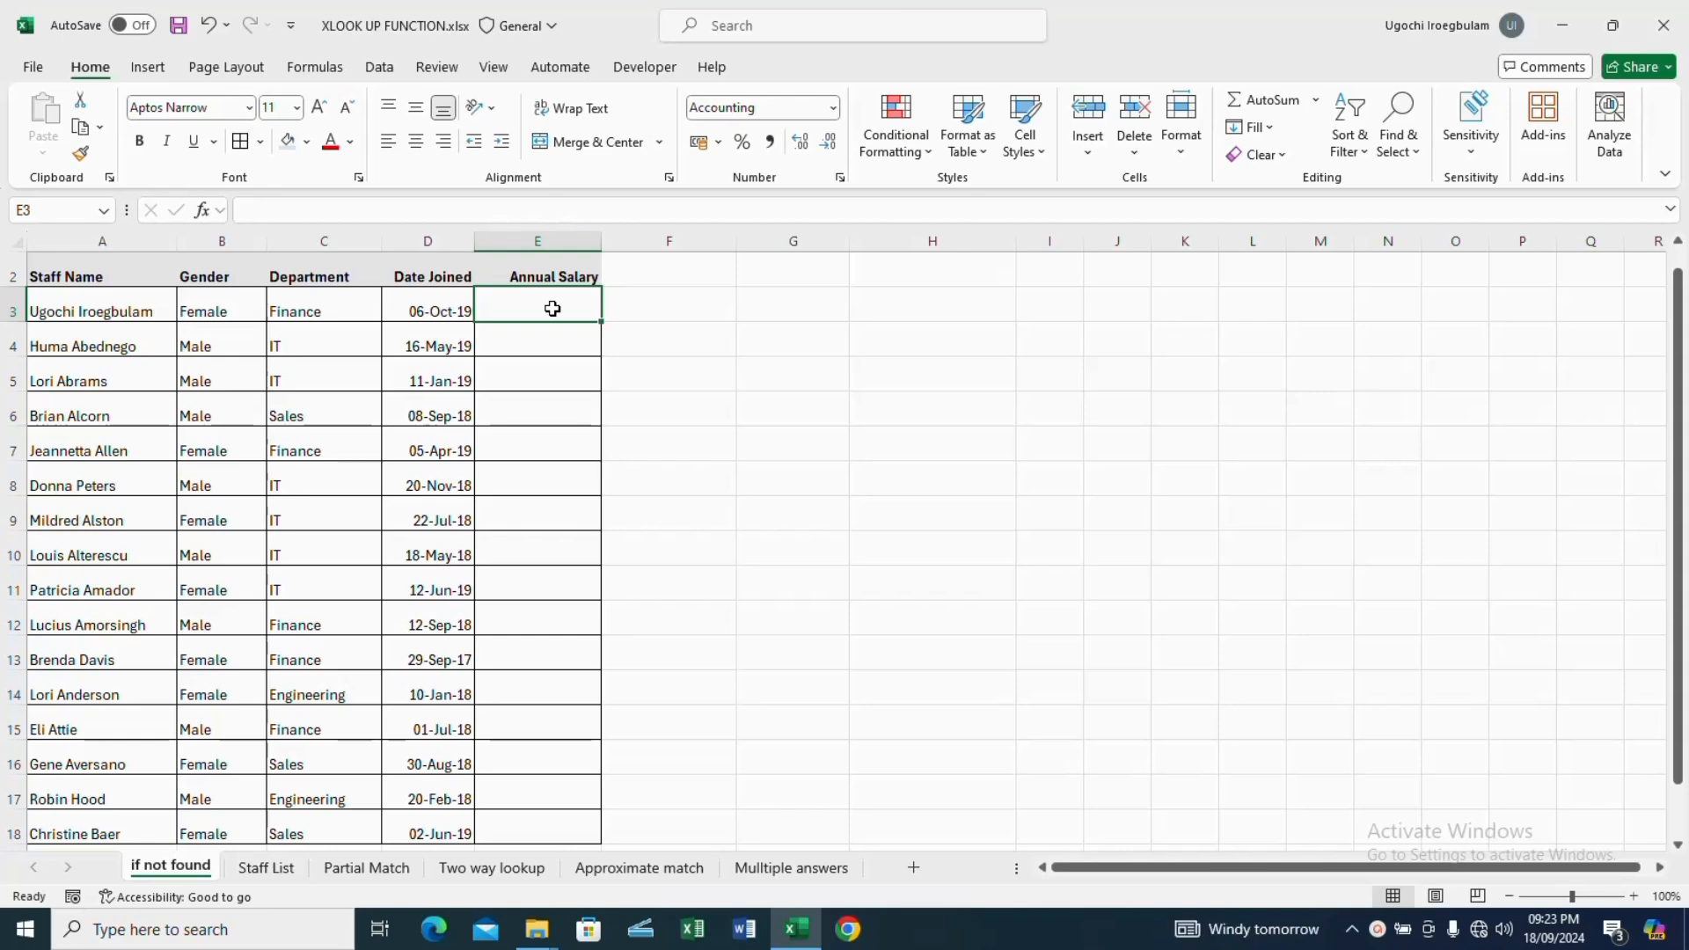
Check the Staff List sheet, then start an XLOOKUP in E3 of the if not found sheet with A3 as lookup value
{"action": "left_click", "coordinate": [267, 869]}
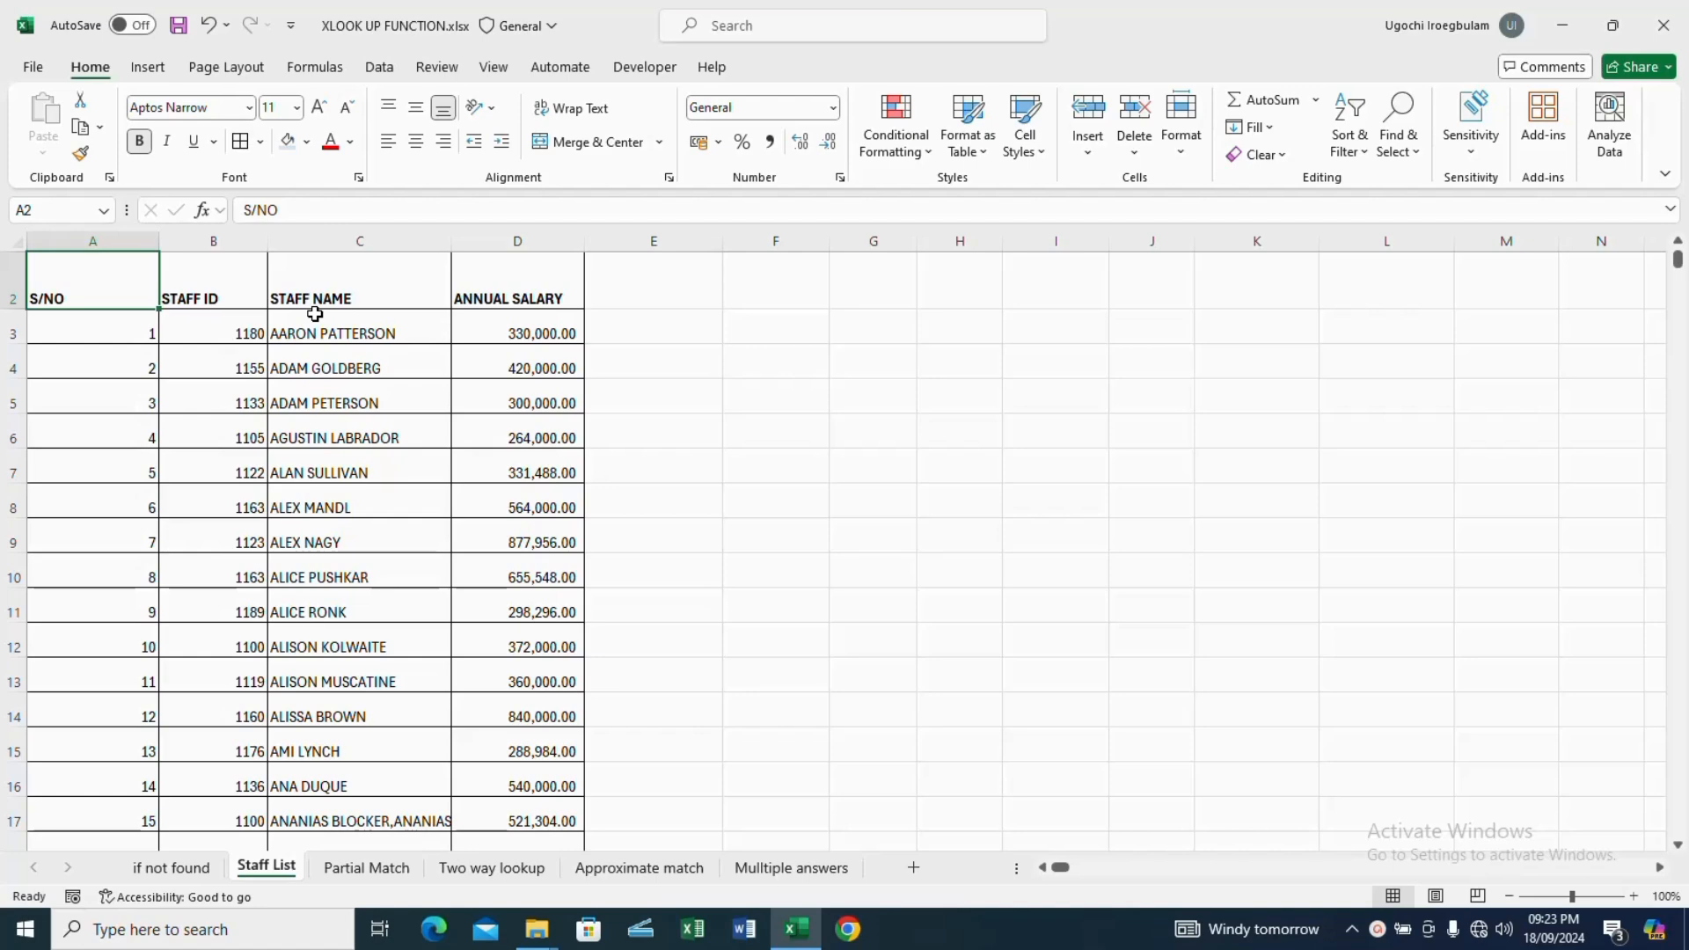
{"action": "left_click", "coordinate": [188, 868]}
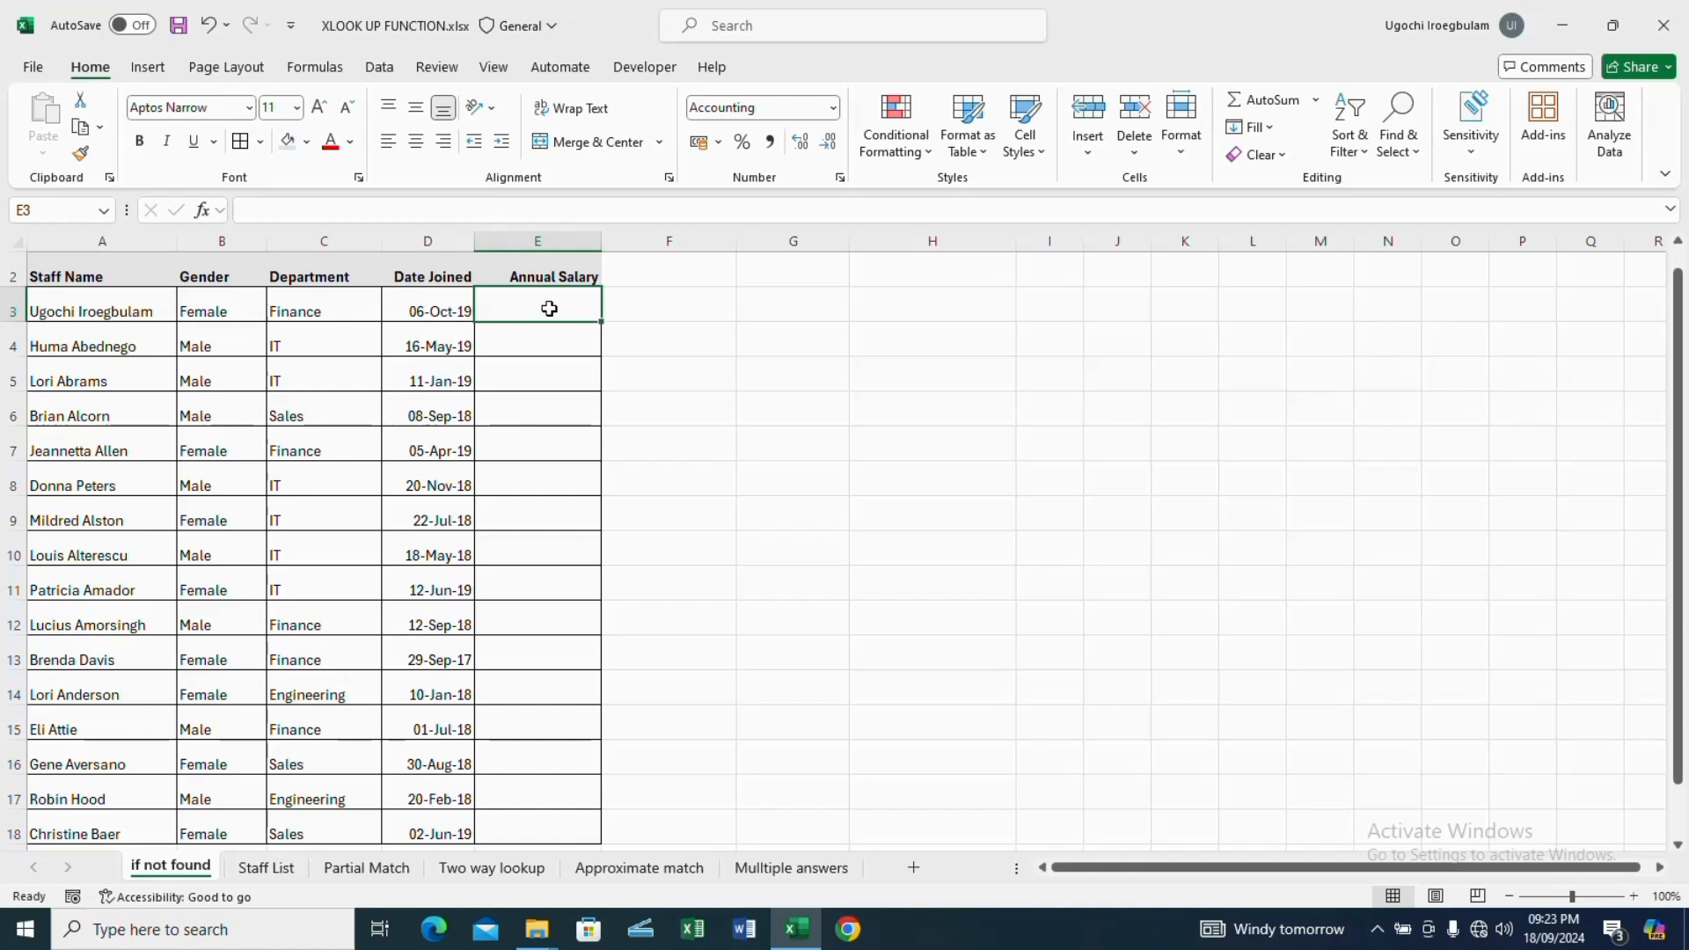
{"action": "type", "text": "="}
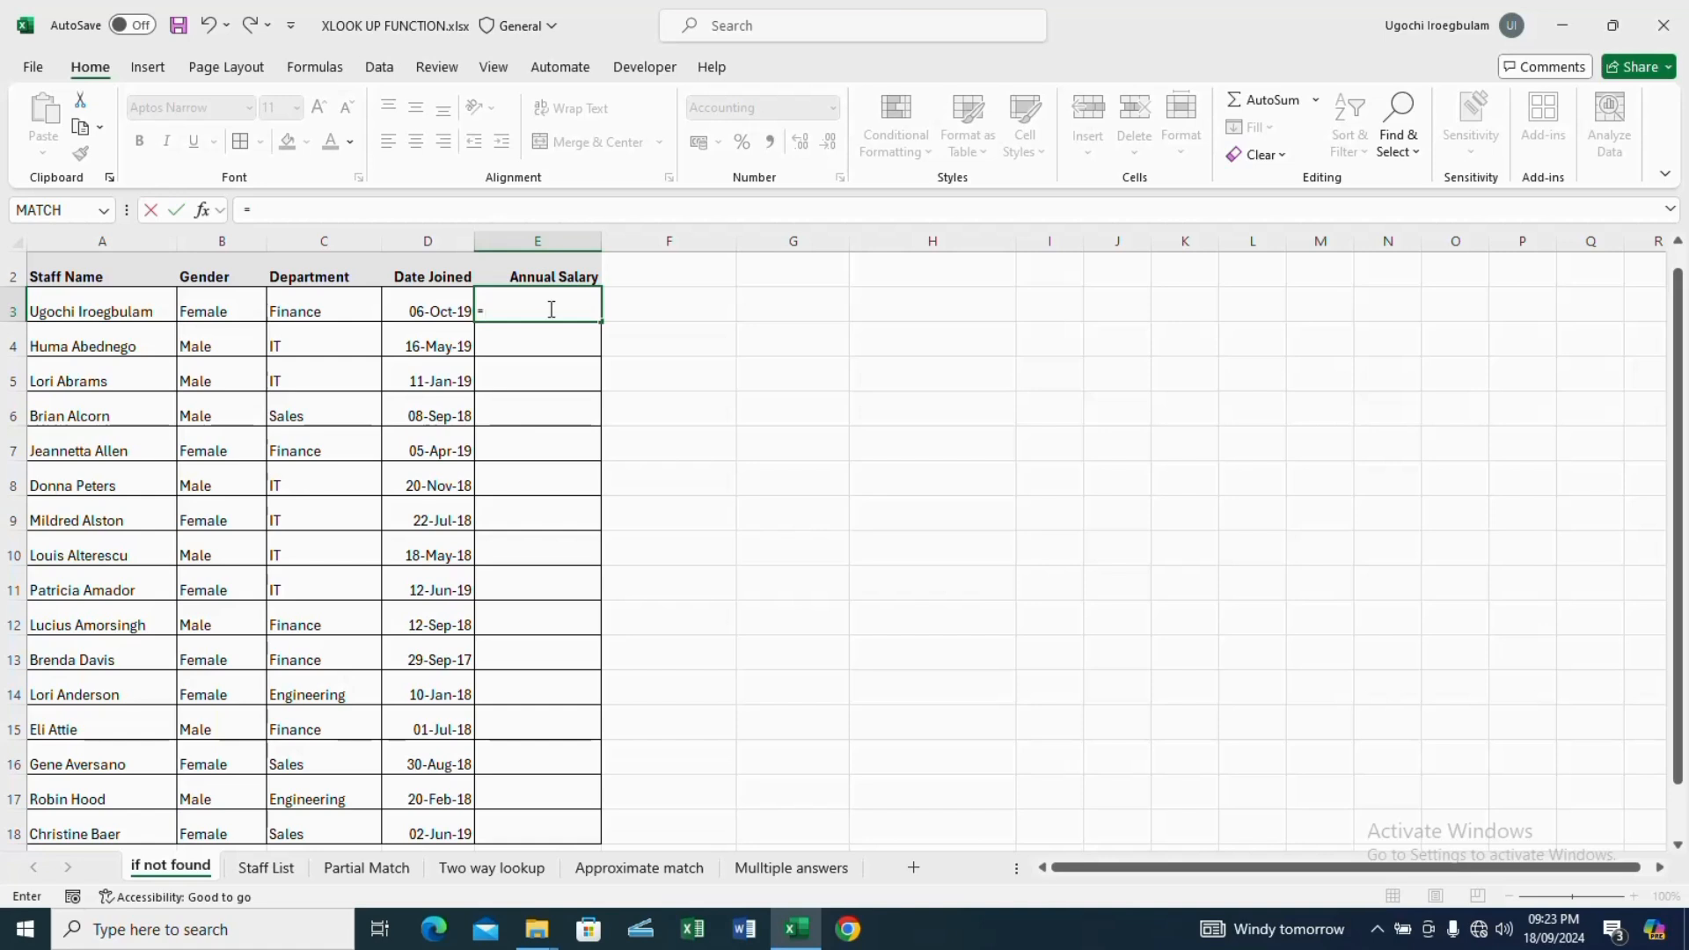
{"action": "type", "text": "XL"}
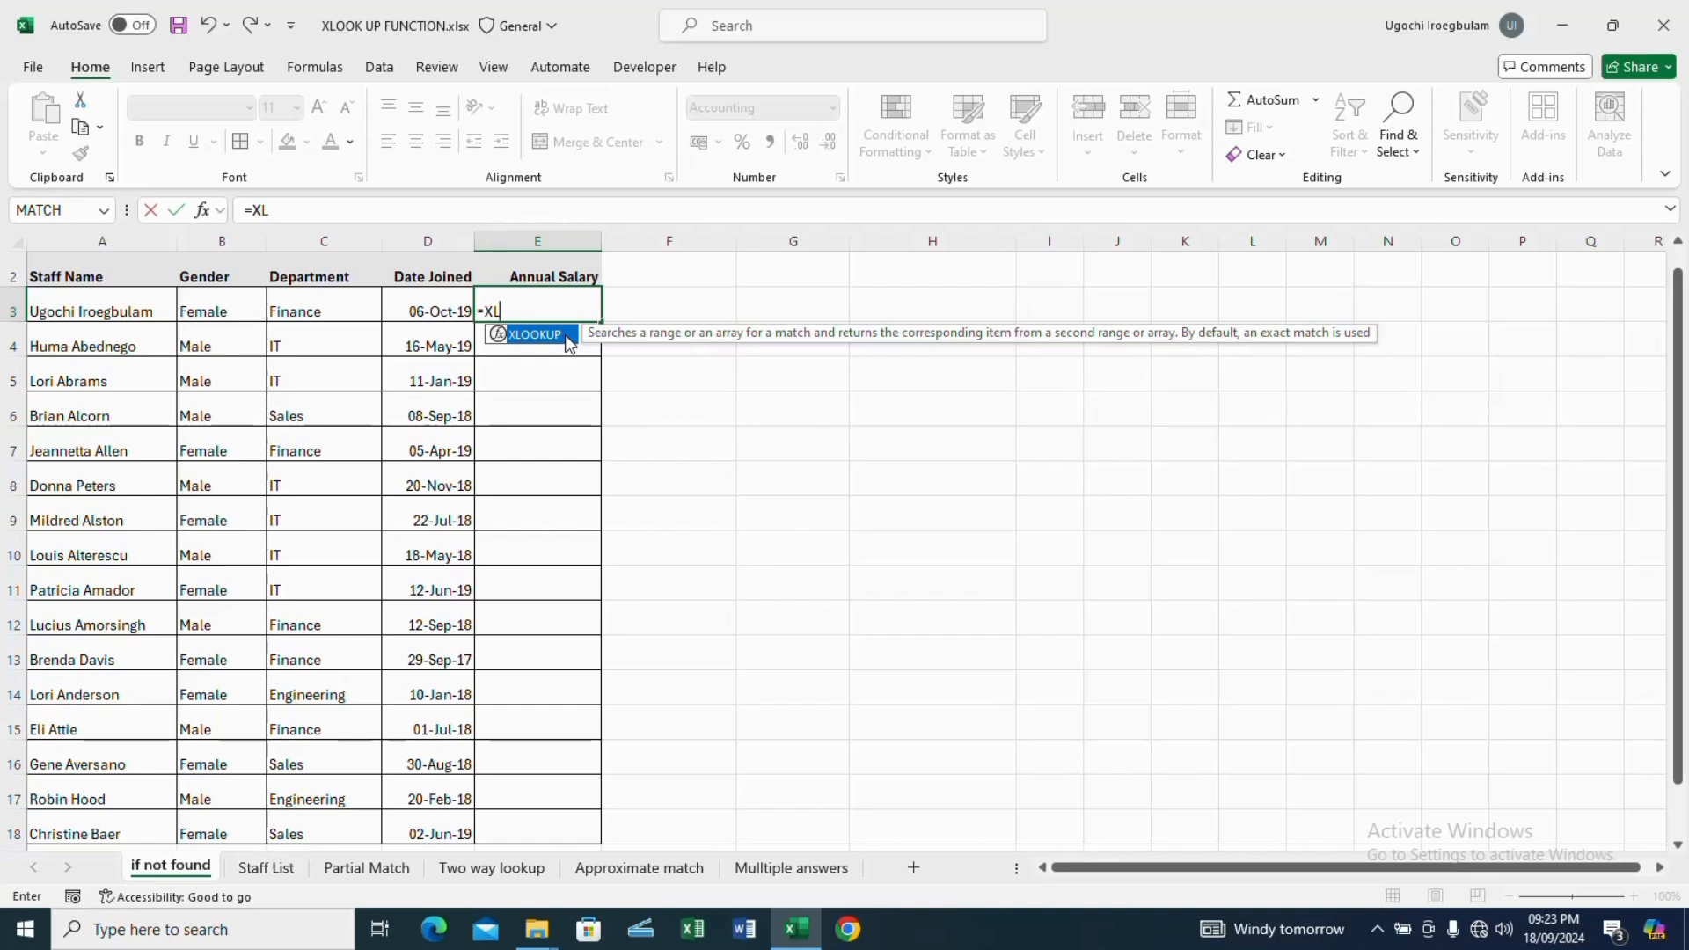
{"action": "key", "text": "Tab"}
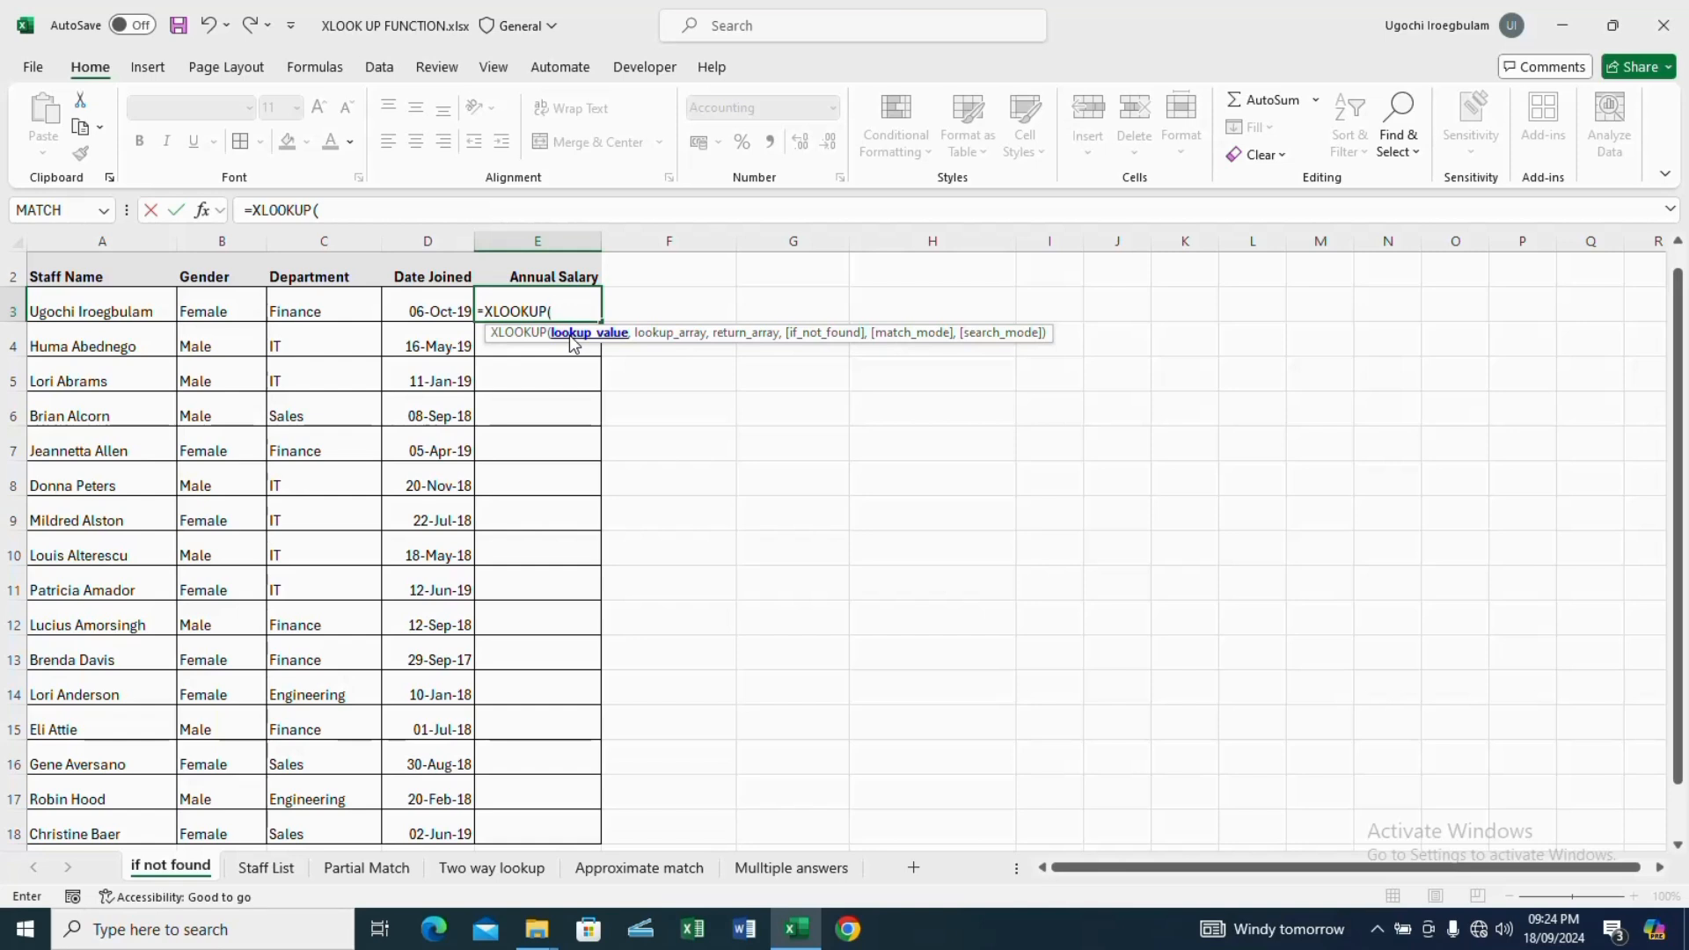
{"action": "left_click", "coordinate": [134, 310]}
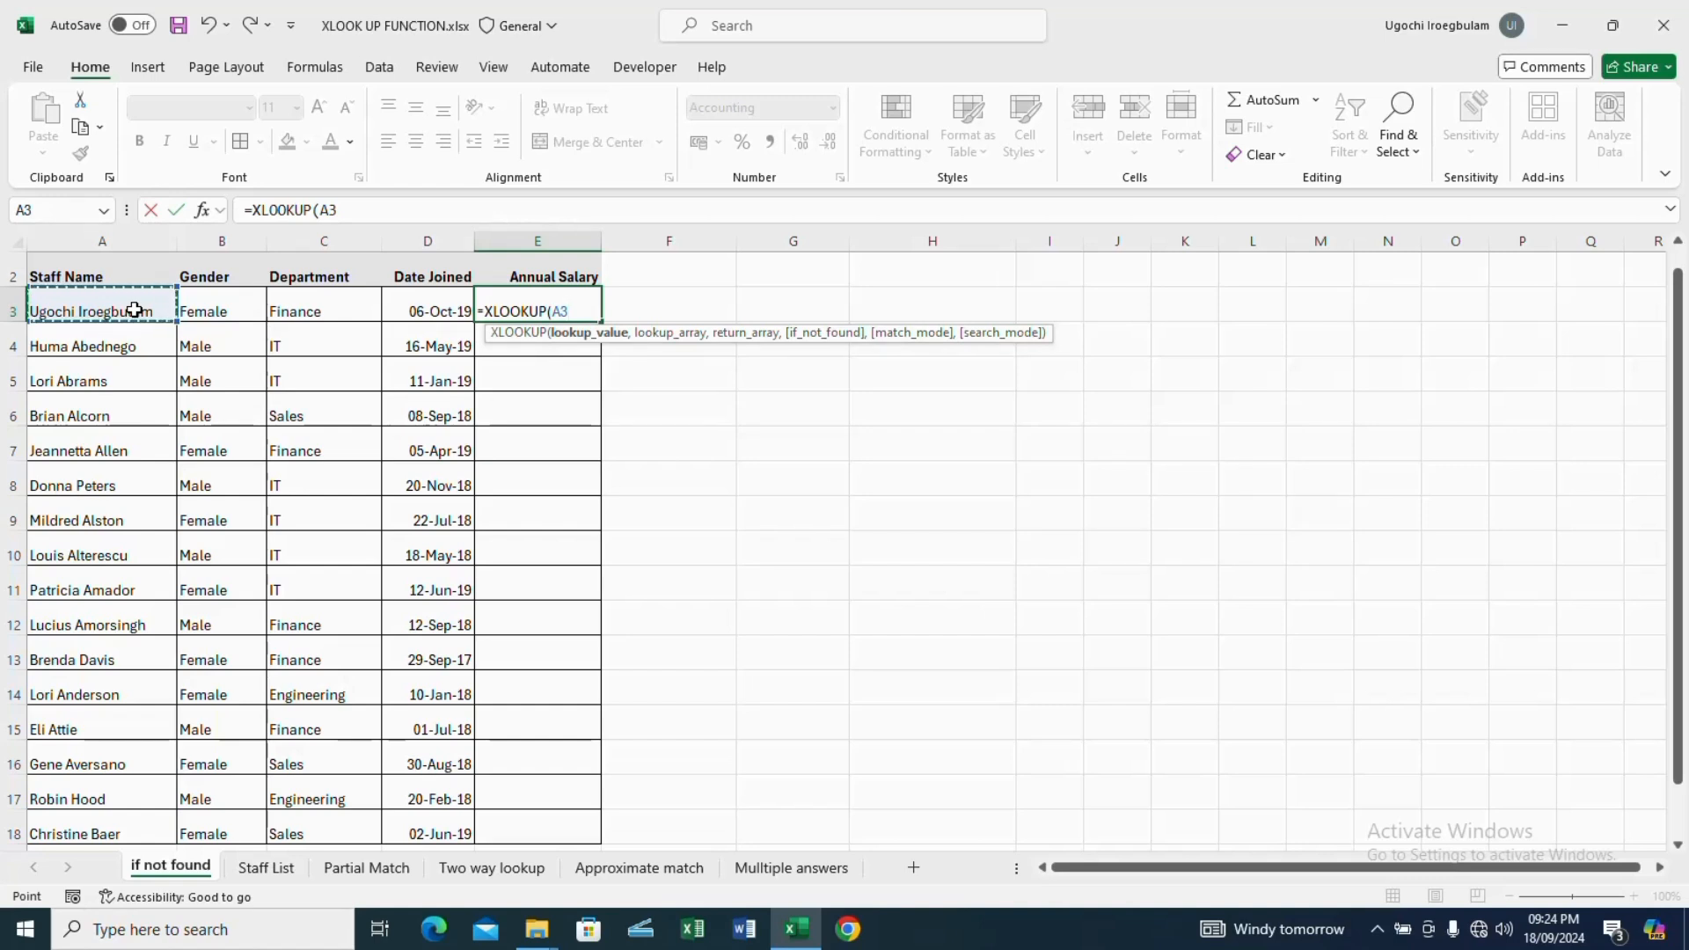
{"action": "type", "text": ","}
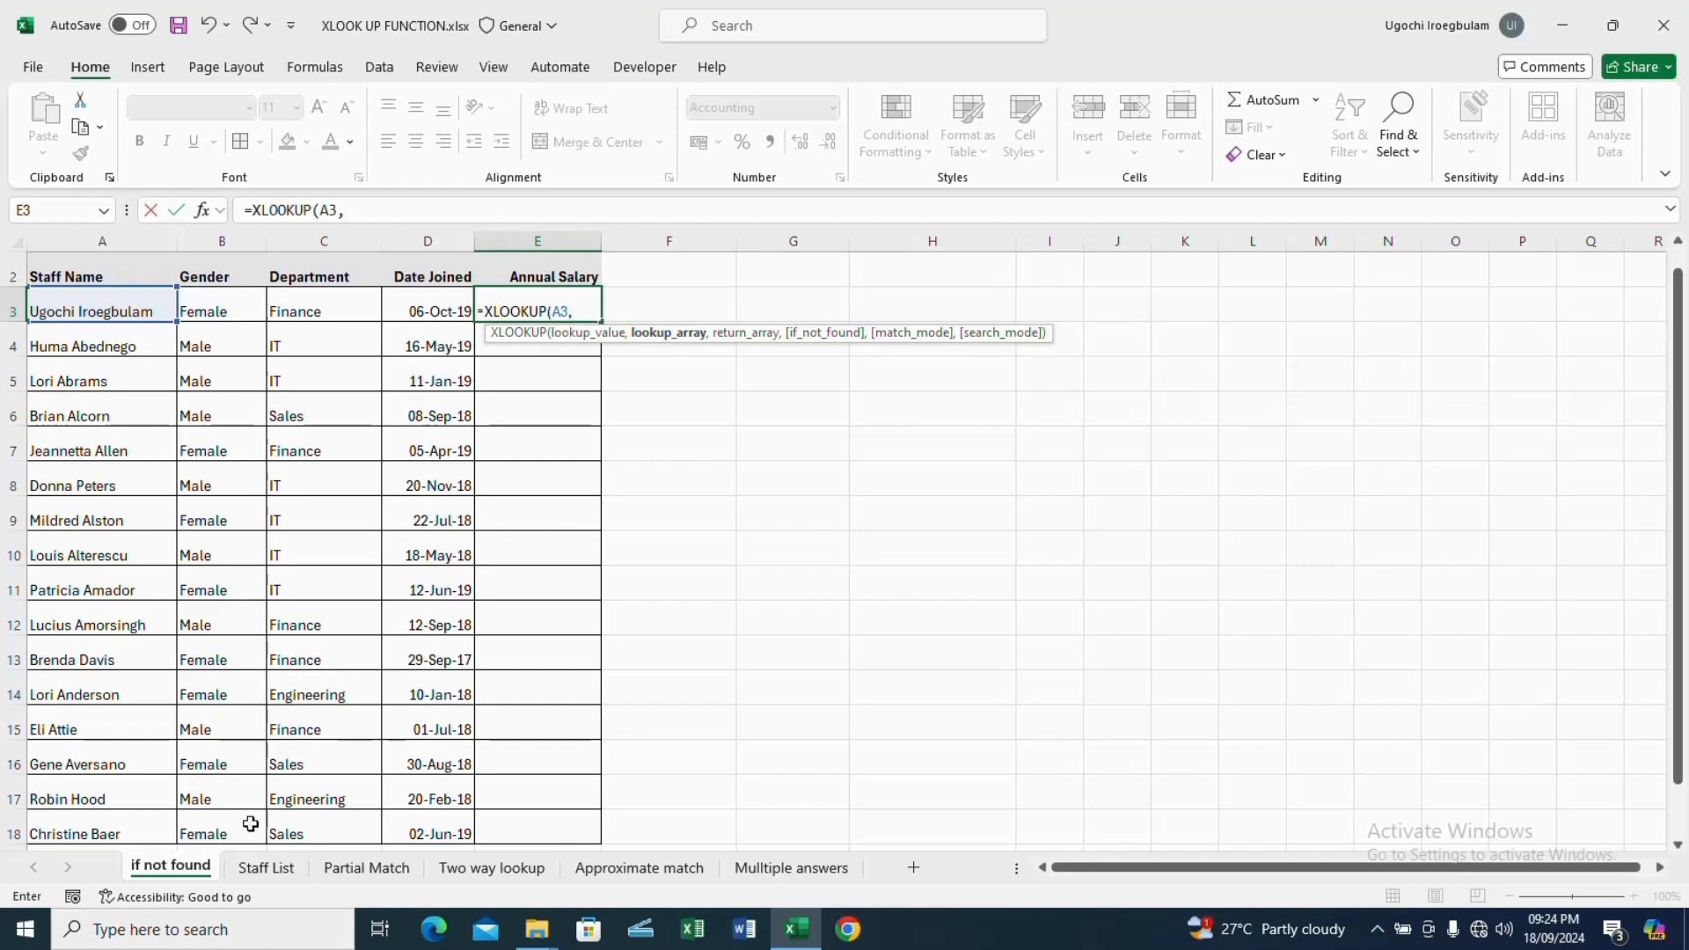
Set the lookup array to the staff names on the Staff List sheet as absolute range $C$3:$C$506
{"action": "left_click", "coordinate": [273, 868]}
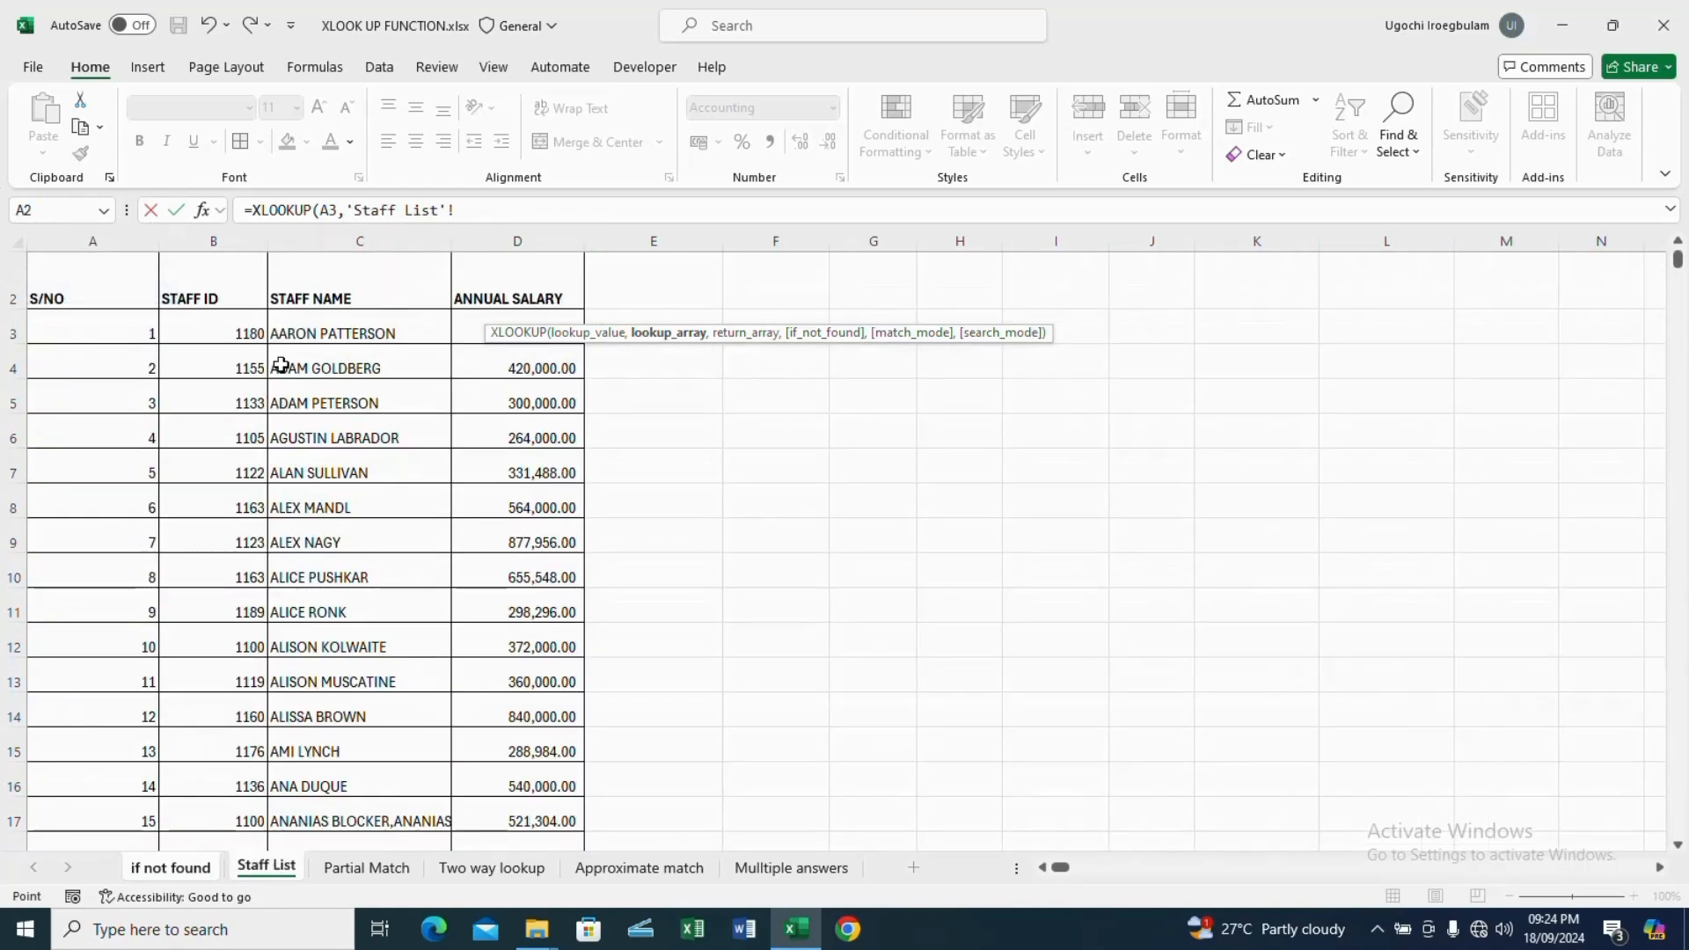
{"action": "left_click", "coordinate": [320, 329]}
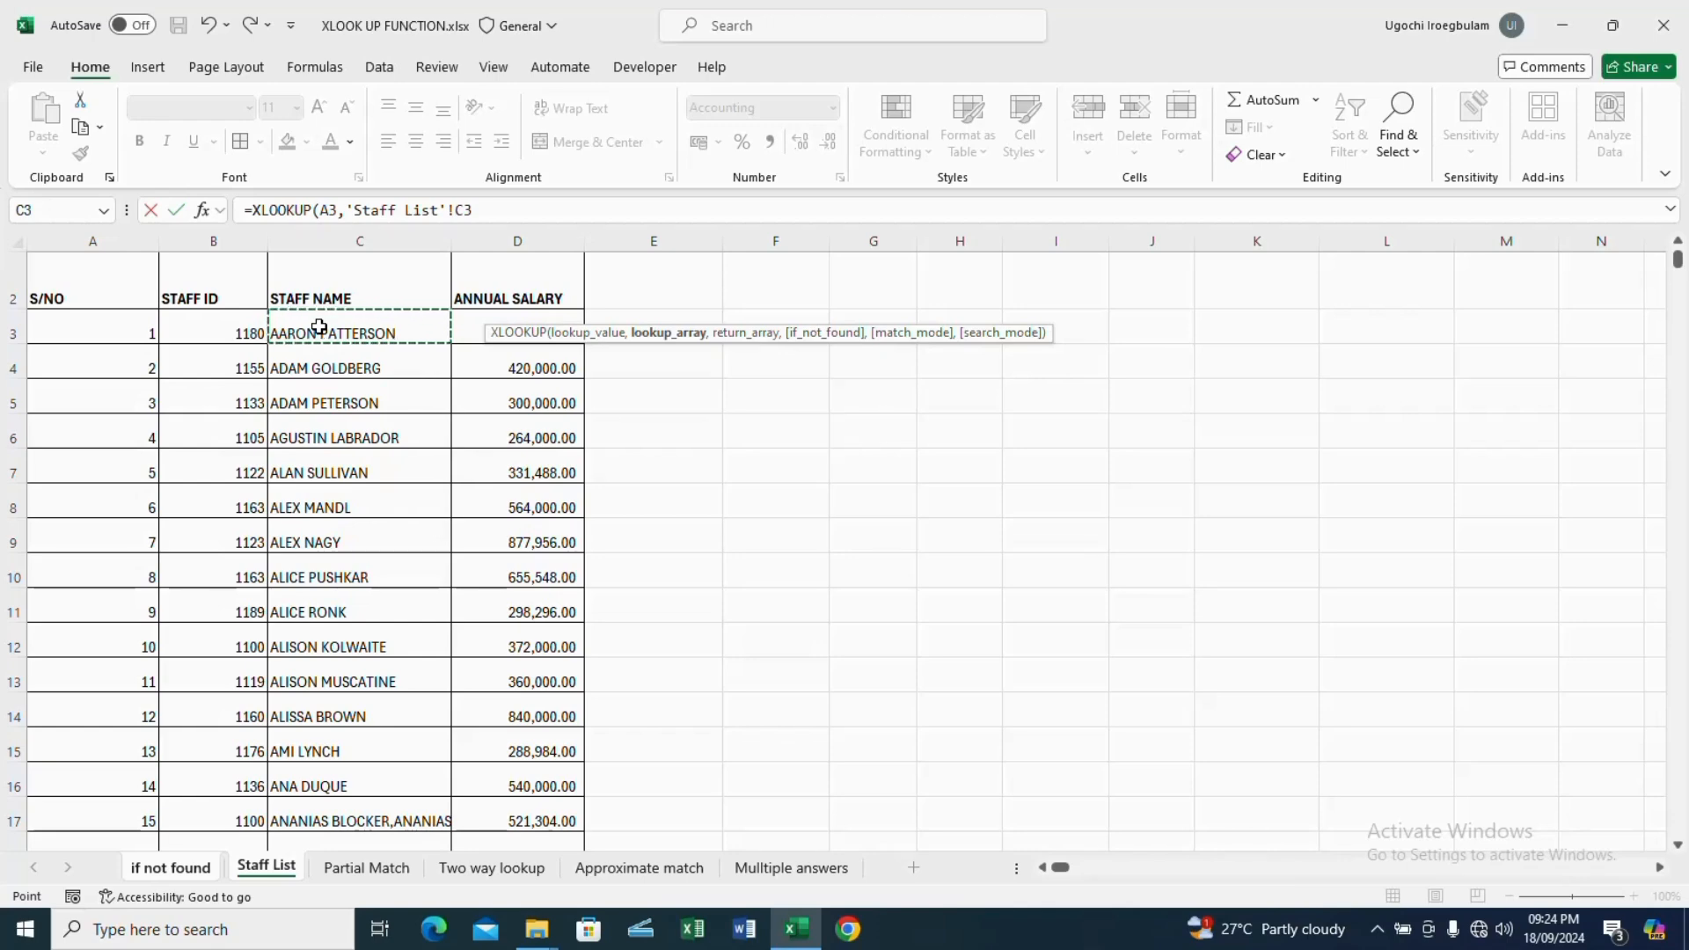
{"action": "key", "text": "ctrl+shift+Down"}
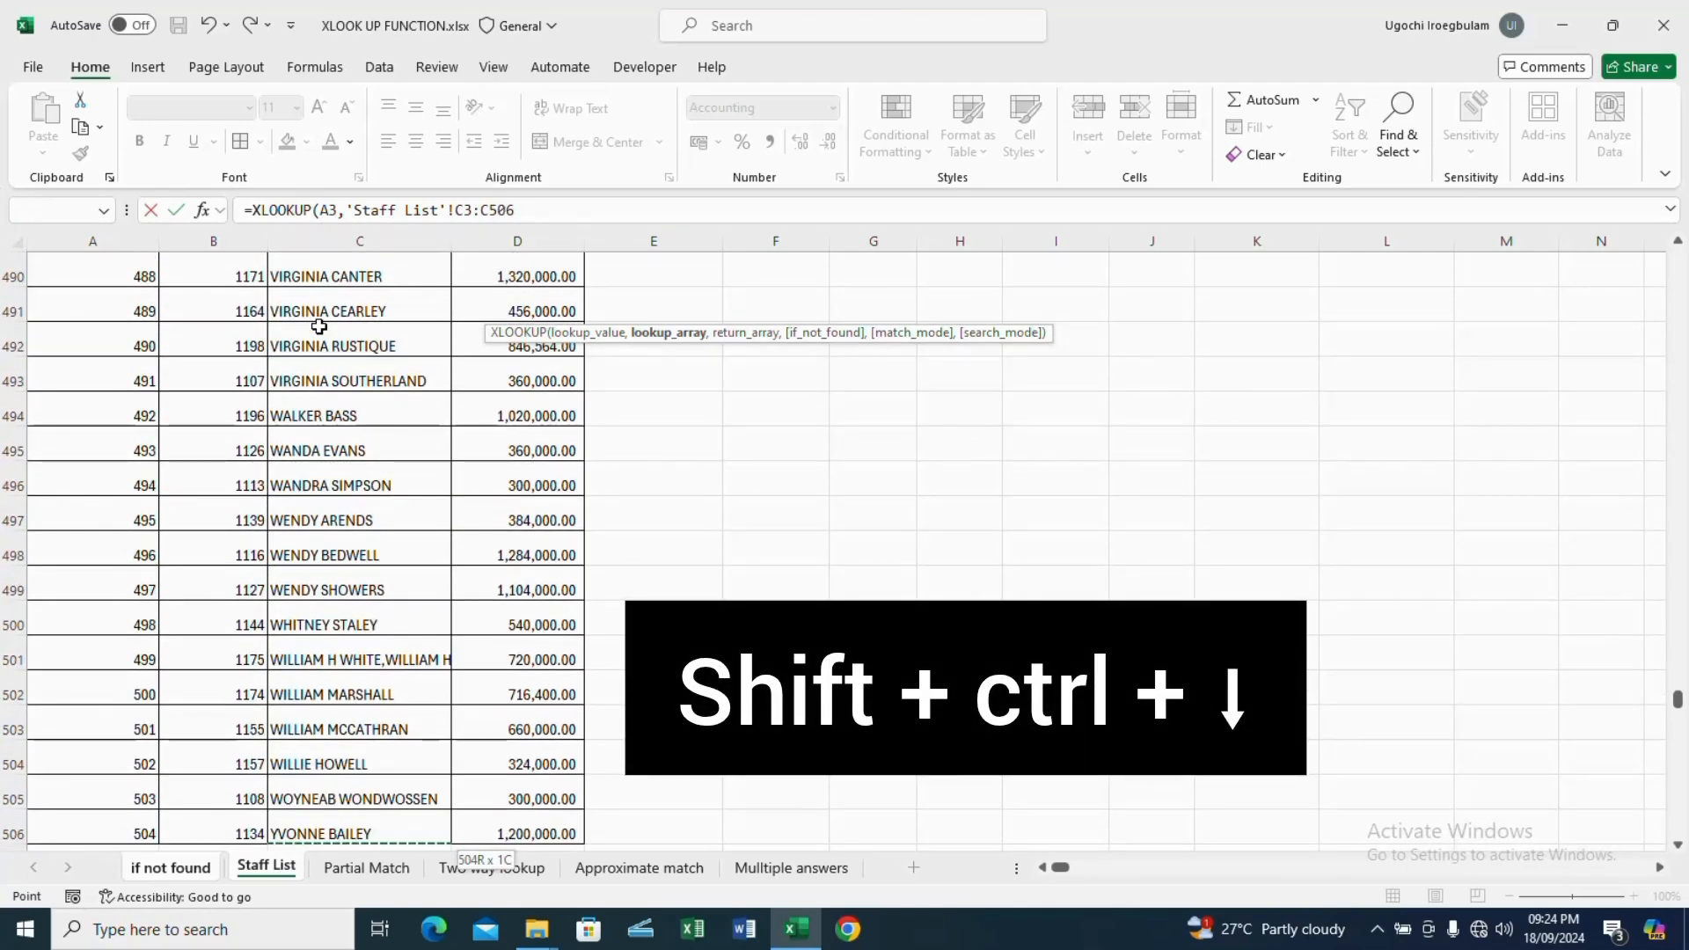
{"action": "key", "text": "F4"}
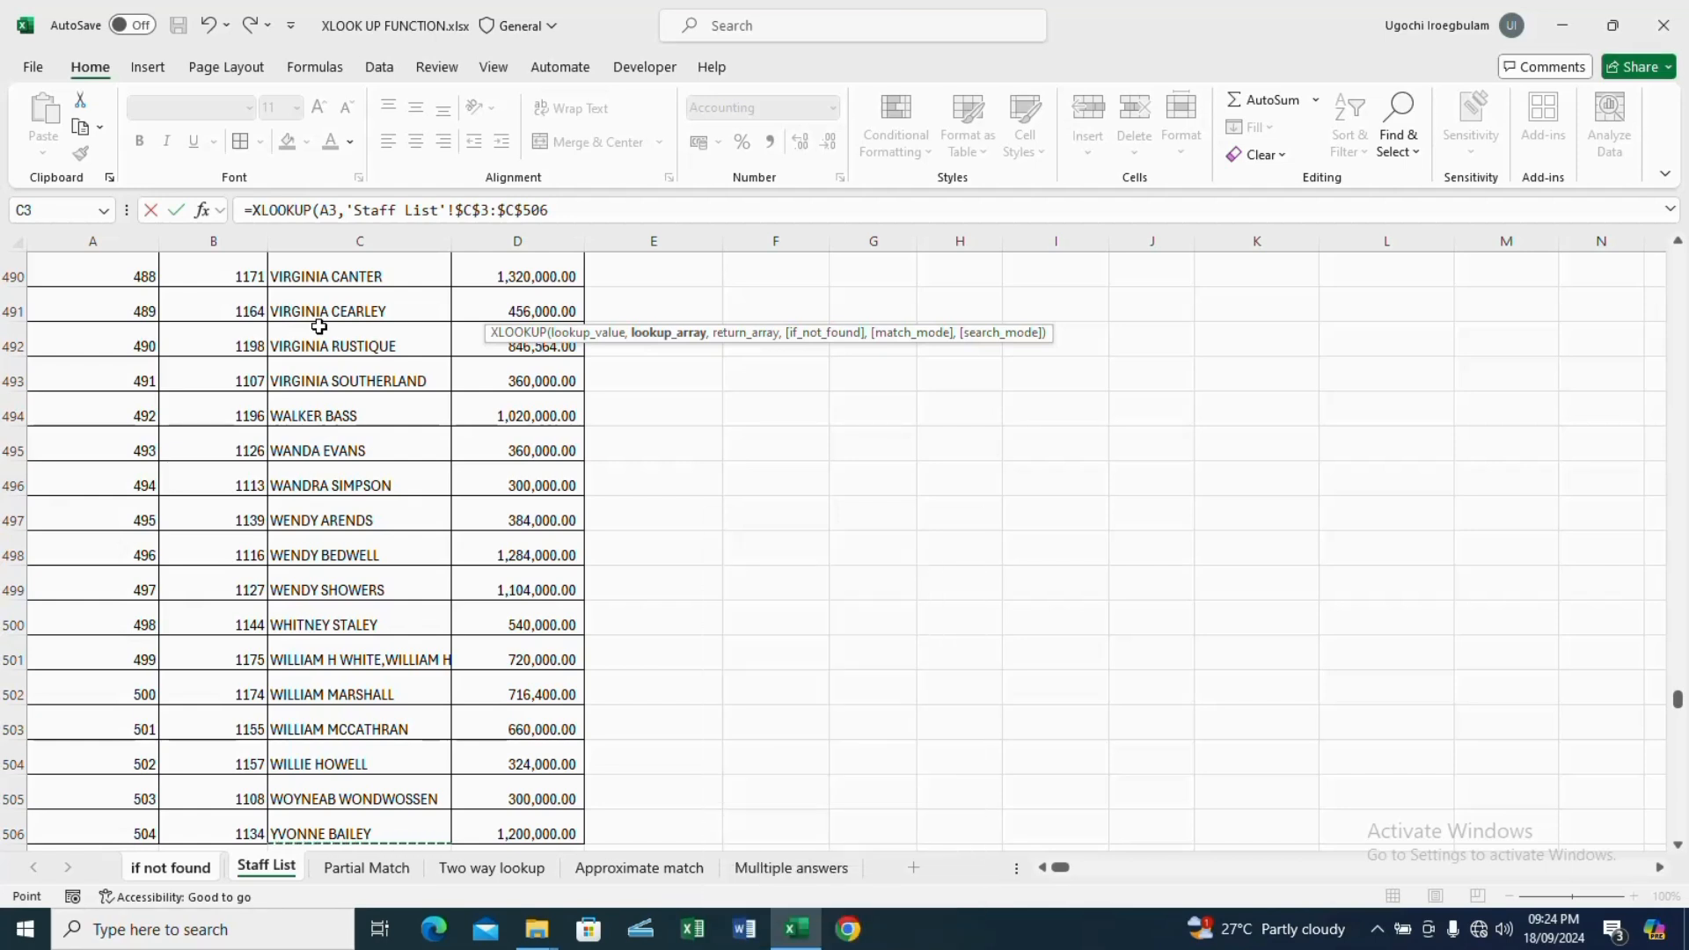
Set the return array to the annual salaries in 'Staff List'!$D$3:$D$506 as an absolute range and enter the formula
{"action": "type", "text": ",'Staff List'!D3"}
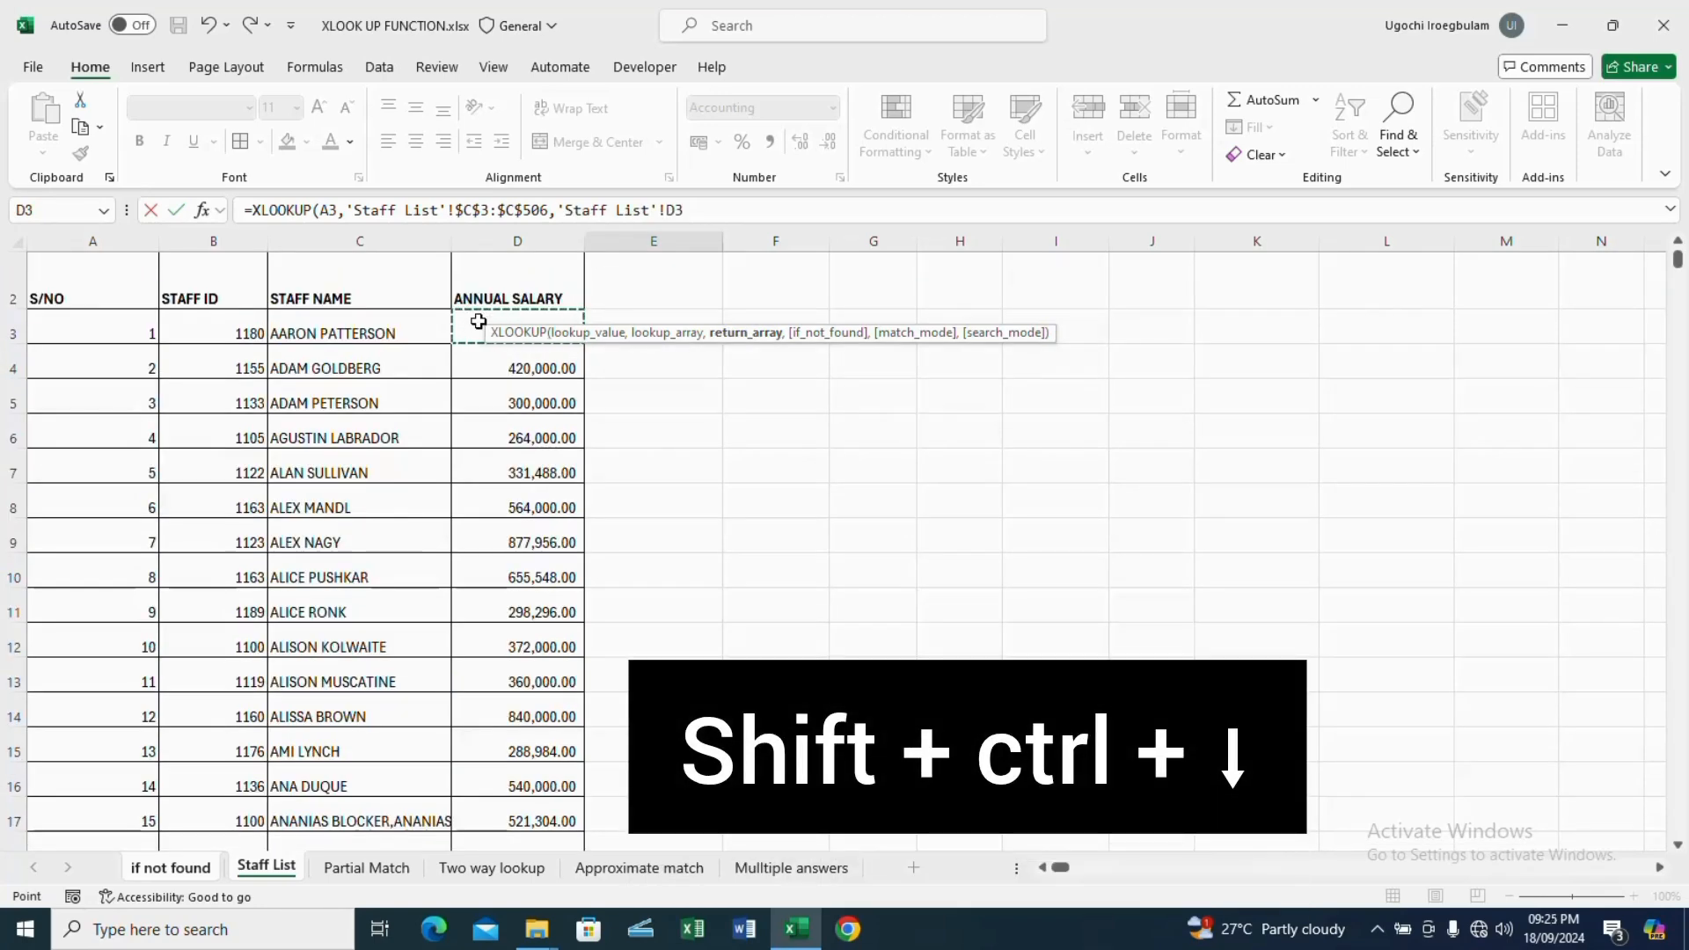
{"action": "key", "text": "ctrl+shift+Down"}
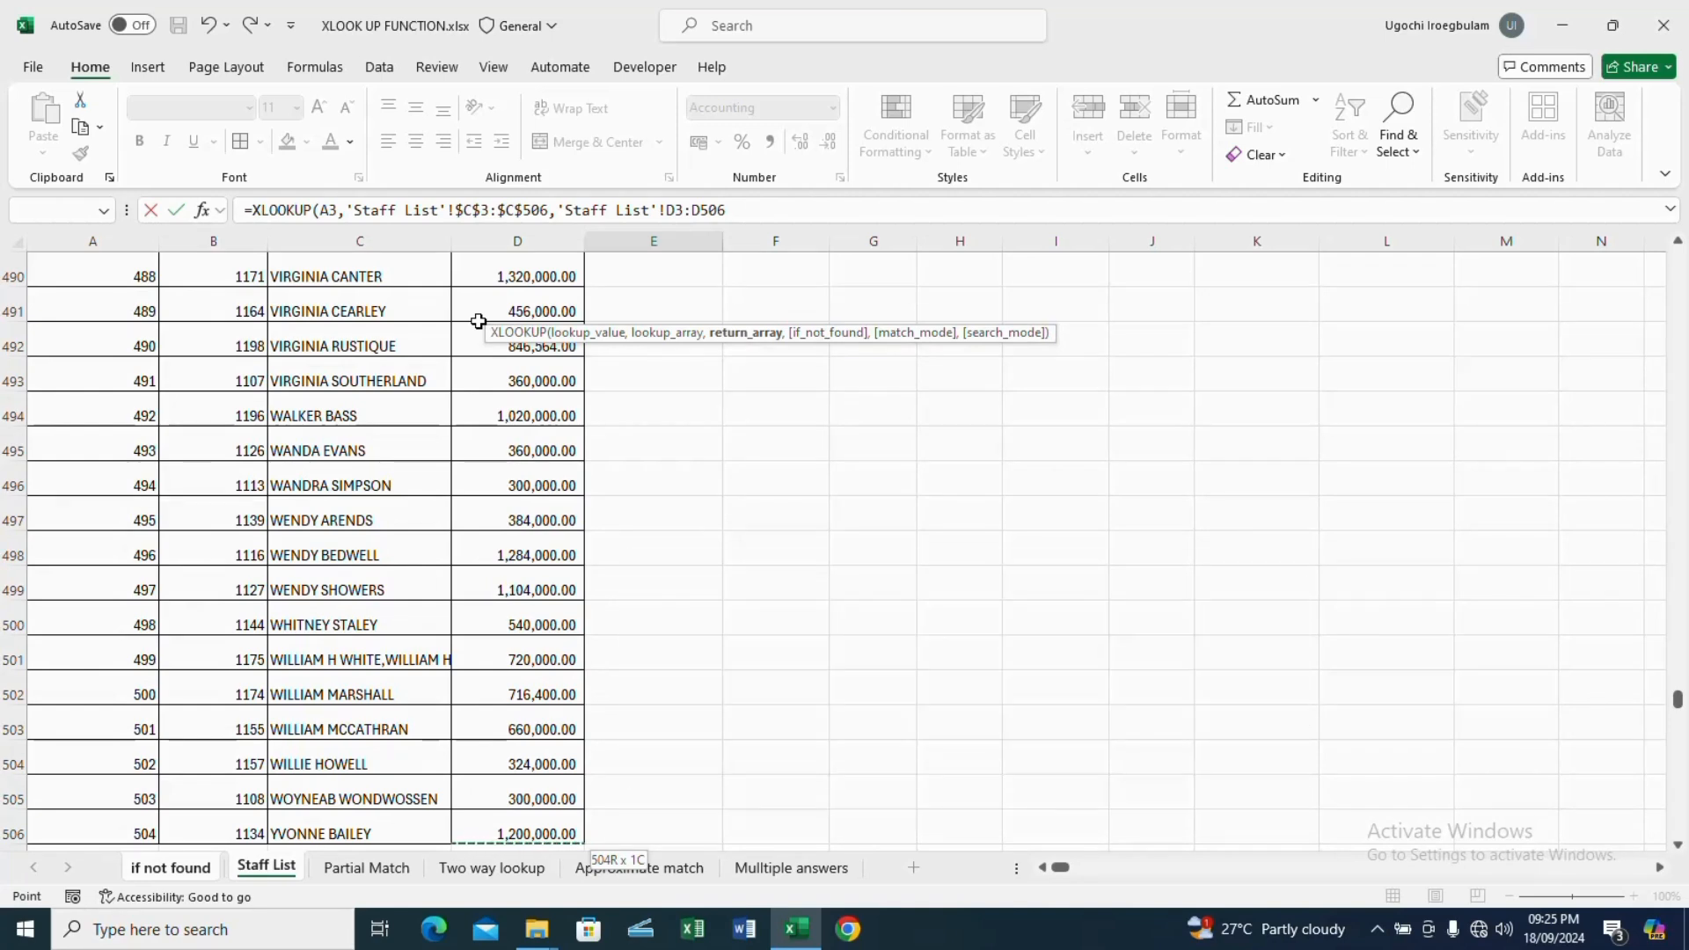
{"action": "key", "text": "F4"}
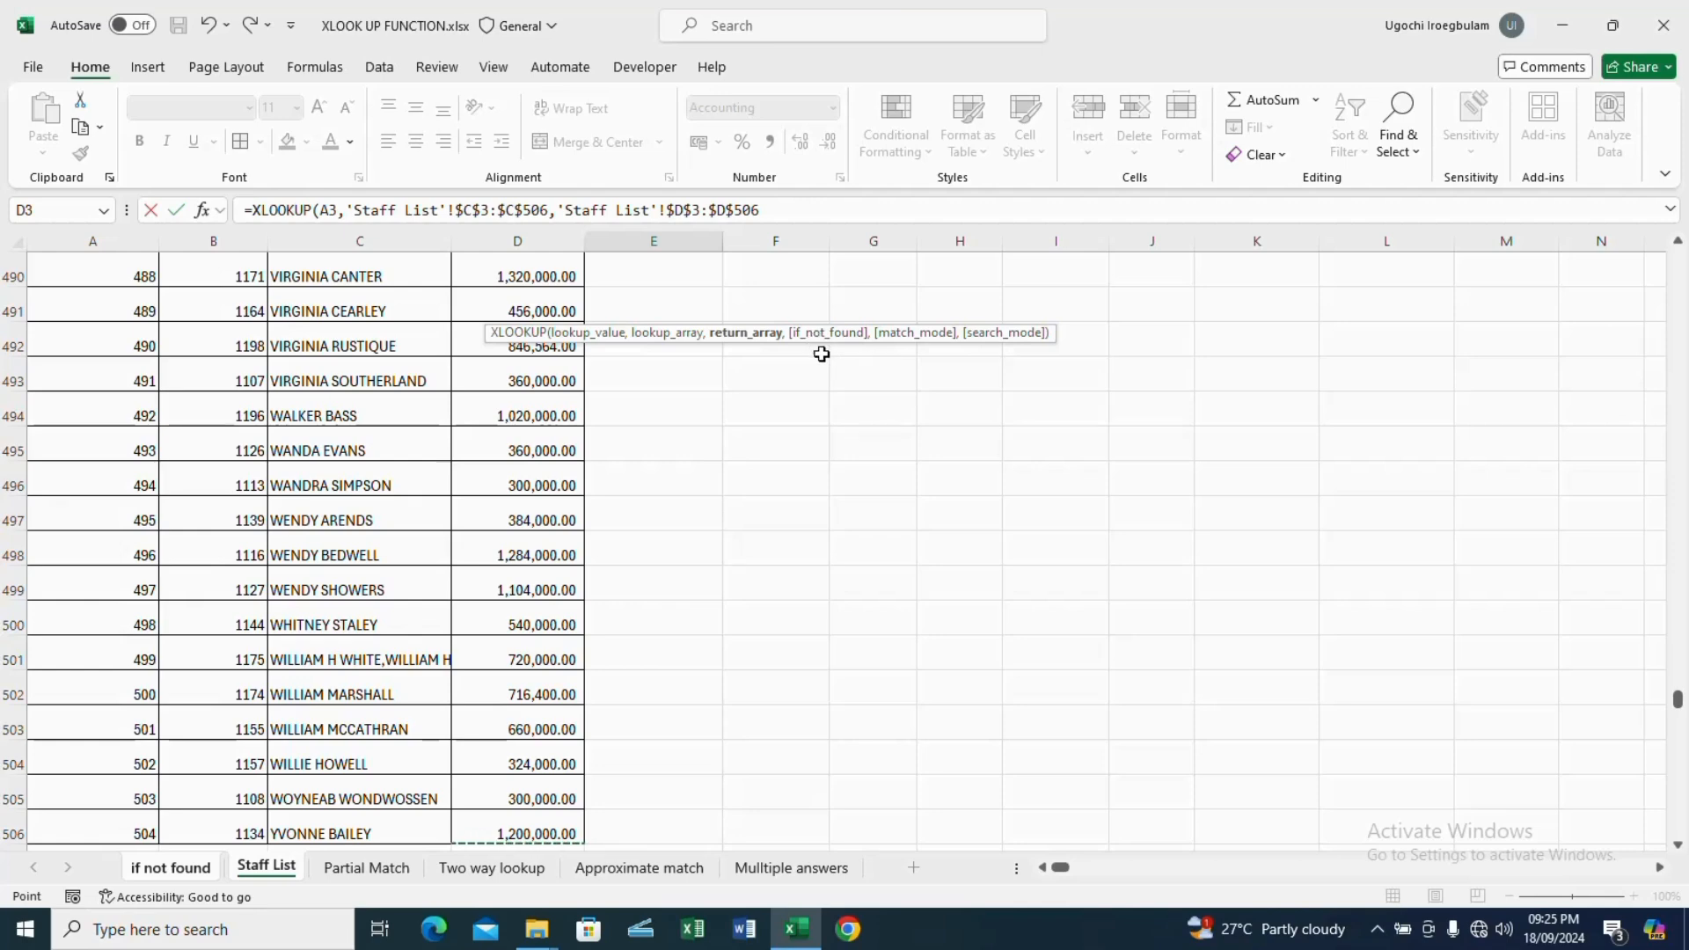
{"action": "key", "text": "Return"}
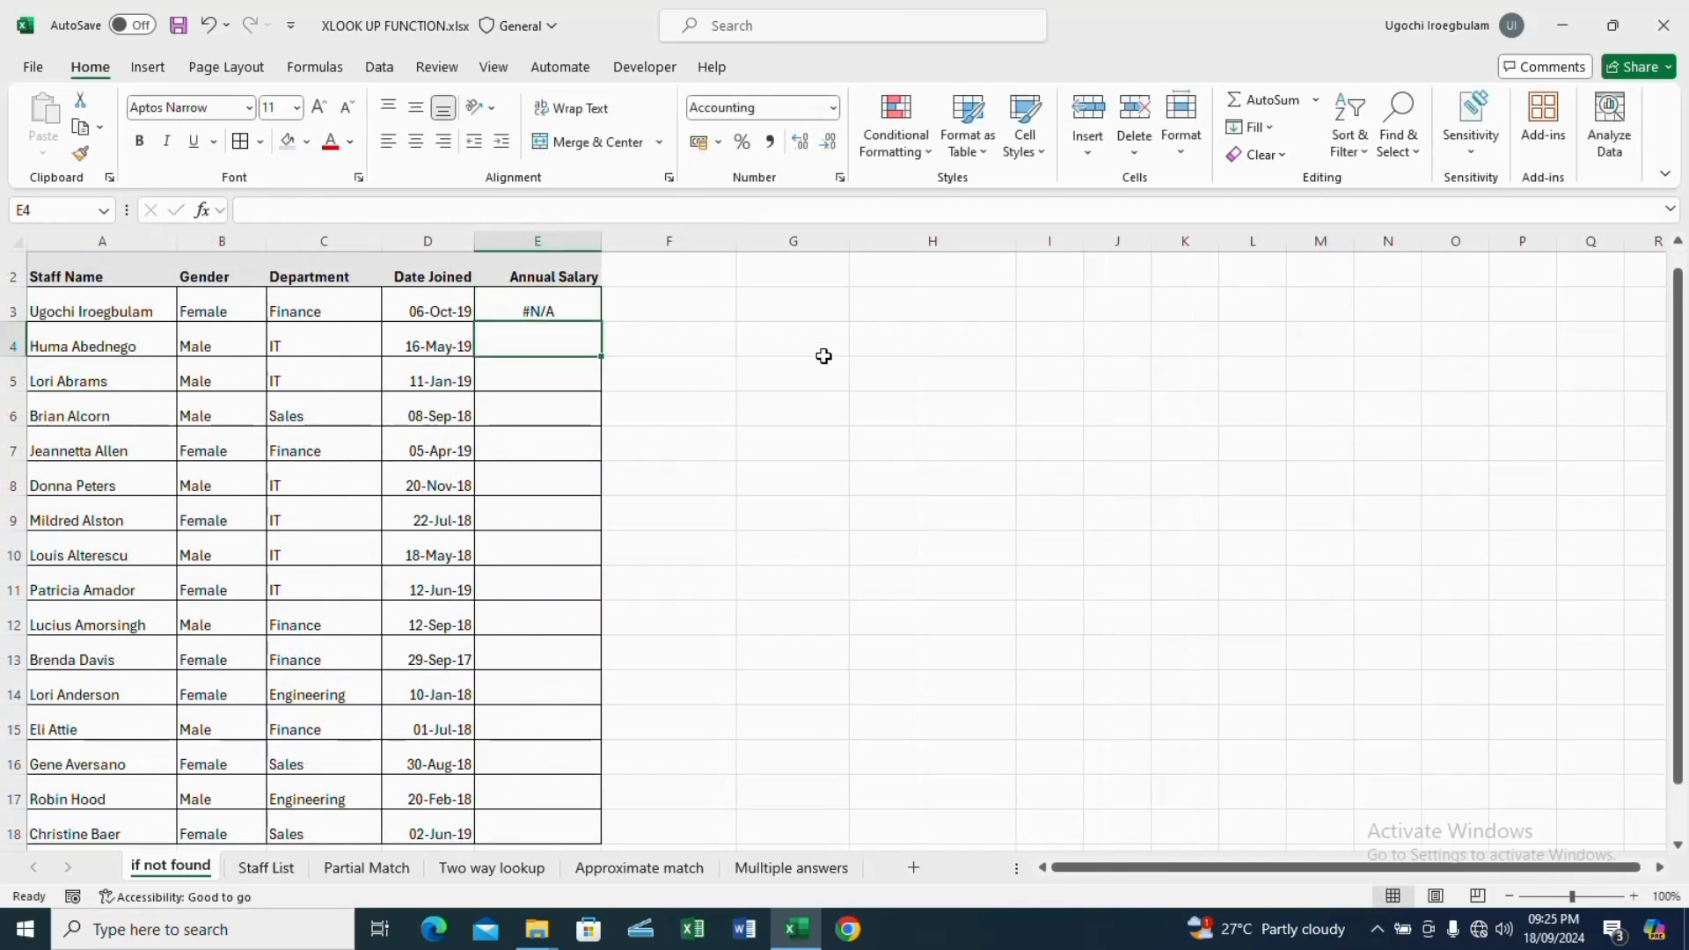
Fill the XLOOKUP formula from E3 down the Annual Salary column to E18
{"action": "left_click", "coordinate": [560, 304]}
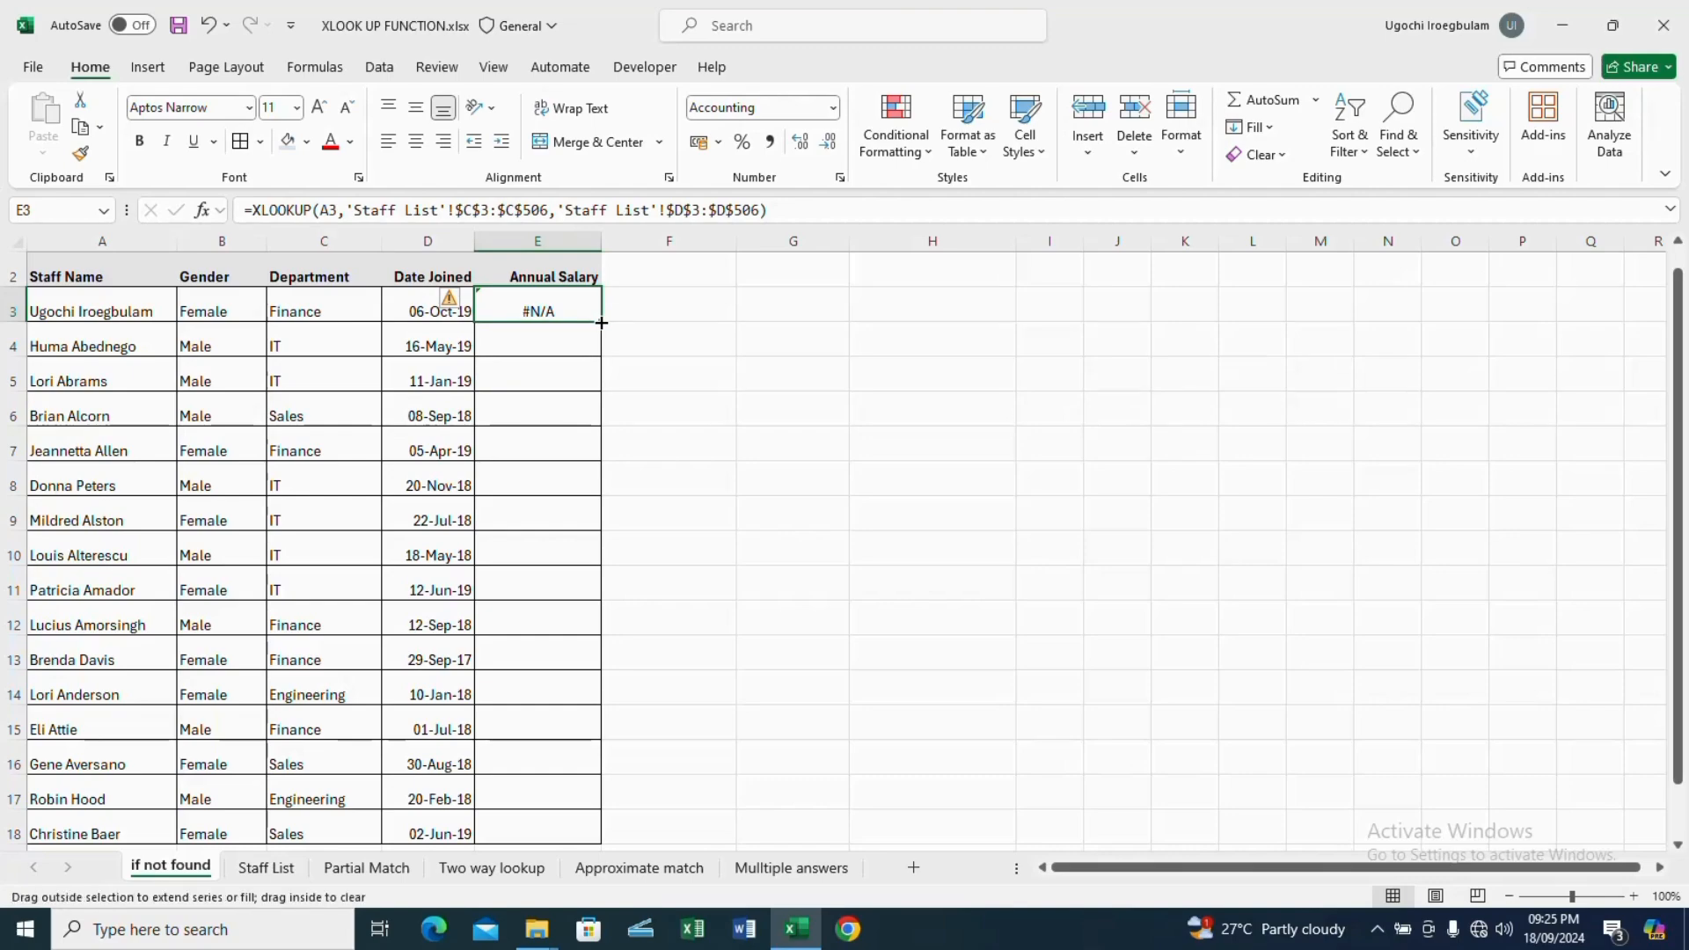
{"action": "double_click", "coordinate": [601, 321]}
{"action": "left_click", "coordinate": [560, 311]}
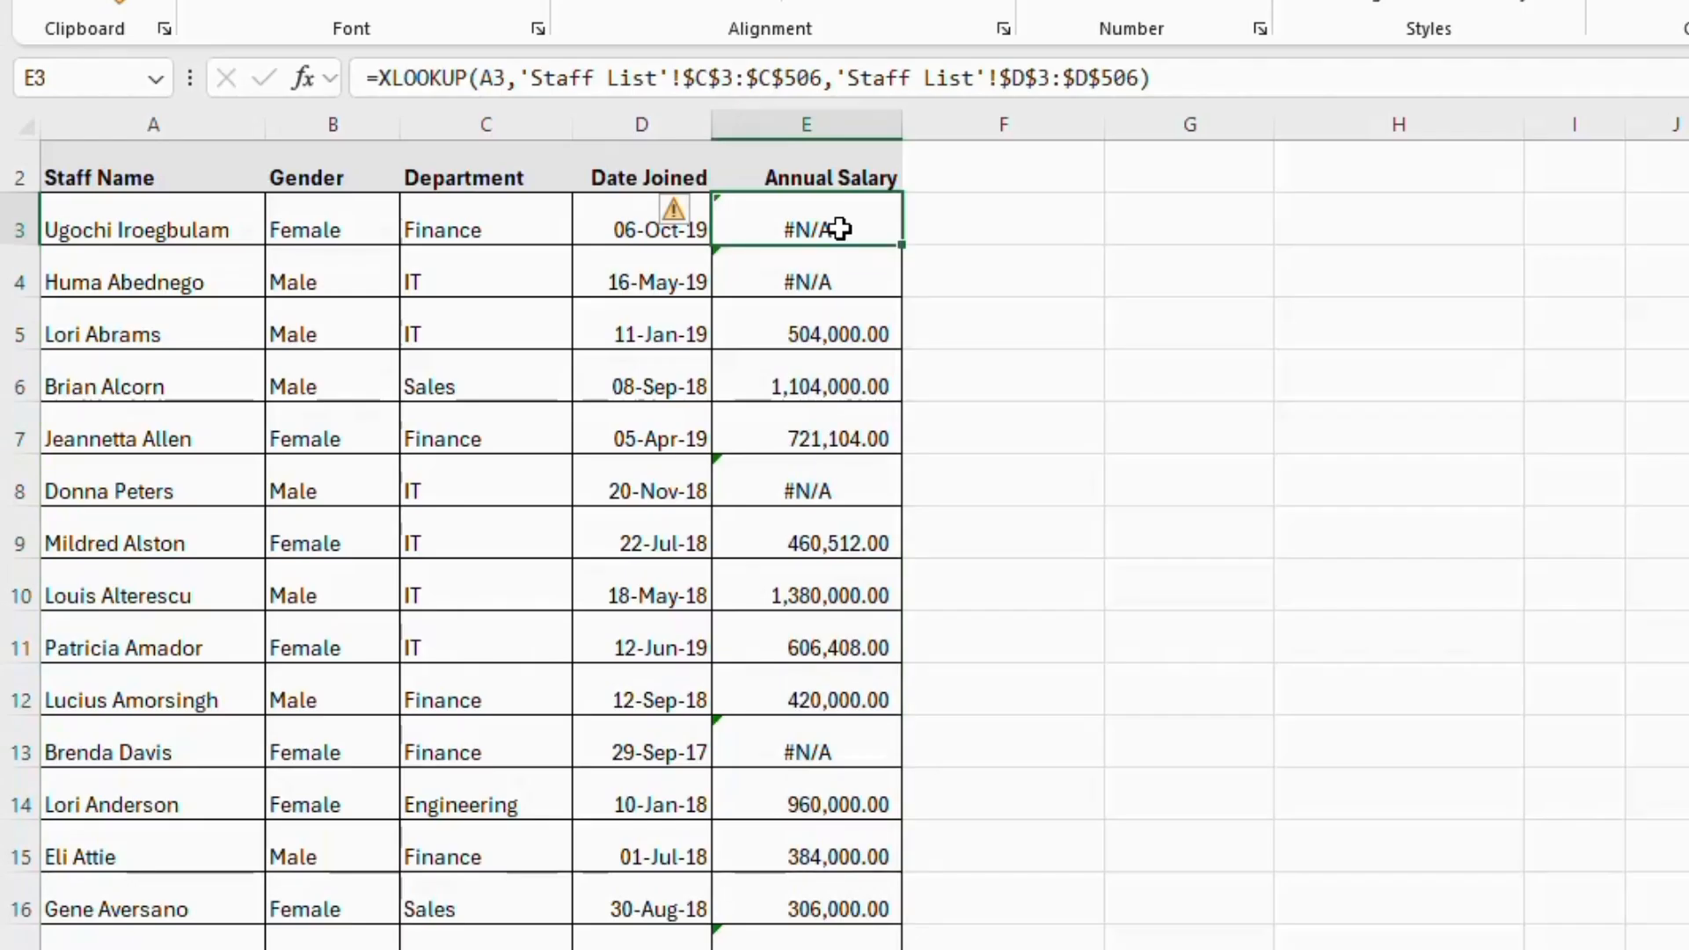
{"action": "left_click", "coordinate": [164, 222]}
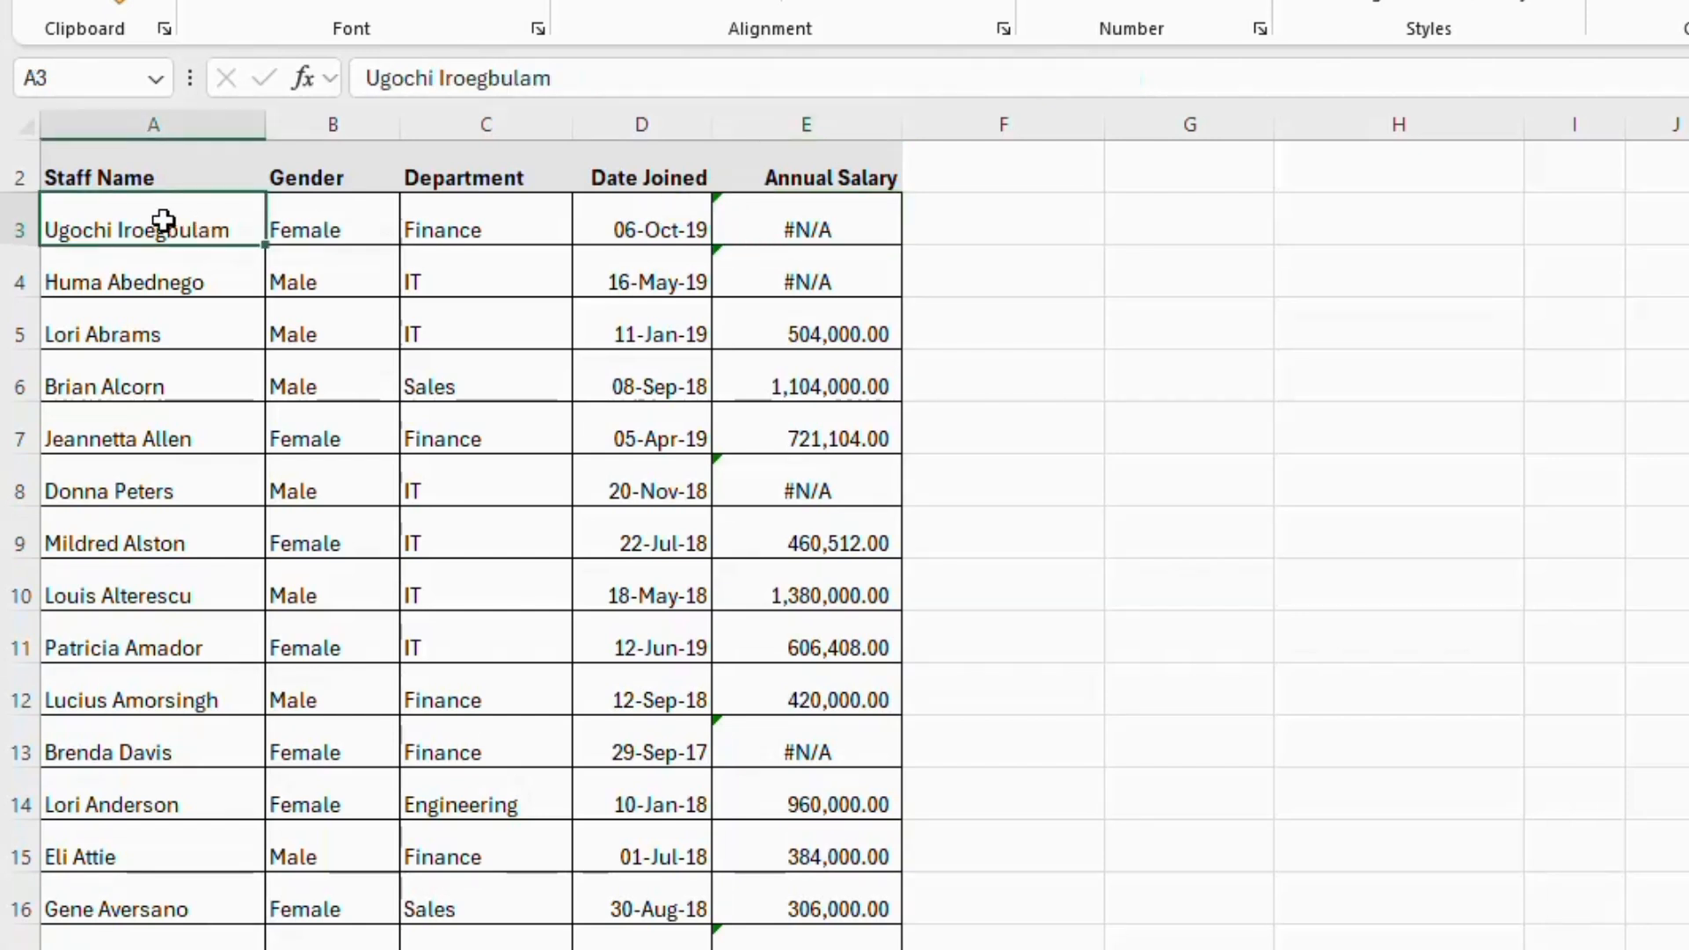
Add 0 as the if_not_found argument of the XLOOKUP in E3 and fill the formula down to E18
{"action": "left_click", "coordinate": [843, 226]}
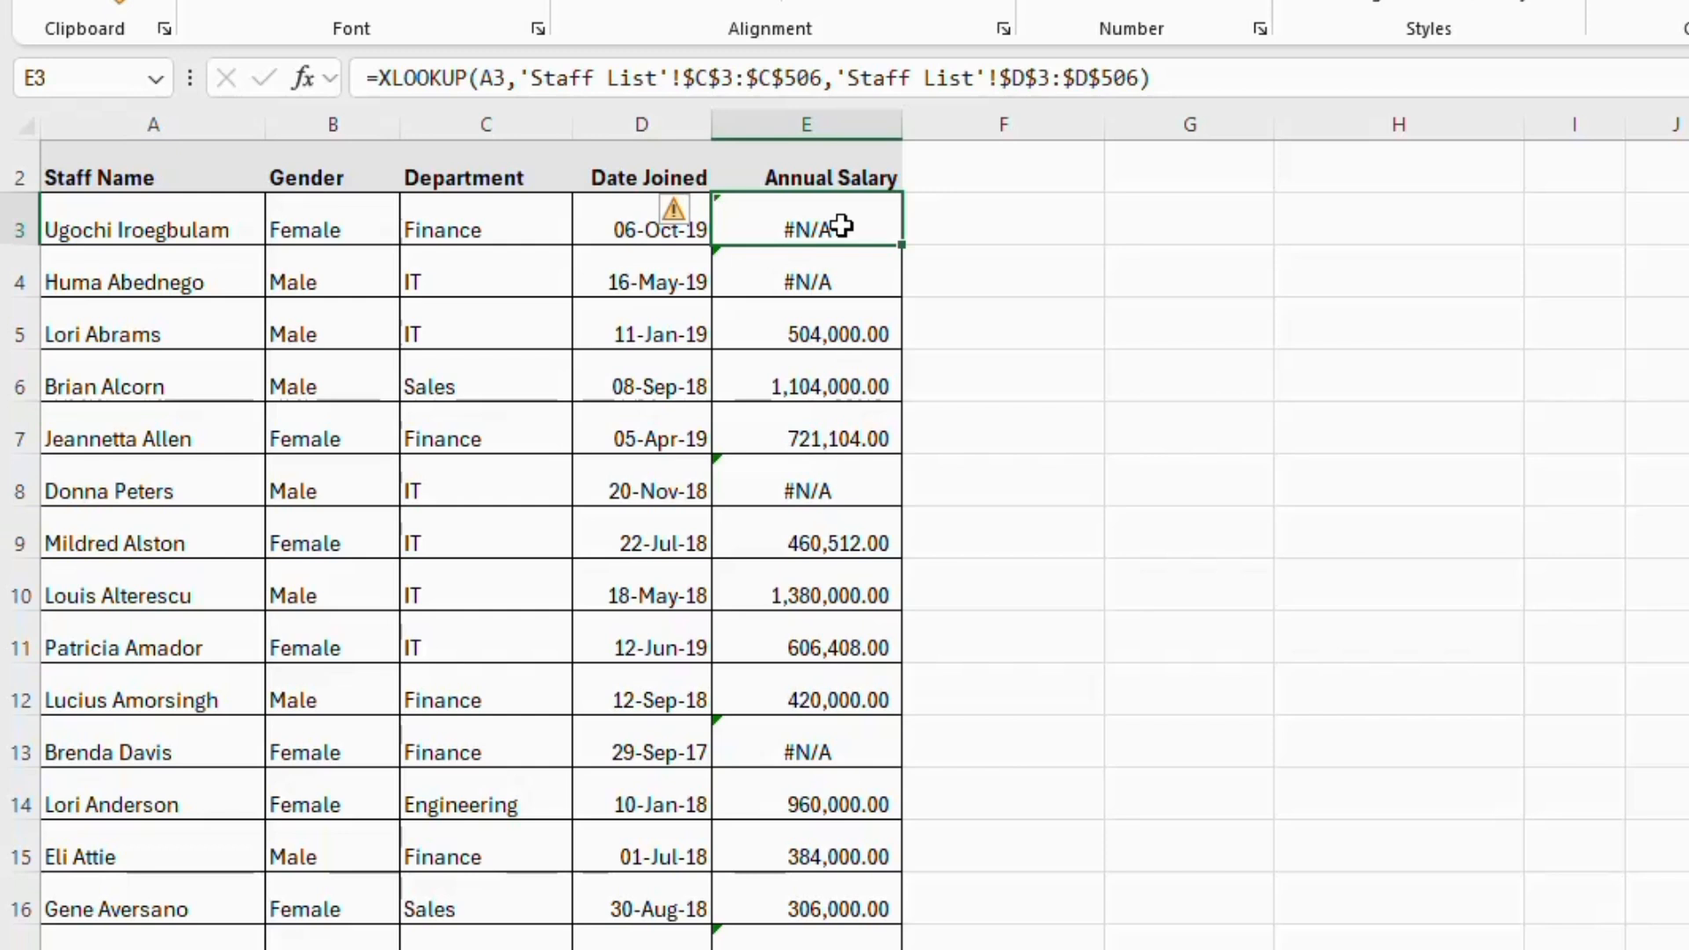
{"action": "double_click", "coordinate": [843, 227]}
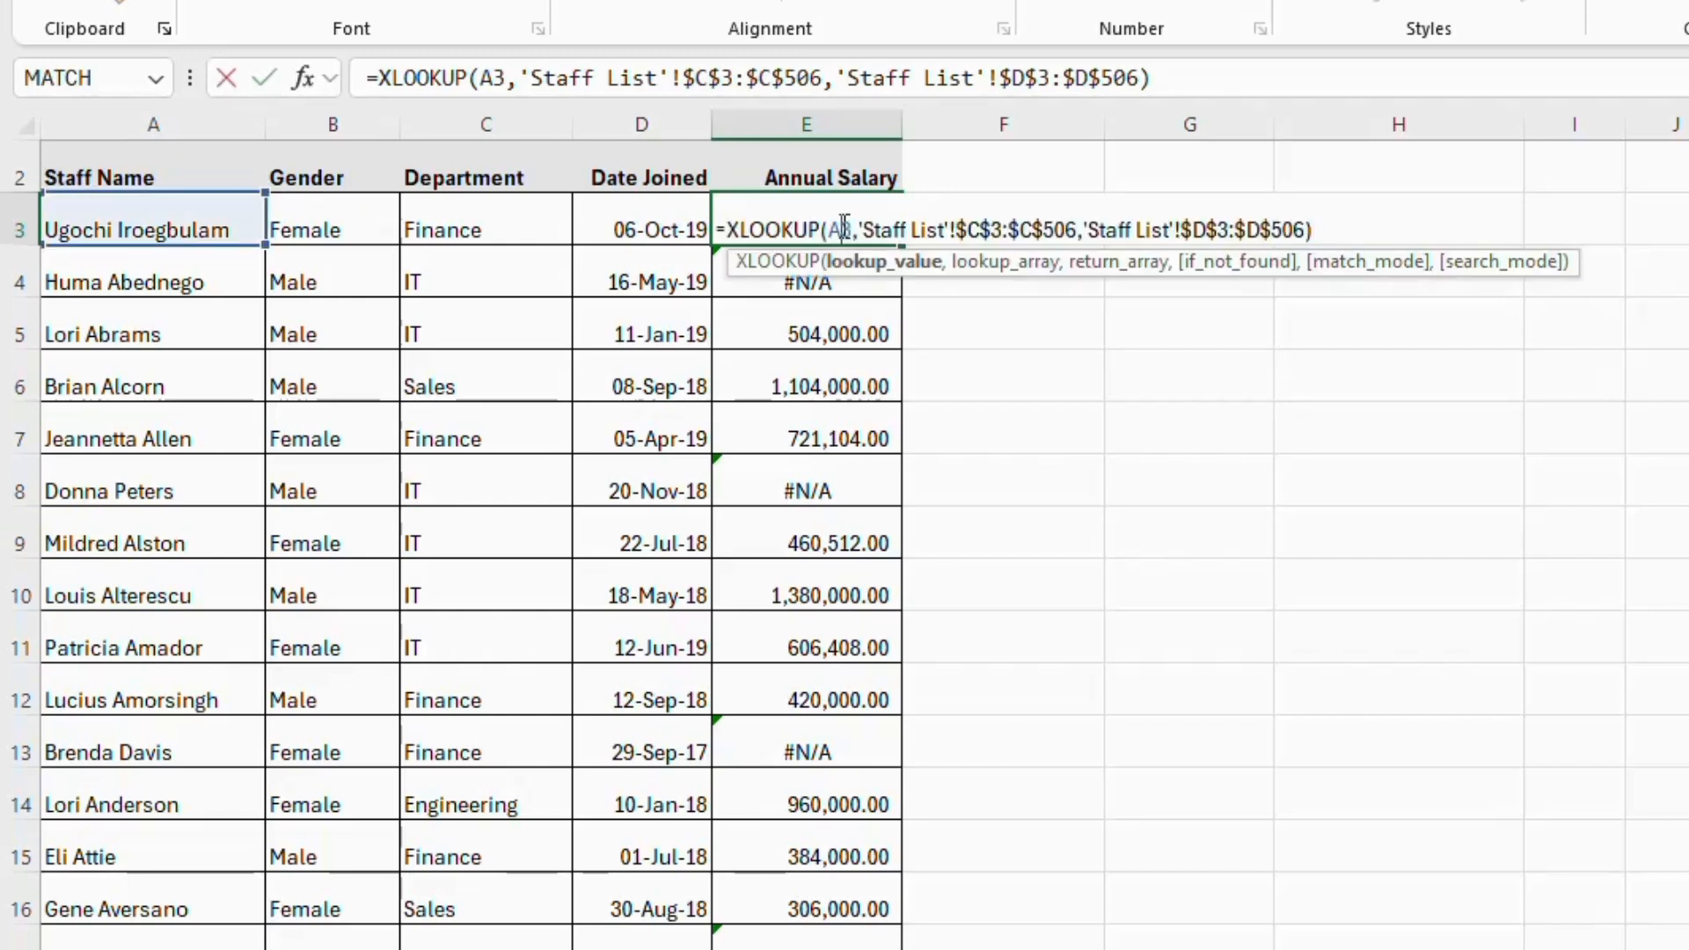
{"action": "left_click", "coordinate": [1309, 222]}
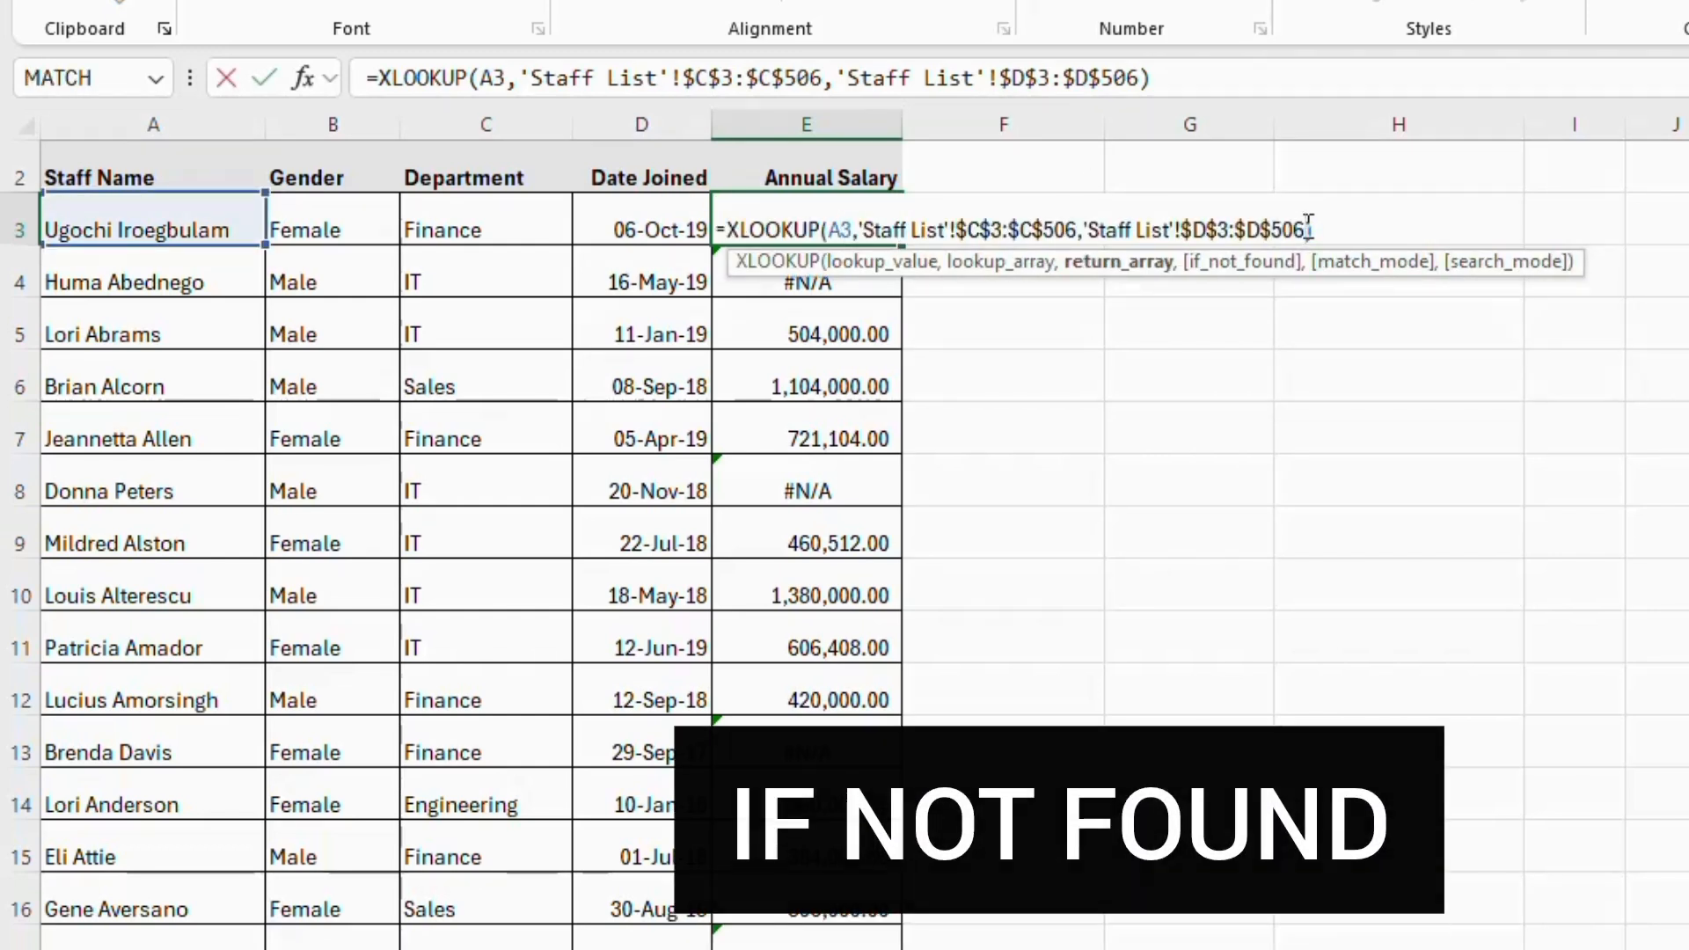
{"action": "type", "text": ","}
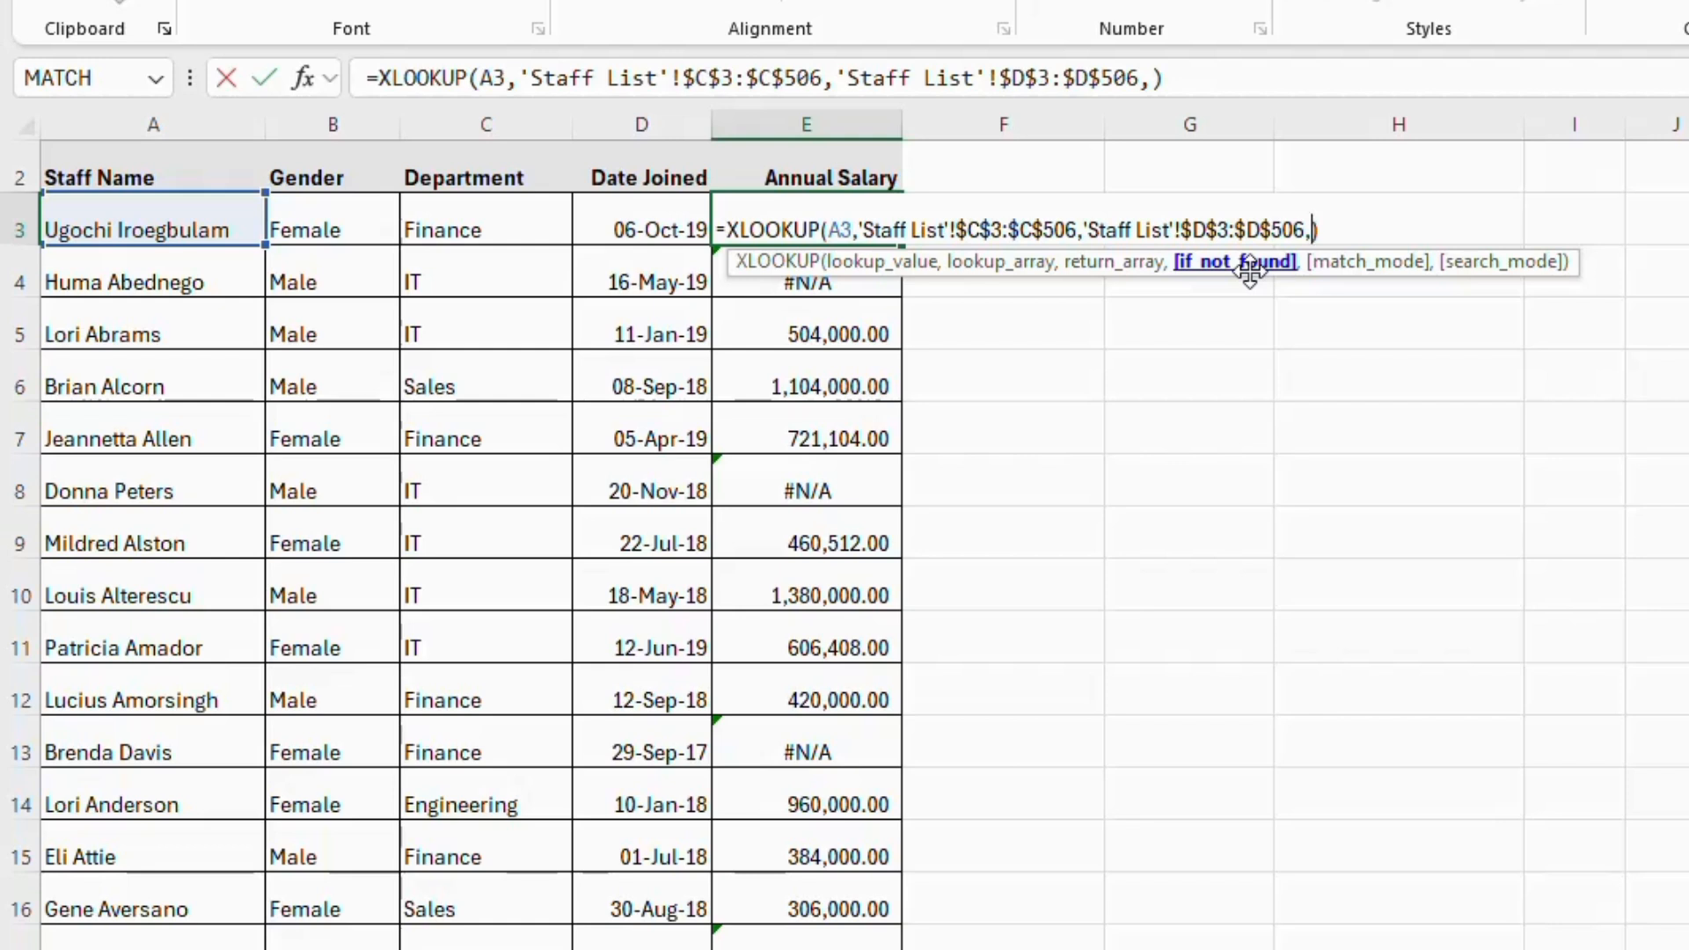
{"action": "type", "text": "0"}
{"action": "key", "text": "Return"}
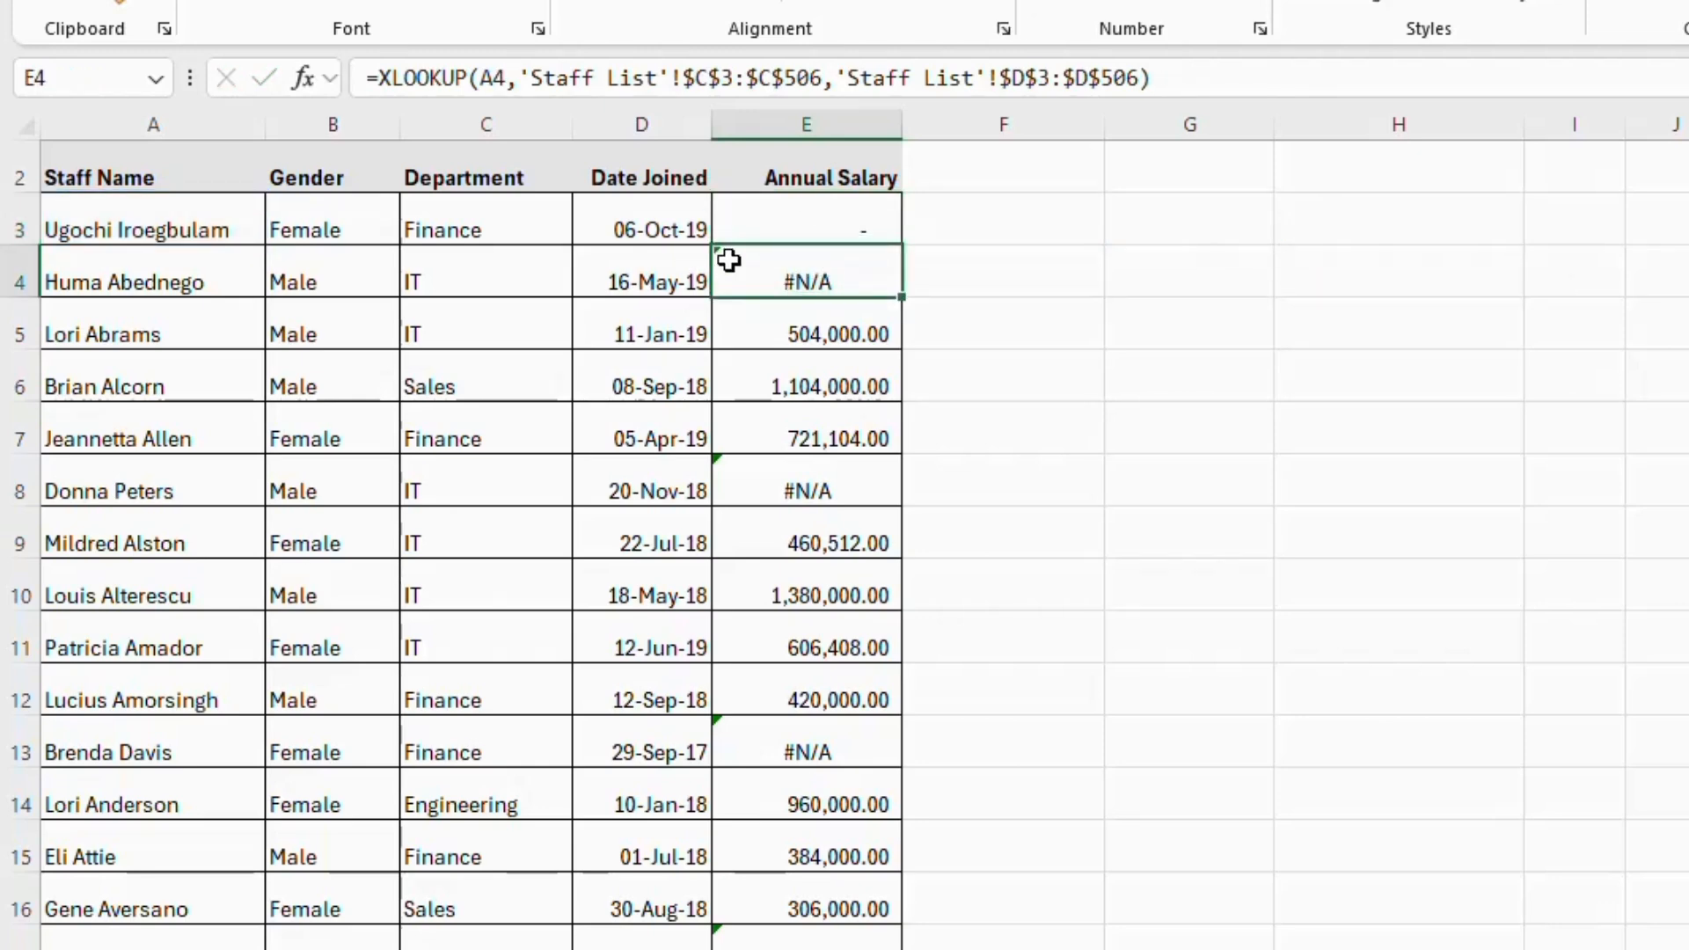
{"action": "left_click", "coordinate": [846, 233]}
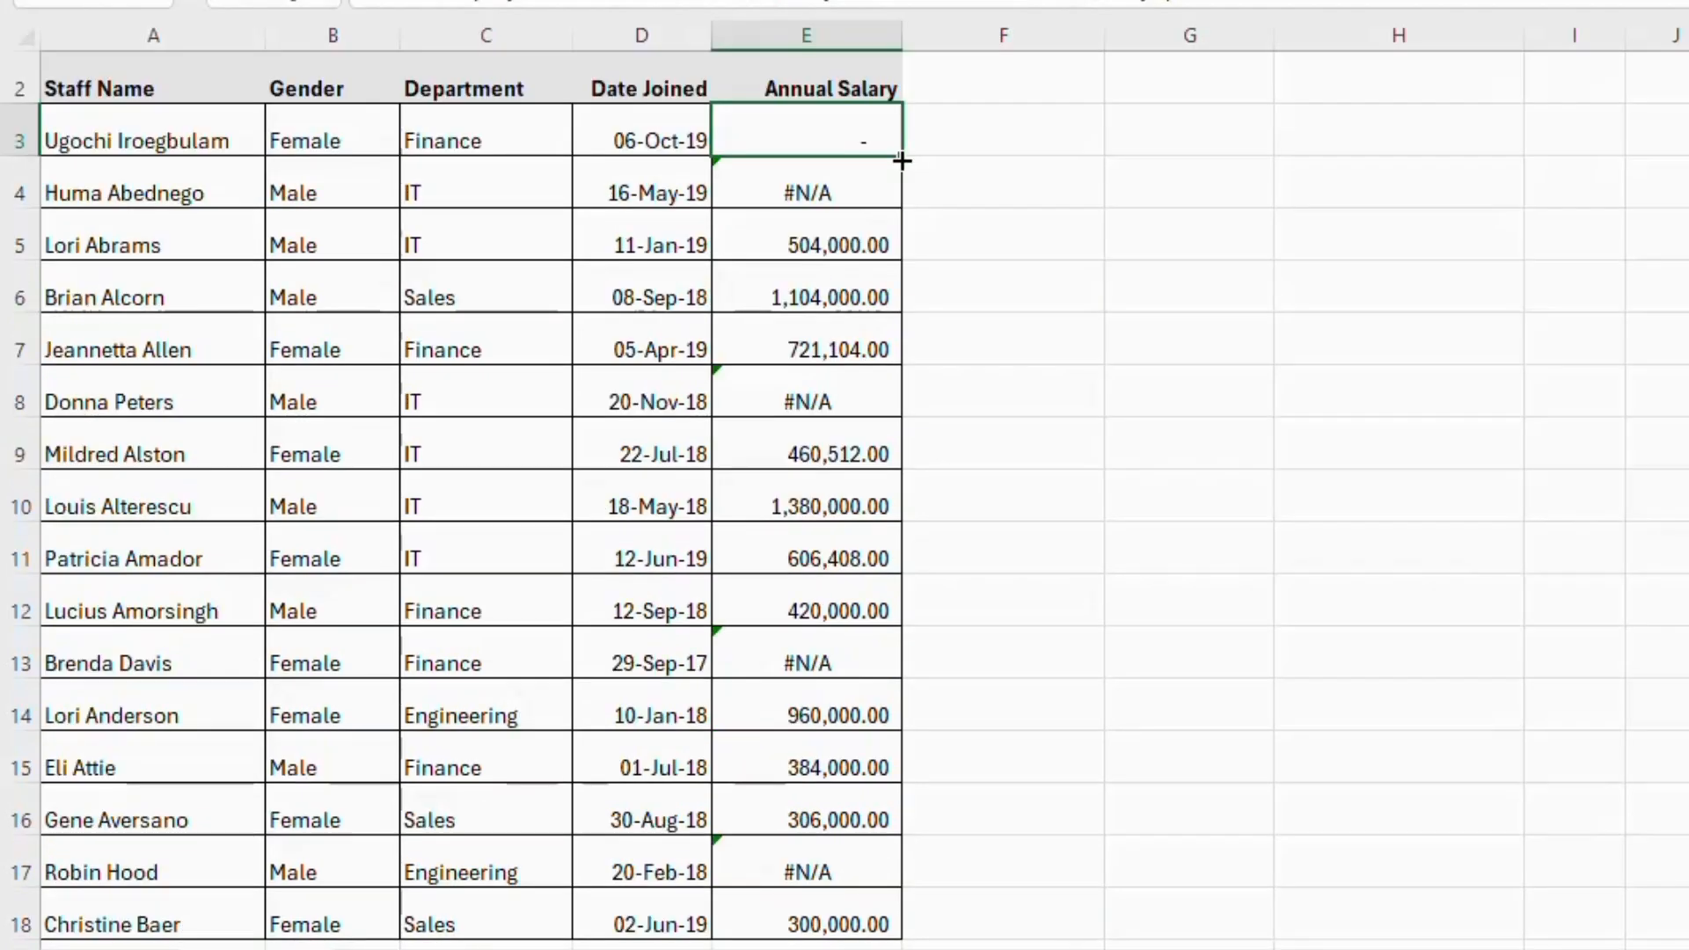
{"action": "double_click", "coordinate": [902, 246]}
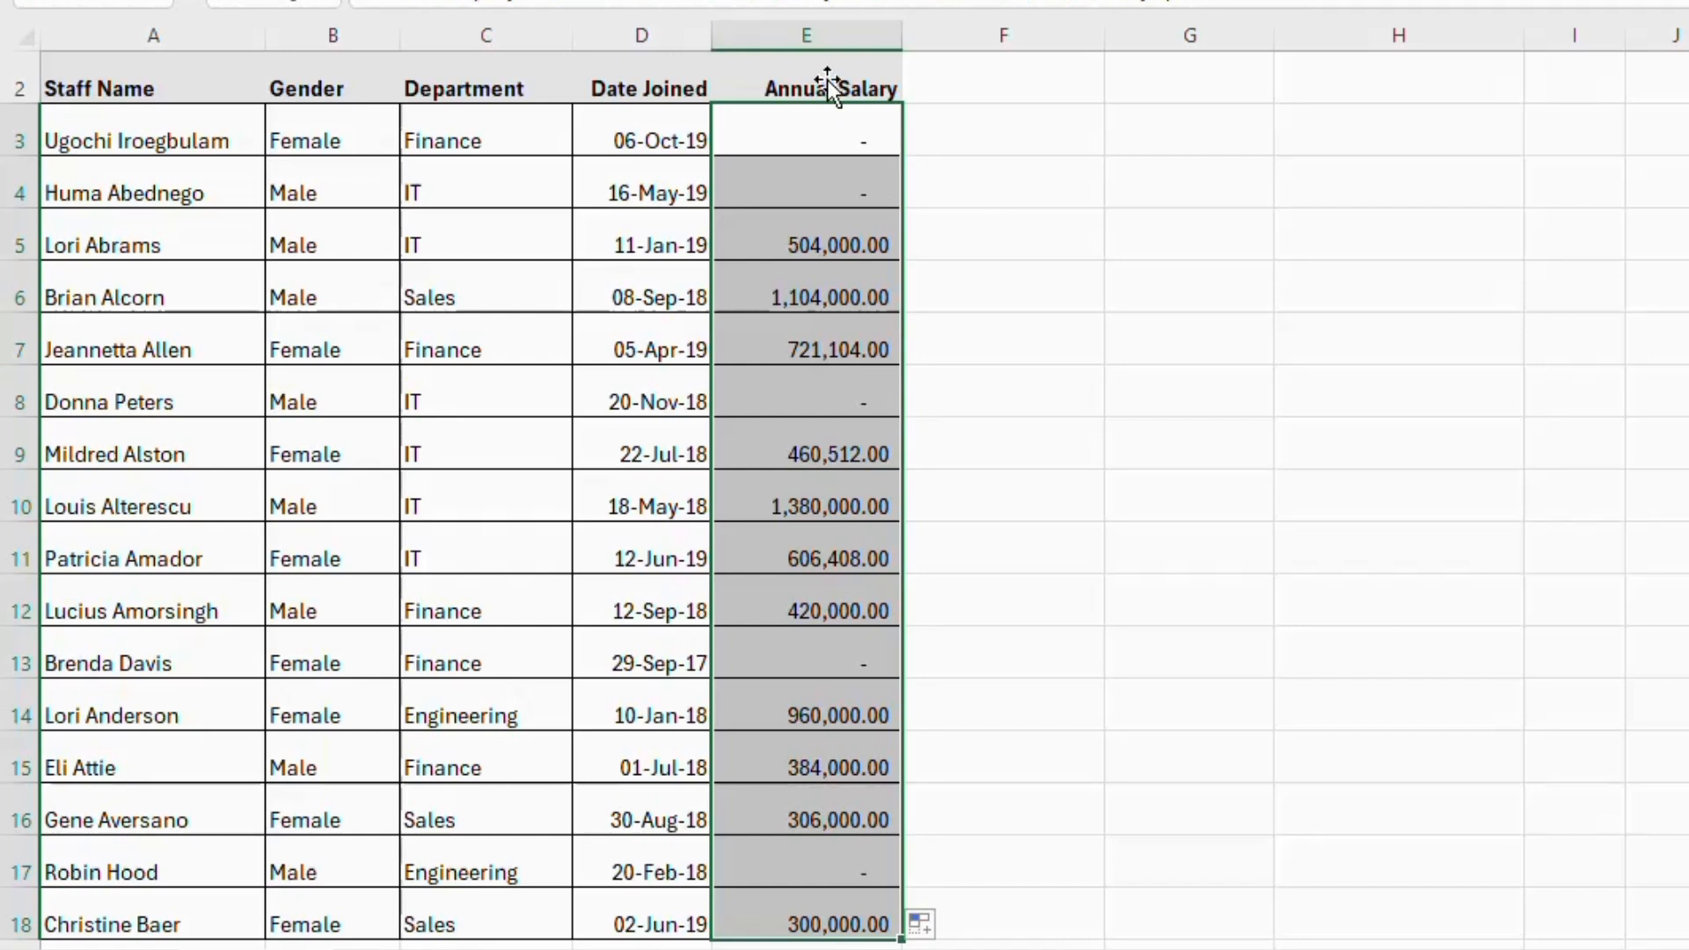
Change the if_not_found argument in E3 to the text "NOTFOUND" and fill the formula down the Annual Salary column
{"action": "left_click", "coordinate": [1160, 81]}
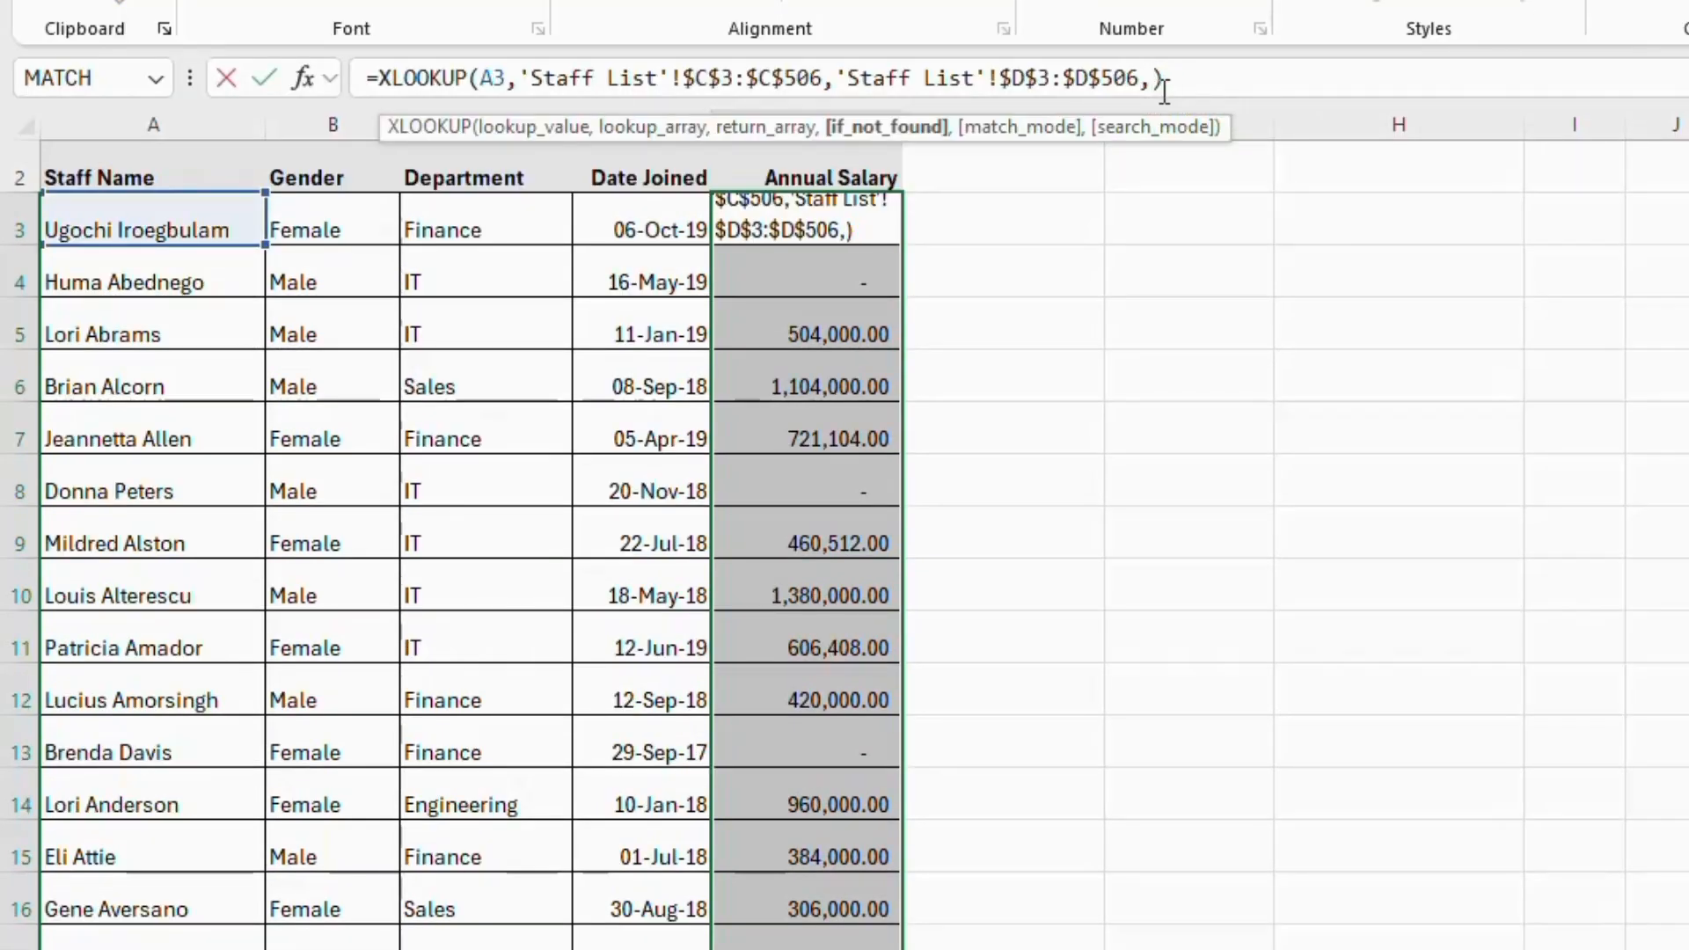
{"action": "type", "text": "\"NOTFOUND"}
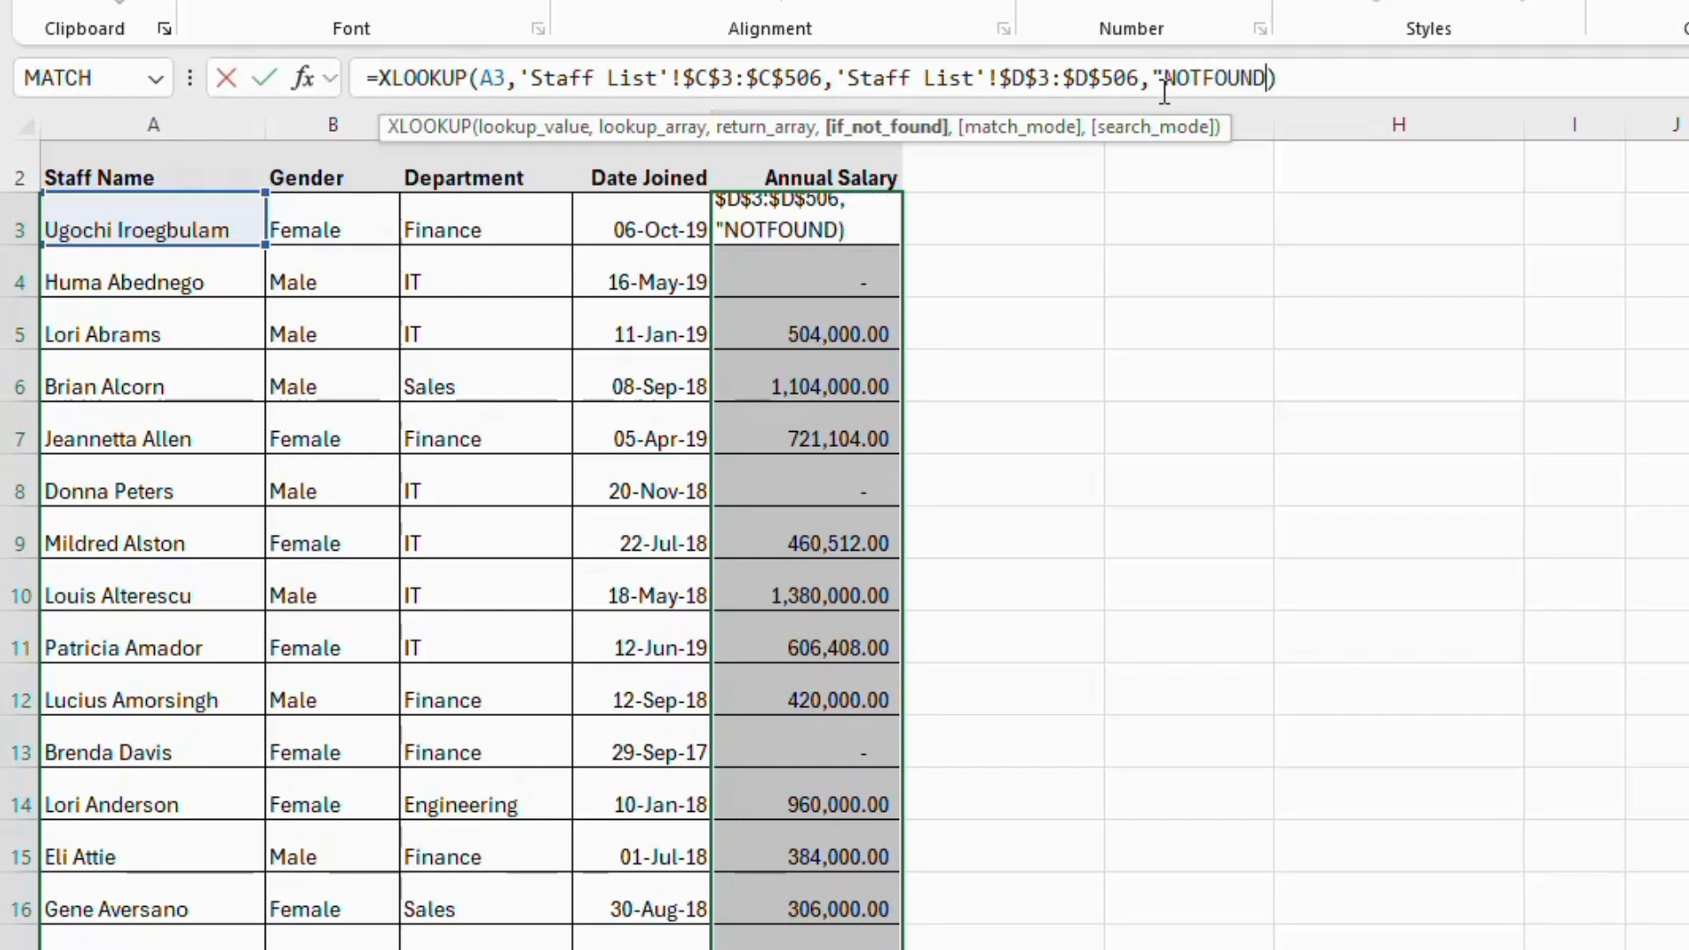
{"action": "type", "text": "\""}
{"action": "key", "text": "Return"}
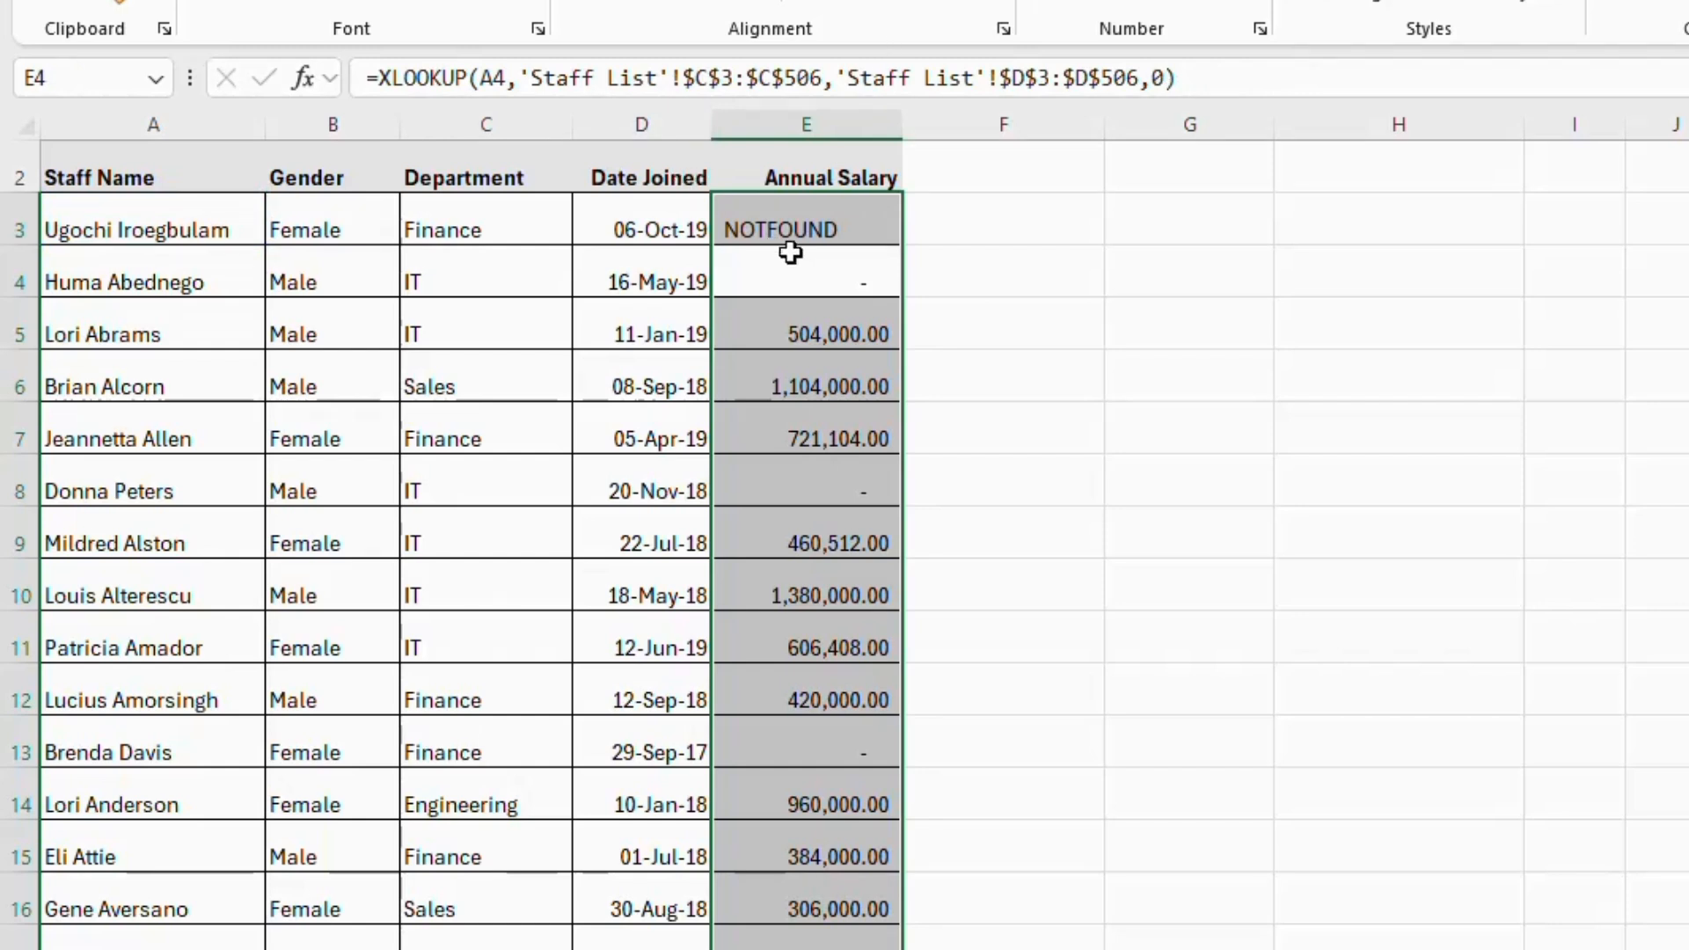
{"action": "left_click", "coordinate": [826, 233]}
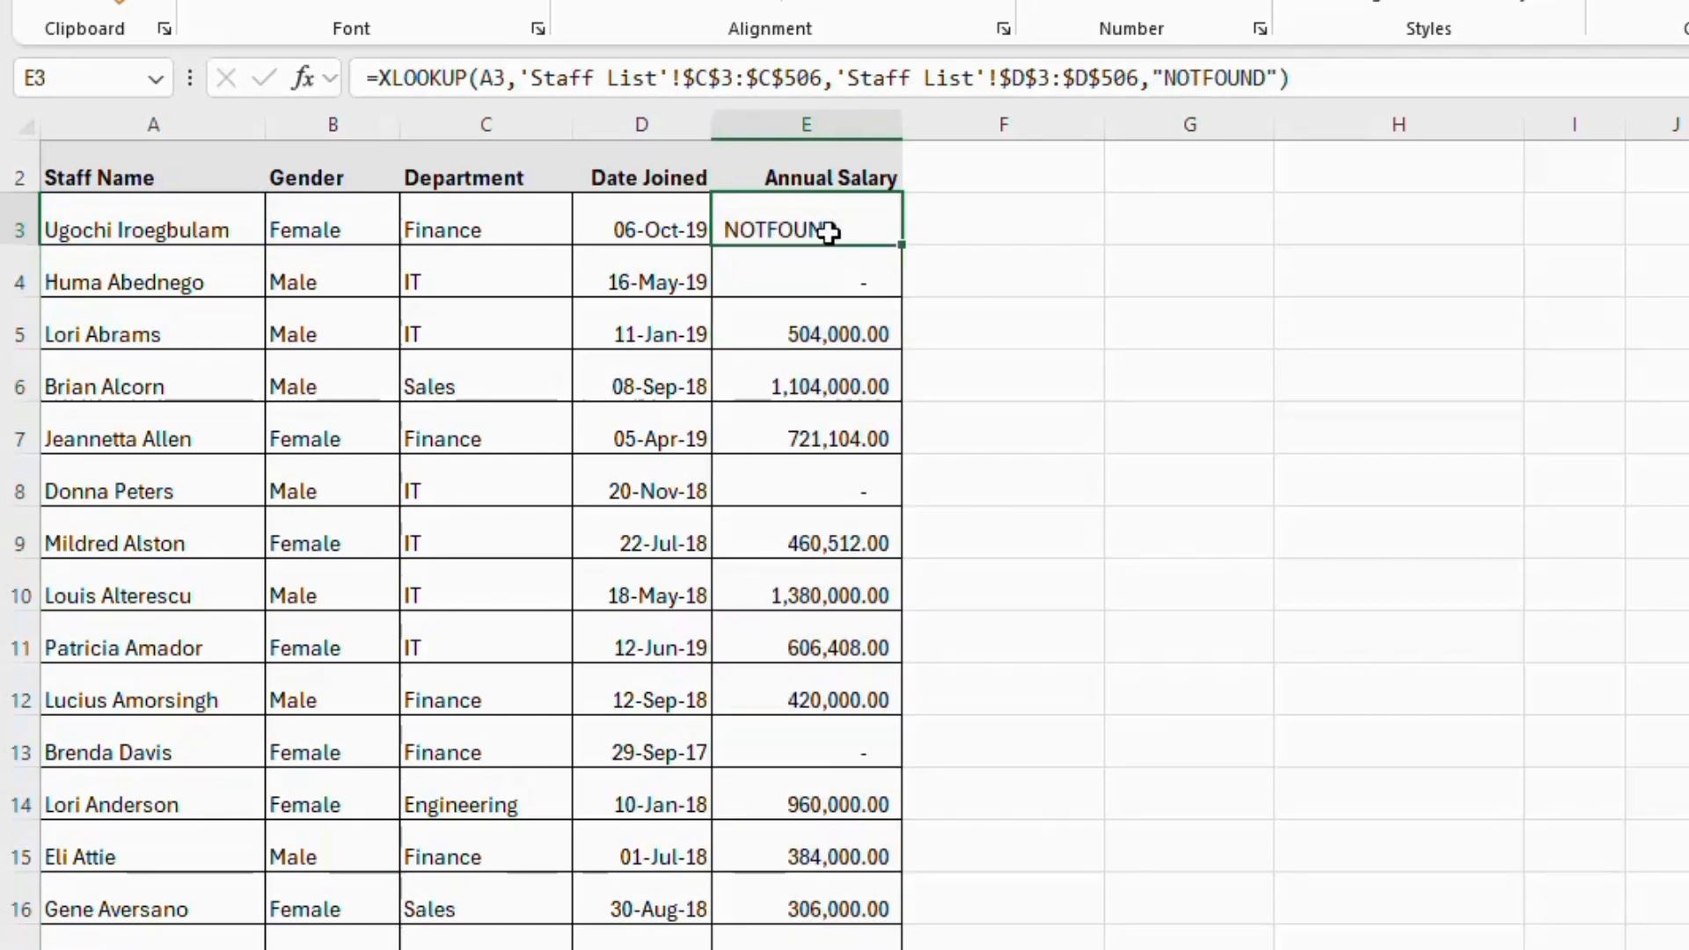
{"action": "double_click", "coordinate": [903, 252]}
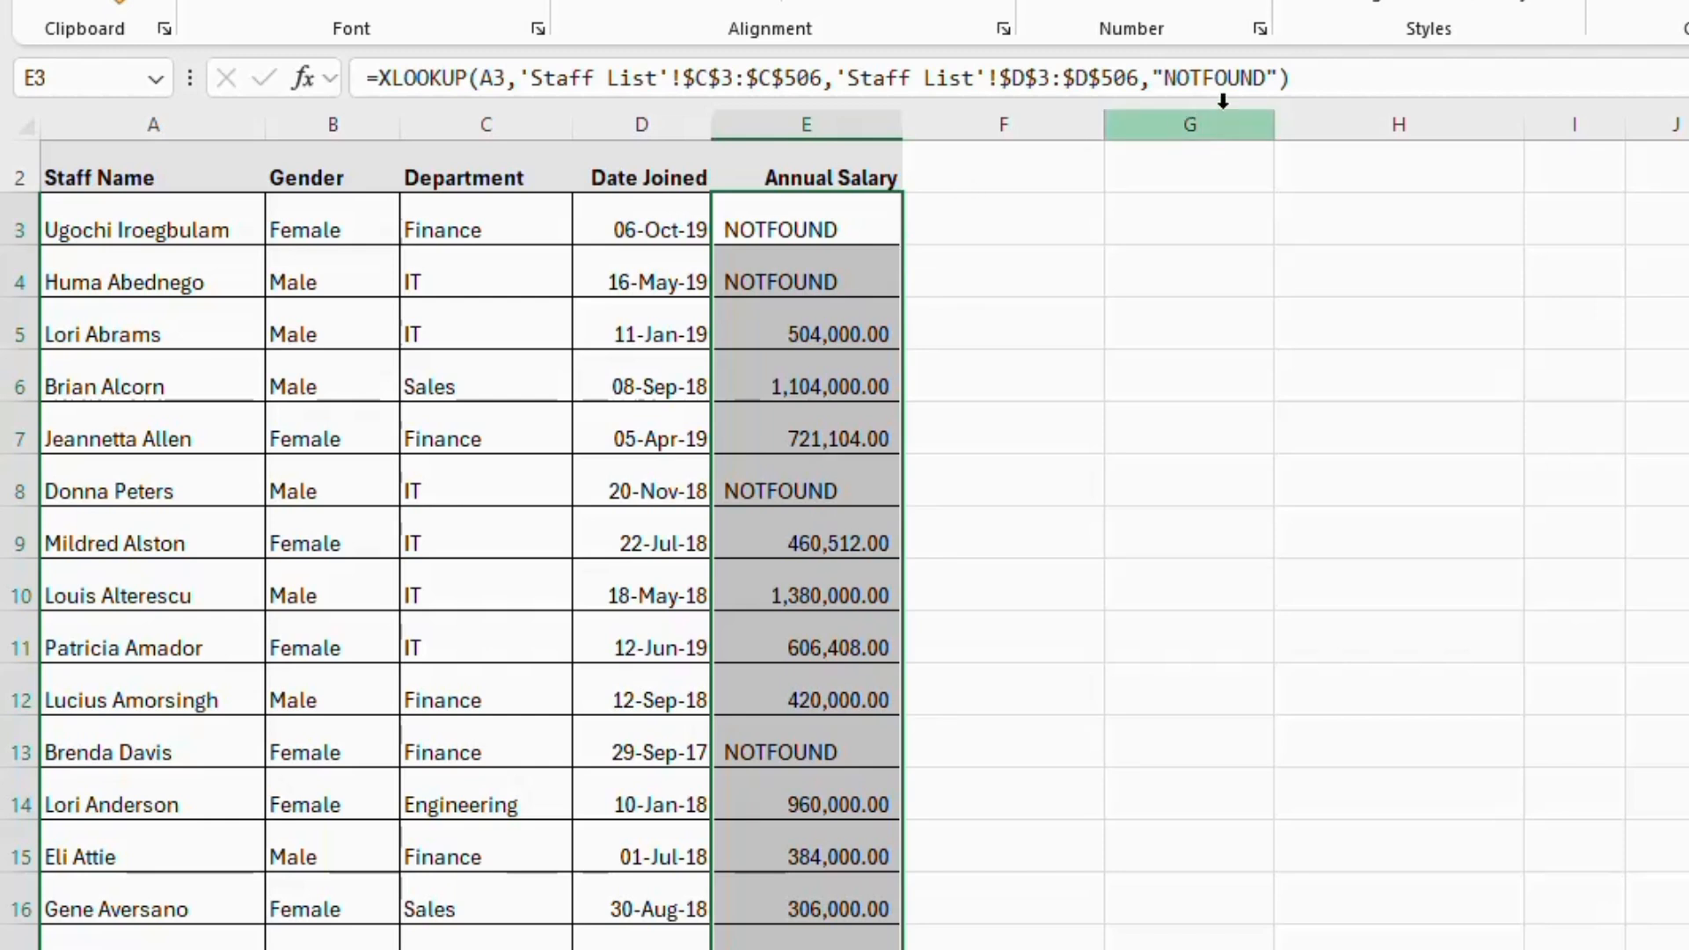
Replace the "NOTFOUND" text in E3's XLOOKUP with 0 and refill the Annual Salary column down to E18
{"action": "left_click", "coordinate": [1264, 83]}
{"action": "key", "text": "BackSpace"}
{"action": "key", "text": "BackSpace"}
{"action": "key", "text": "BackSpace"}
{"action": "key", "text": "BackSpace"}
{"action": "key", "text": "BackSpace"}
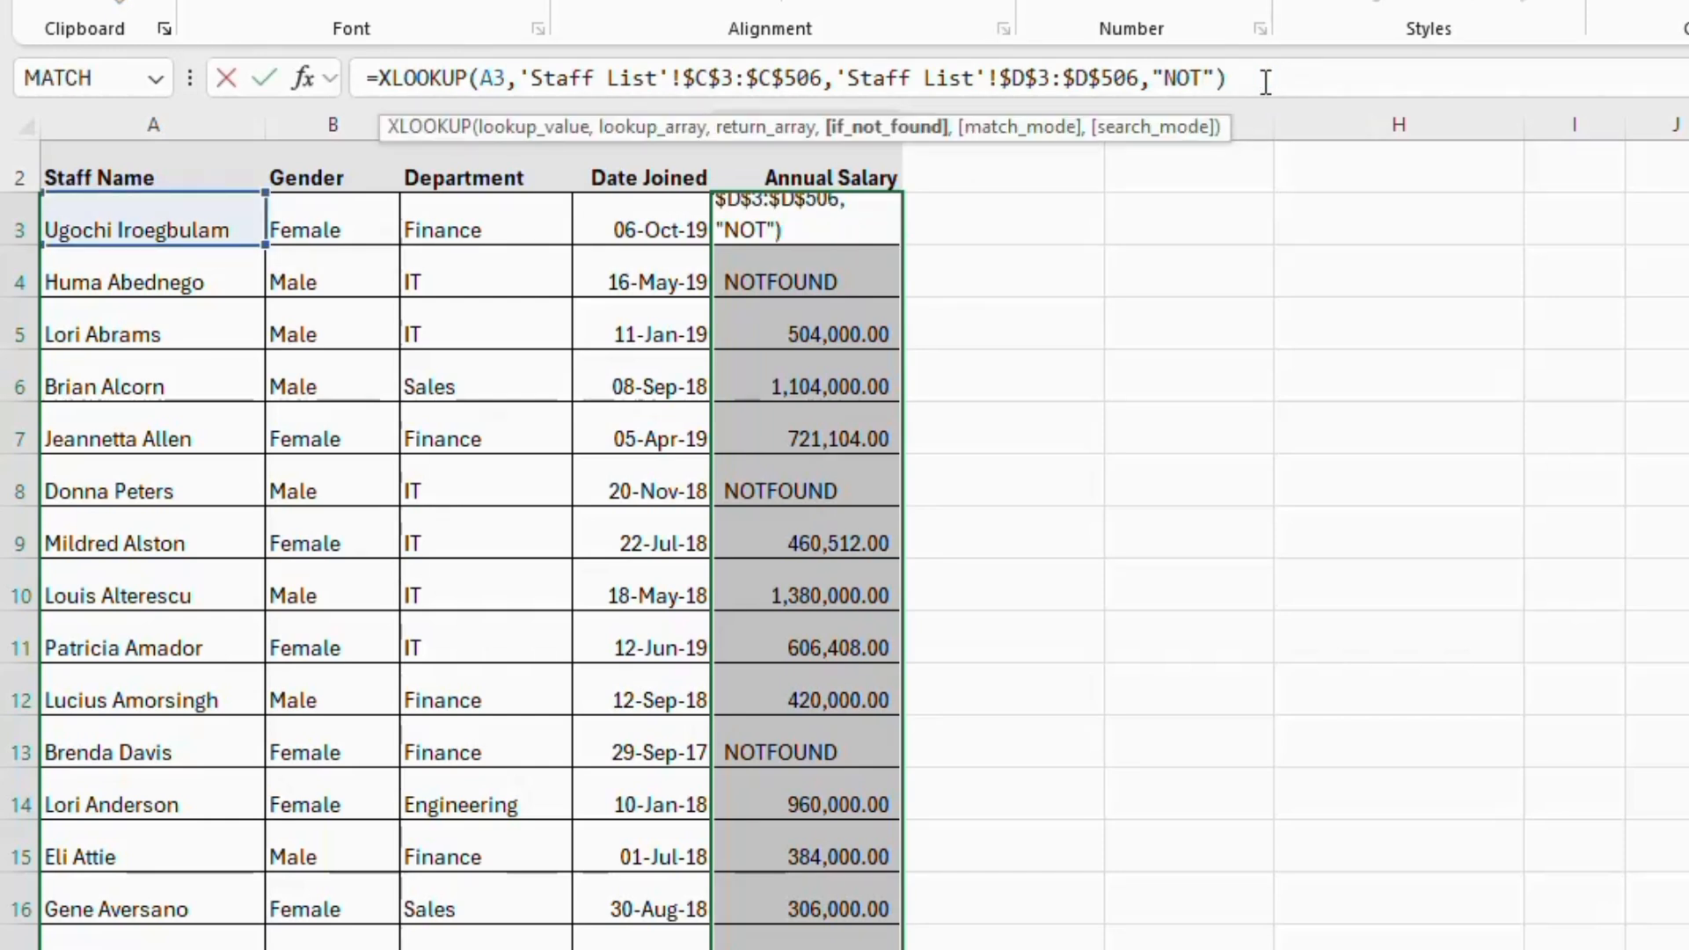
{"action": "key", "text": "BackSpace"}
{"action": "key", "text": "BackSpace"}
{"action": "key", "text": "BackSpace"}
{"action": "key", "text": "BackSpace"}
{"action": "key", "text": "BackSpace"}
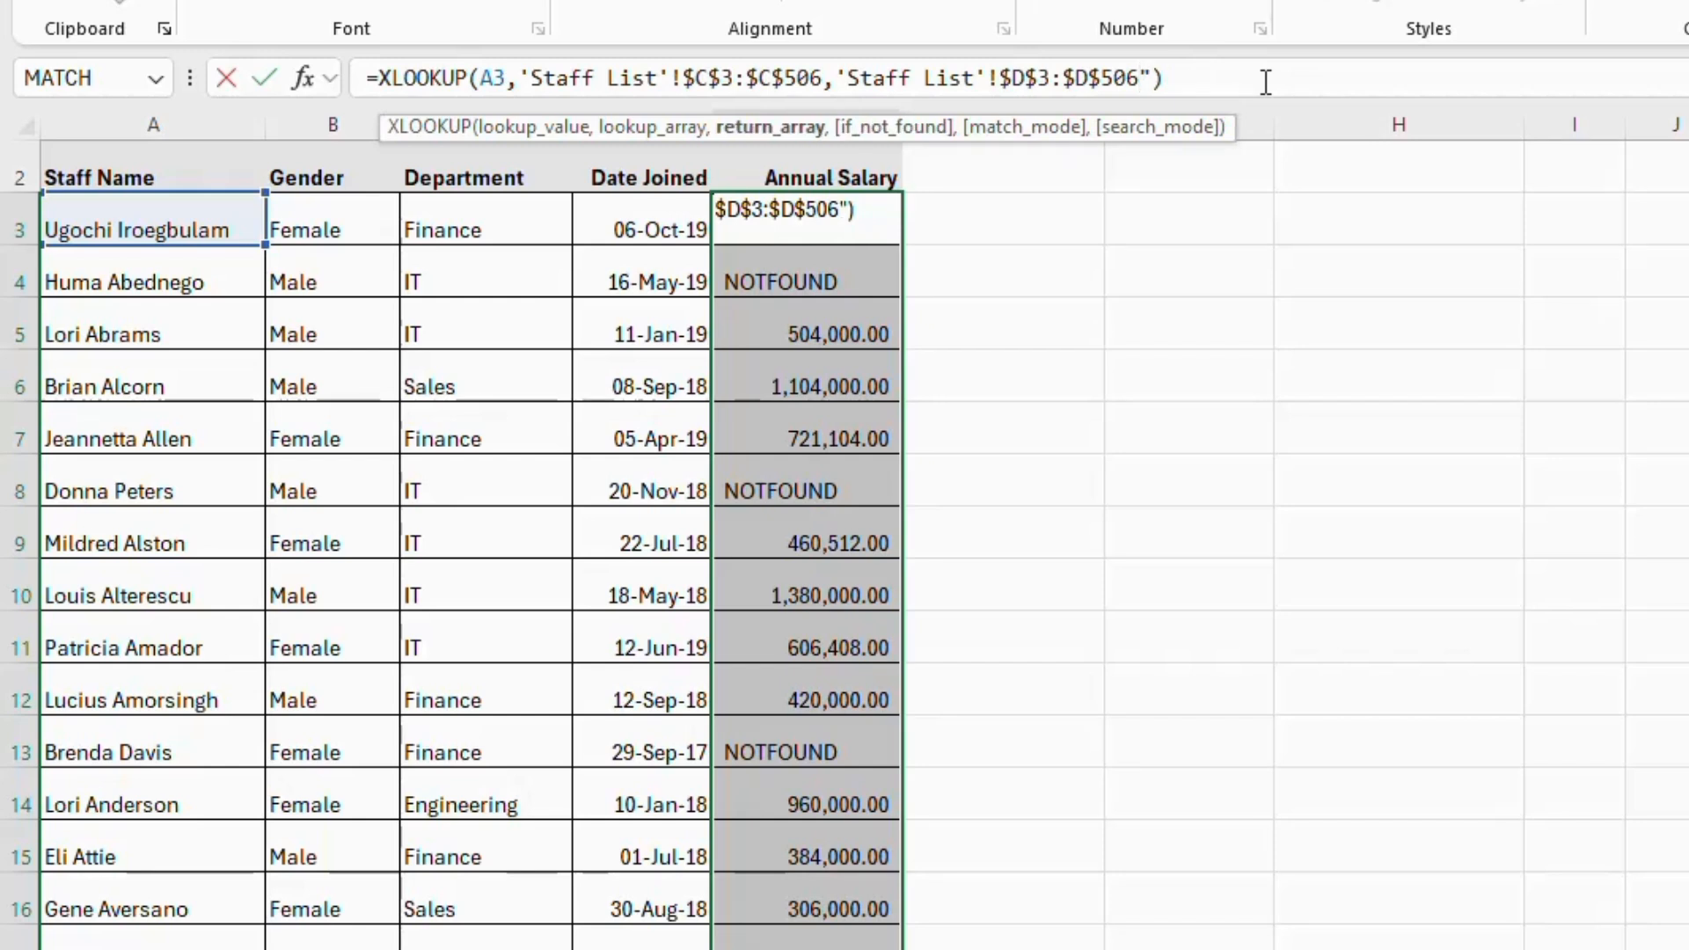
{"action": "key", "text": "BackSpace"}
{"action": "type", "text": ",0"}
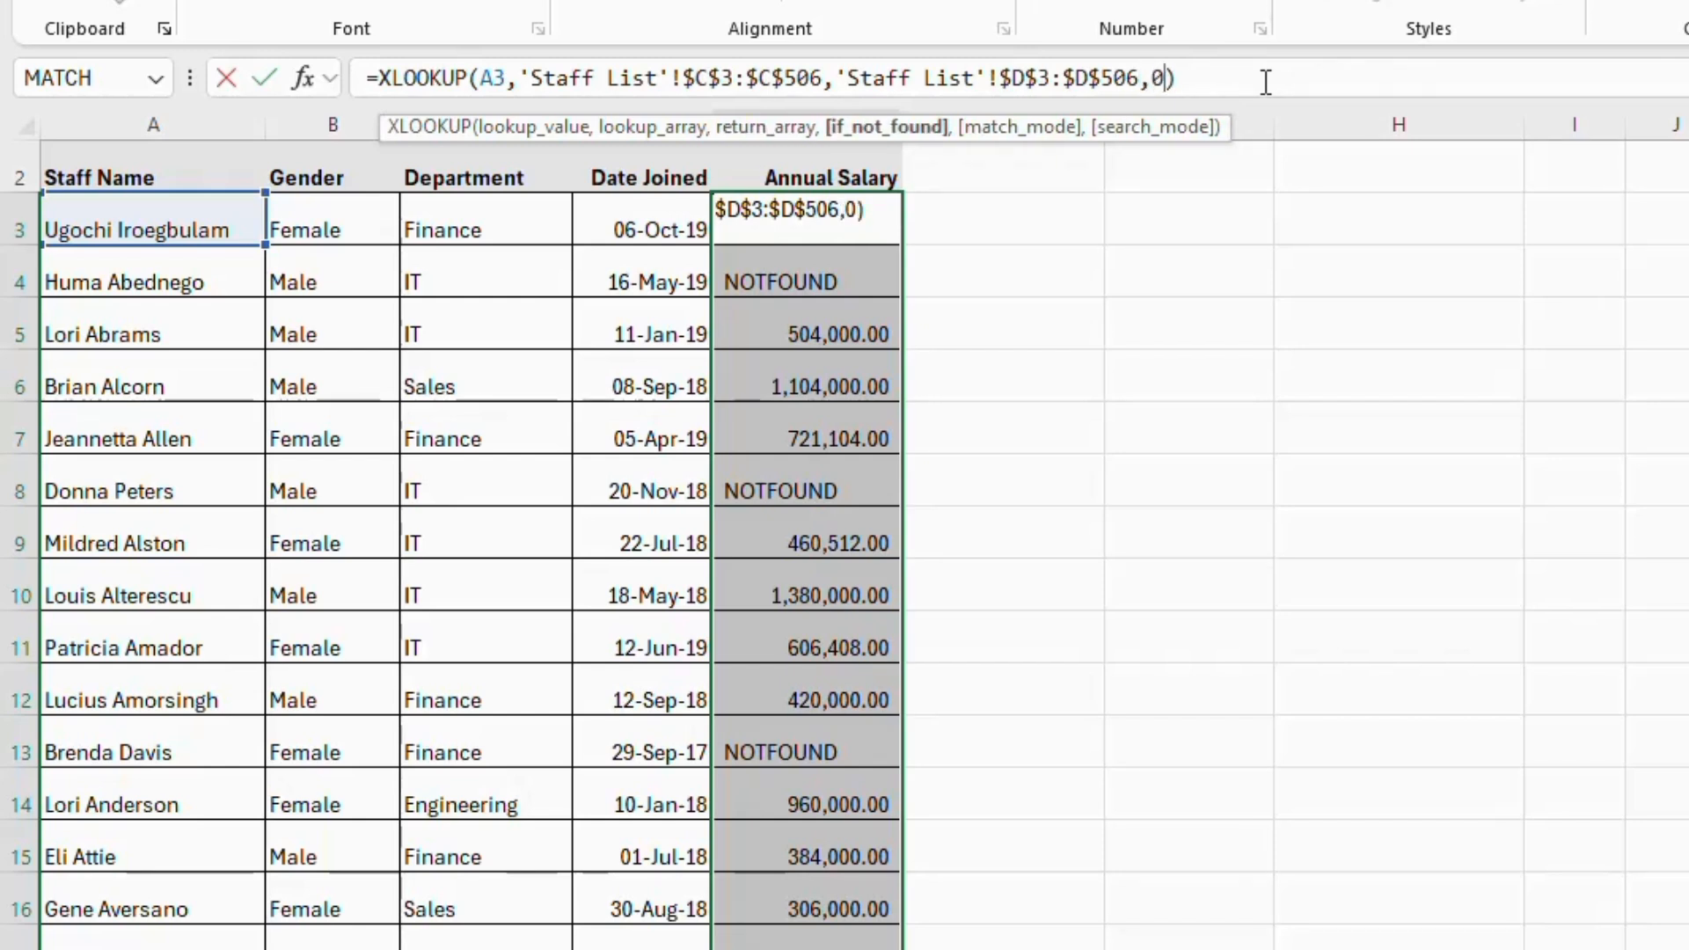
{"action": "key", "text": "Return"}
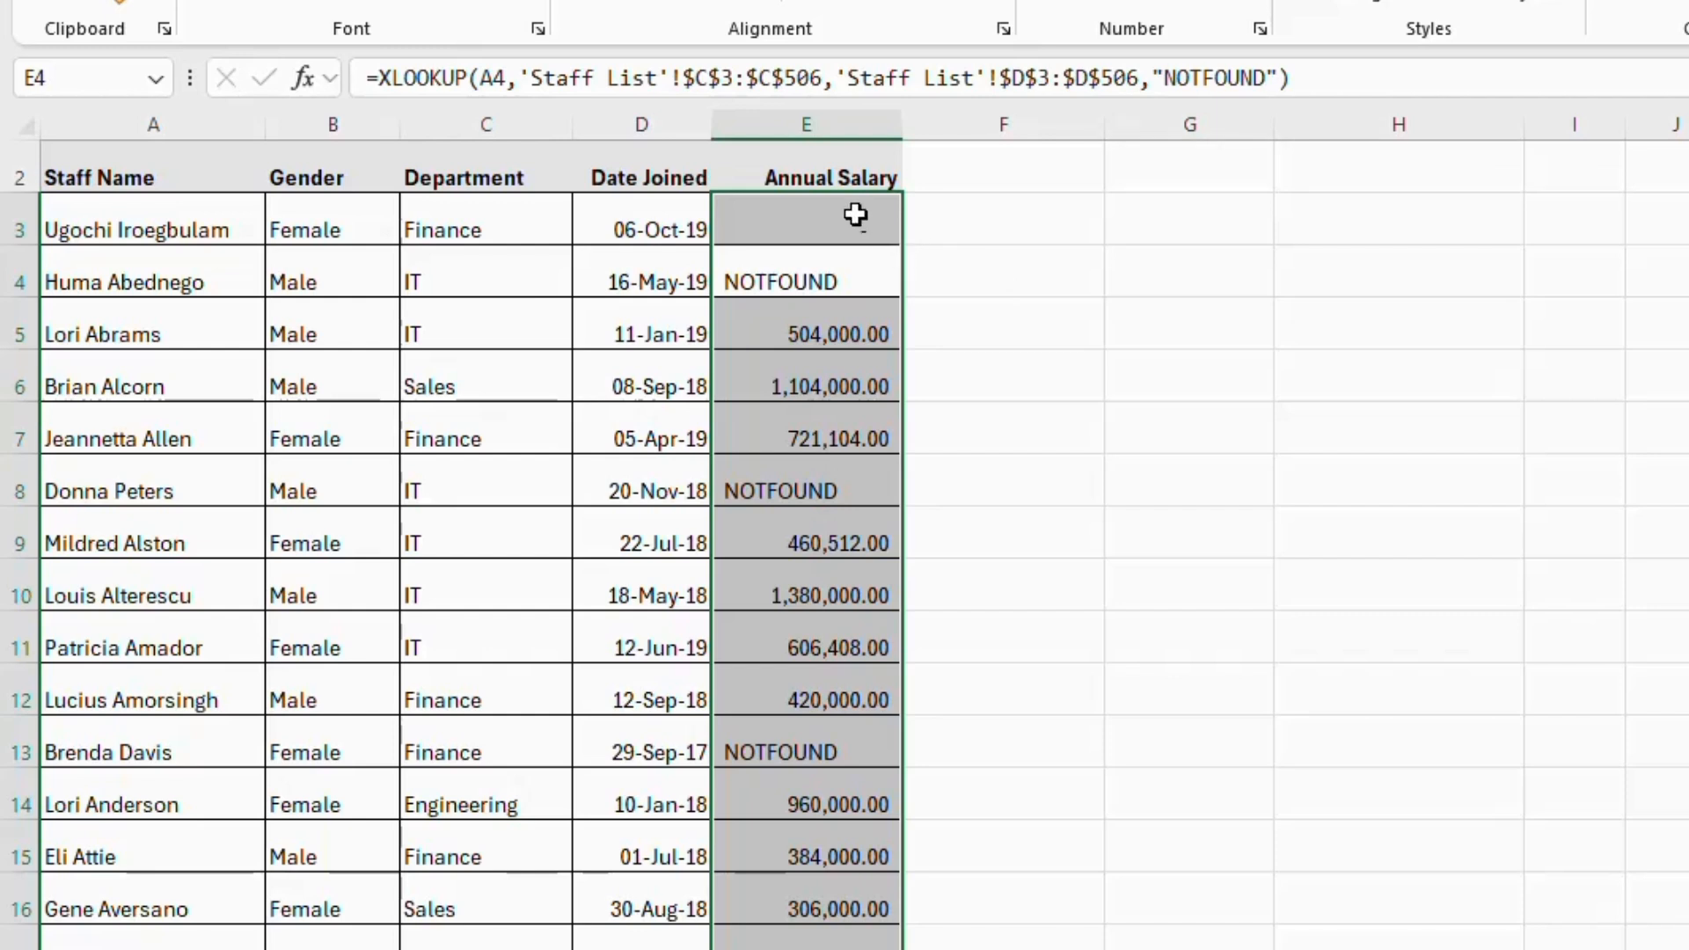
{"action": "left_click", "coordinate": [855, 215]}
{"action": "double_click", "coordinate": [902, 243]}
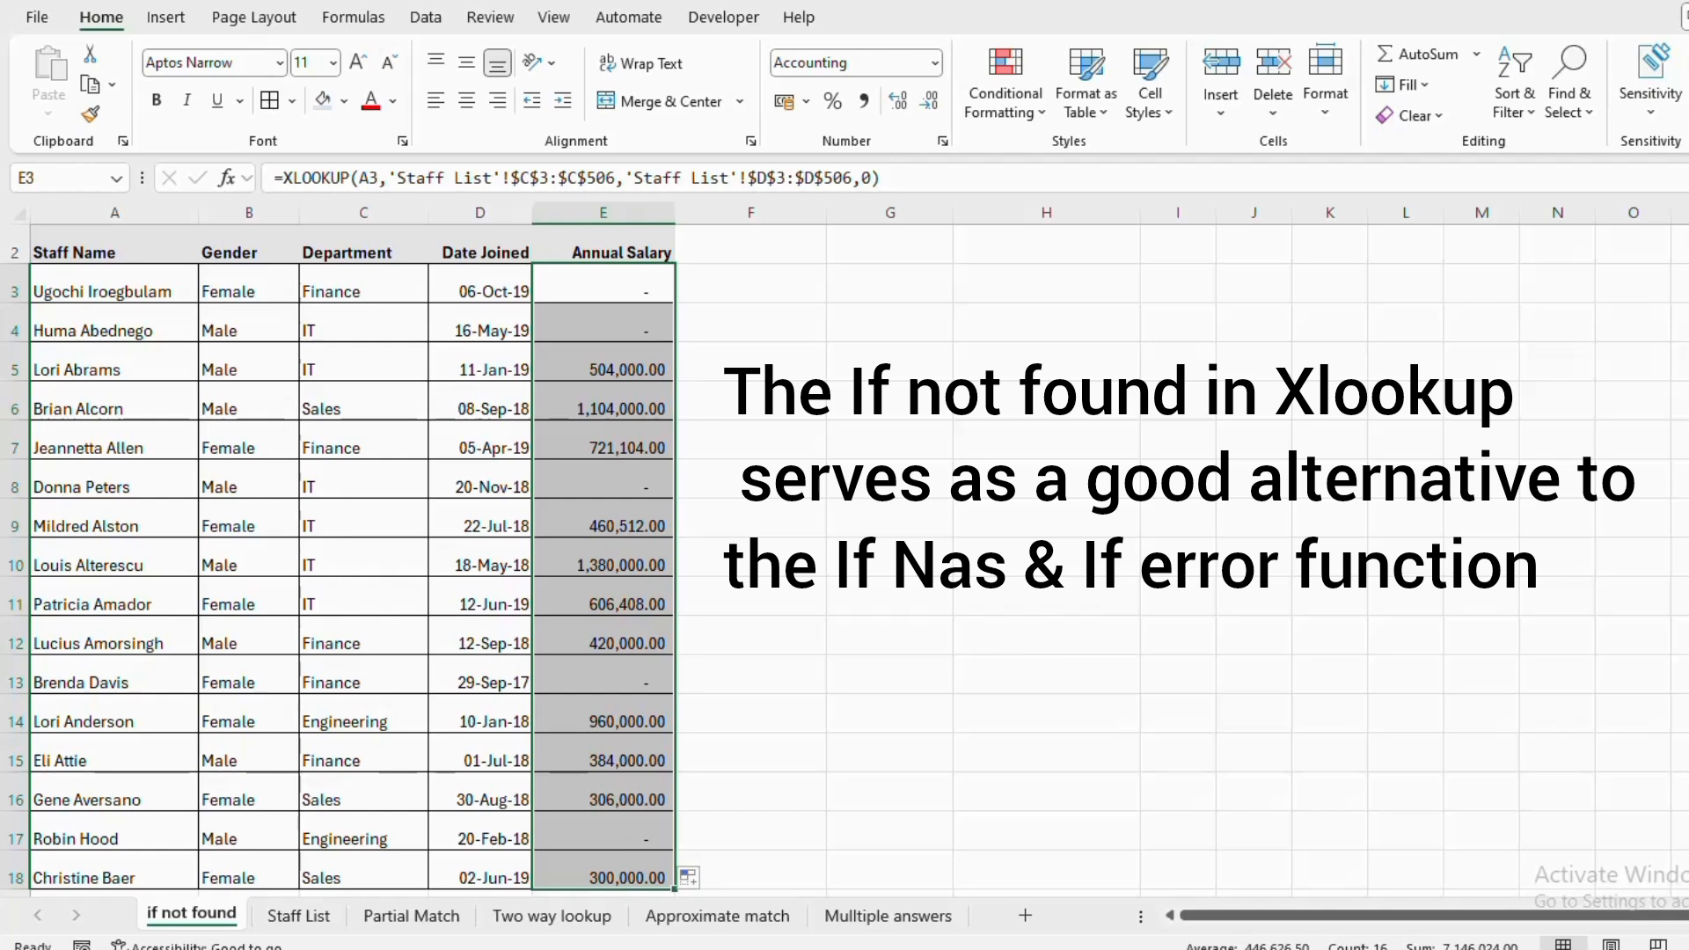
On the Partial Match sheet, enter only the first name of the staff member in row 8 into the STAFF NAME cell H2
{"action": "left_click", "coordinate": [608, 289]}
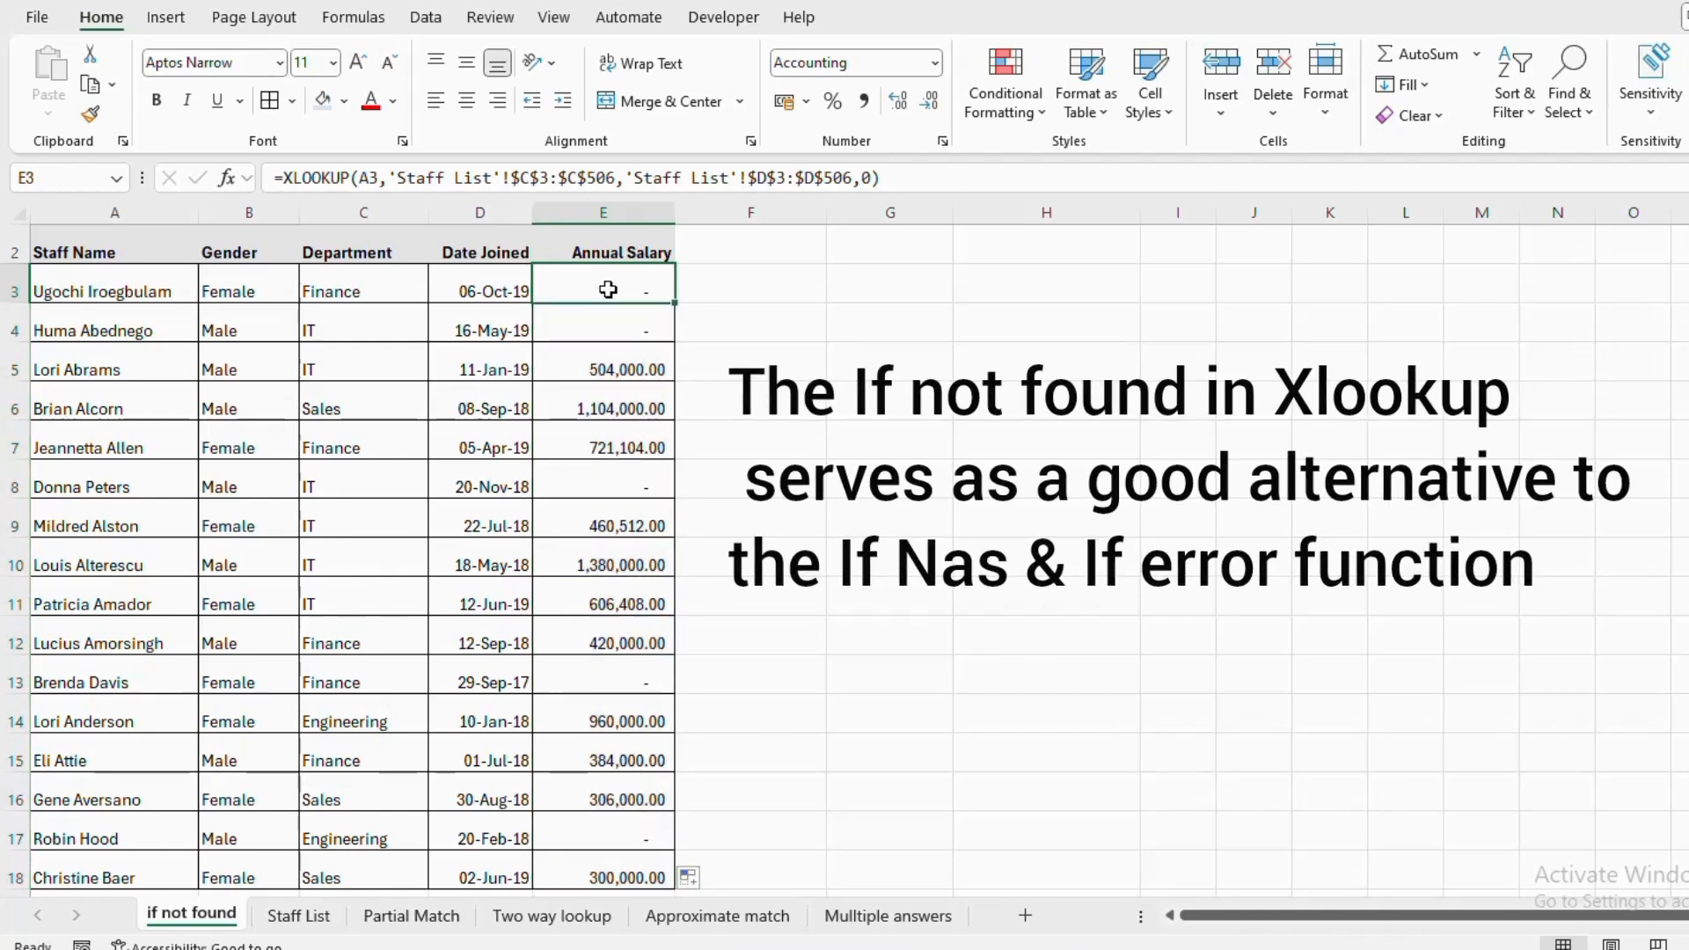
{"action": "left_click", "coordinate": [835, 628]}
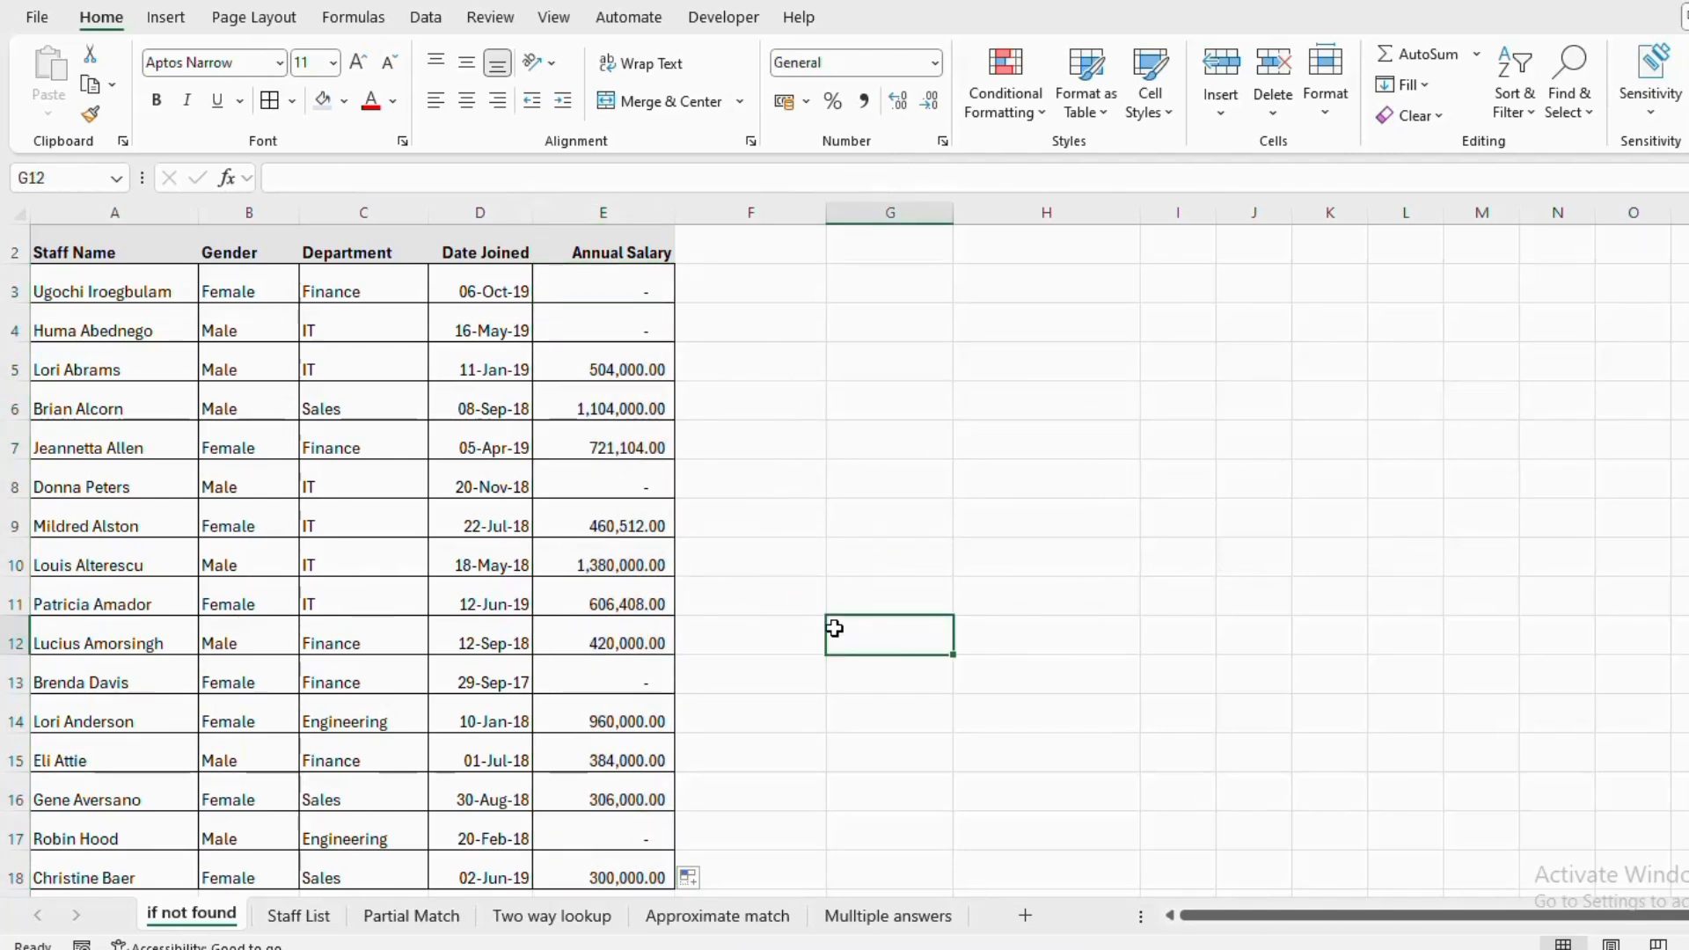
{"action": "left_click", "coordinate": [411, 915]}
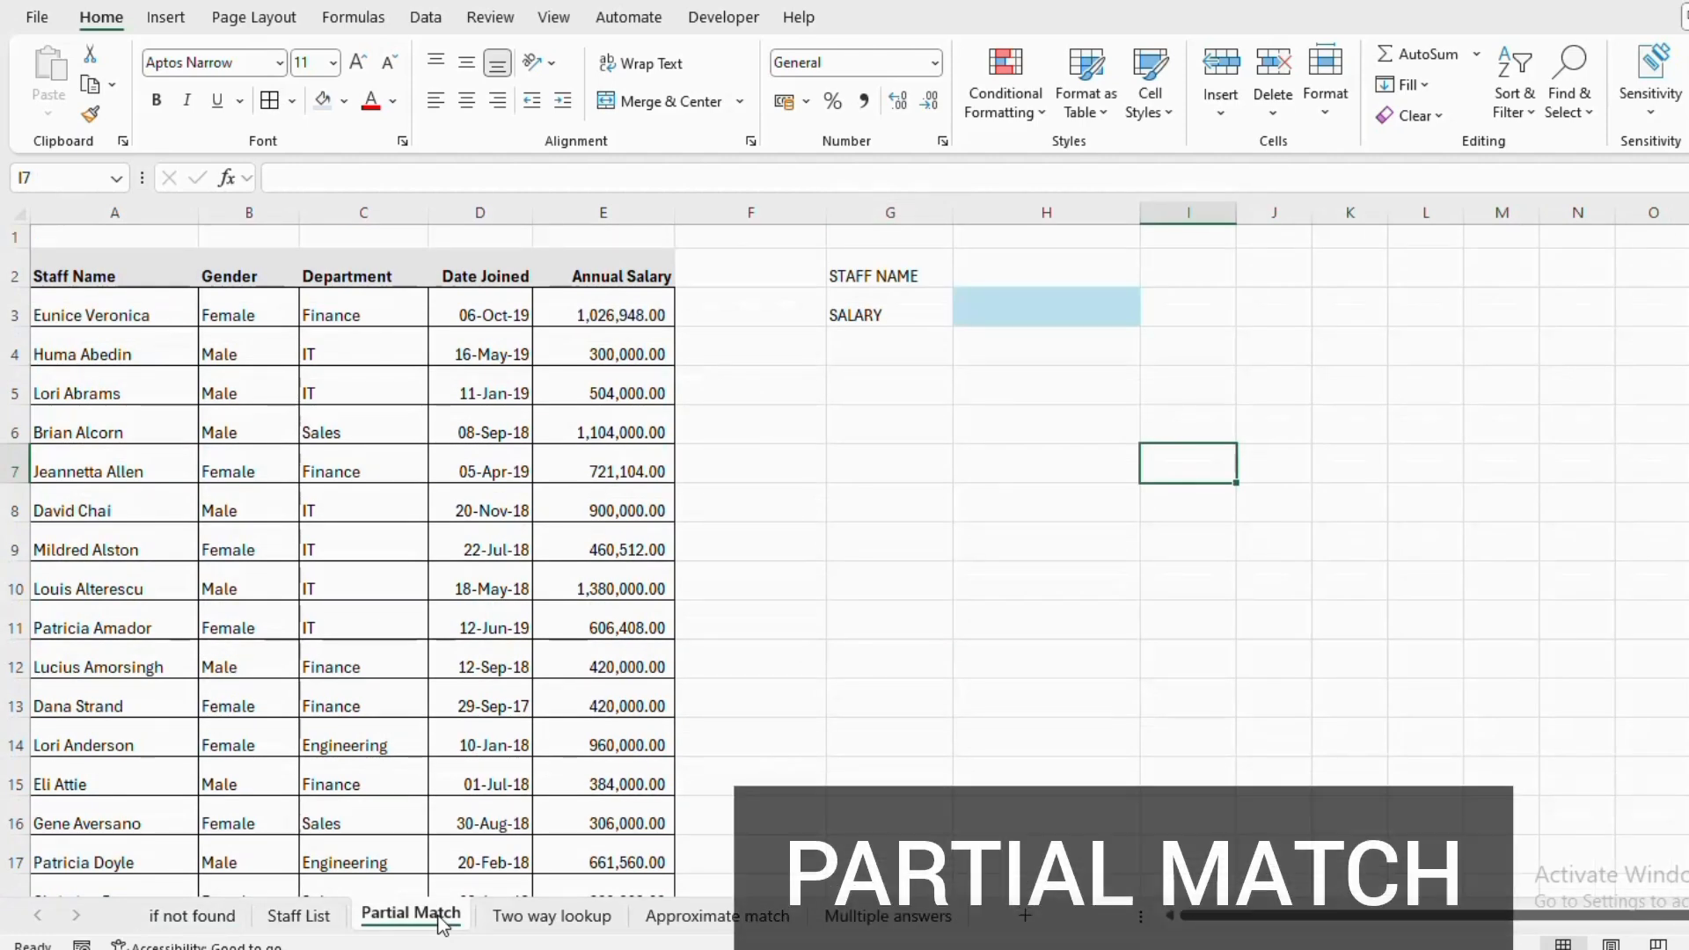
{"action": "left_click", "coordinate": [1055, 268]}
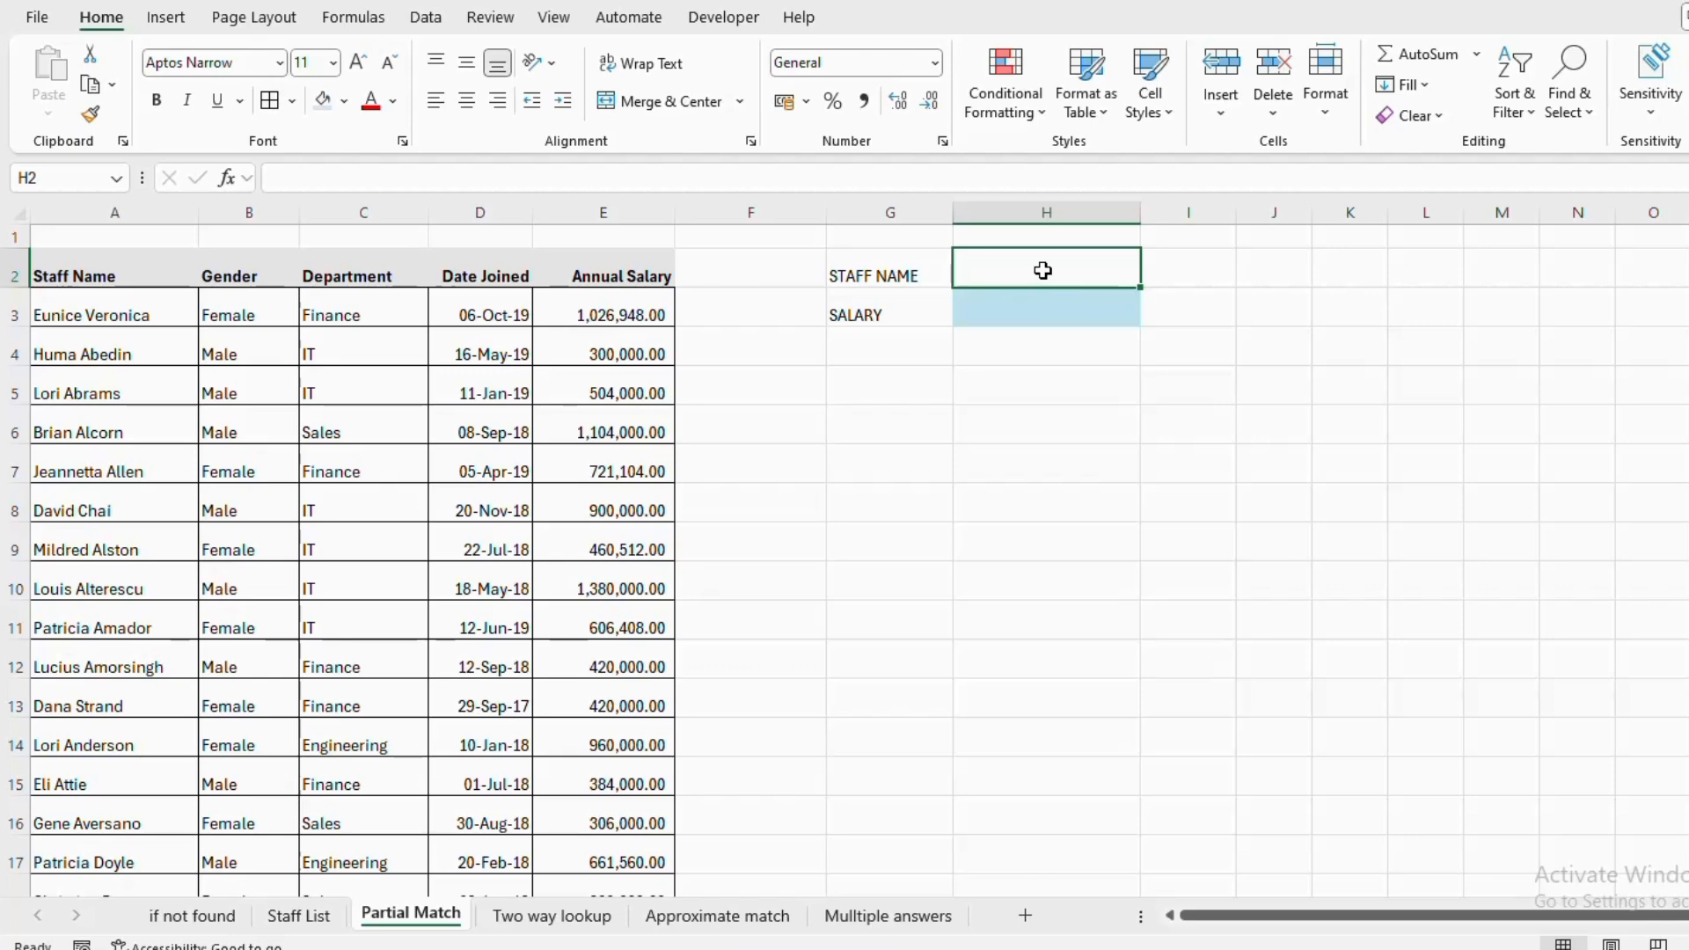
{"action": "type", "text": "D"}
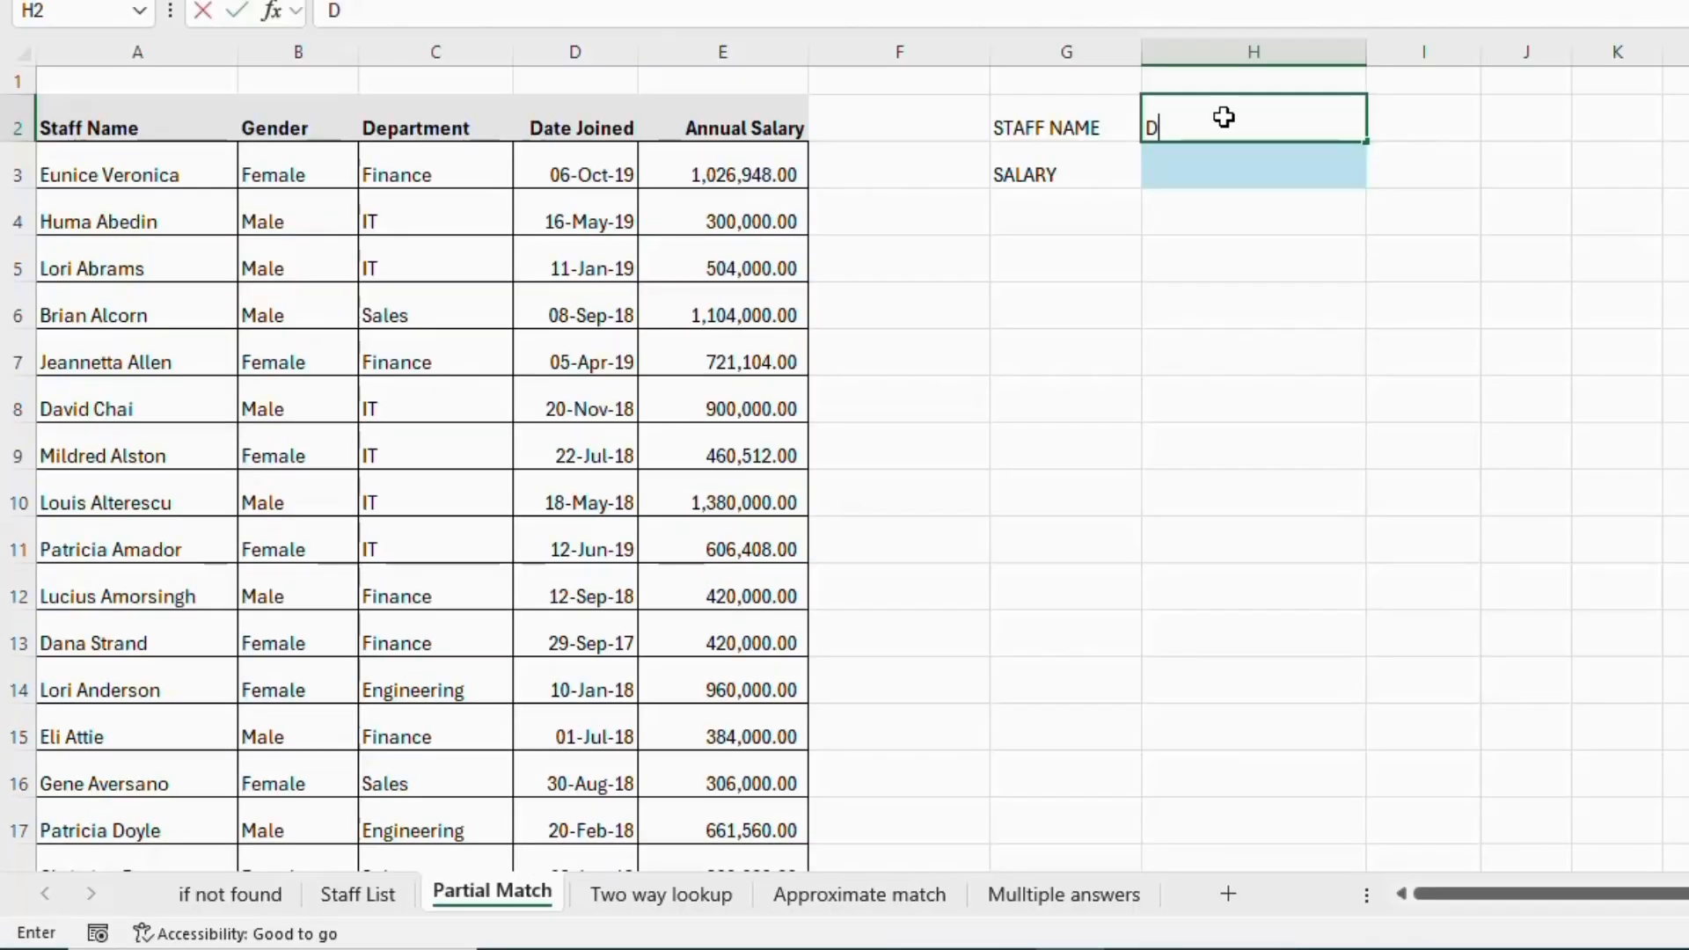
{"action": "type", "text": "avid"}
{"action": "left_click", "coordinate": [1233, 162]}
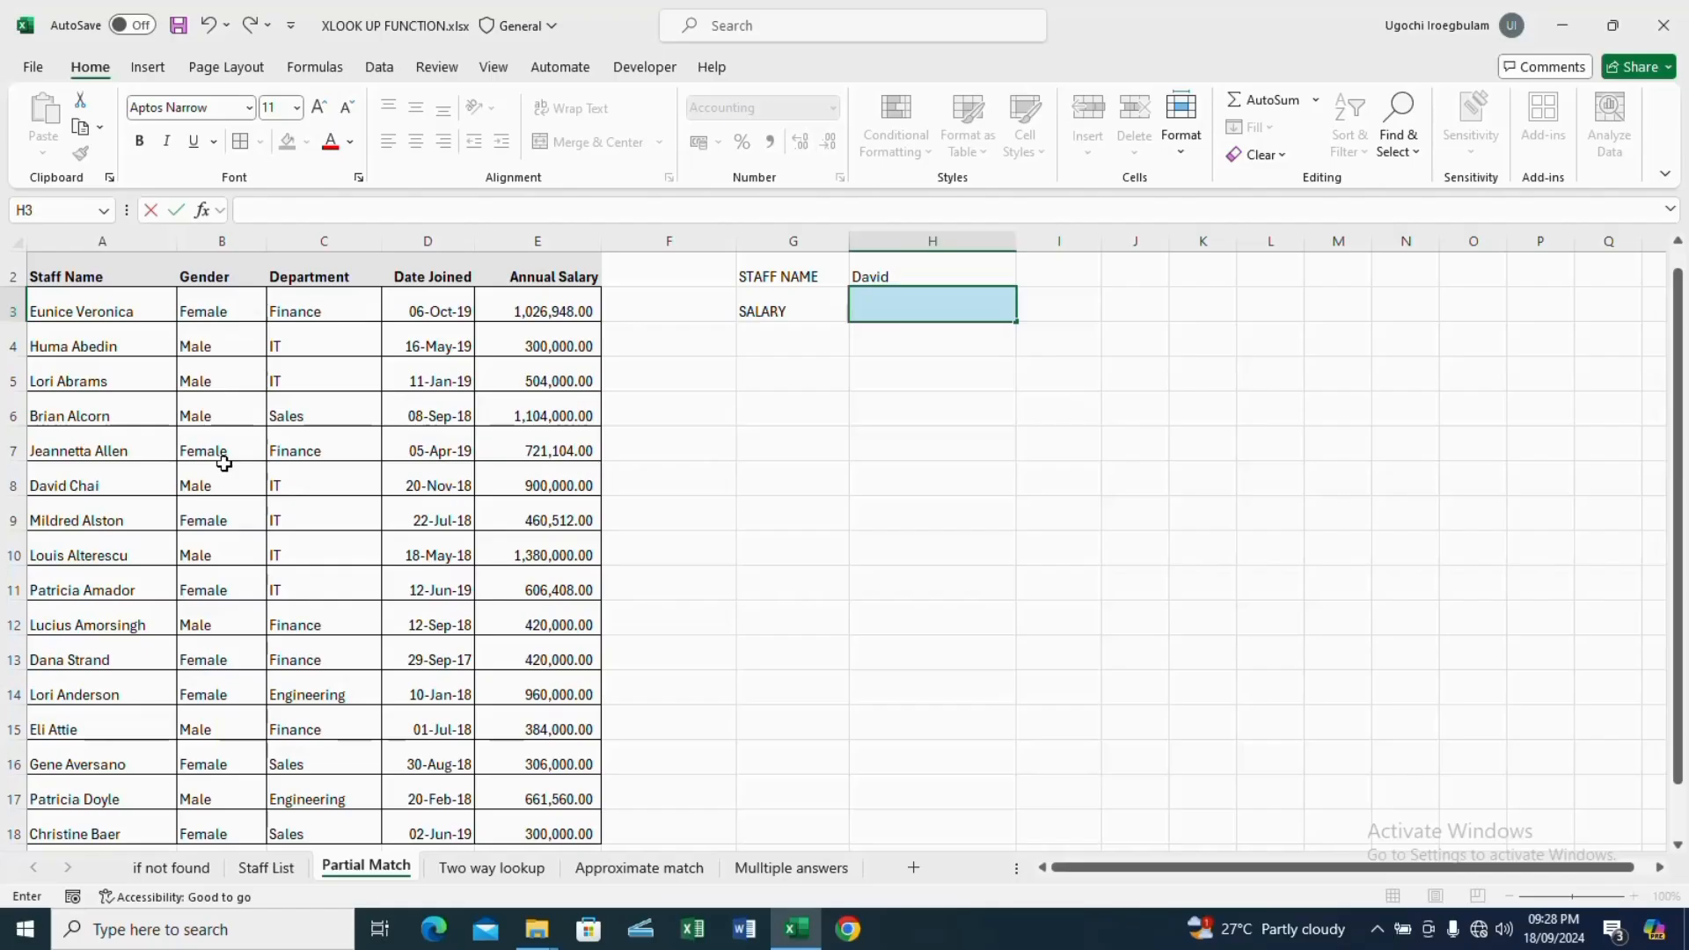
{"action": "left_click", "coordinate": [1064, 436]}
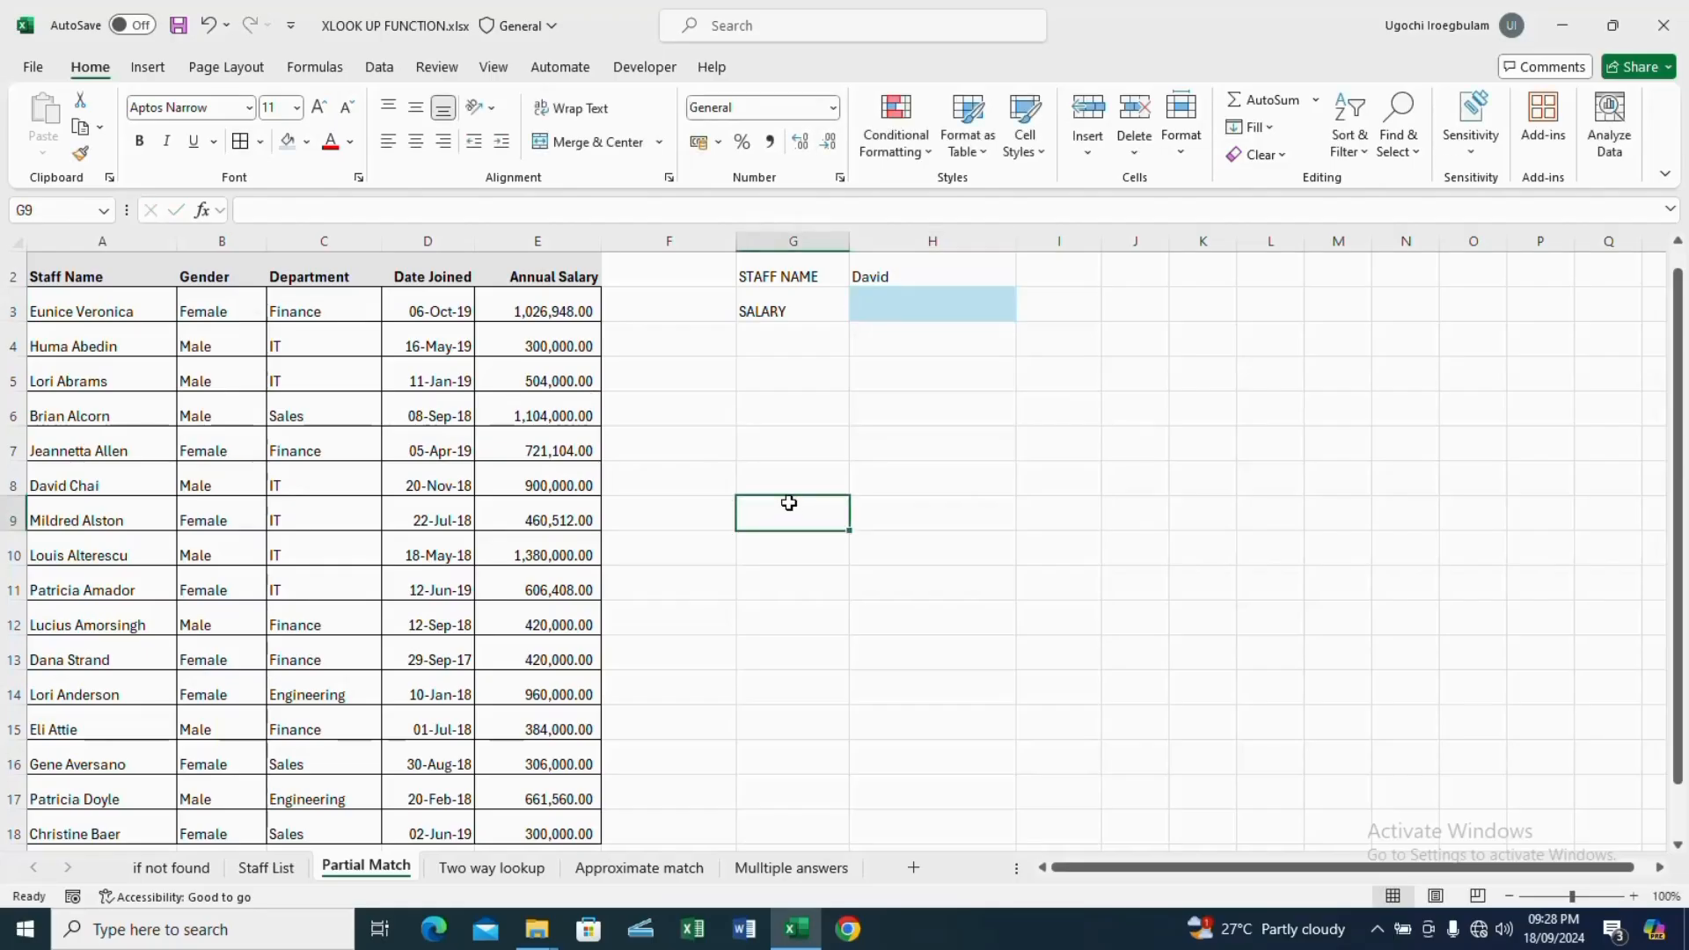
Start an XLOOKUP formula in the SALARY cell H3 with H2&"*" as the lookup value
{"action": "left_click", "coordinate": [902, 310]}
{"action": "type", "text": "="}
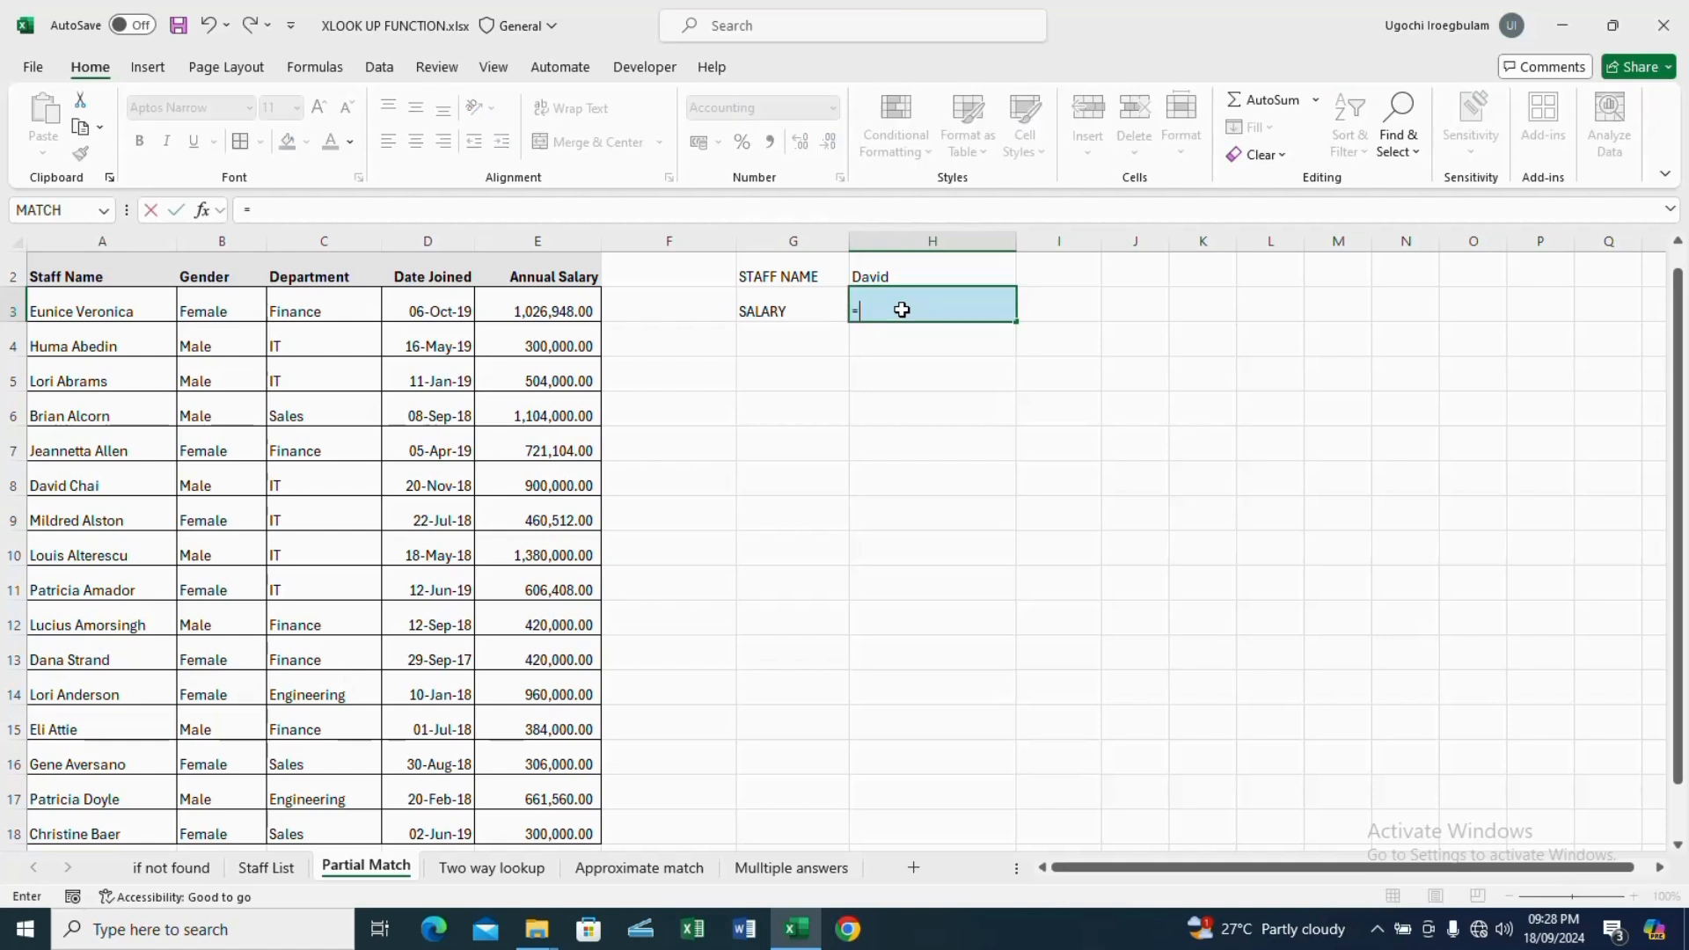
{"action": "type", "text": "xlo"}
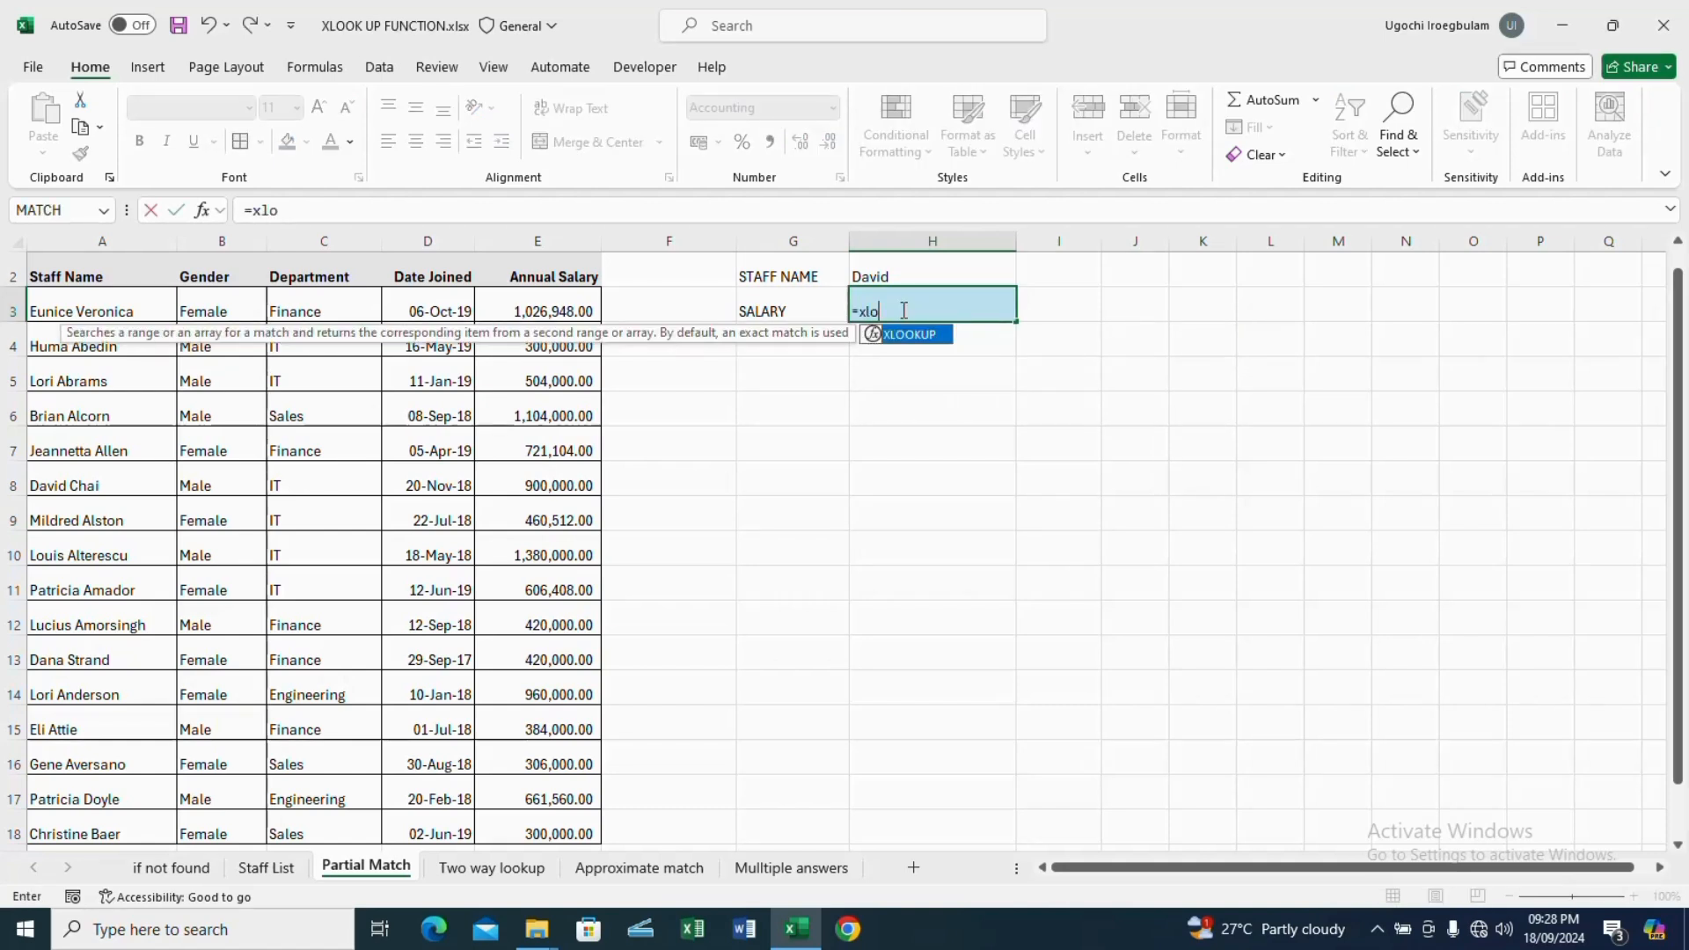
{"action": "key", "text": "Tab"}
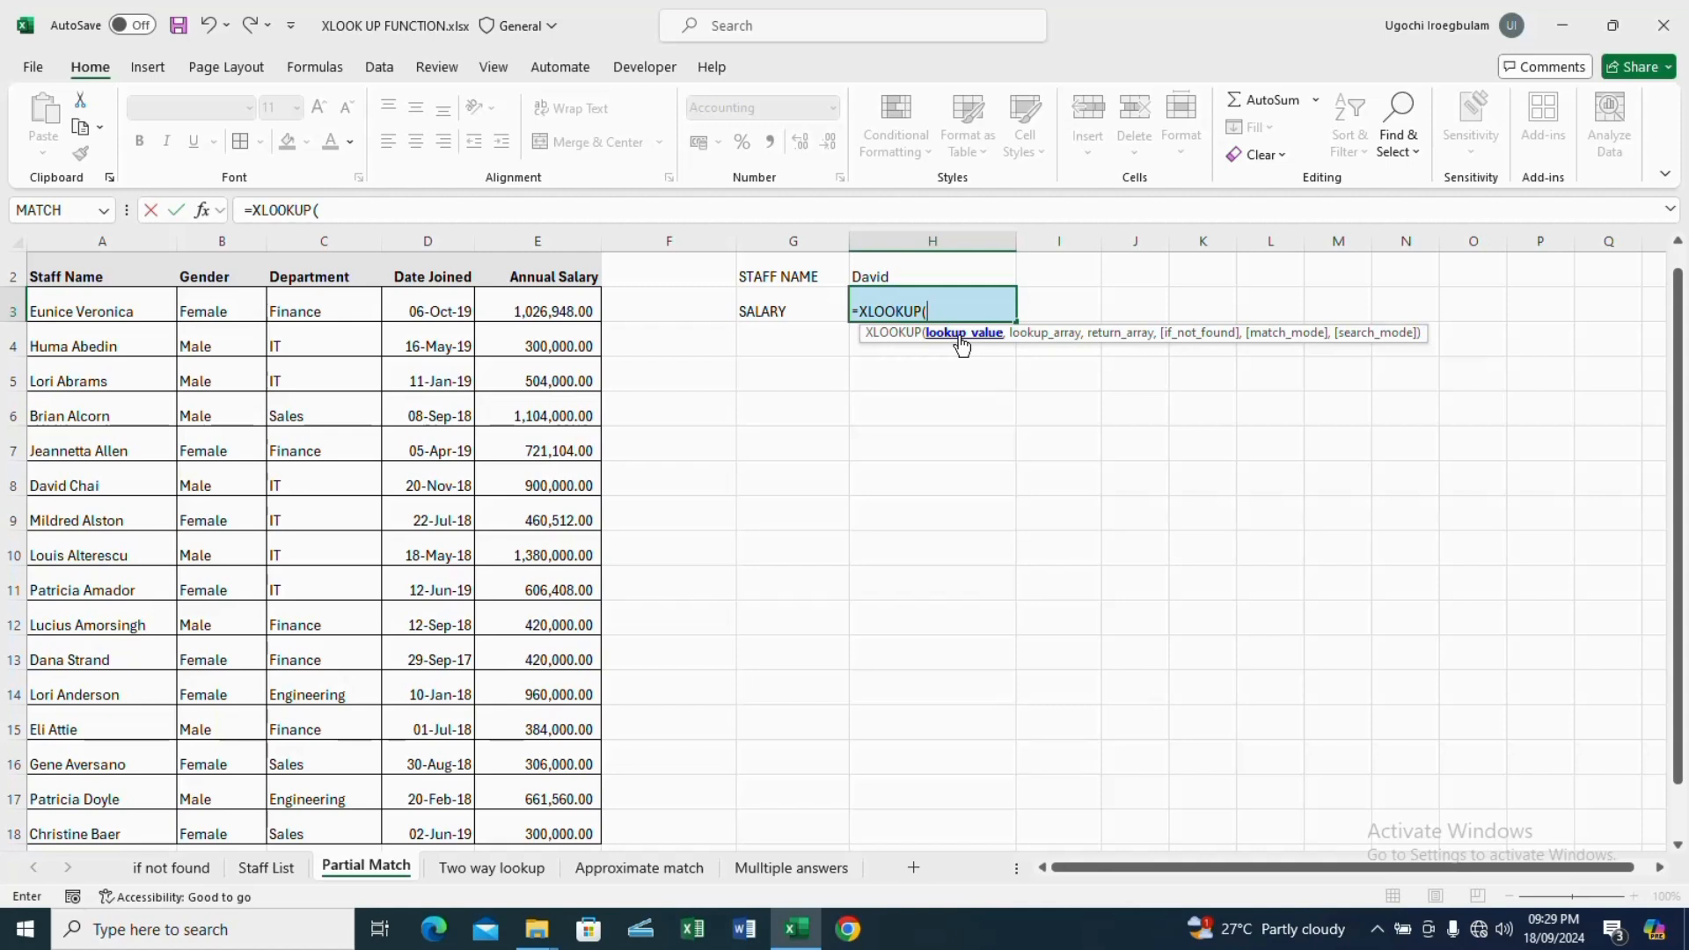
{"action": "left_click", "coordinate": [896, 277]}
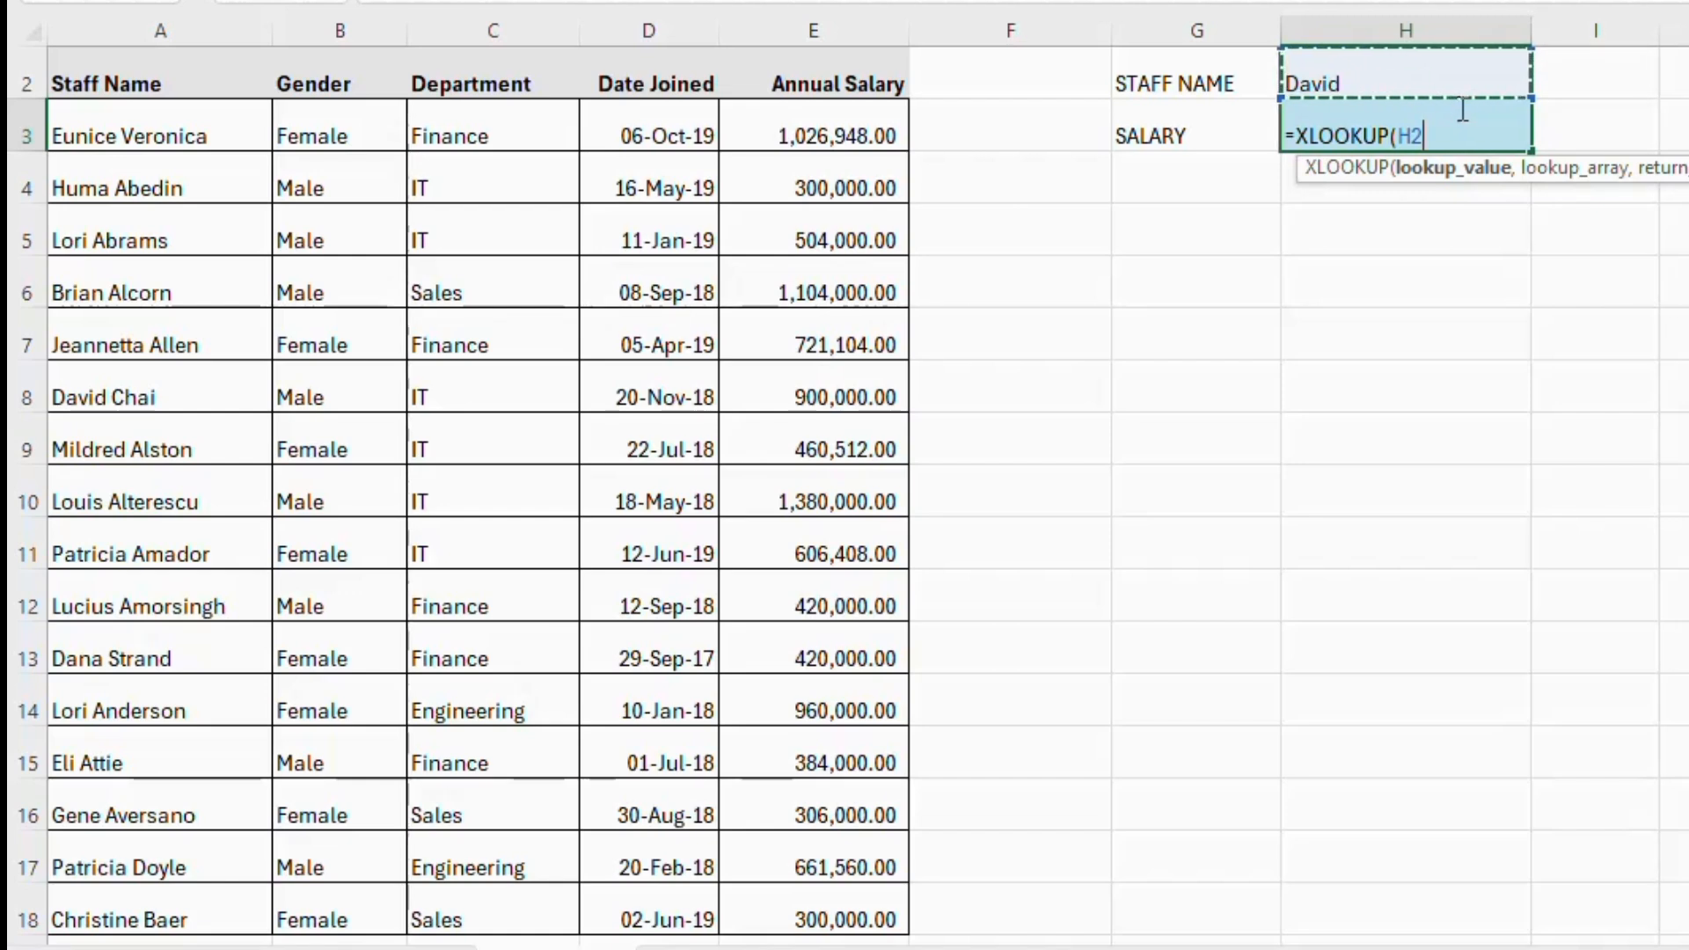
{"action": "type", "text": "&"}
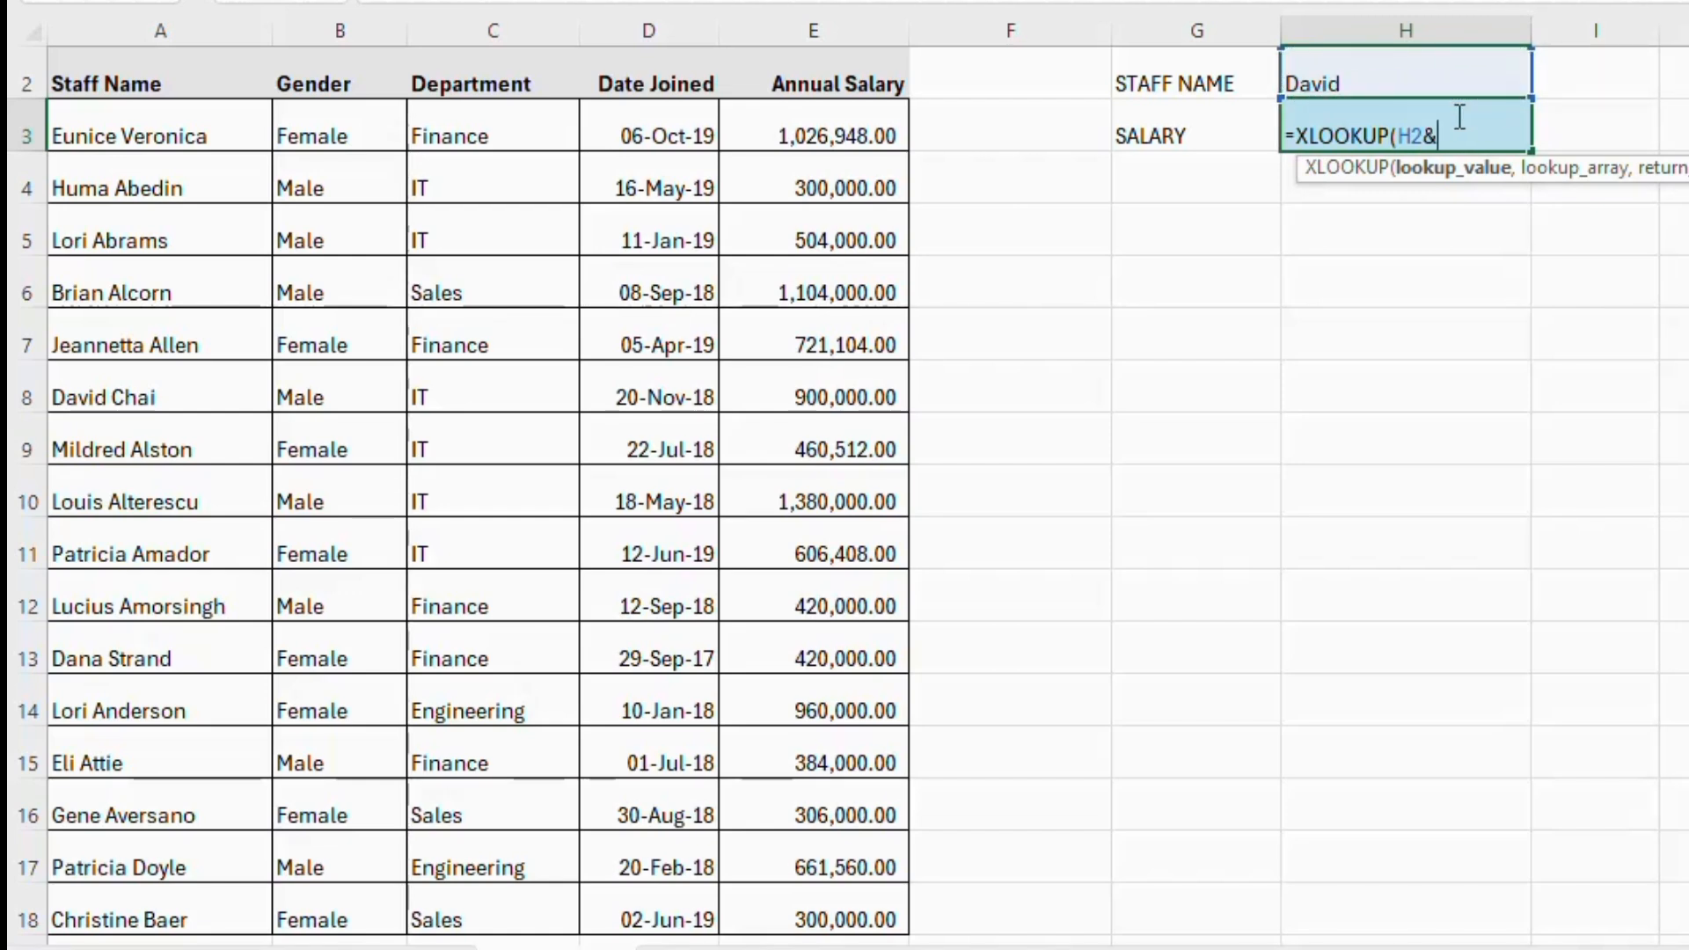
{"action": "type", "text": "\"*"}
{"action": "type", "text": ","}
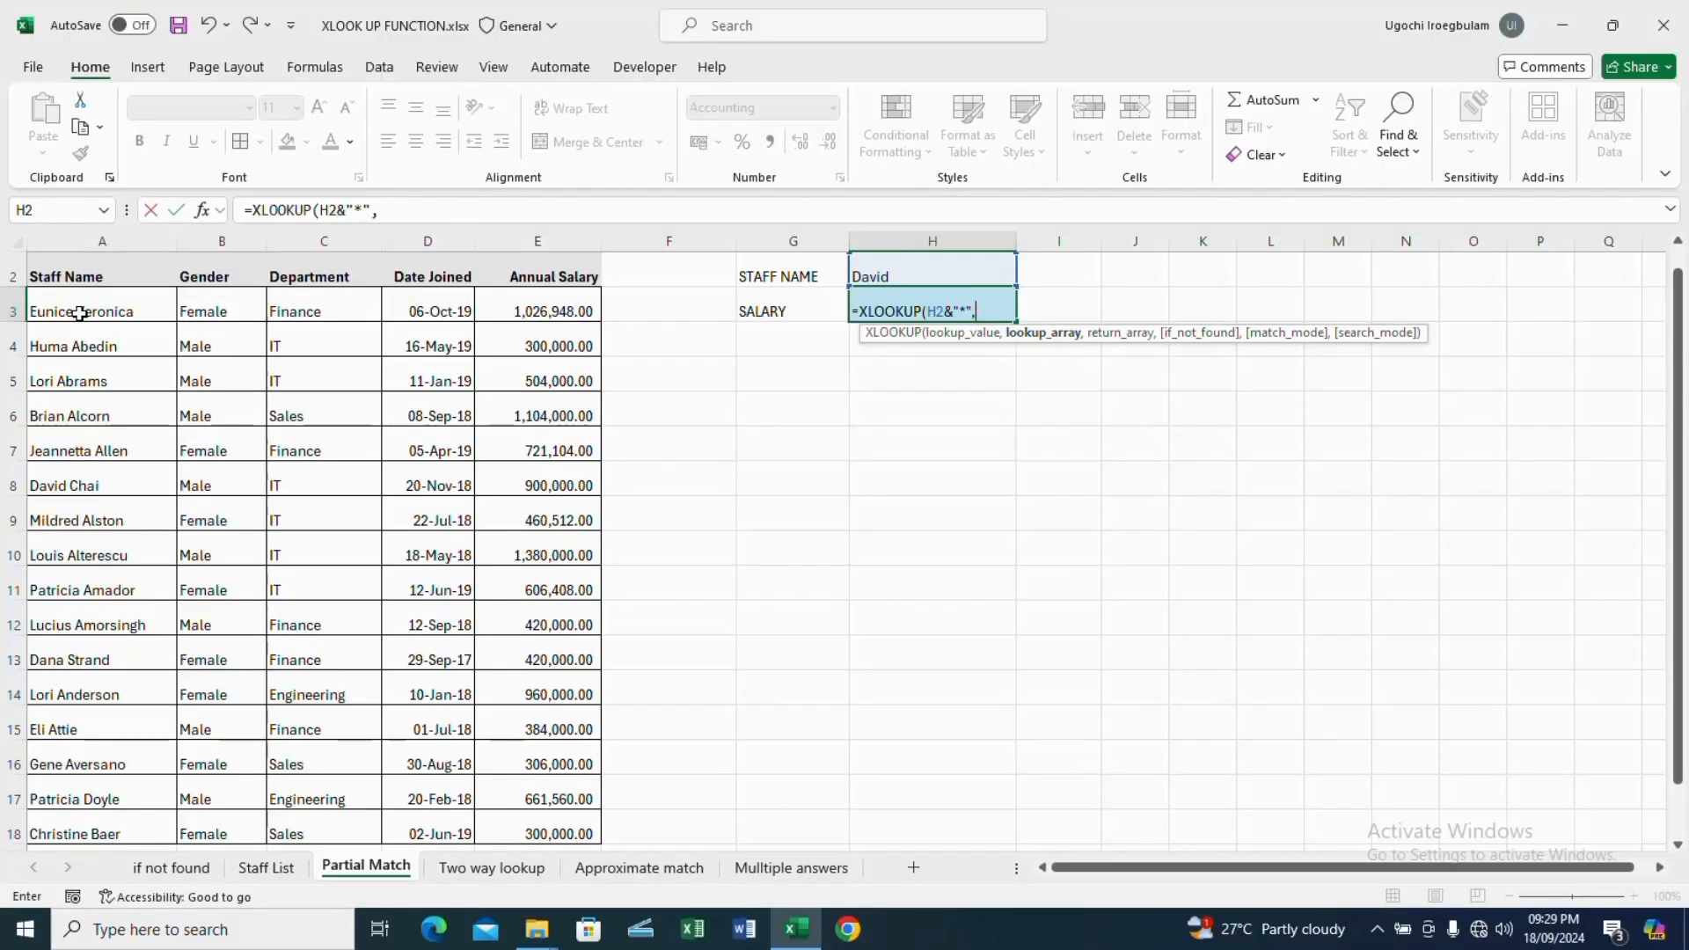
Set the XLOOKUP's lookup array to the staff names A3:A18 and its return array to the annual salaries E3:E18
{"action": "left_click", "coordinate": [94, 311]}
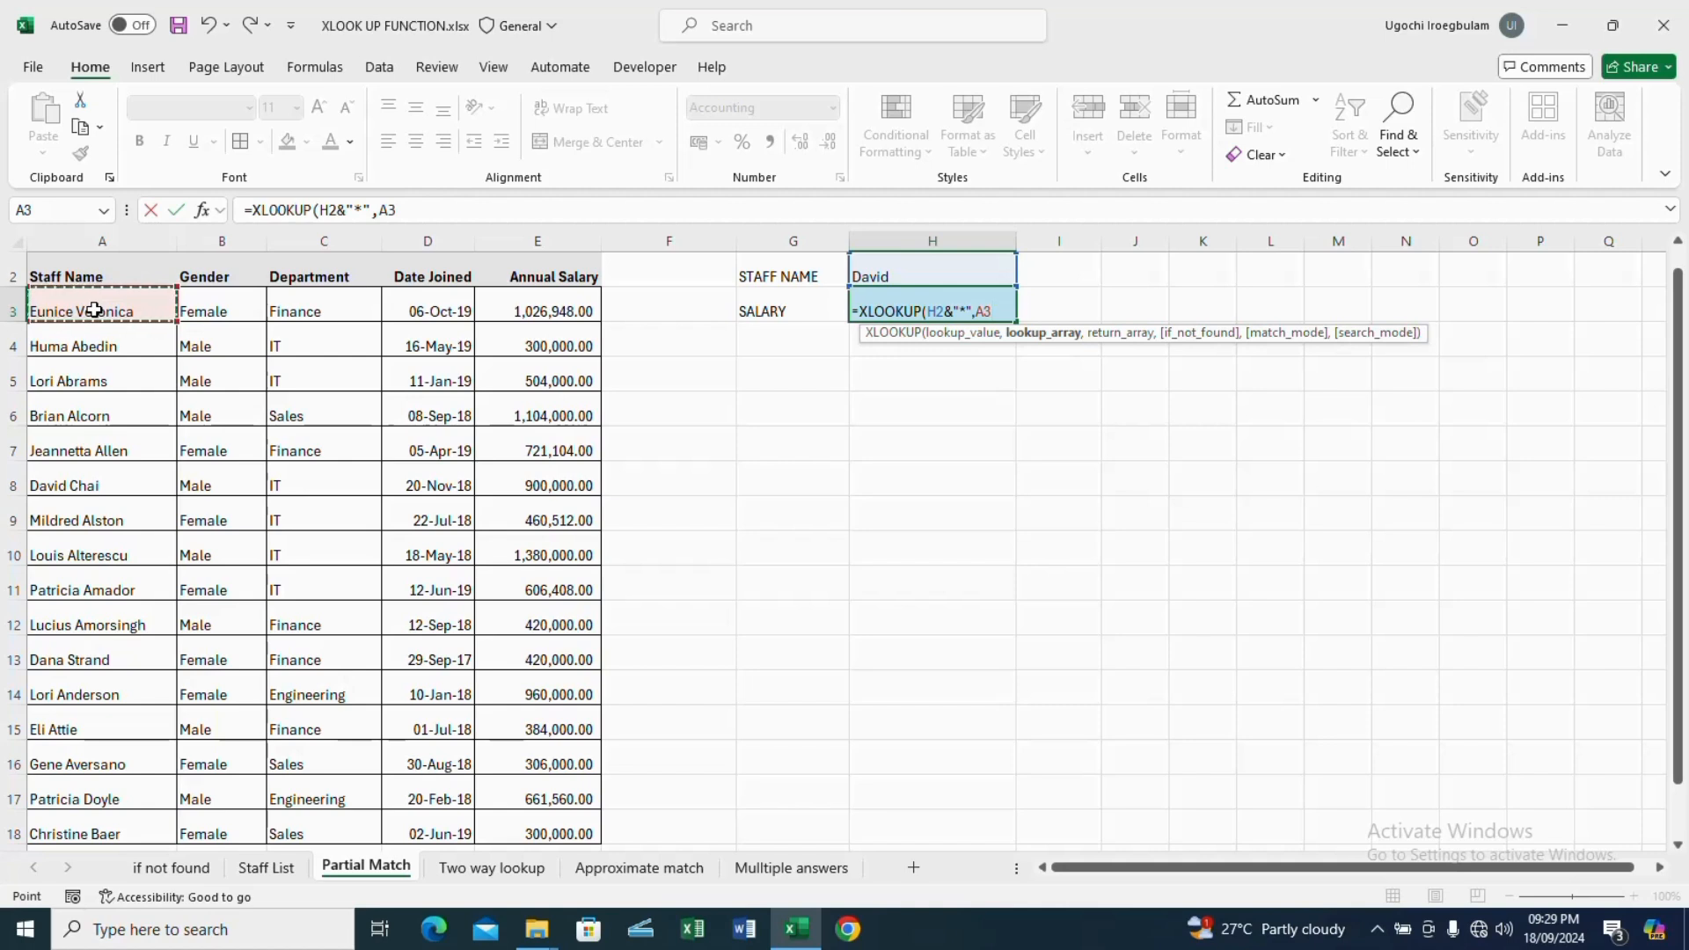
{"action": "left_click_drag", "start_coordinate": [94, 311], "coordinate": [97, 834]}
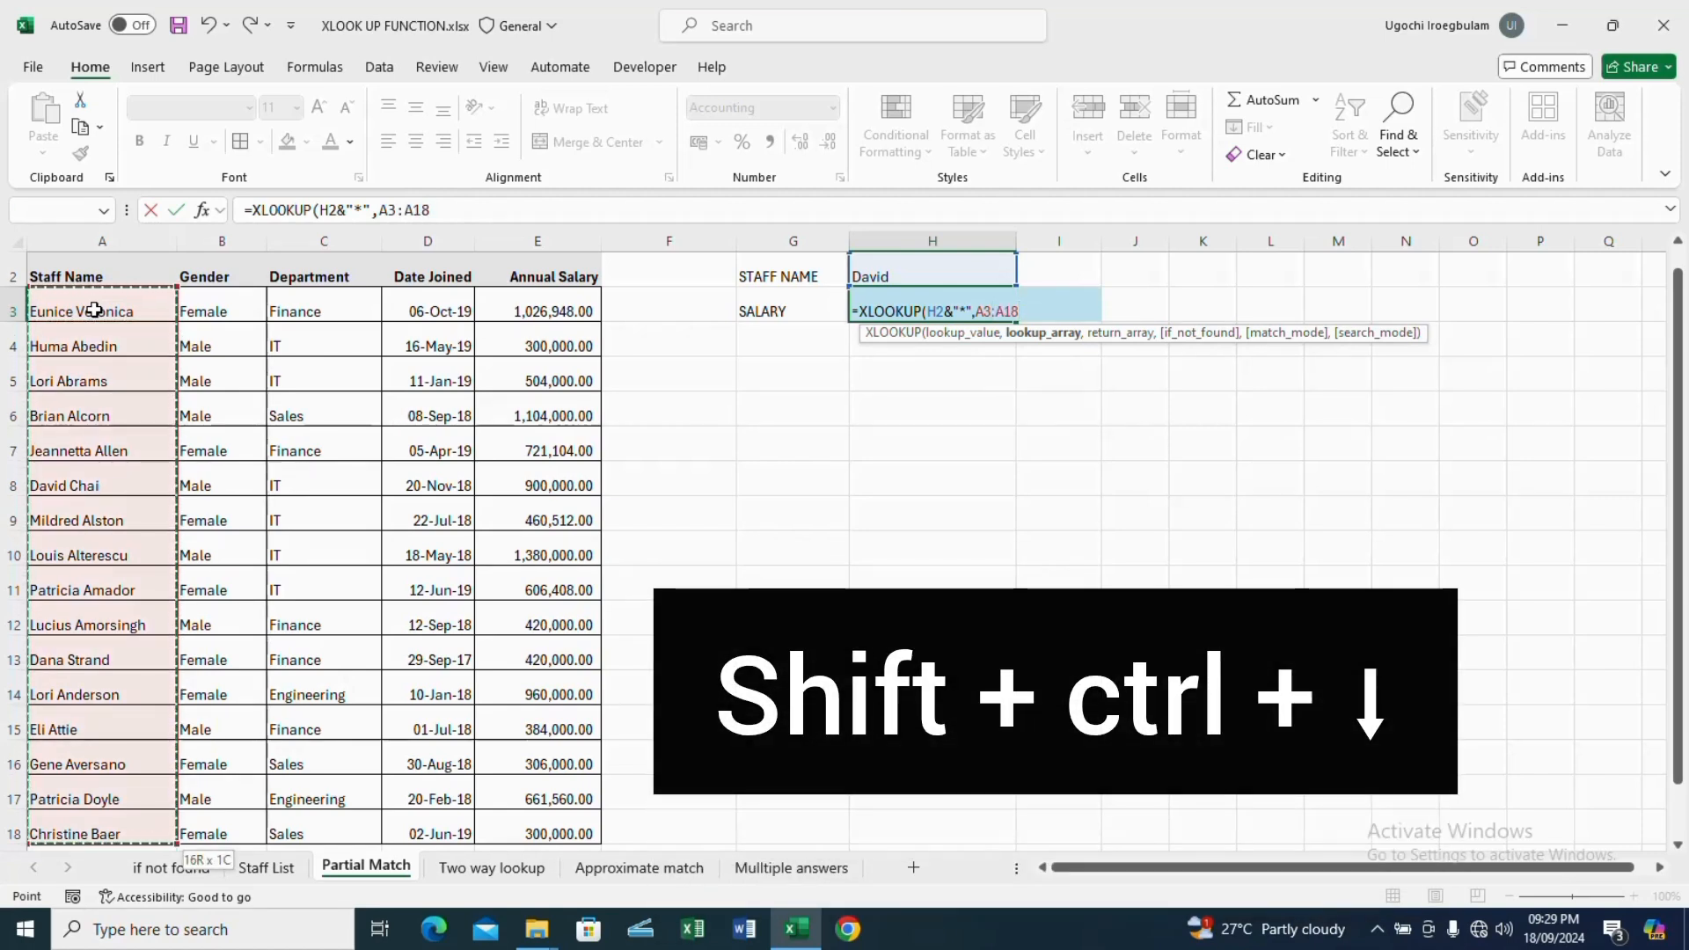
{"action": "type", "text": ","}
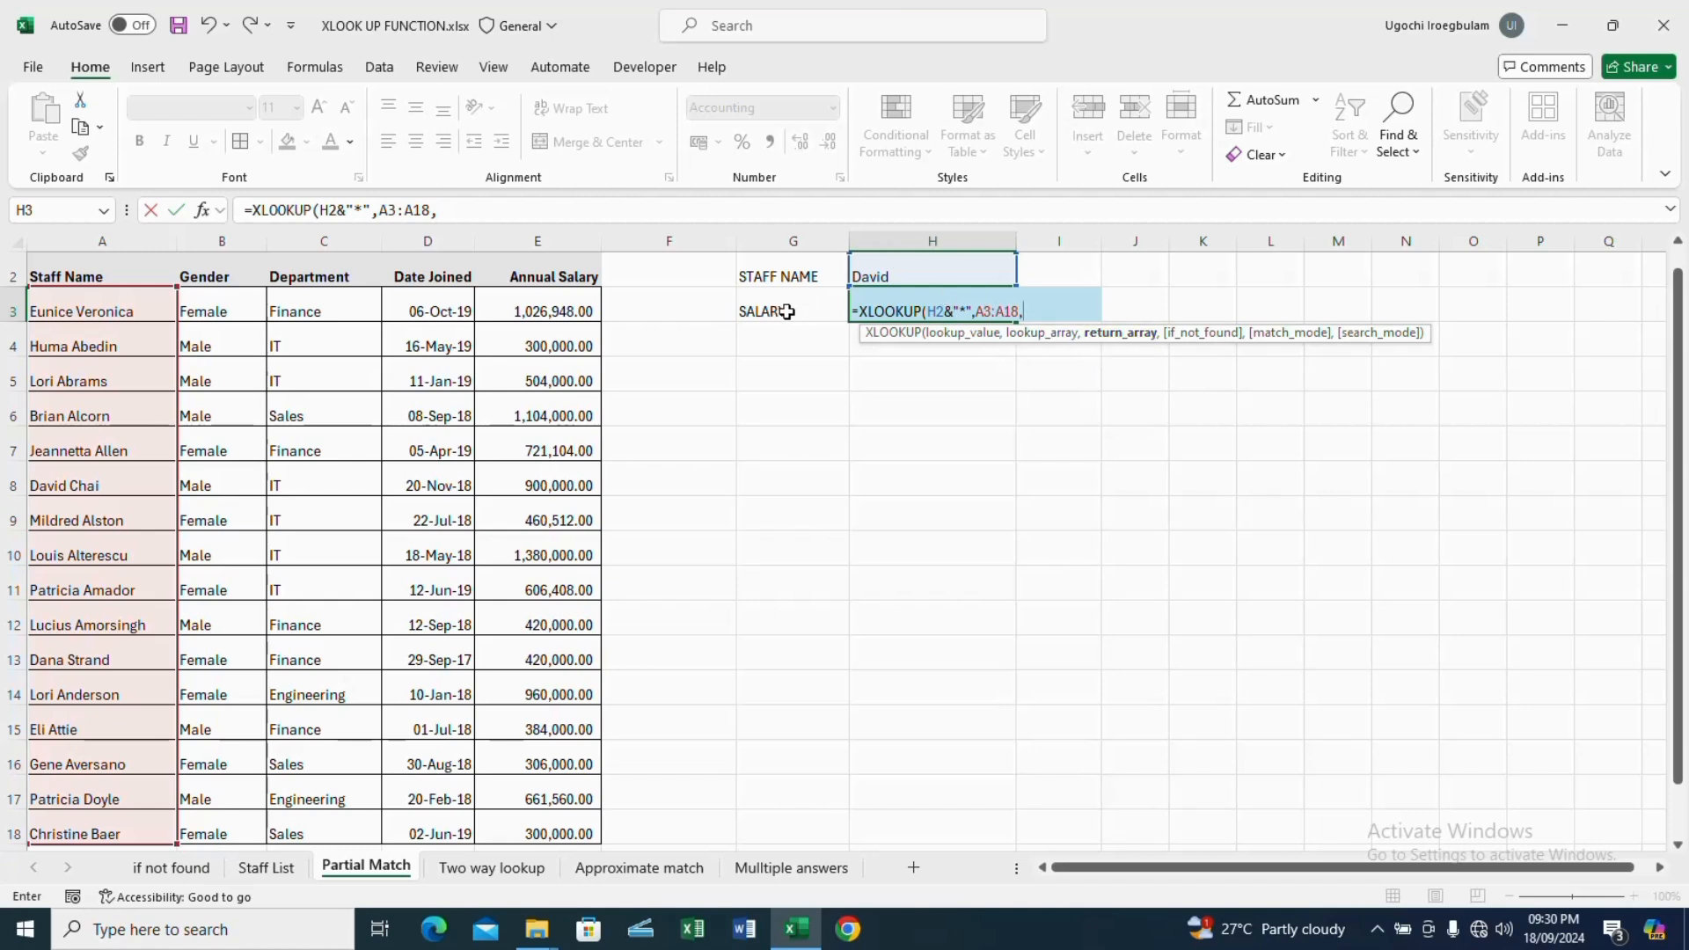
{"action": "left_click", "coordinate": [561, 309]}
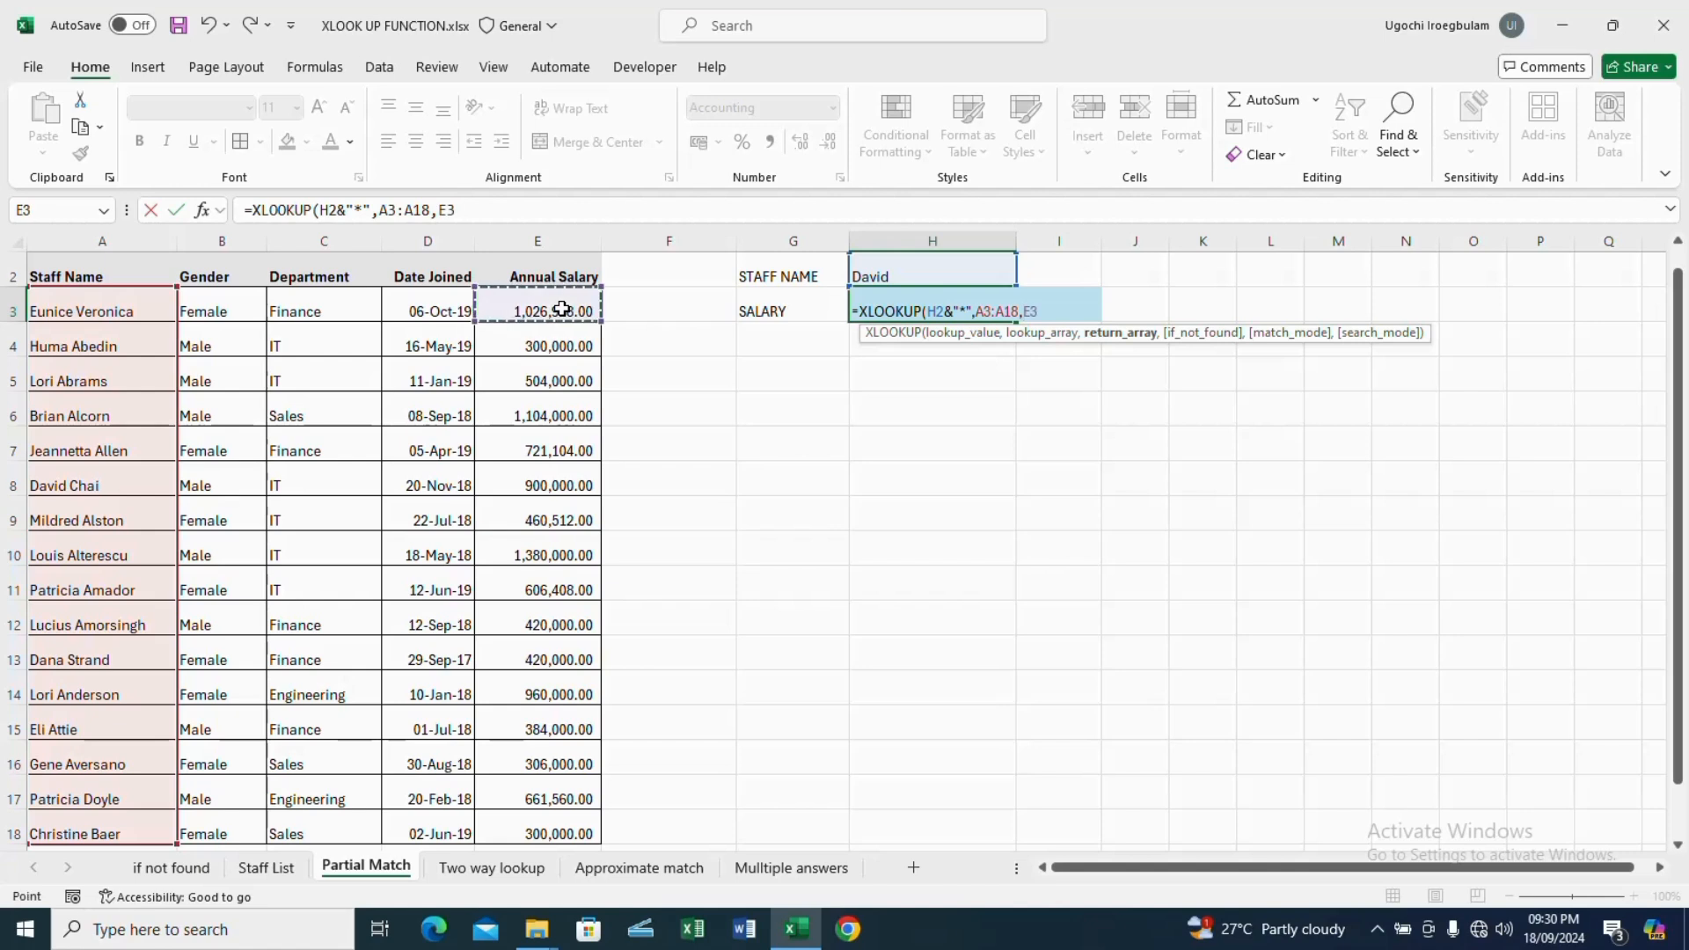
{"action": "key", "text": "ctrl+shift+Down"}
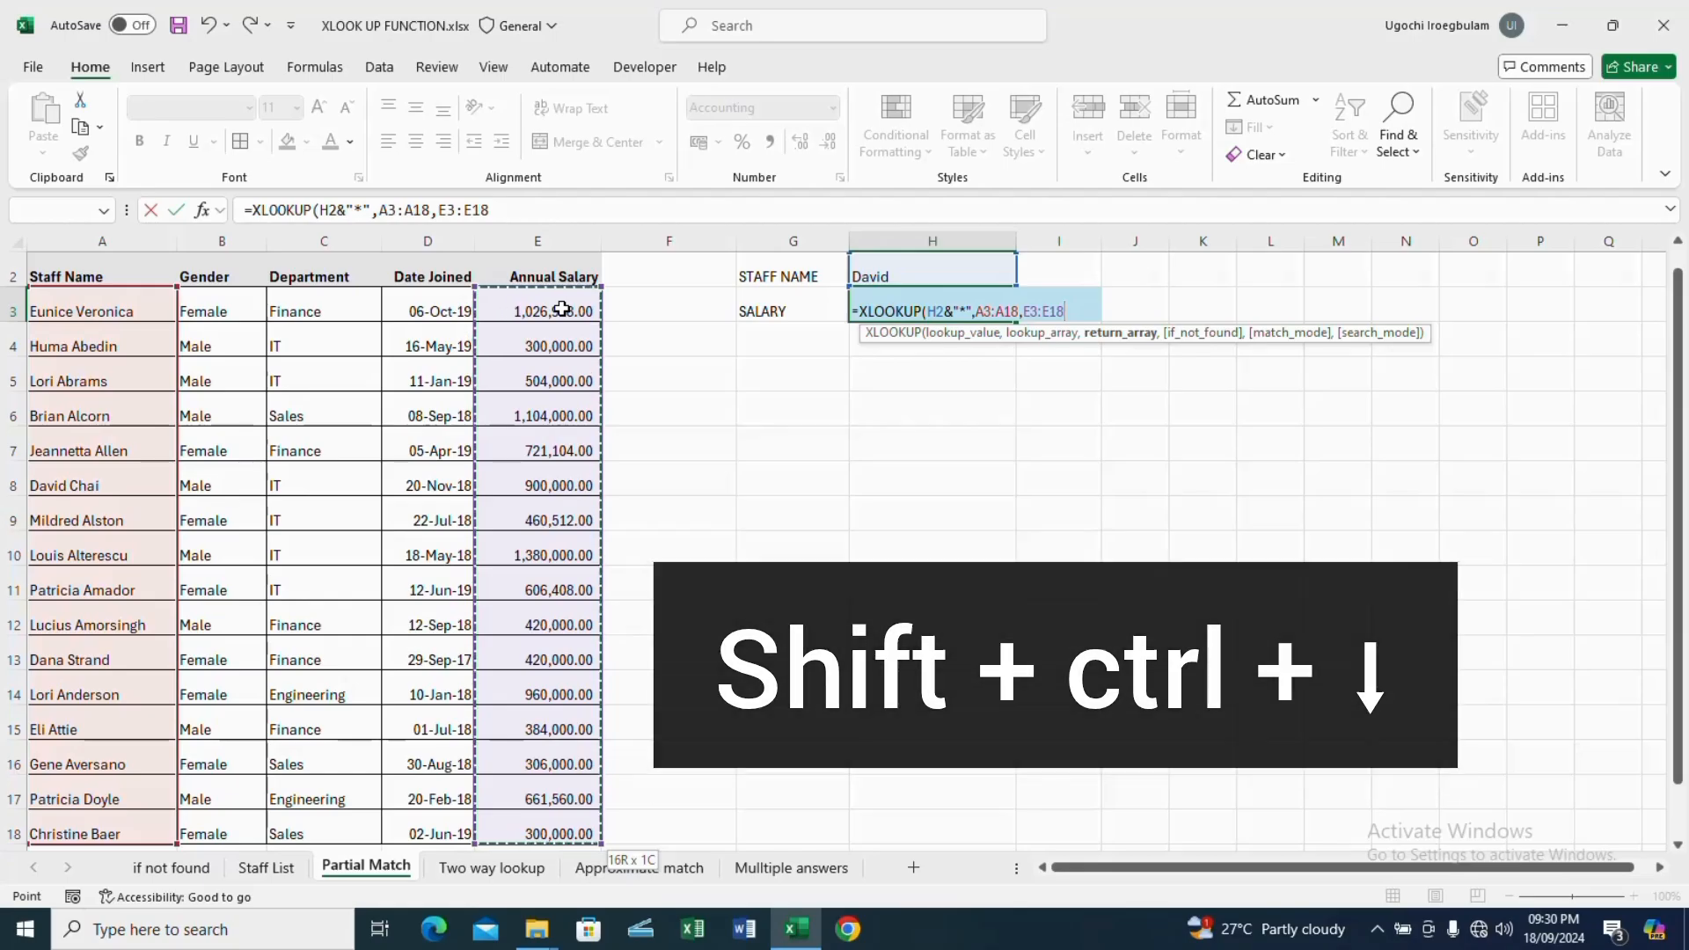
Leave the if_not_found argument empty, set match_mode to 2 (wildcard character match) and complete the formula in H3
{"action": "type", "text": ","}
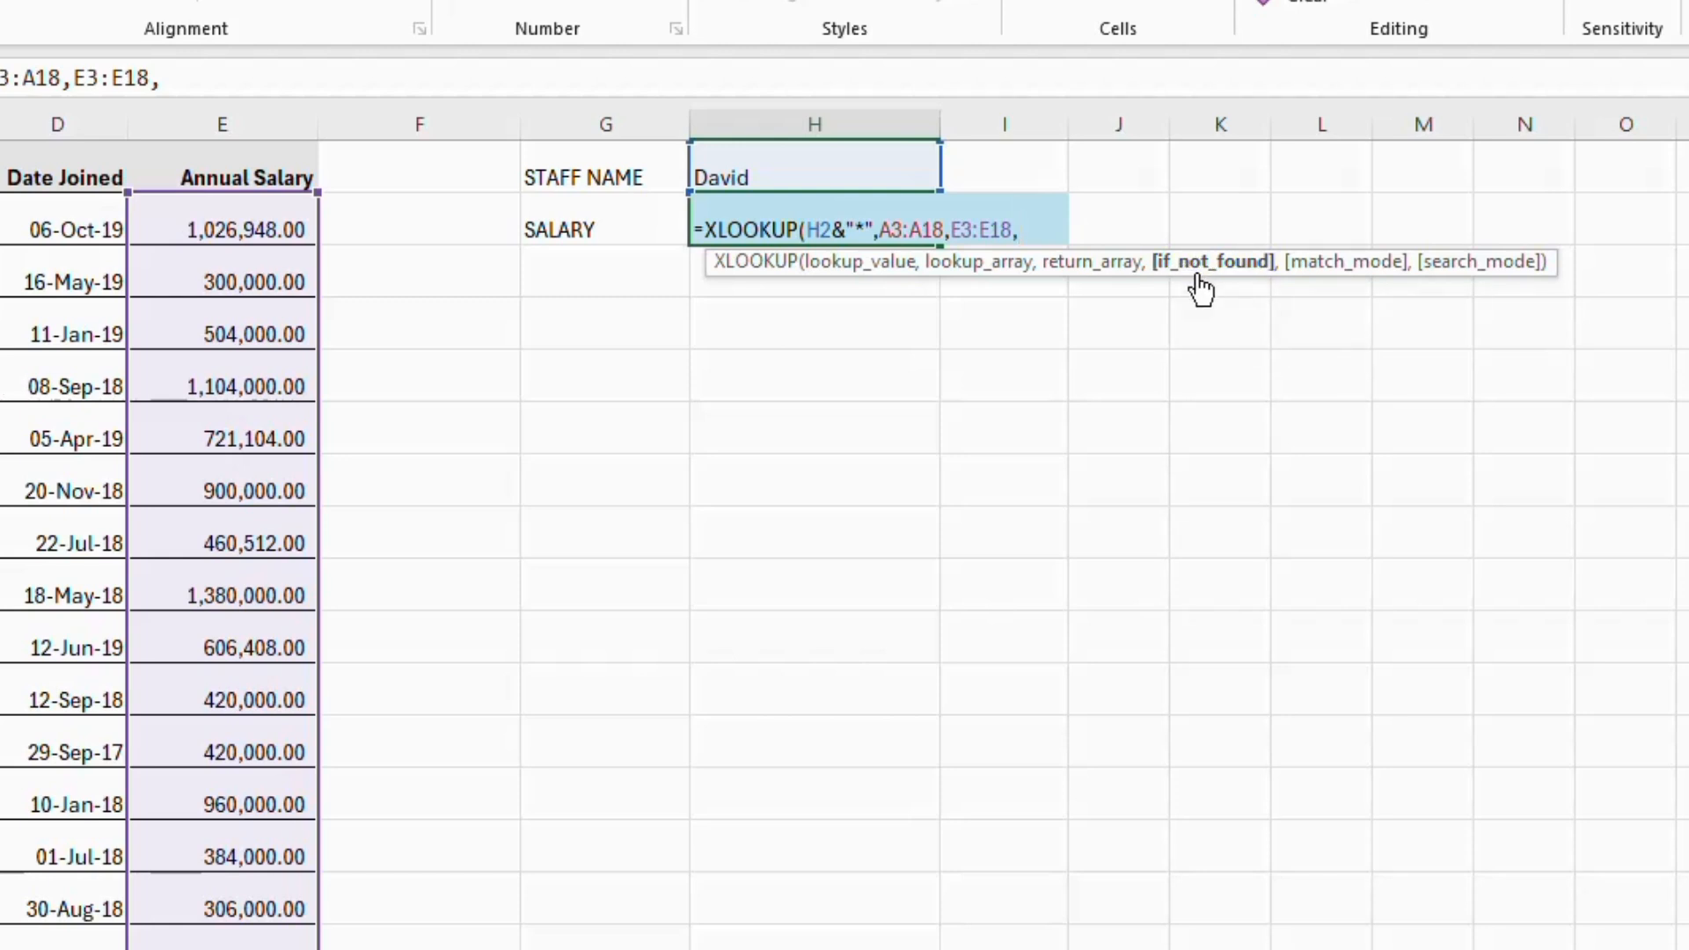
{"action": "type", "text": ","}
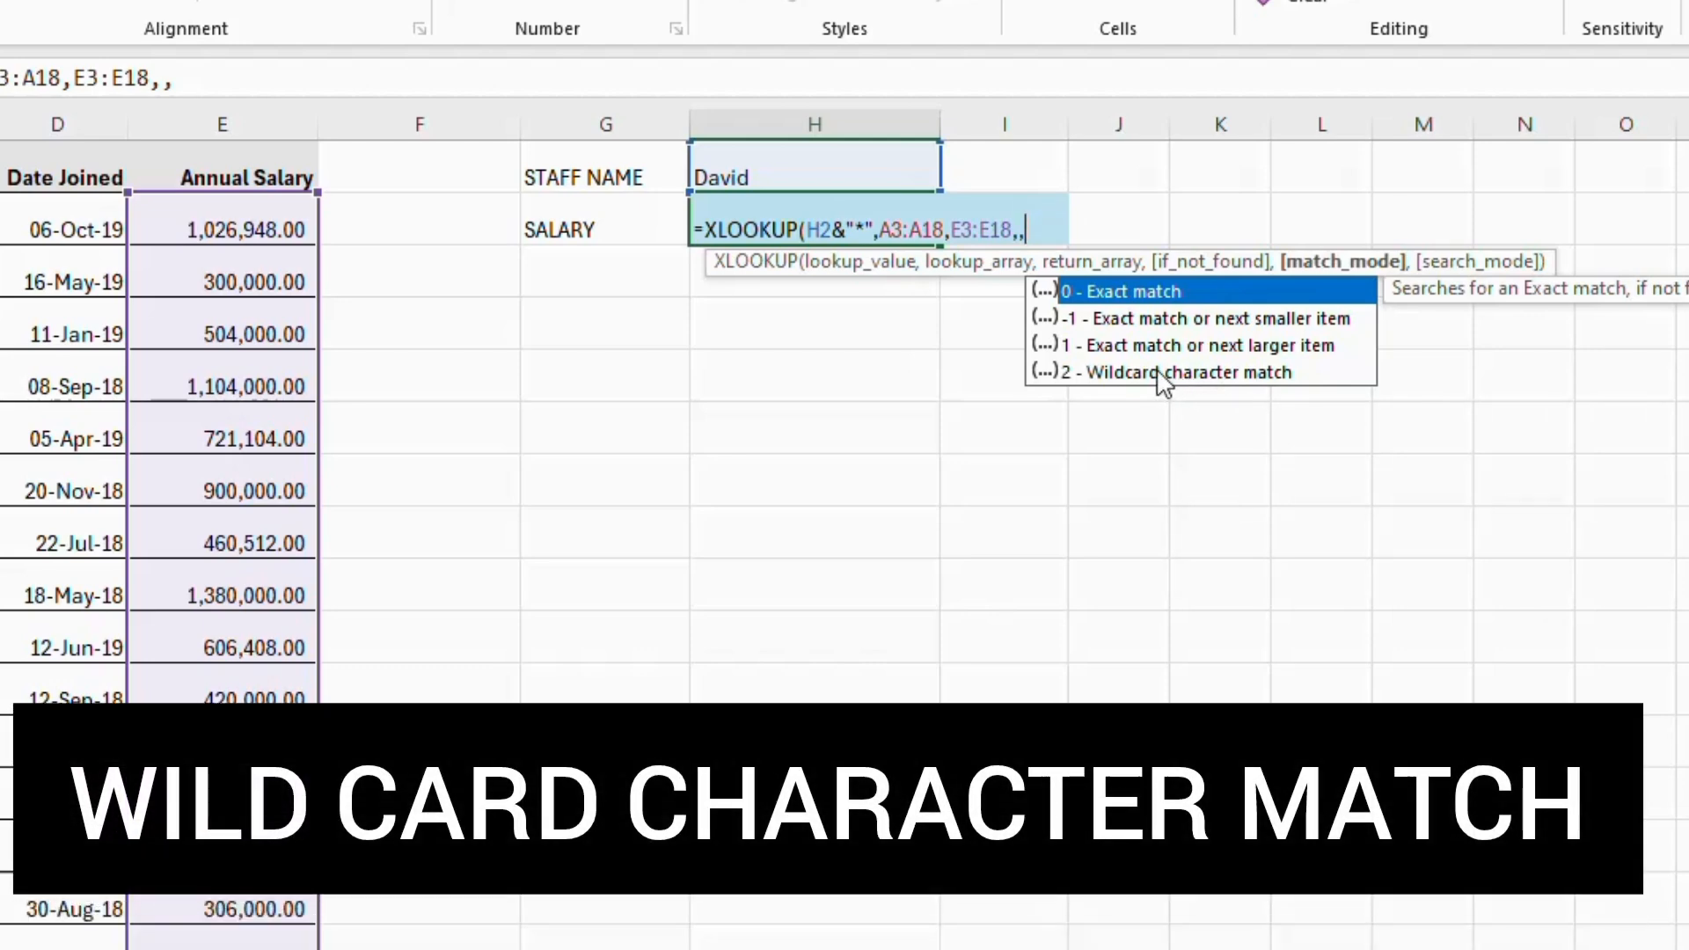
{"action": "type", "text": "2)"}
{"action": "key", "text": "Return"}
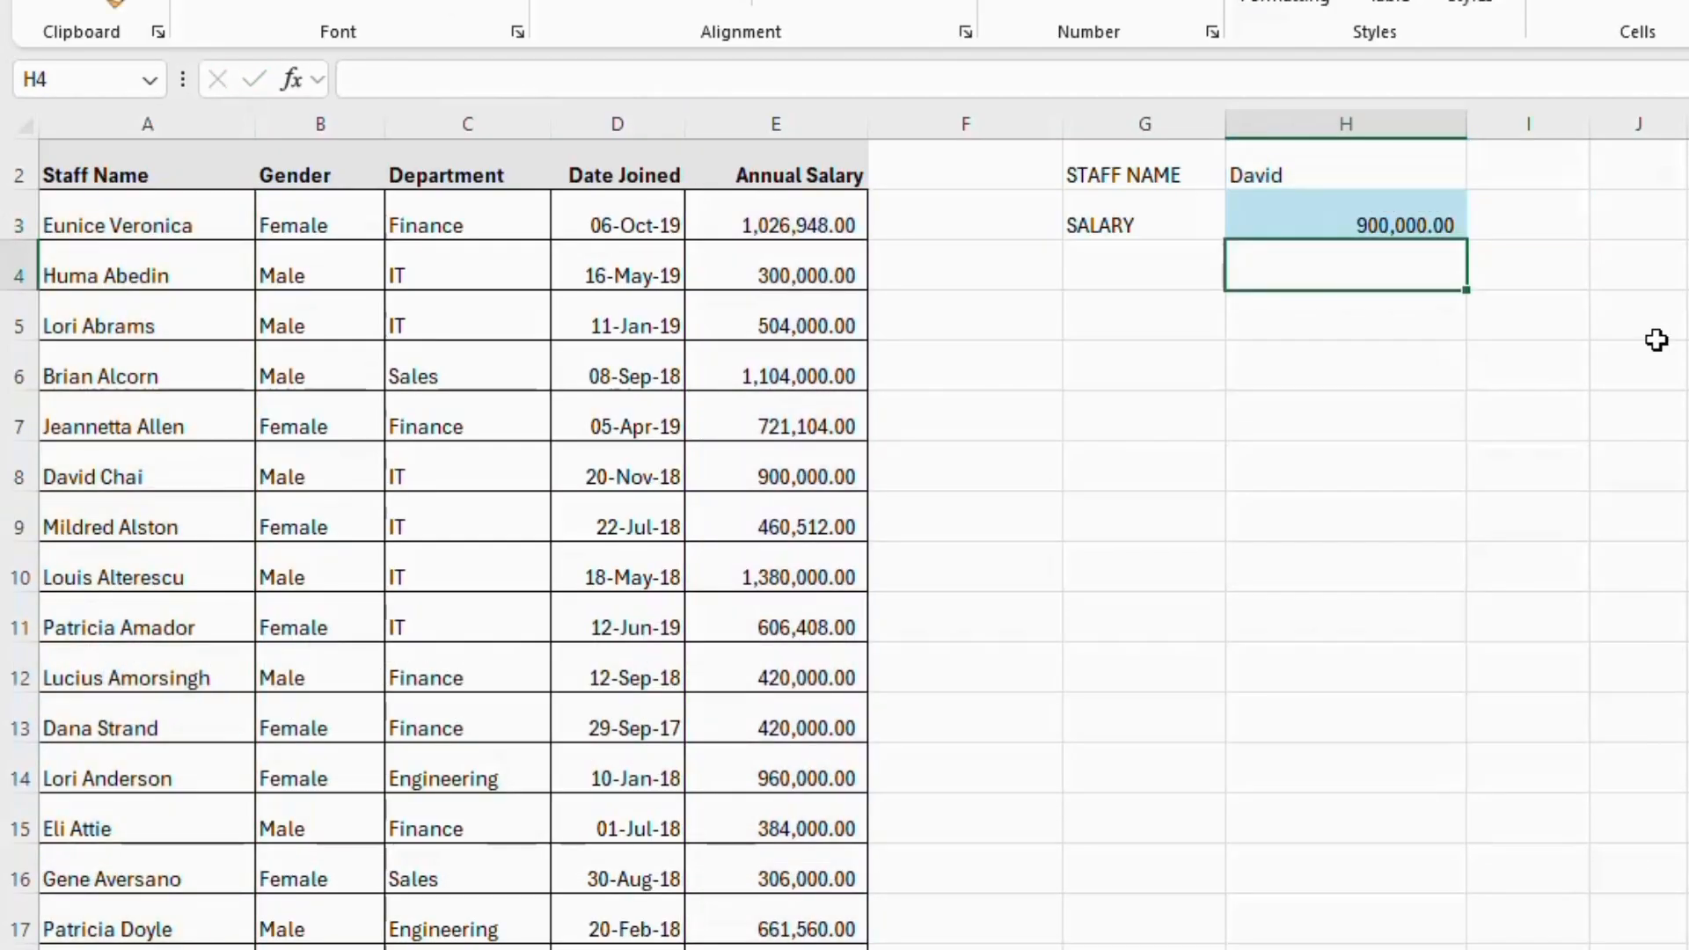
Compare the salary in H3 with row 8, then test the lookup with the first name of the row 3 staff member in H2
{"action": "left_click", "coordinate": [85, 476]}
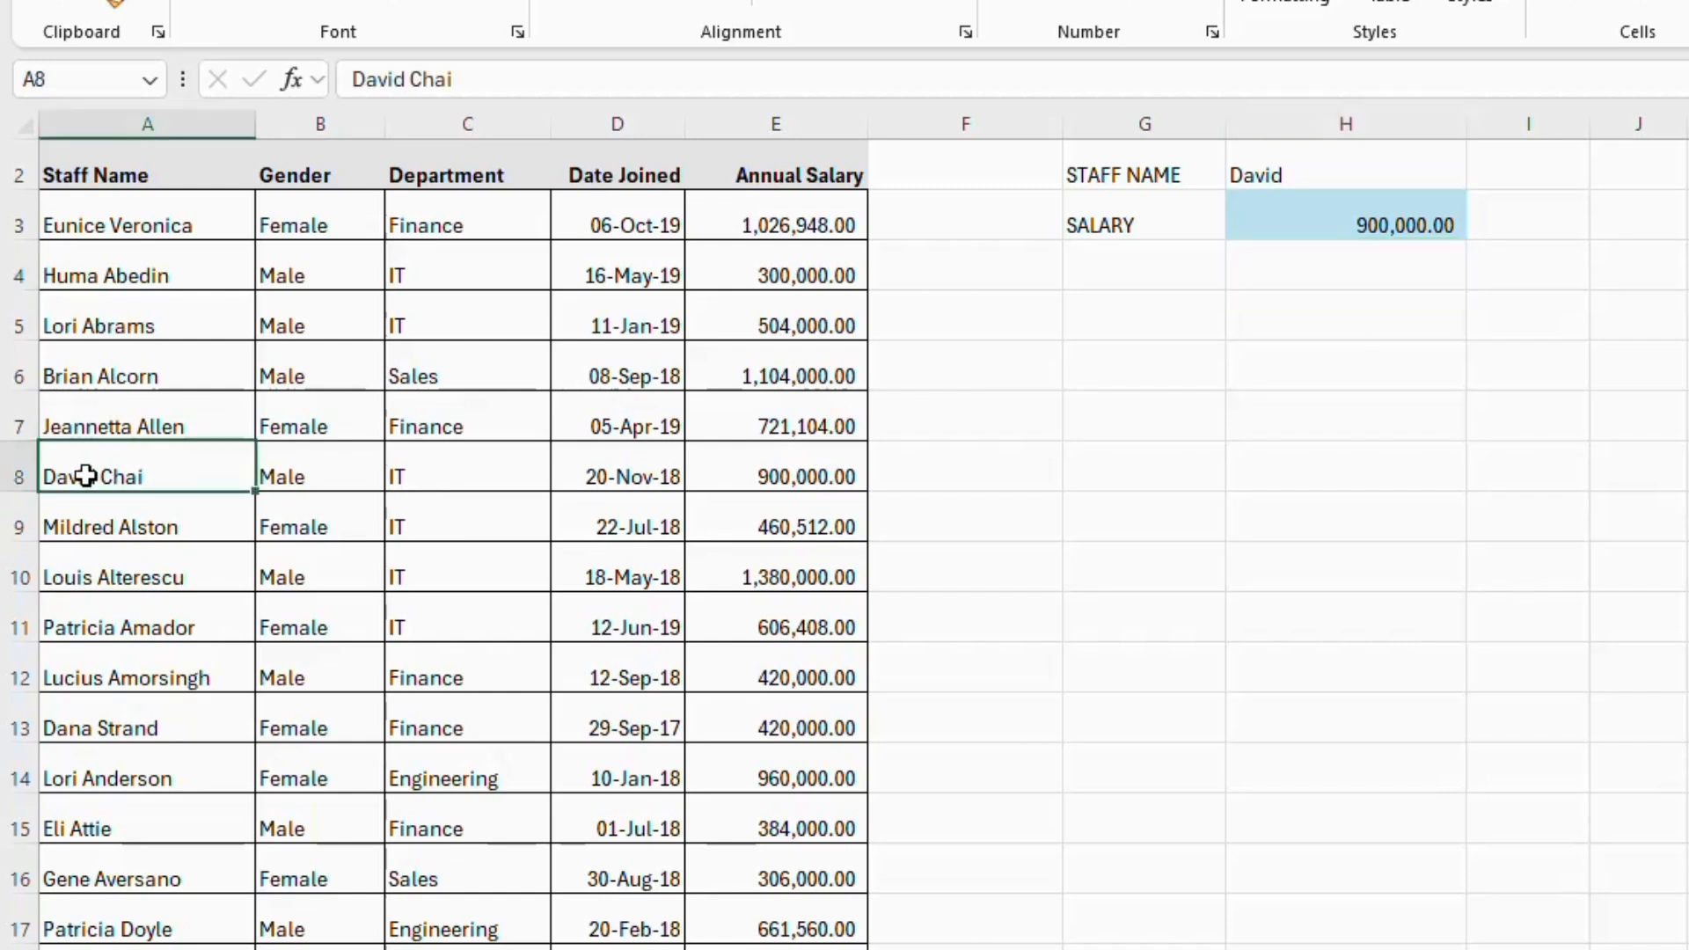
{"action": "left_click", "coordinate": [768, 484]}
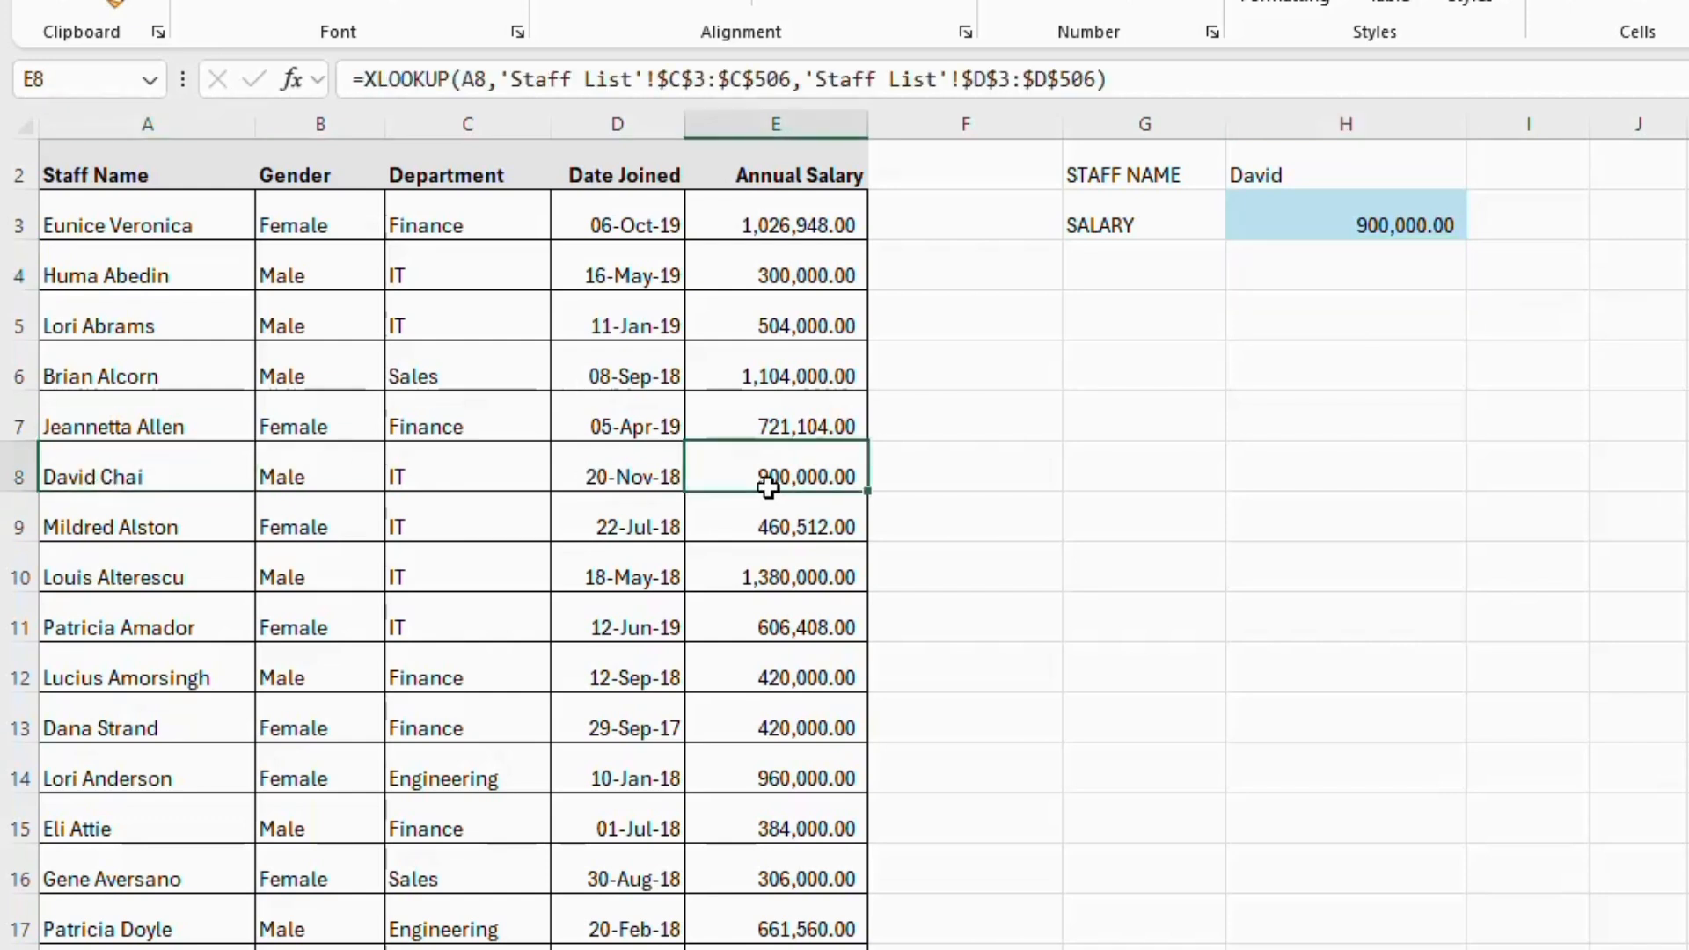
{"action": "left_click", "coordinate": [1307, 160]}
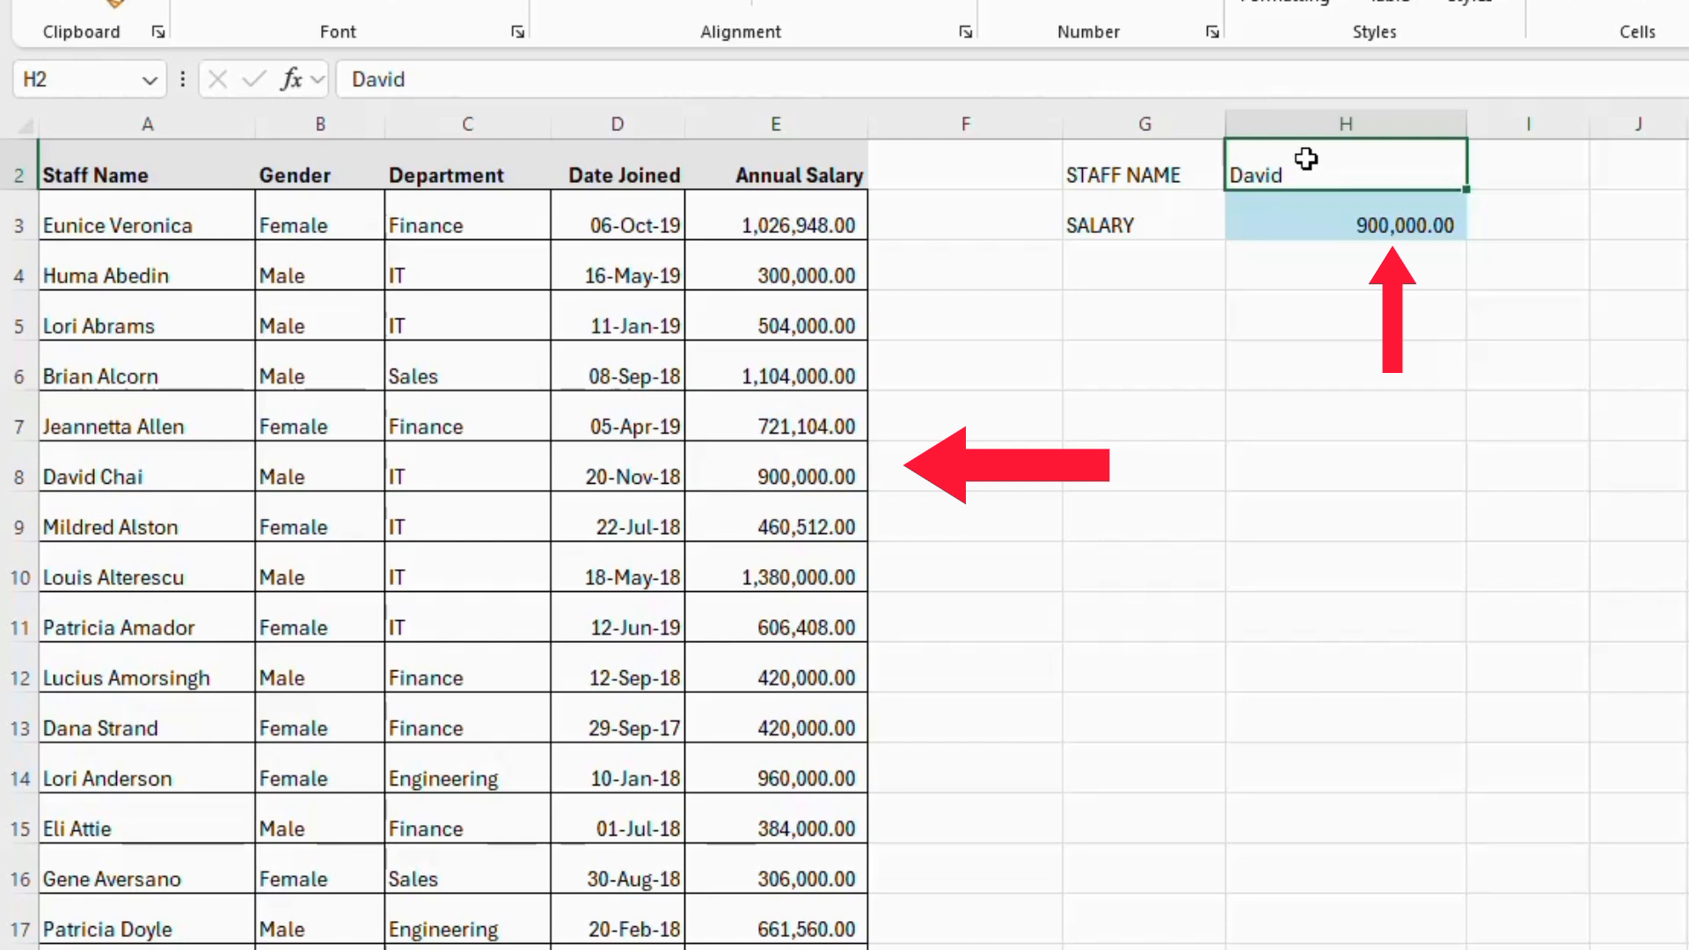
{"action": "type", "text": "E"}
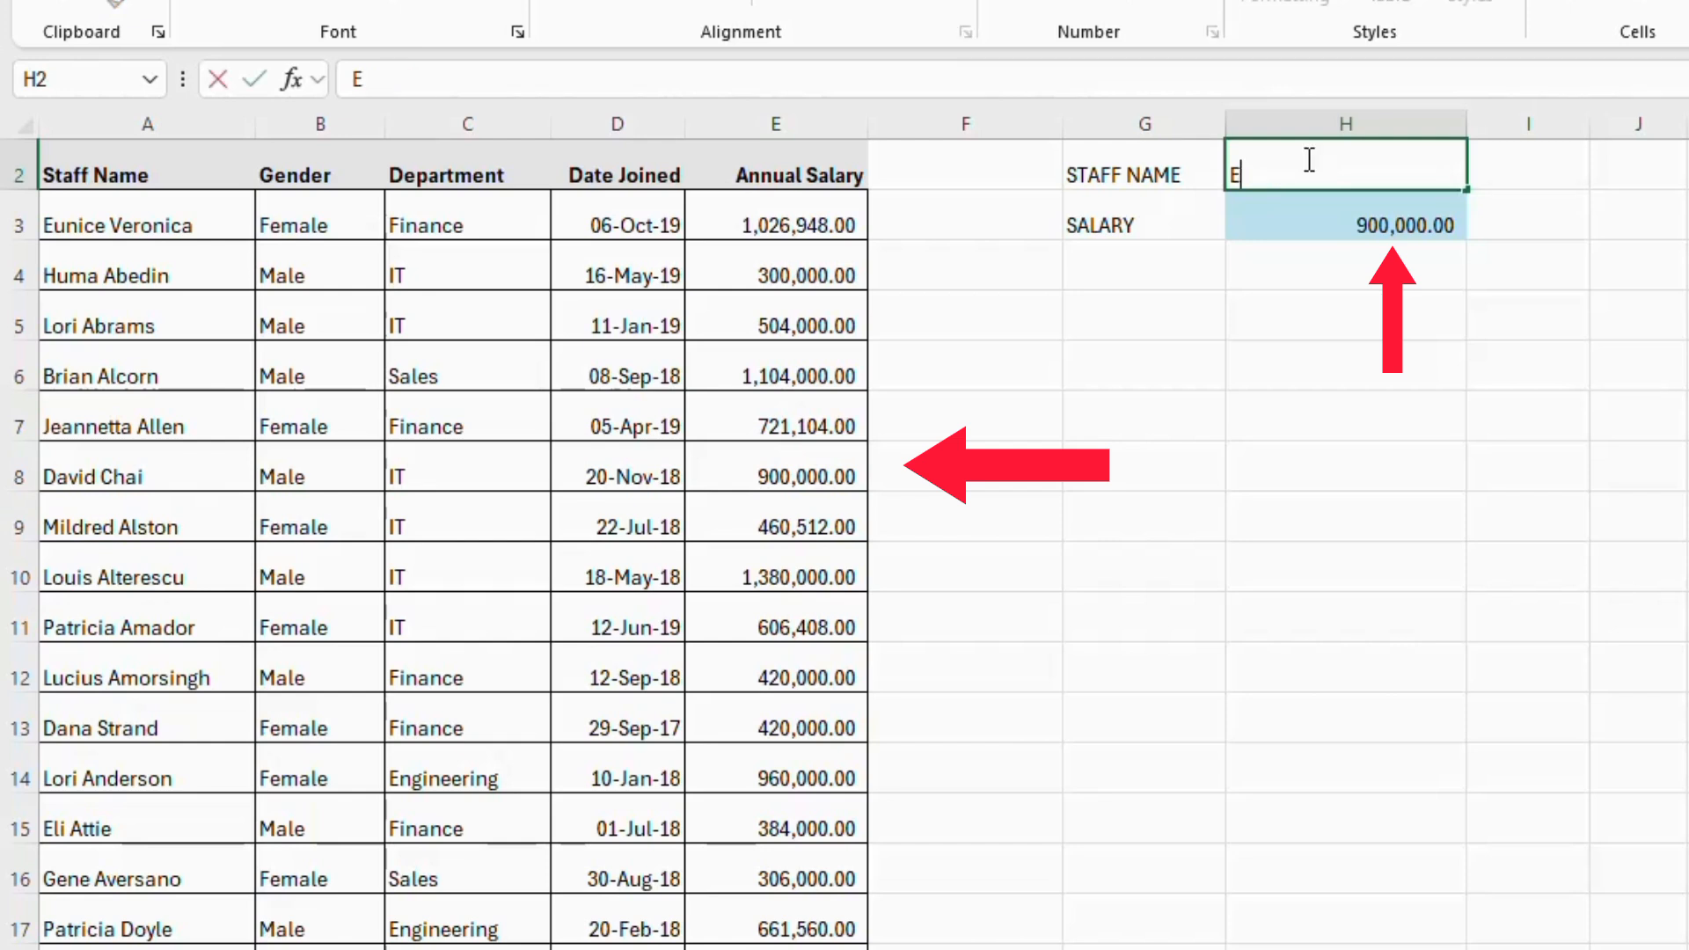
{"action": "type", "text": "unice"}
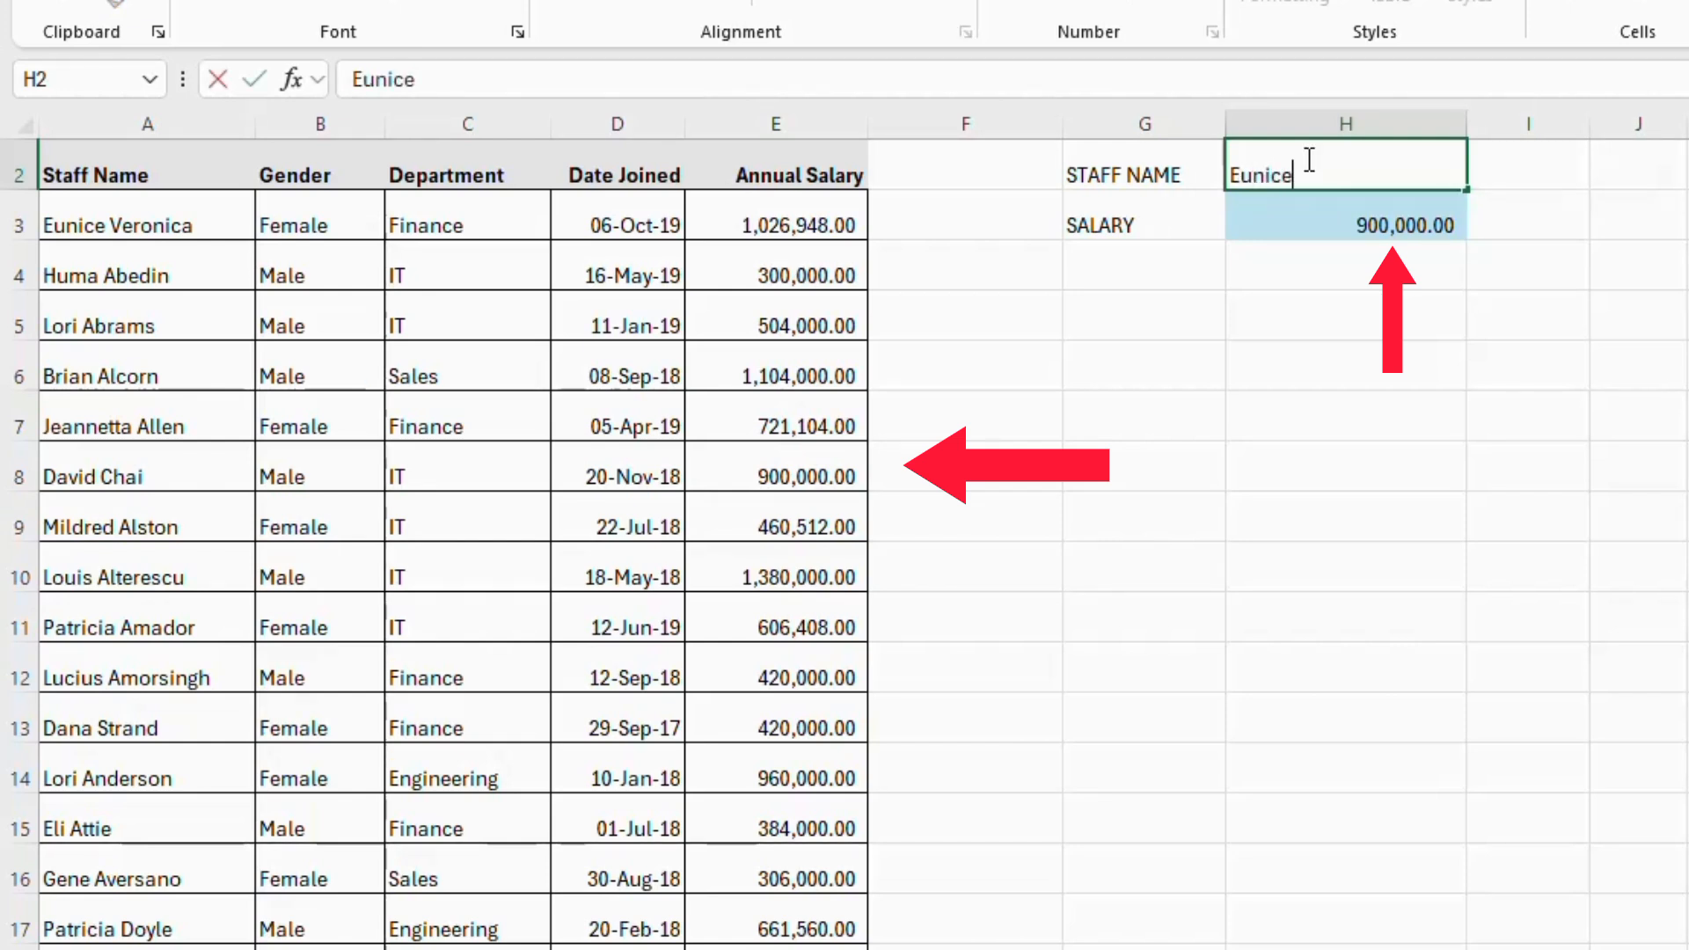
{"action": "key", "text": "Return"}
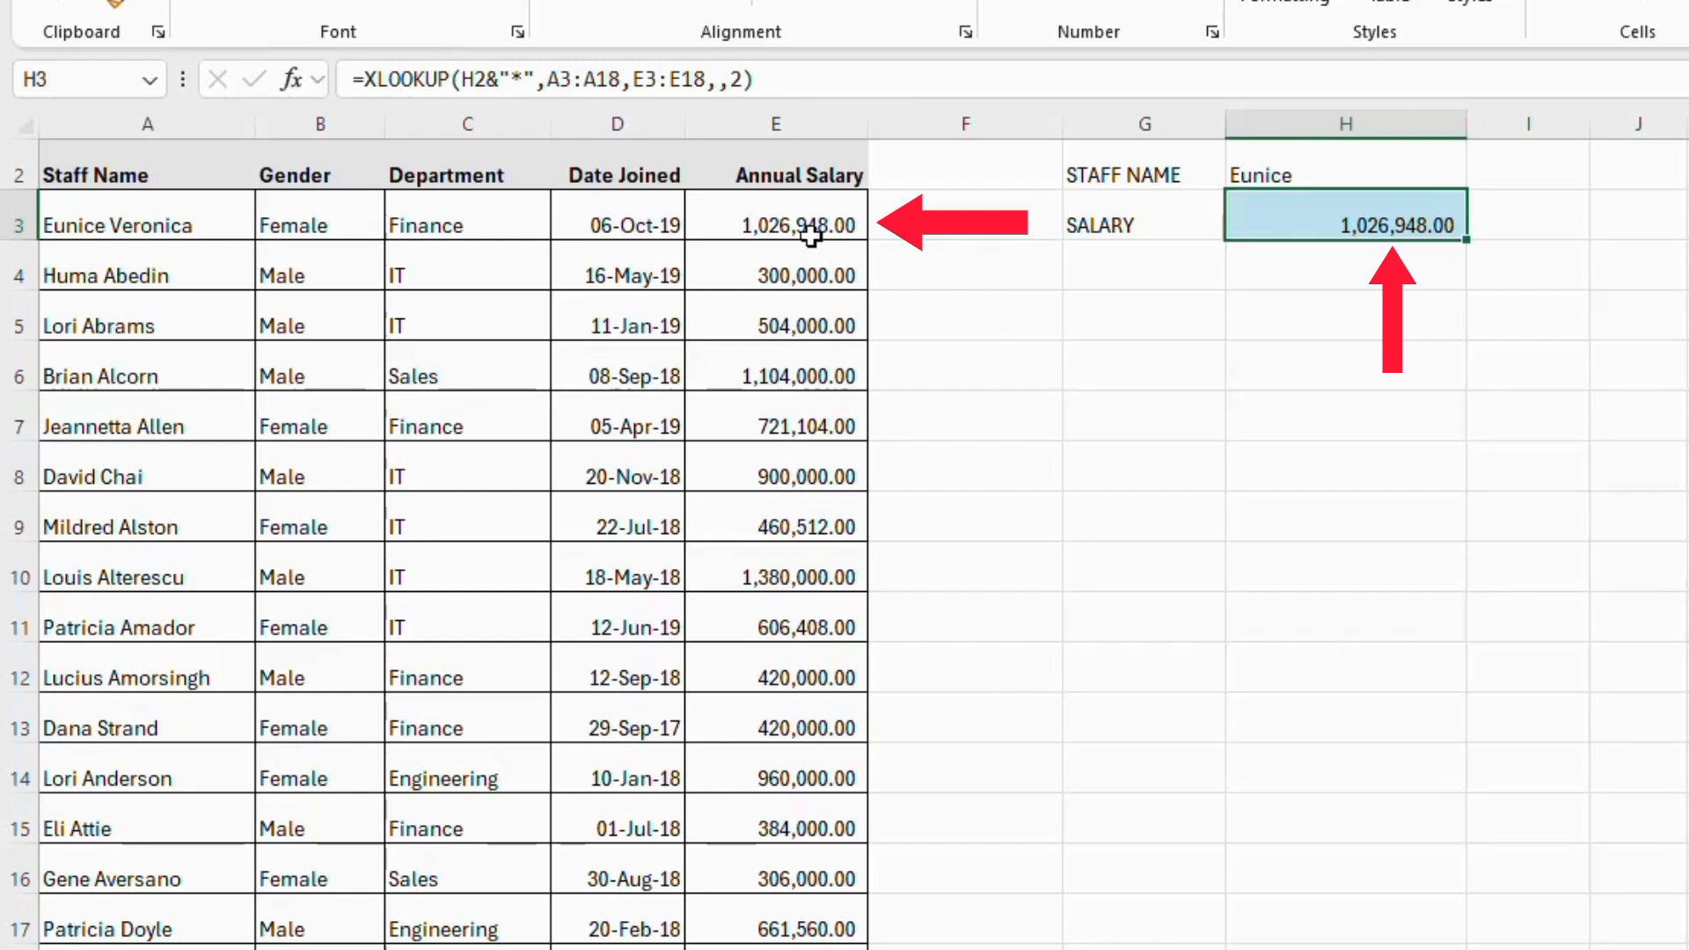
{"action": "left_click", "coordinate": [810, 232]}
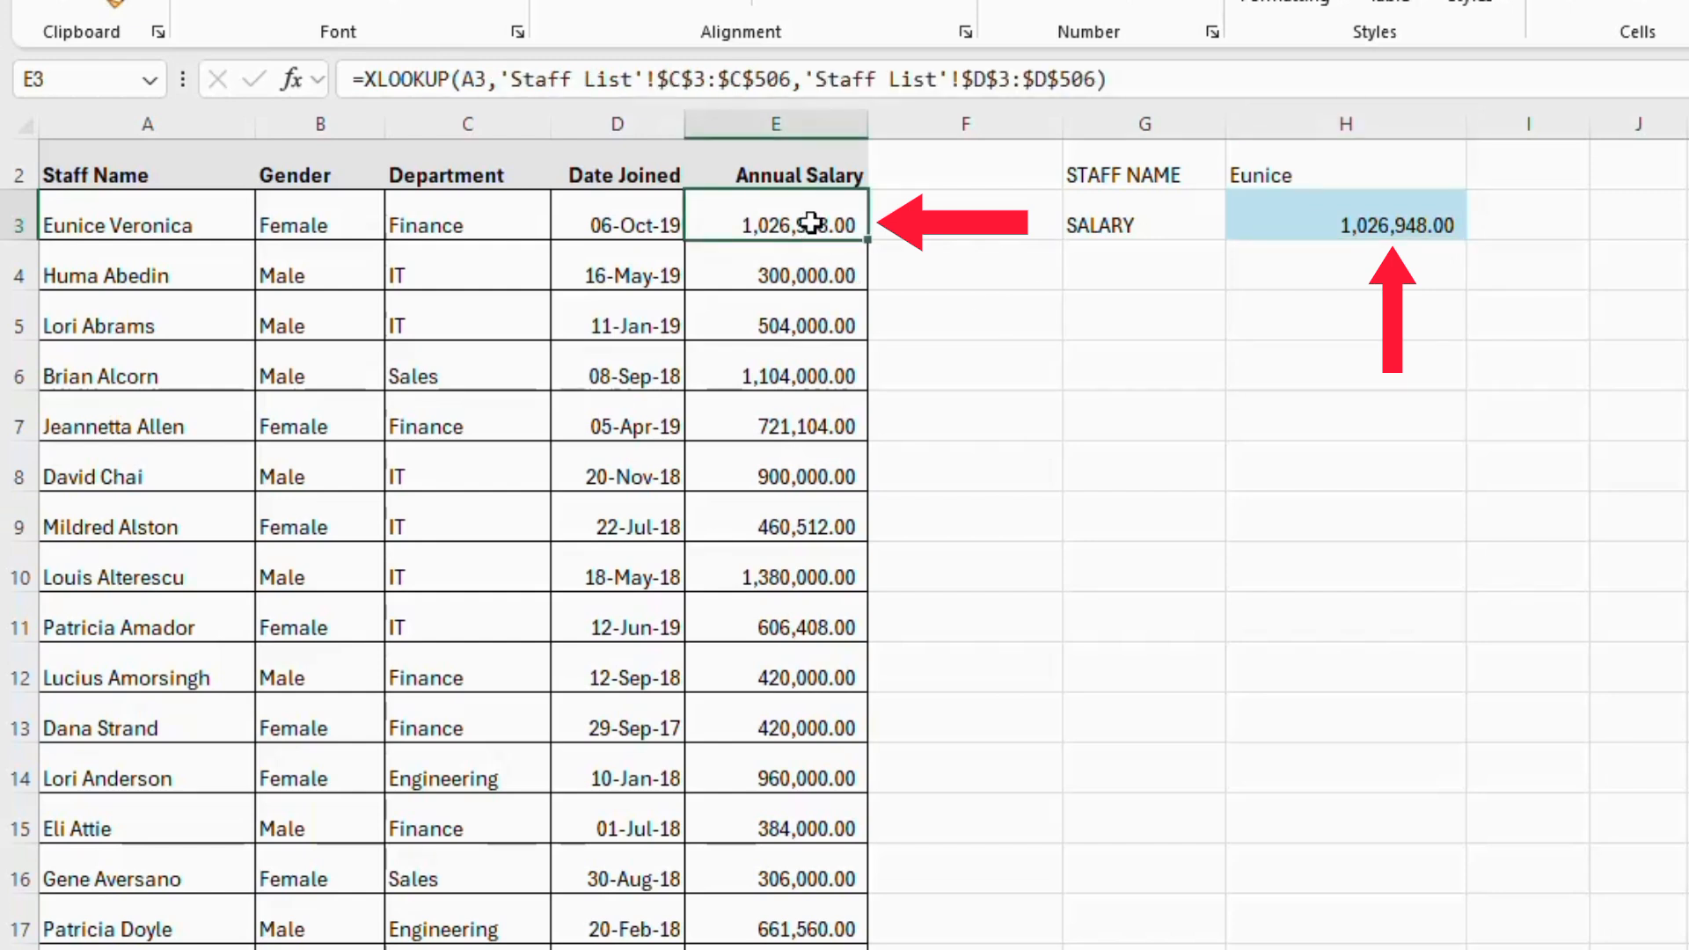
Replace the name in H2 with the first name of the staff member in row 4
{"action": "left_click", "coordinate": [1277, 182]}
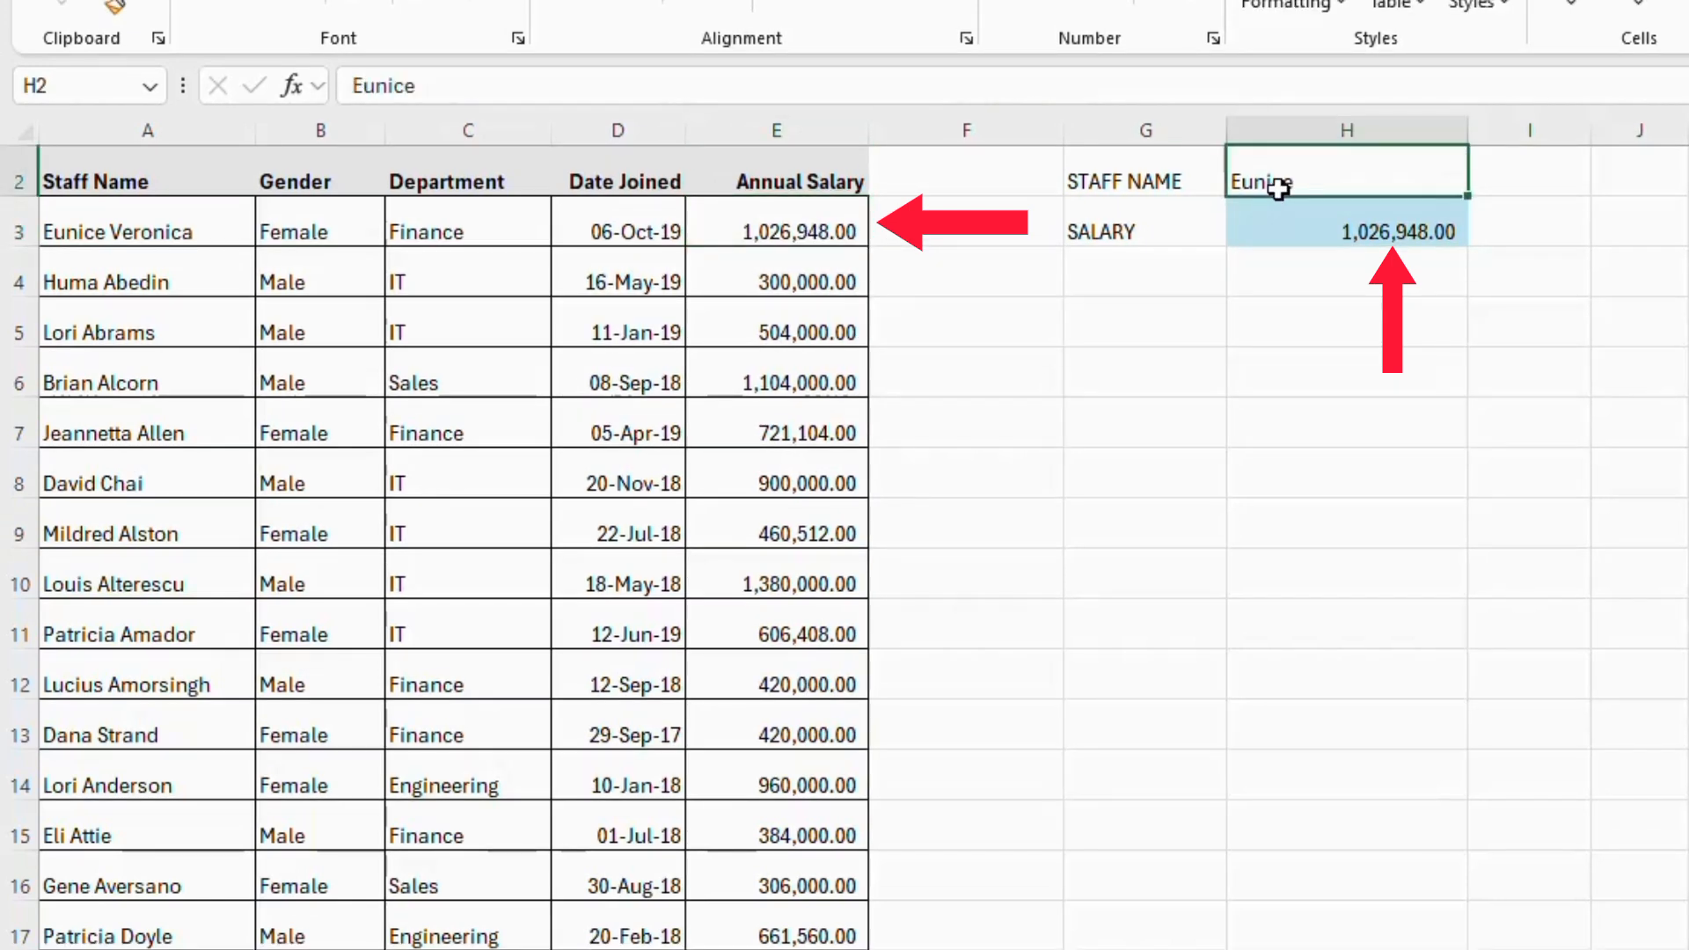
{"action": "type", "text": "Huma"}
{"action": "key", "text": "Return"}
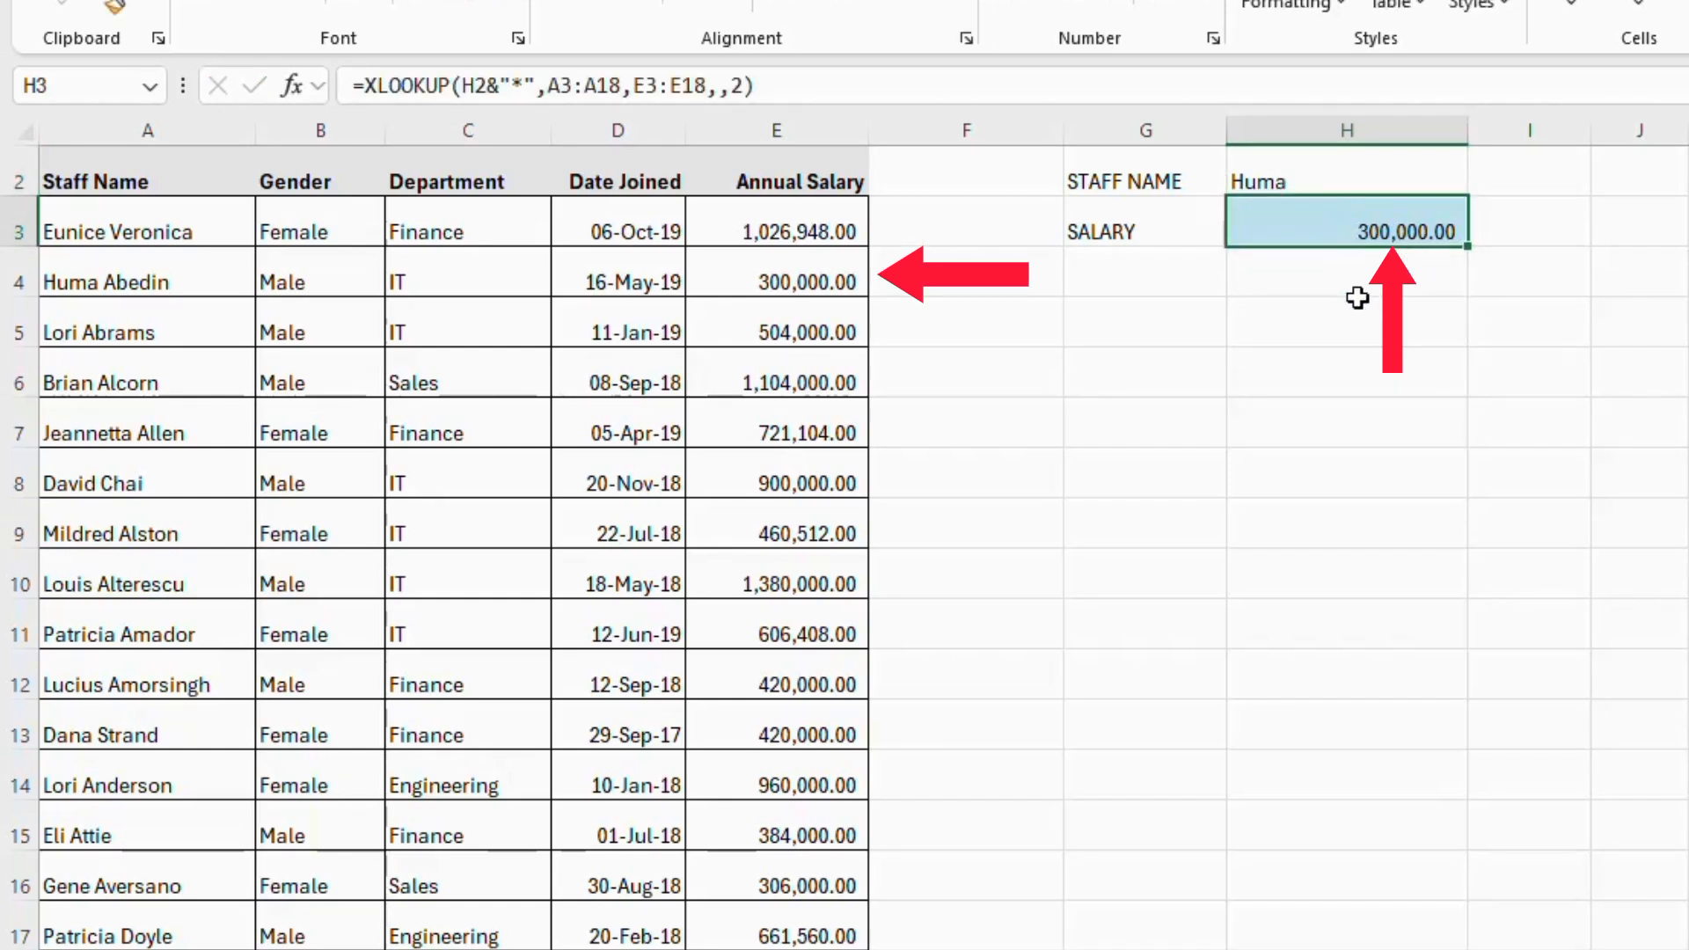
Edit the XLOOKUP in H3 and remove the trailing &"*" from the lookup value so that it reads H2
{"action": "double_click", "coordinate": [1289, 180]}
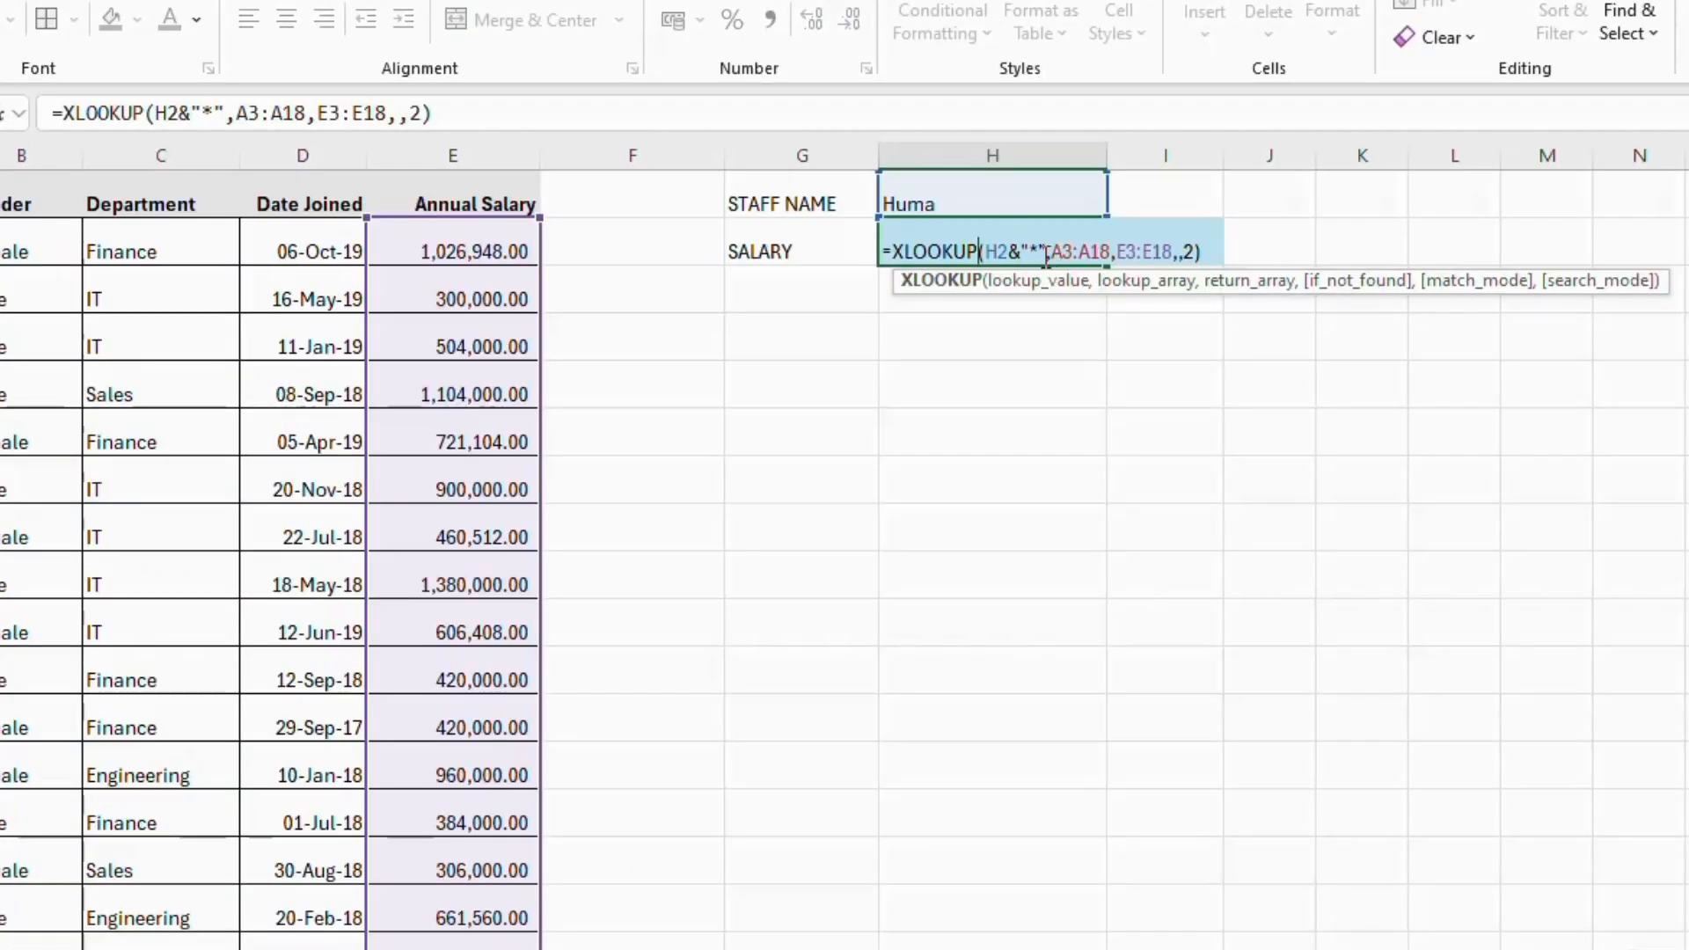
{"action": "left_click", "coordinate": [1045, 253]}
{"action": "left_click", "coordinate": [1046, 252]}
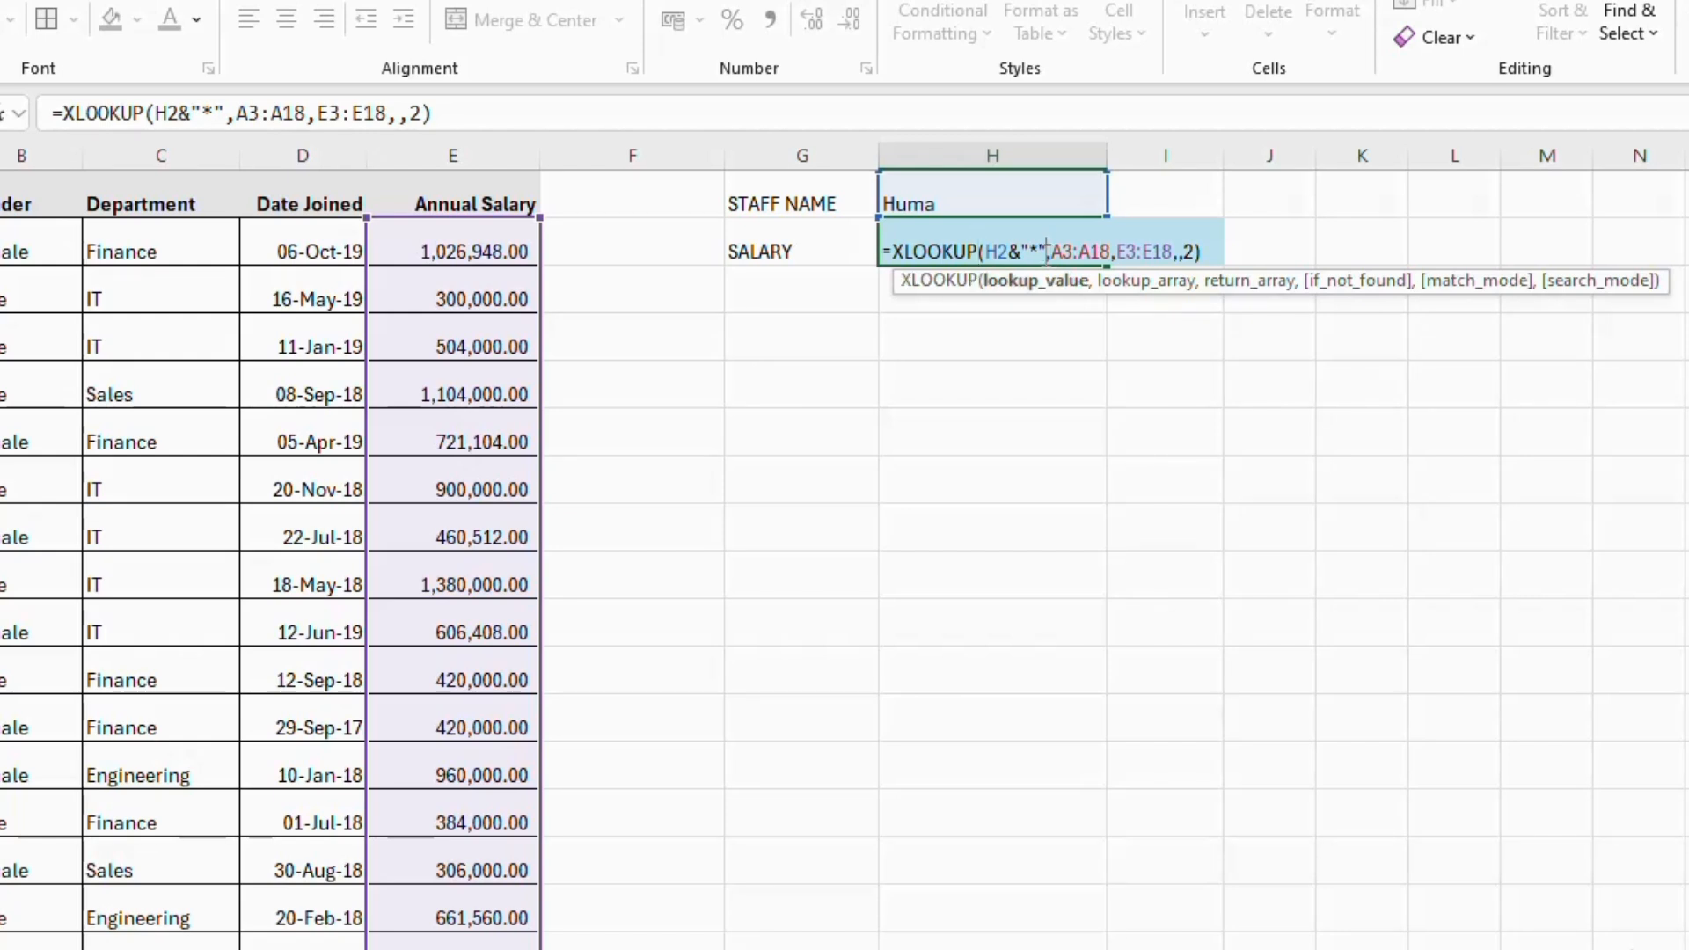
{"action": "key", "text": "BackSpace"}
{"action": "key", "text": "BackSpace"}
{"action": "key", "text": "BackSpace"}
{"action": "key", "text": "BackSpace"}
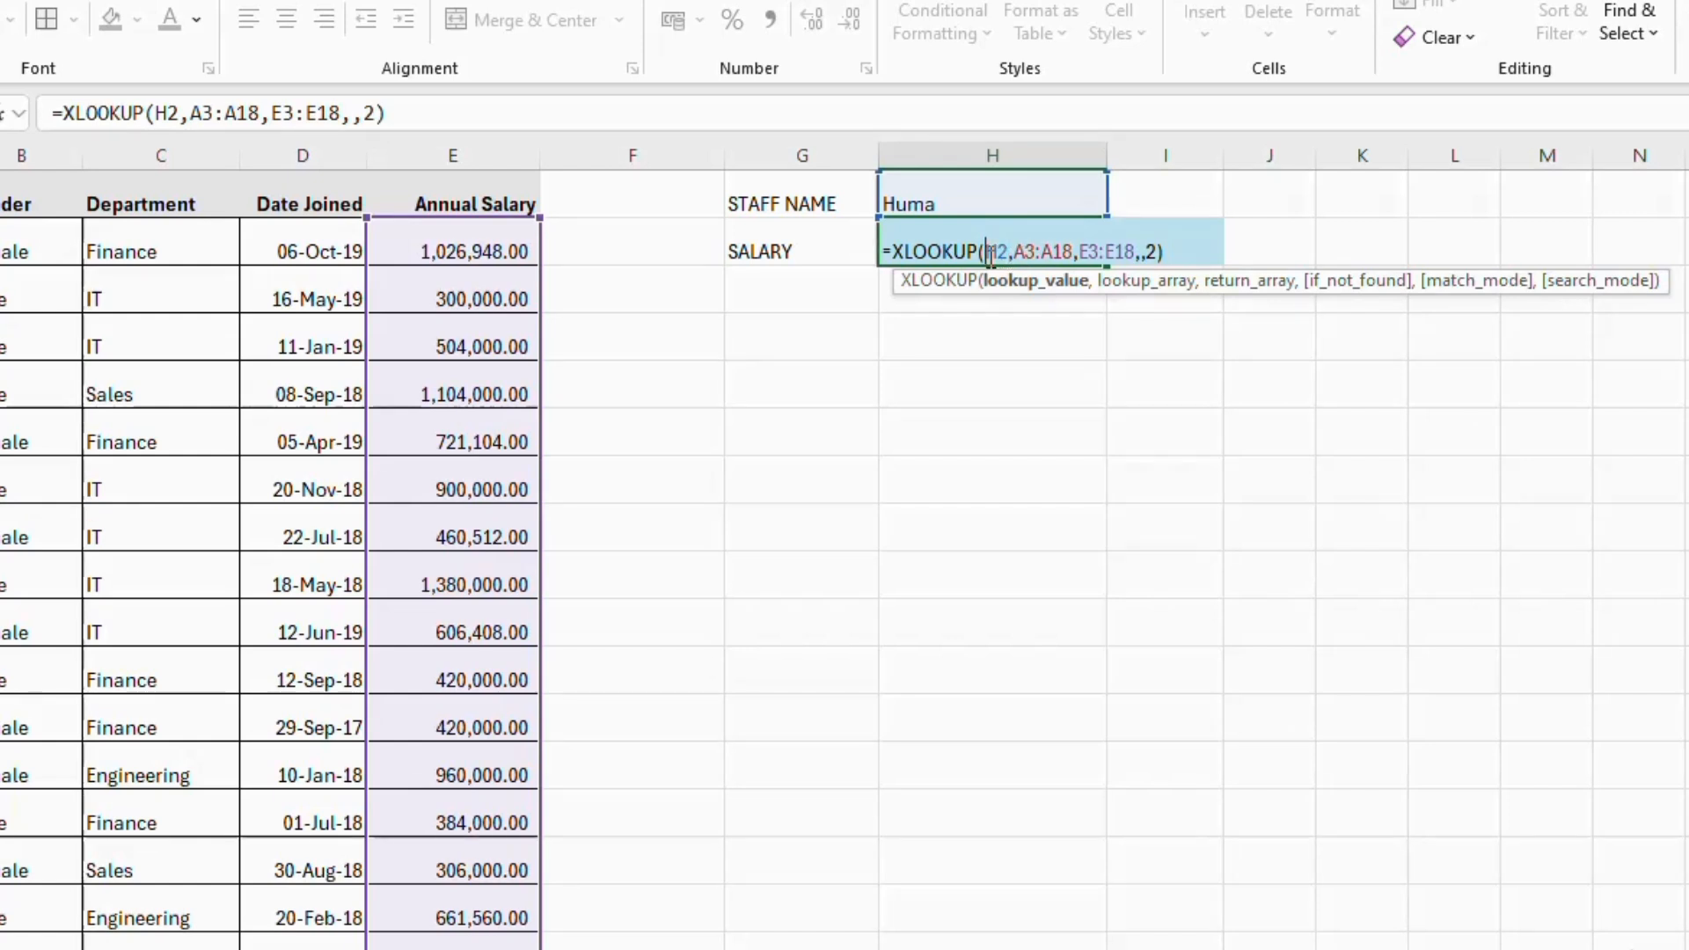
Prefix the lookup value in the H3 XLOOKUP with "*"& so that it reads "*"&H2, and complete the formula
{"action": "left_click", "coordinate": [988, 252]}
{"action": "type", "text": "\""}
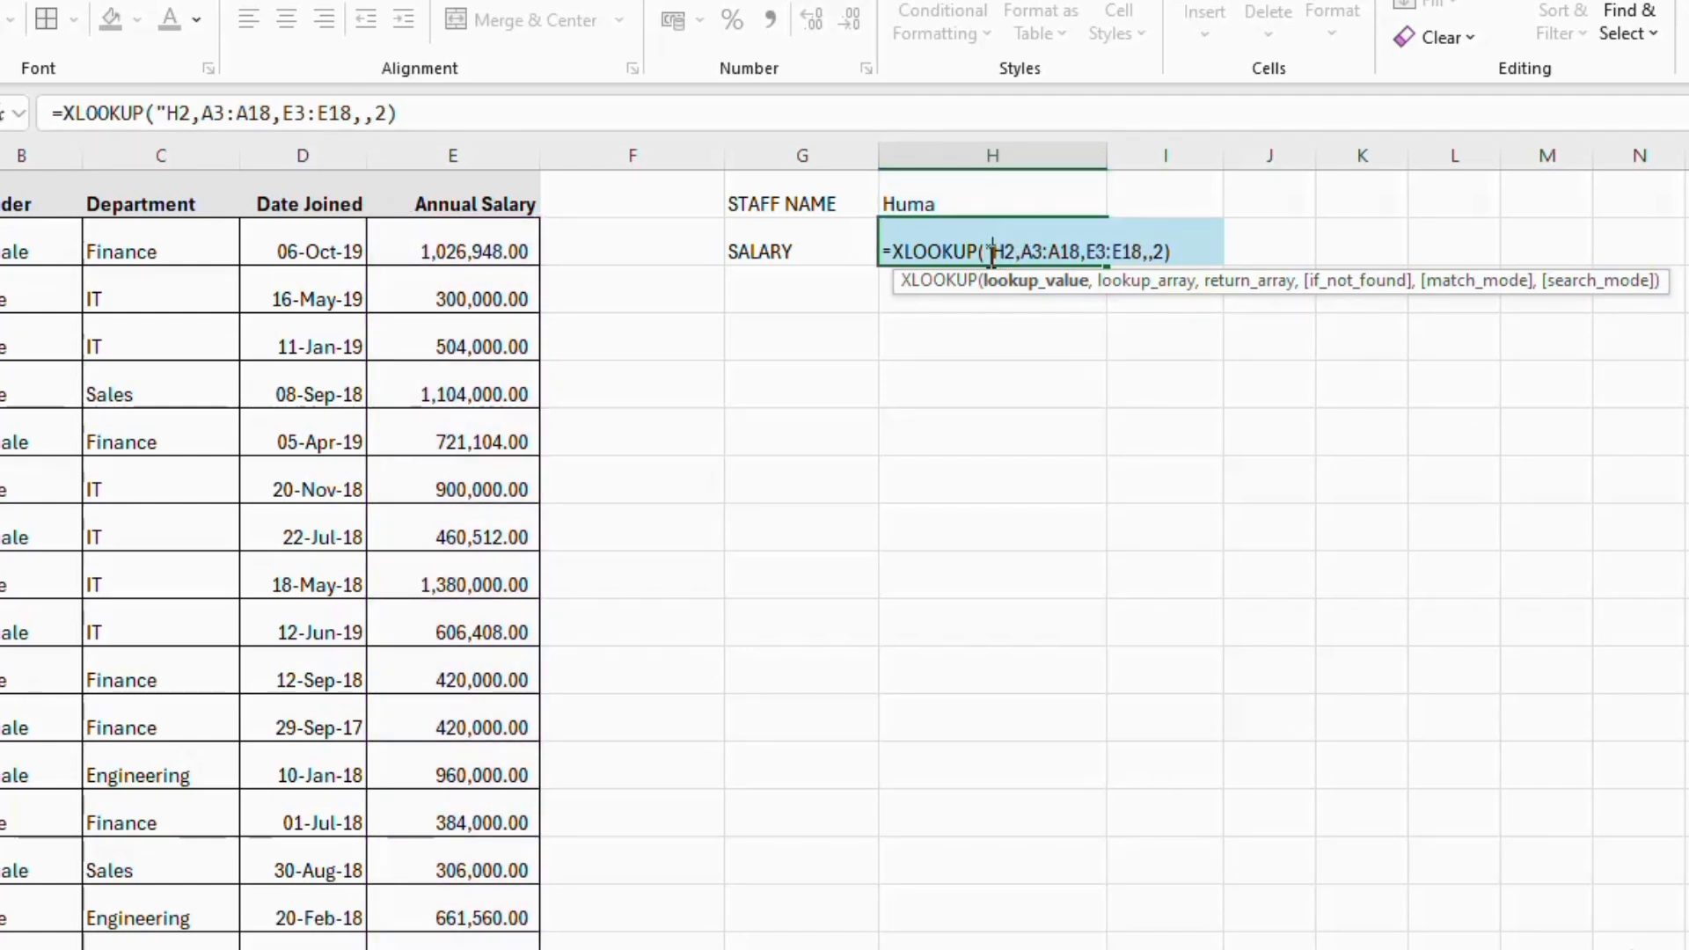
{"action": "type", "text": "*"}
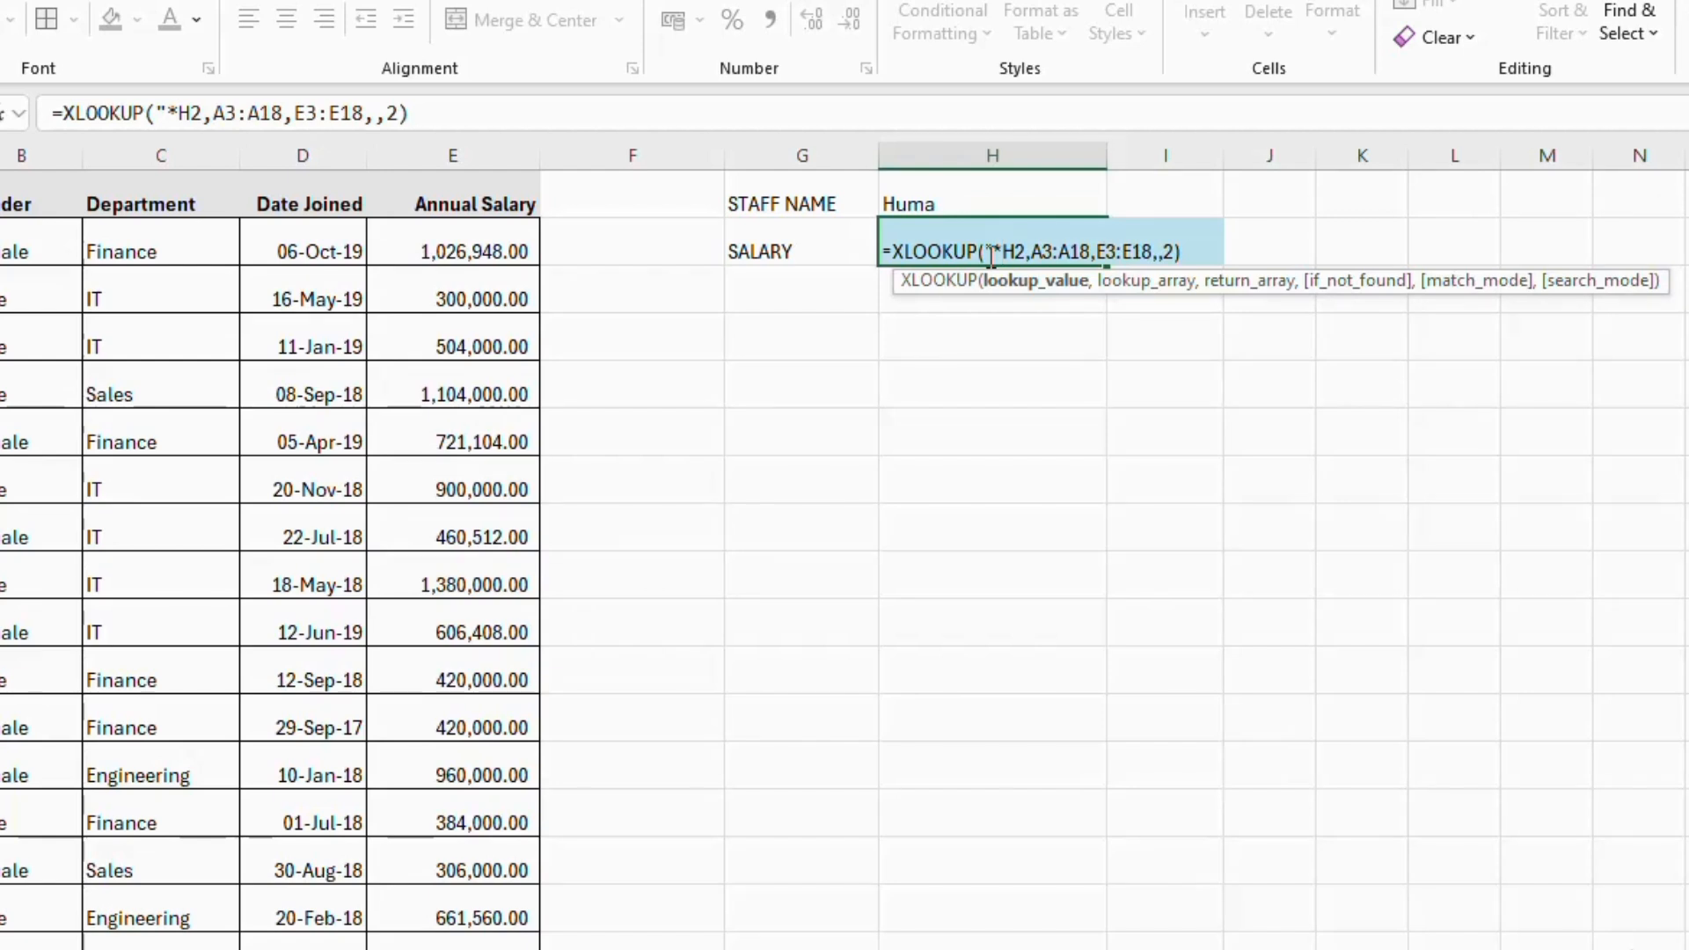
{"action": "type", "text": "\""}
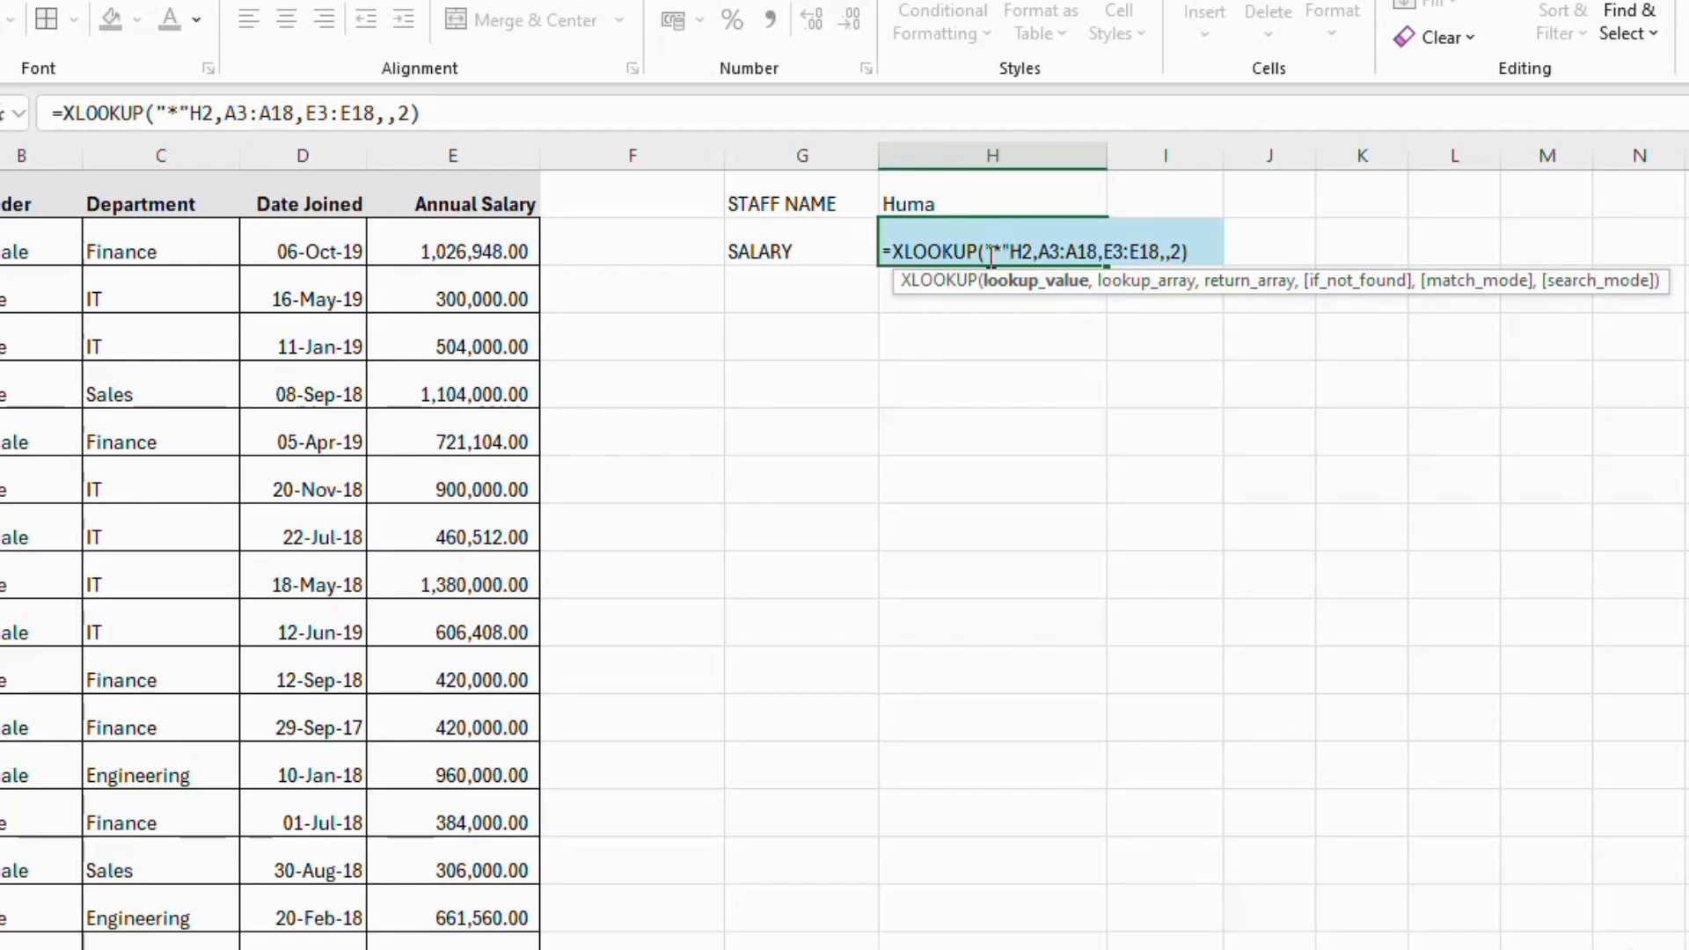
{"action": "type", "text": "&"}
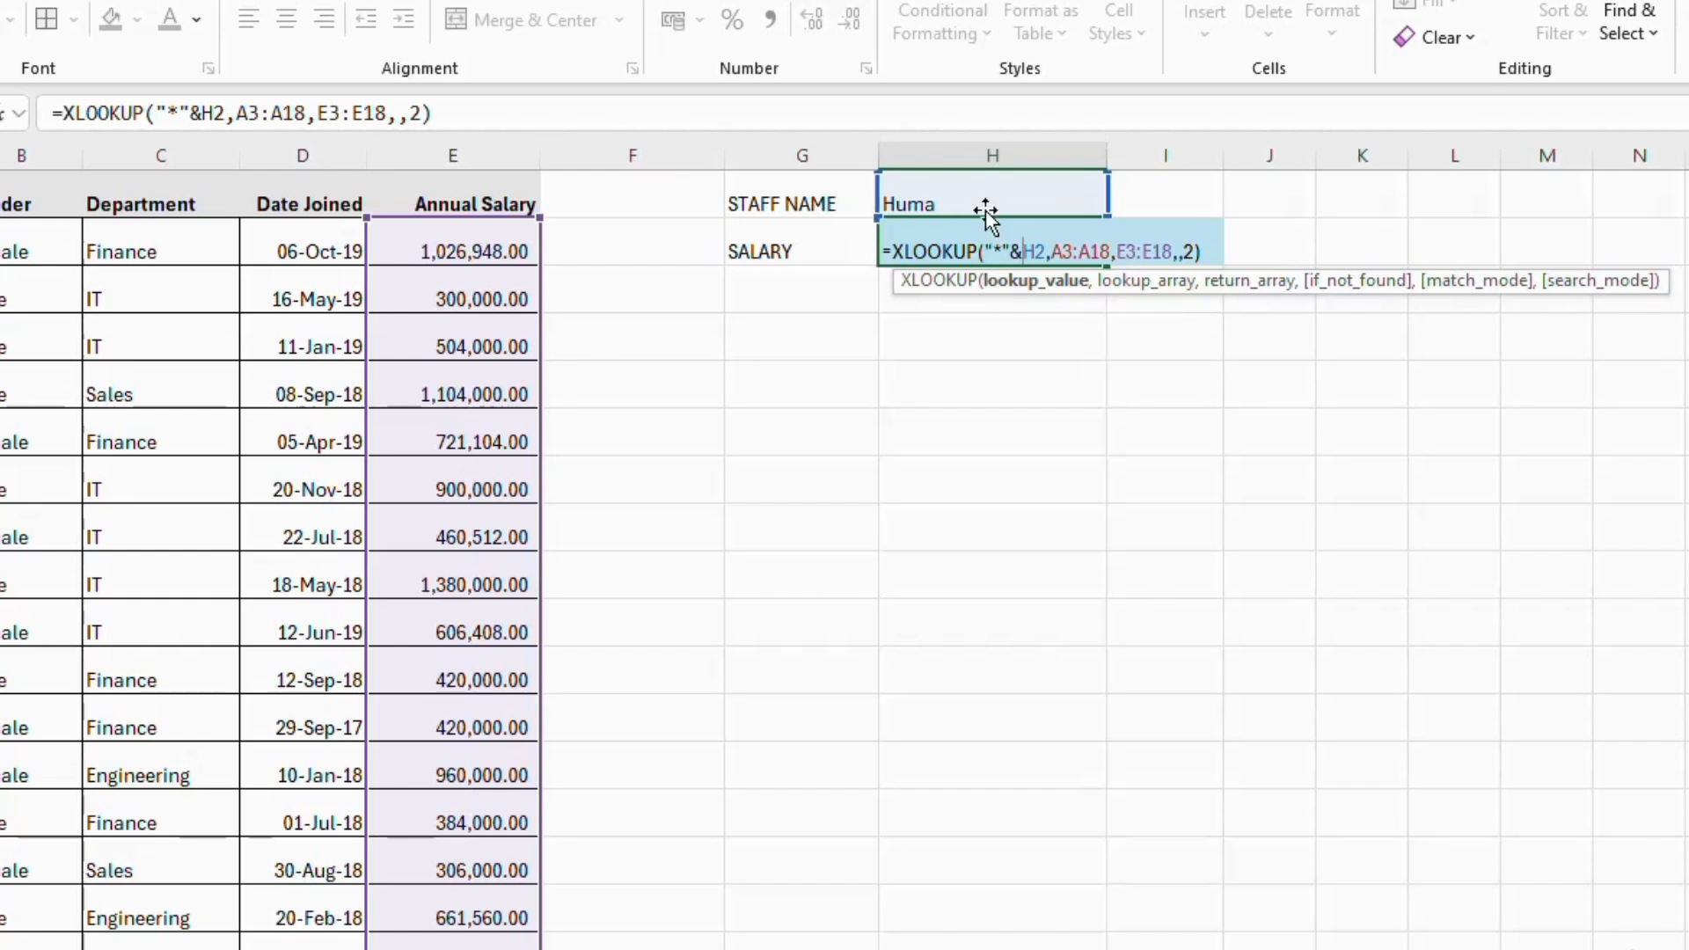
{"action": "key", "text": "Return"}
Test the lookup with the last name of the row 5 staff member in H2 and check the match in A5
{"action": "left_click", "coordinate": [924, 202]}
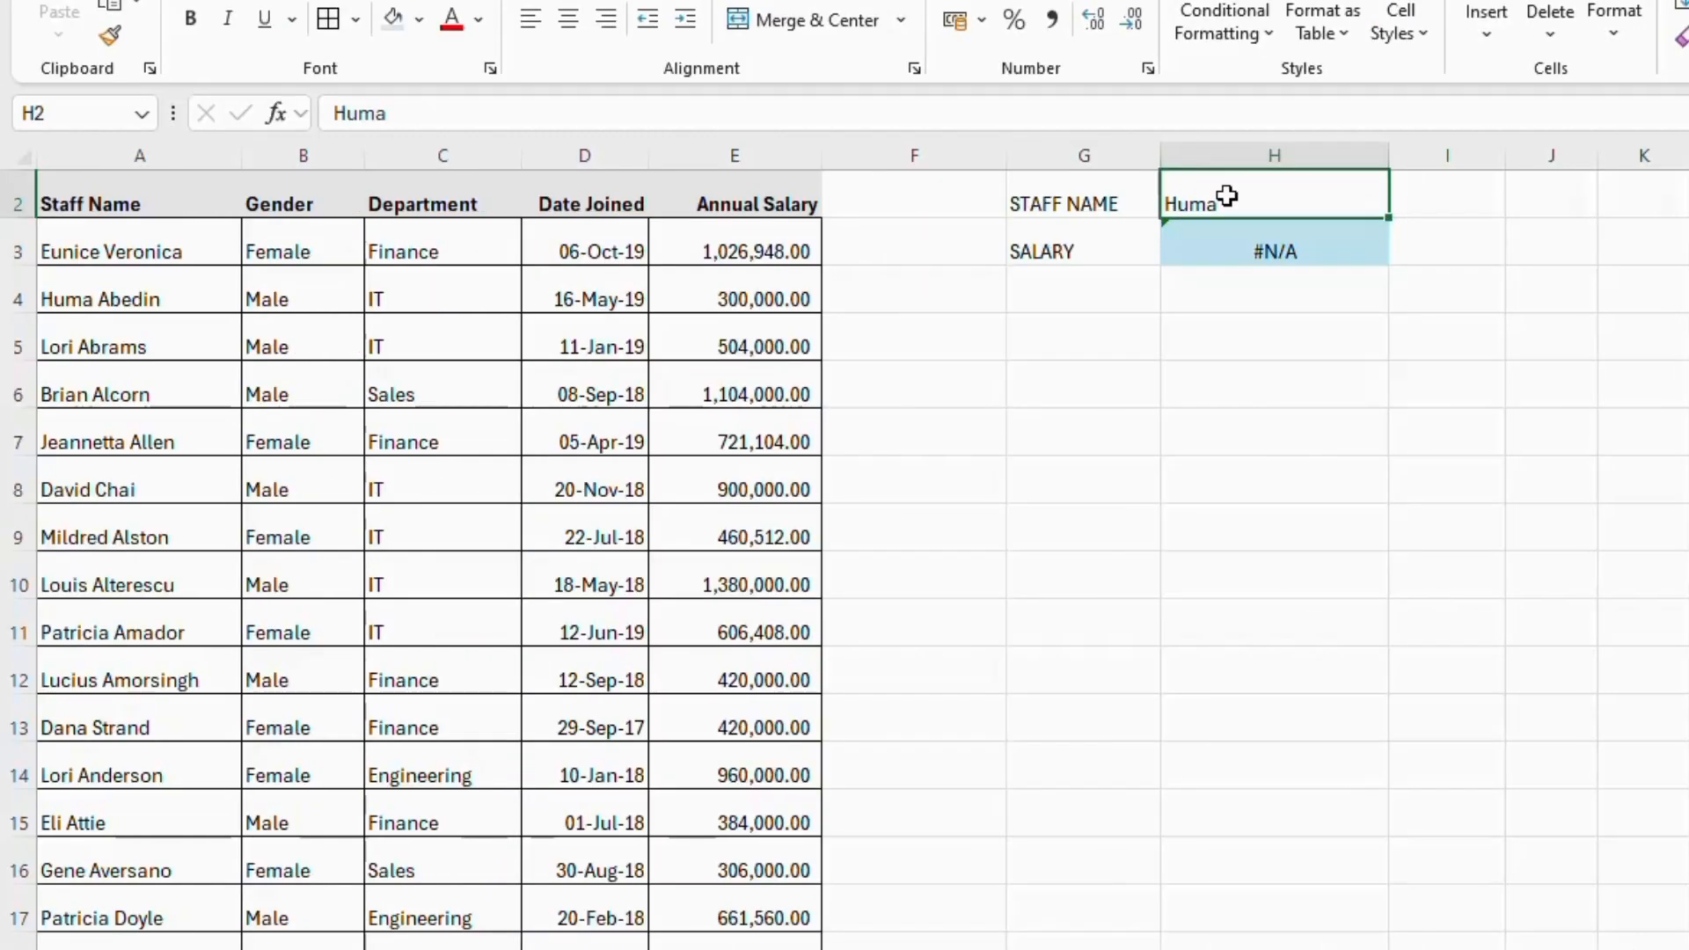
{"action": "type", "text": "Abram"}
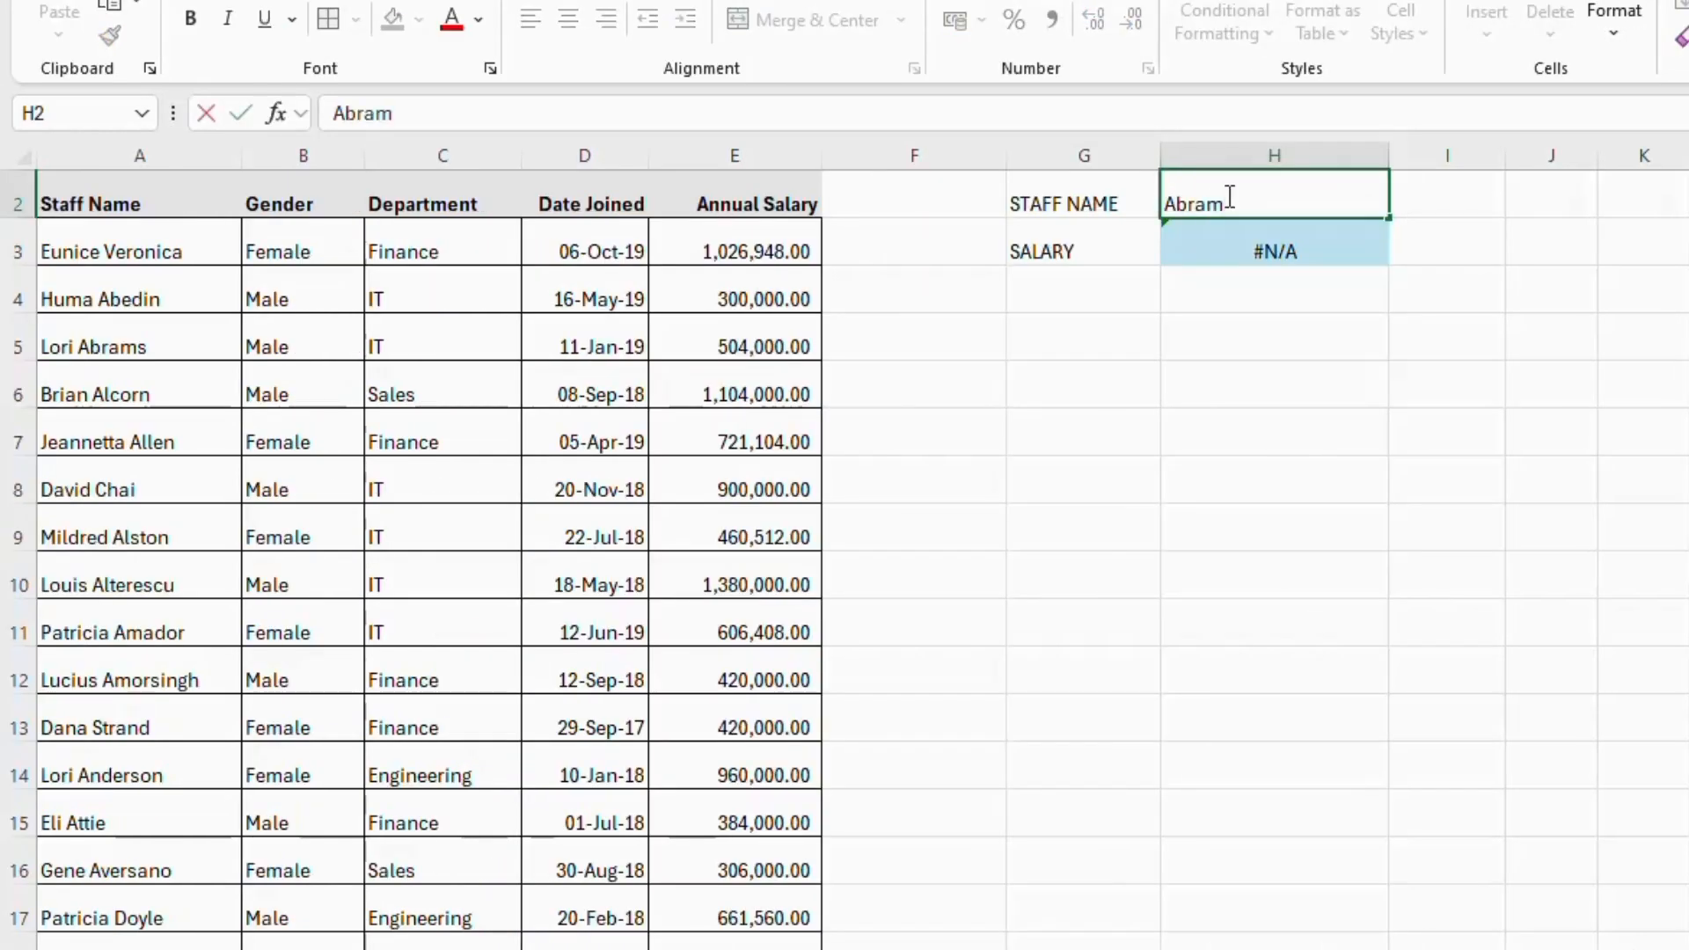
{"action": "type", "text": "s"}
{"action": "key", "text": "Return"}
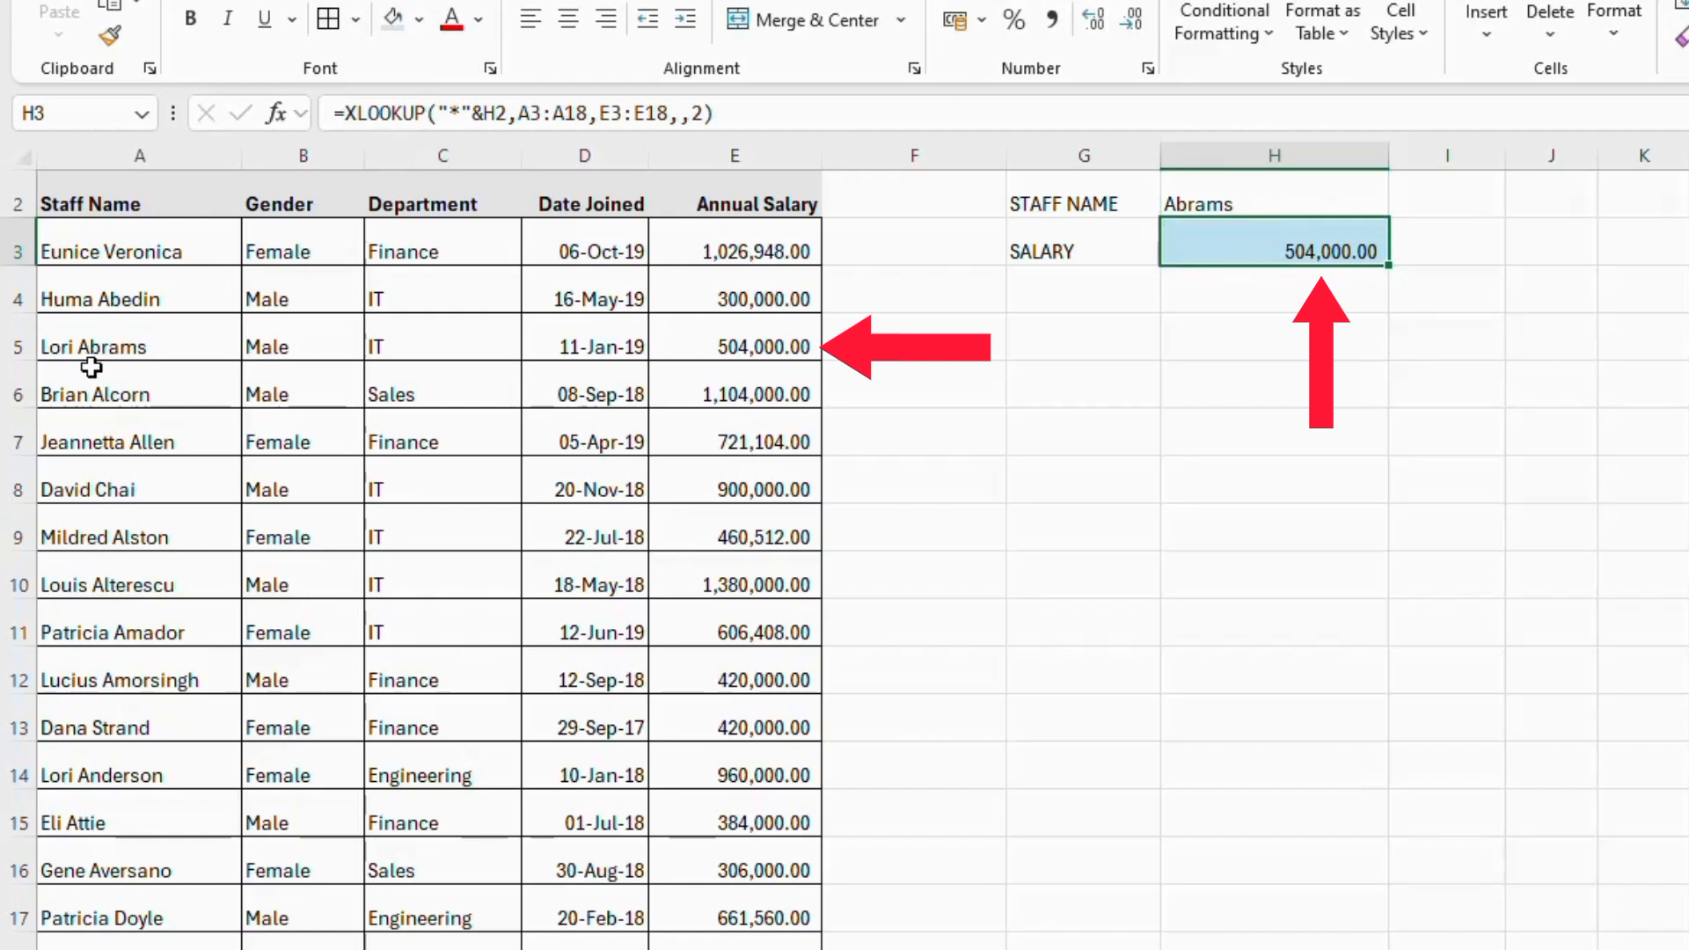
{"action": "left_click", "coordinate": [81, 339]}
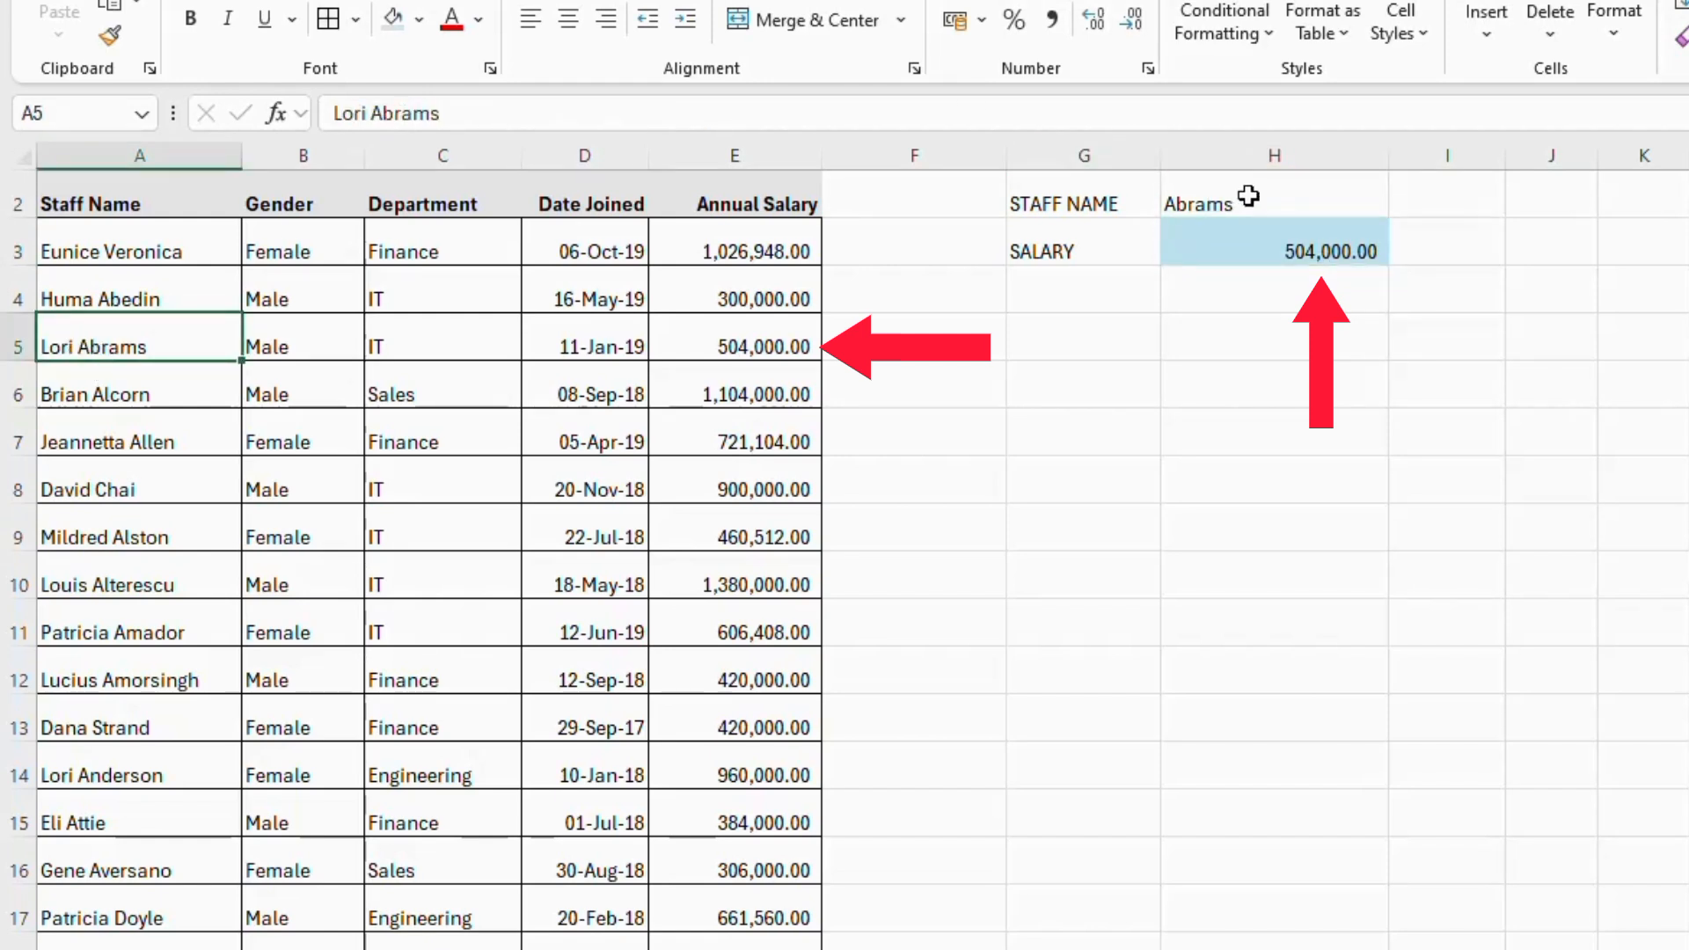
Replace the name in H2 with the last name of the row 8 staff member and compare H3 with the salary in E8
{"action": "left_click", "coordinate": [1194, 198]}
{"action": "type", "text": "Chaai"}
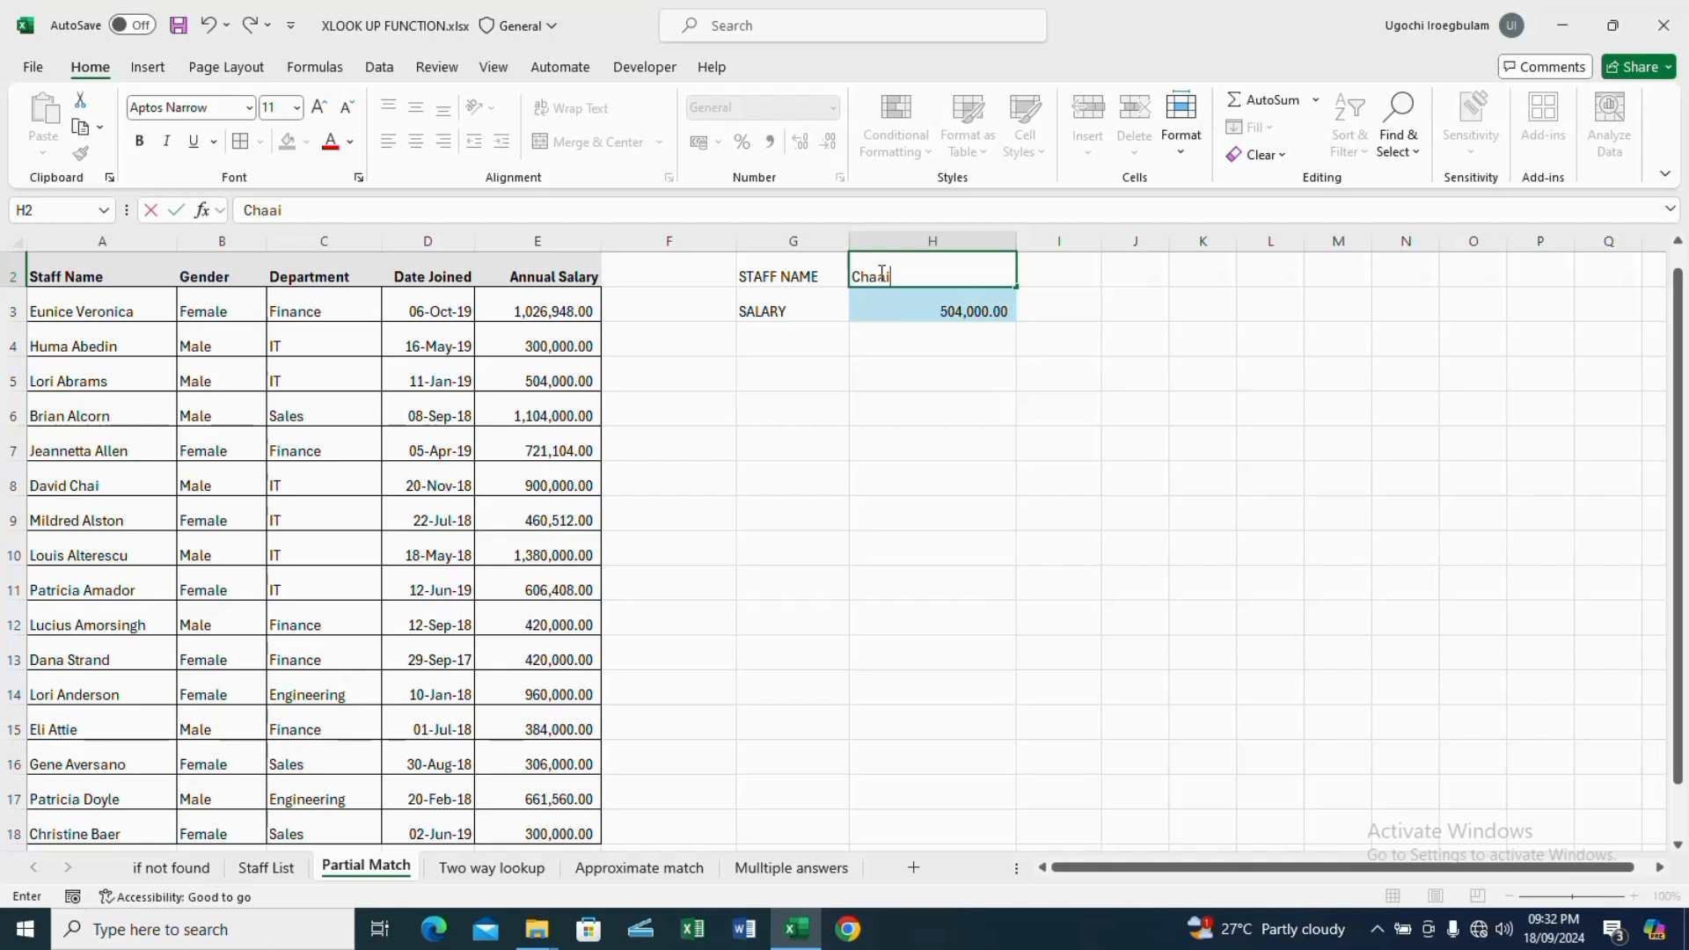
{"action": "key", "text": "Return"}
{"action": "left_click", "coordinate": [584, 452]}
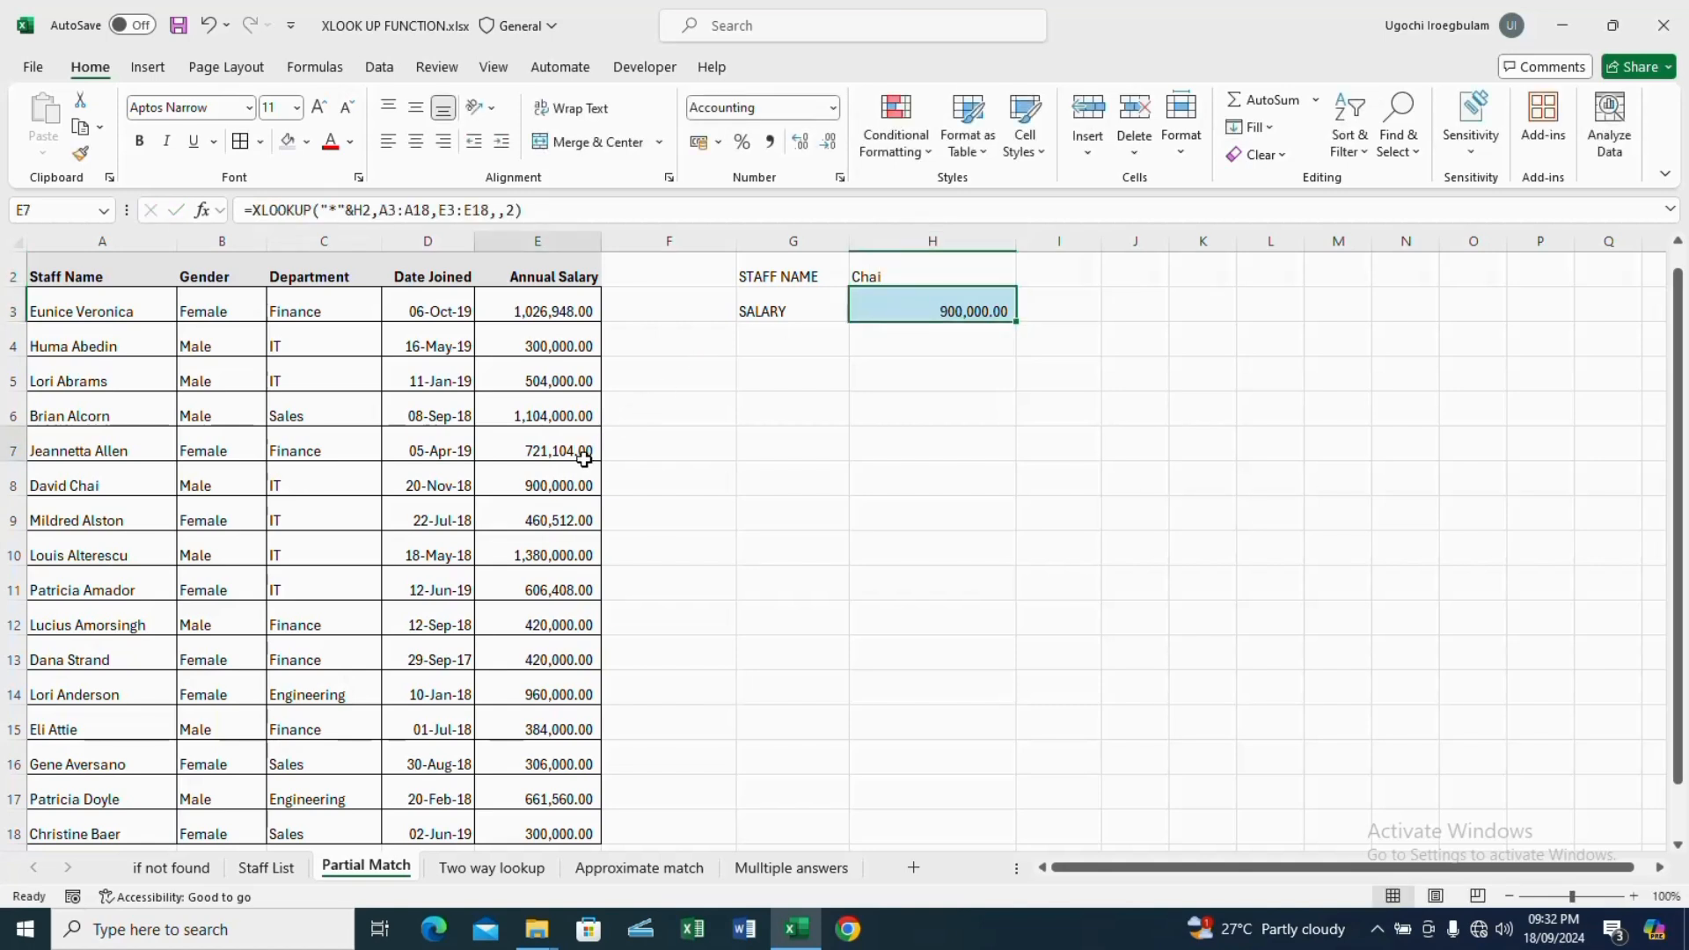
{"action": "left_click", "coordinate": [579, 485]}
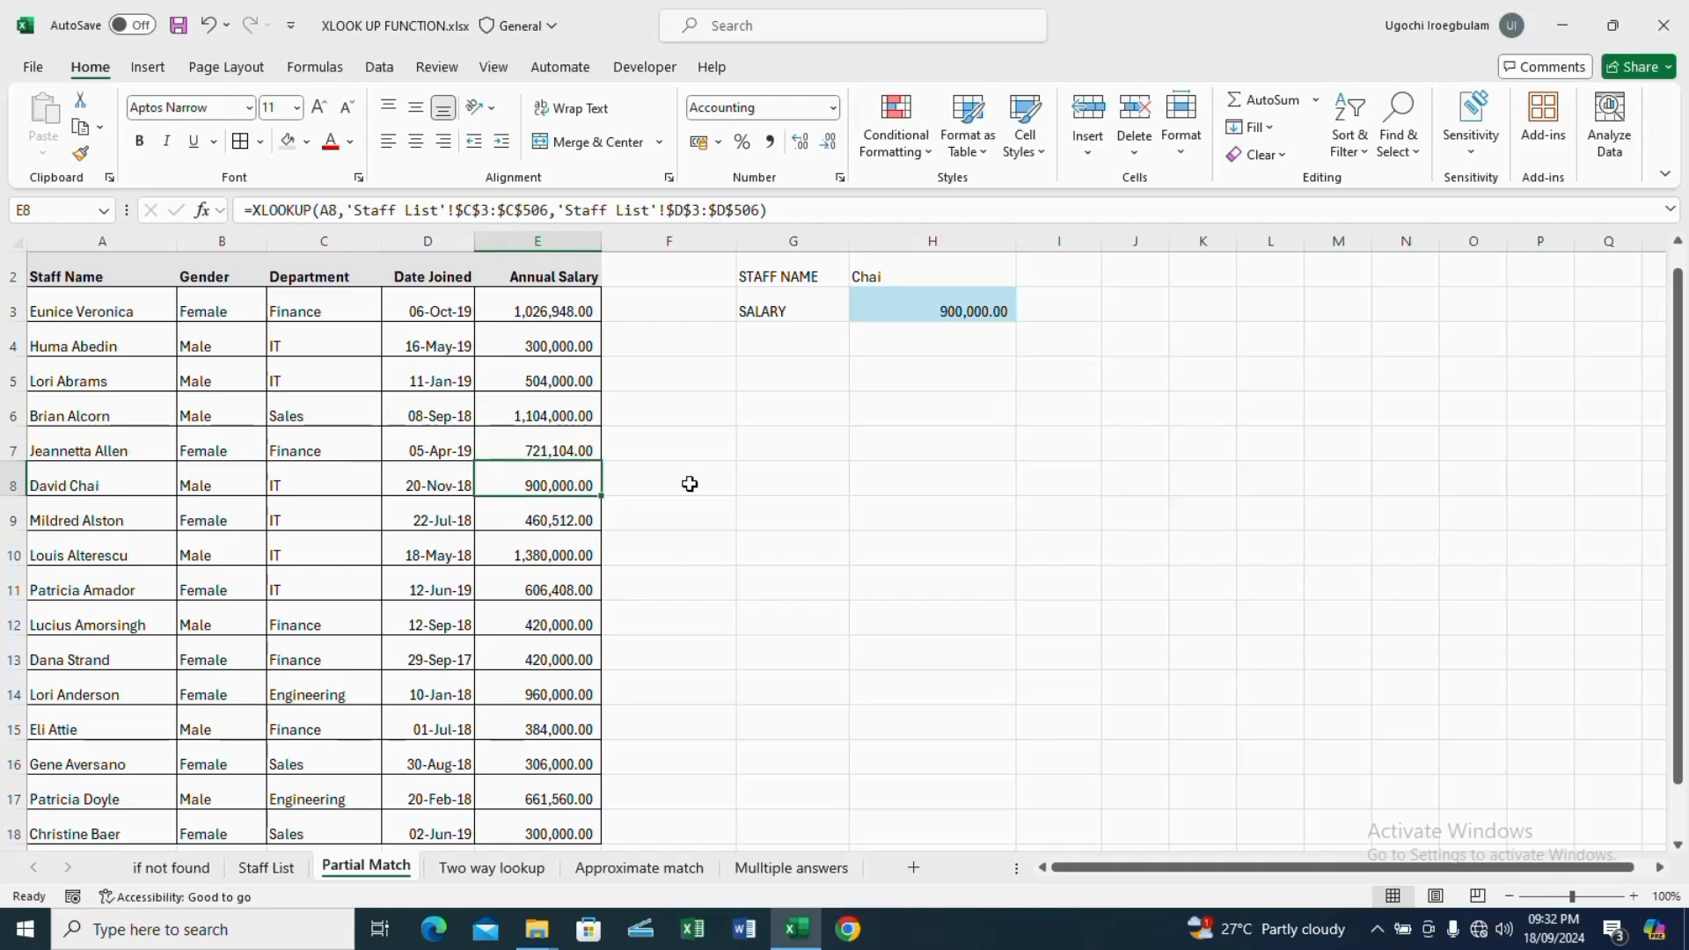
{"action": "left_click", "coordinate": [950, 453]}
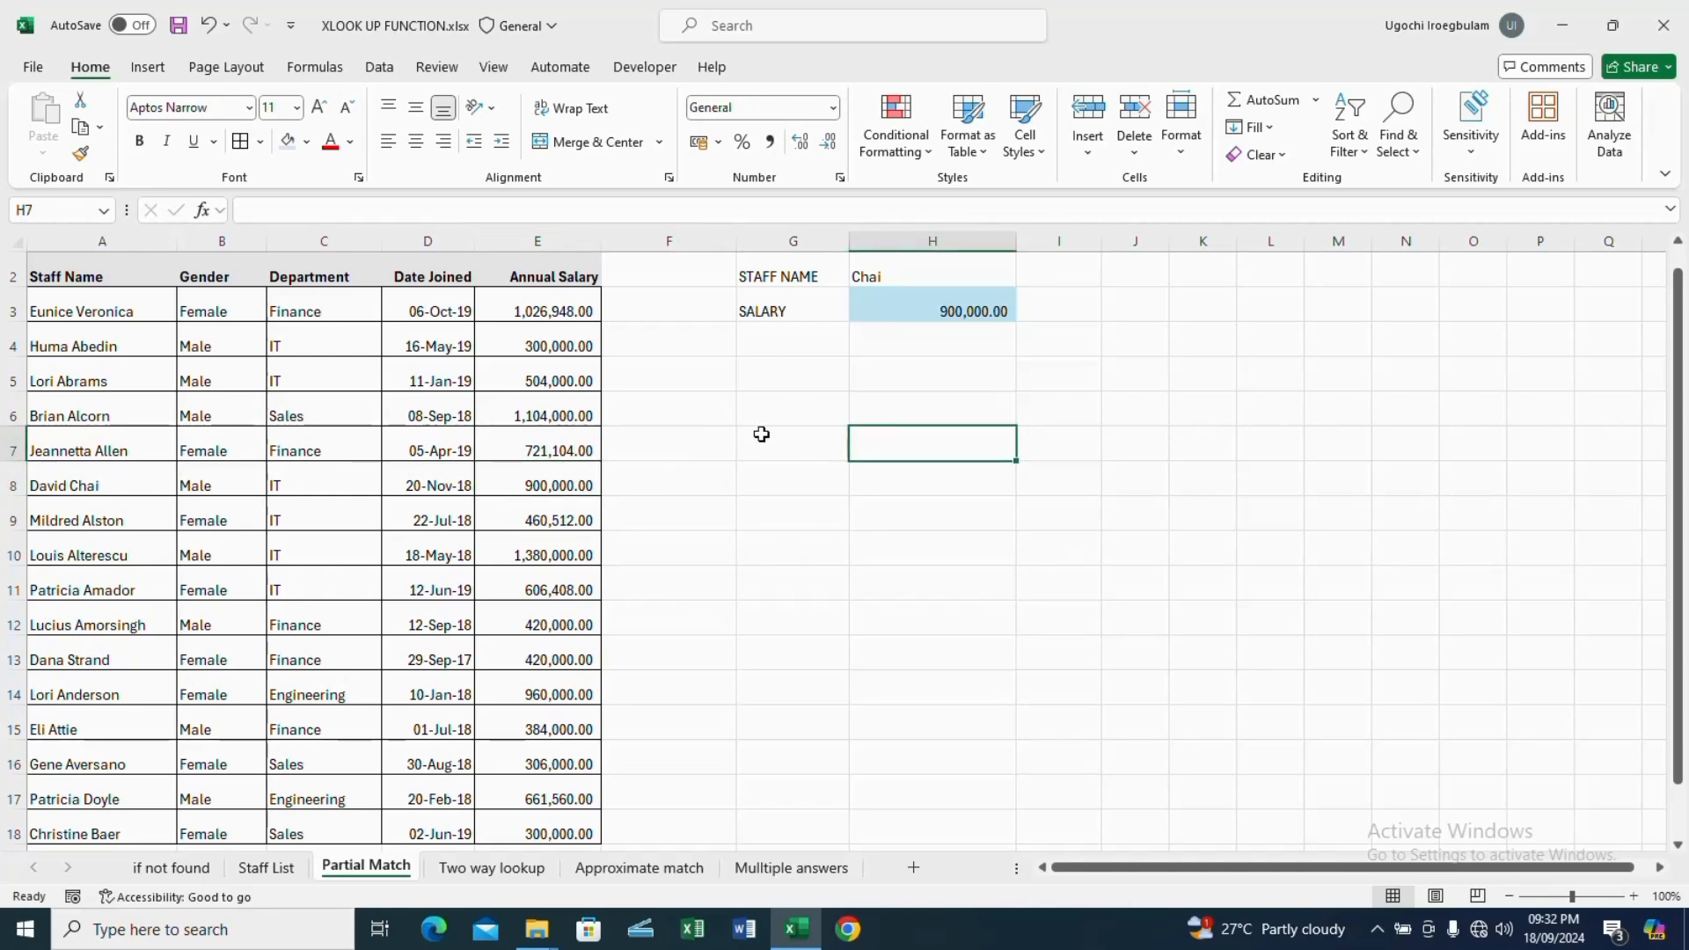
{"action": "key", "text": "Up"}
{"action": "key", "text": "Up"}
On the Two way lookup sheet, choose the row 7 staff member as staff name in H2 and March as month in H3
{"action": "left_click", "coordinate": [508, 867]}
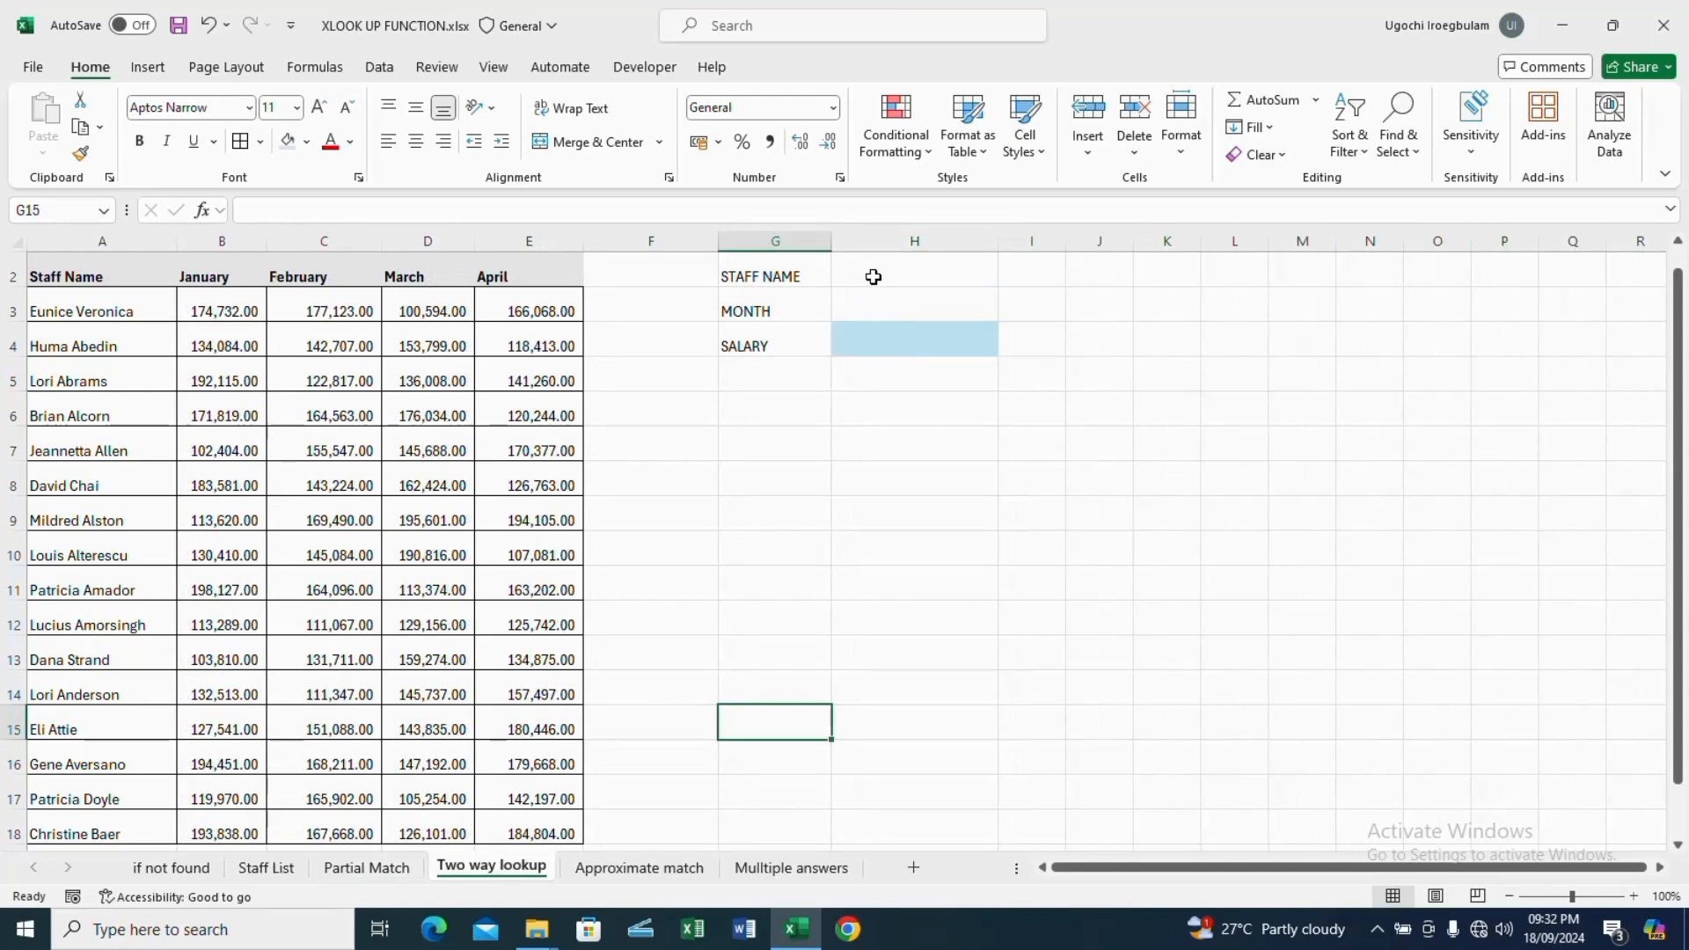
{"action": "left_click", "coordinate": [874, 276]}
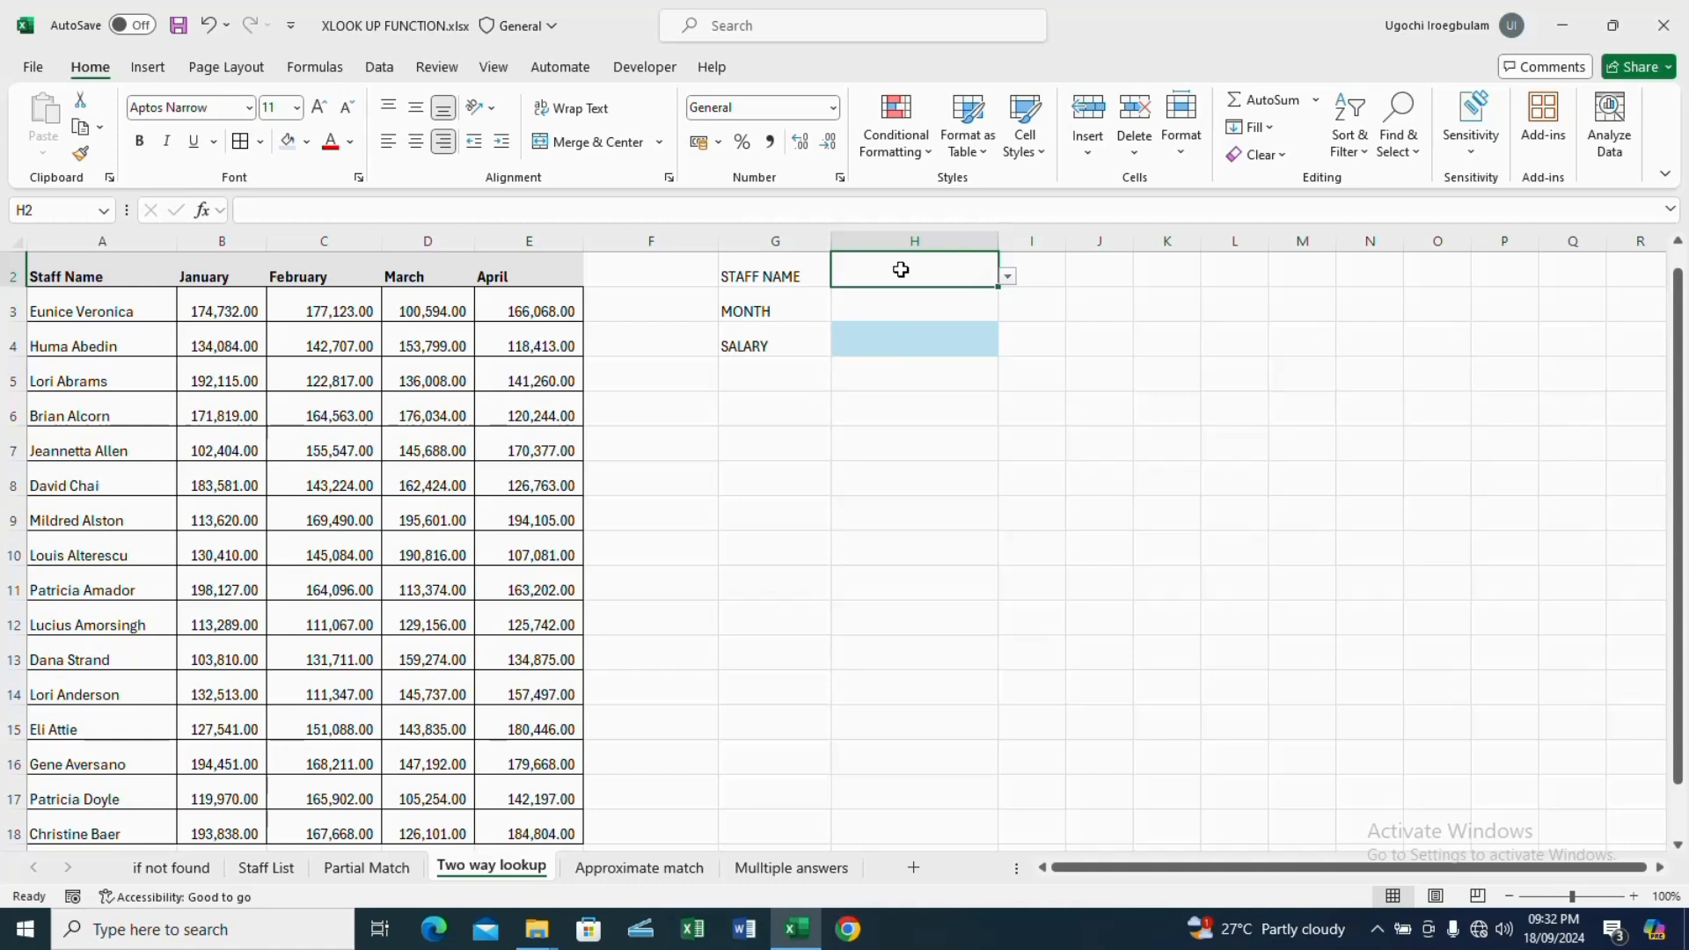
{"action": "left_click", "coordinate": [1009, 277]}
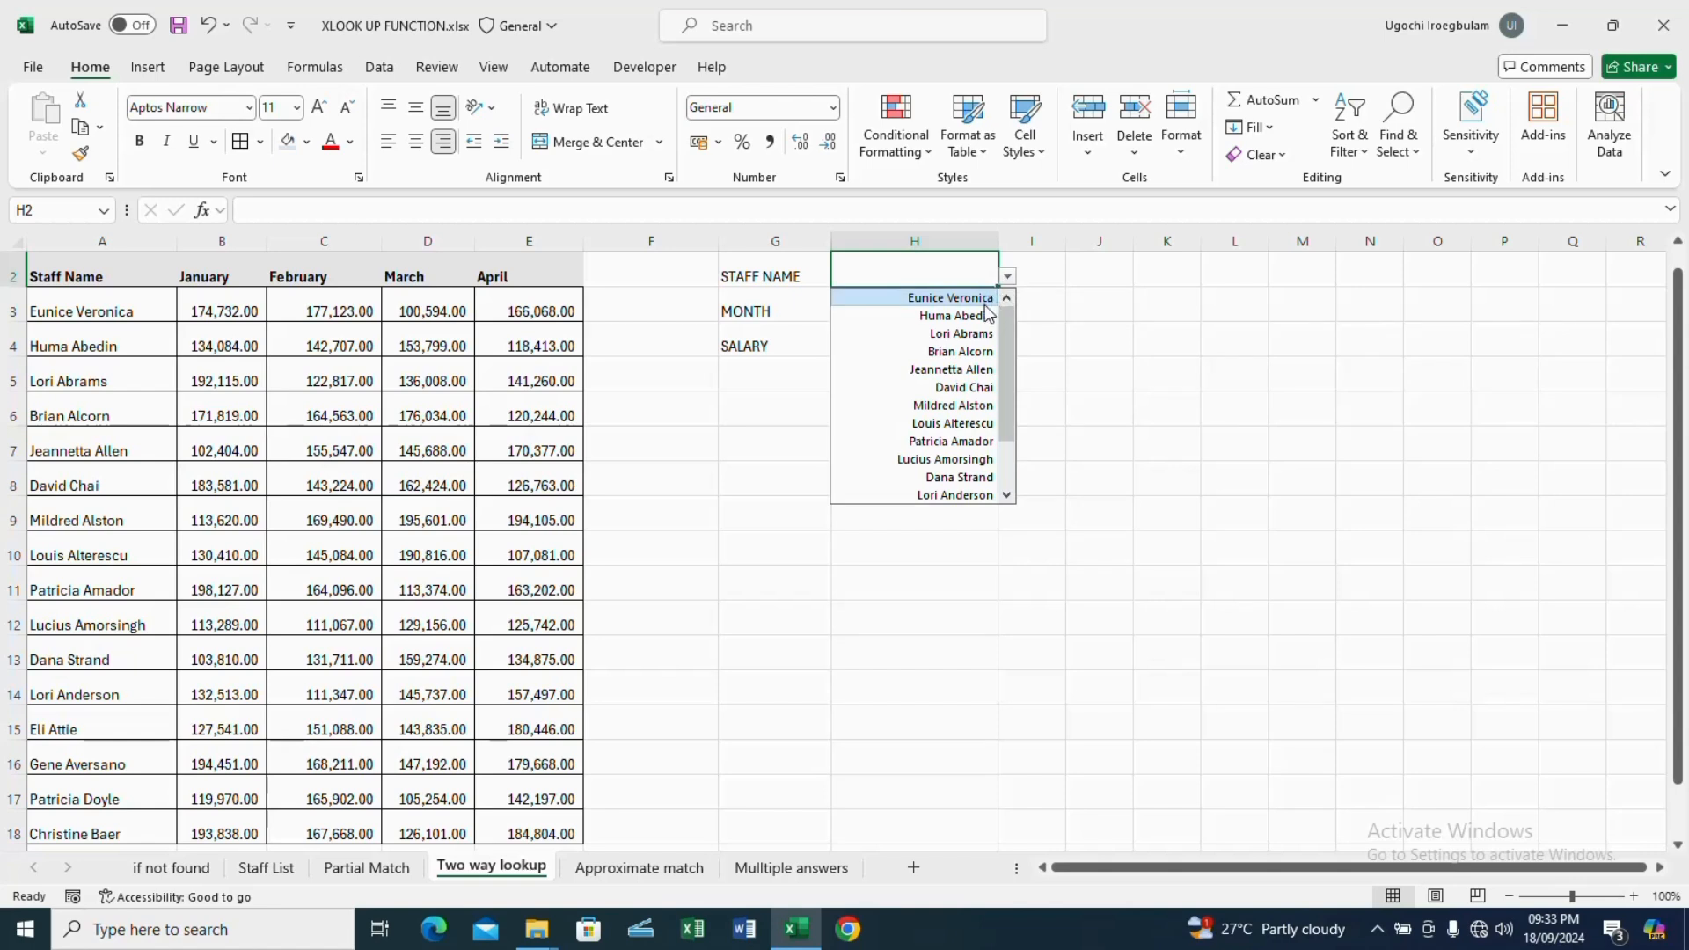
{"action": "left_click", "coordinate": [951, 370]}
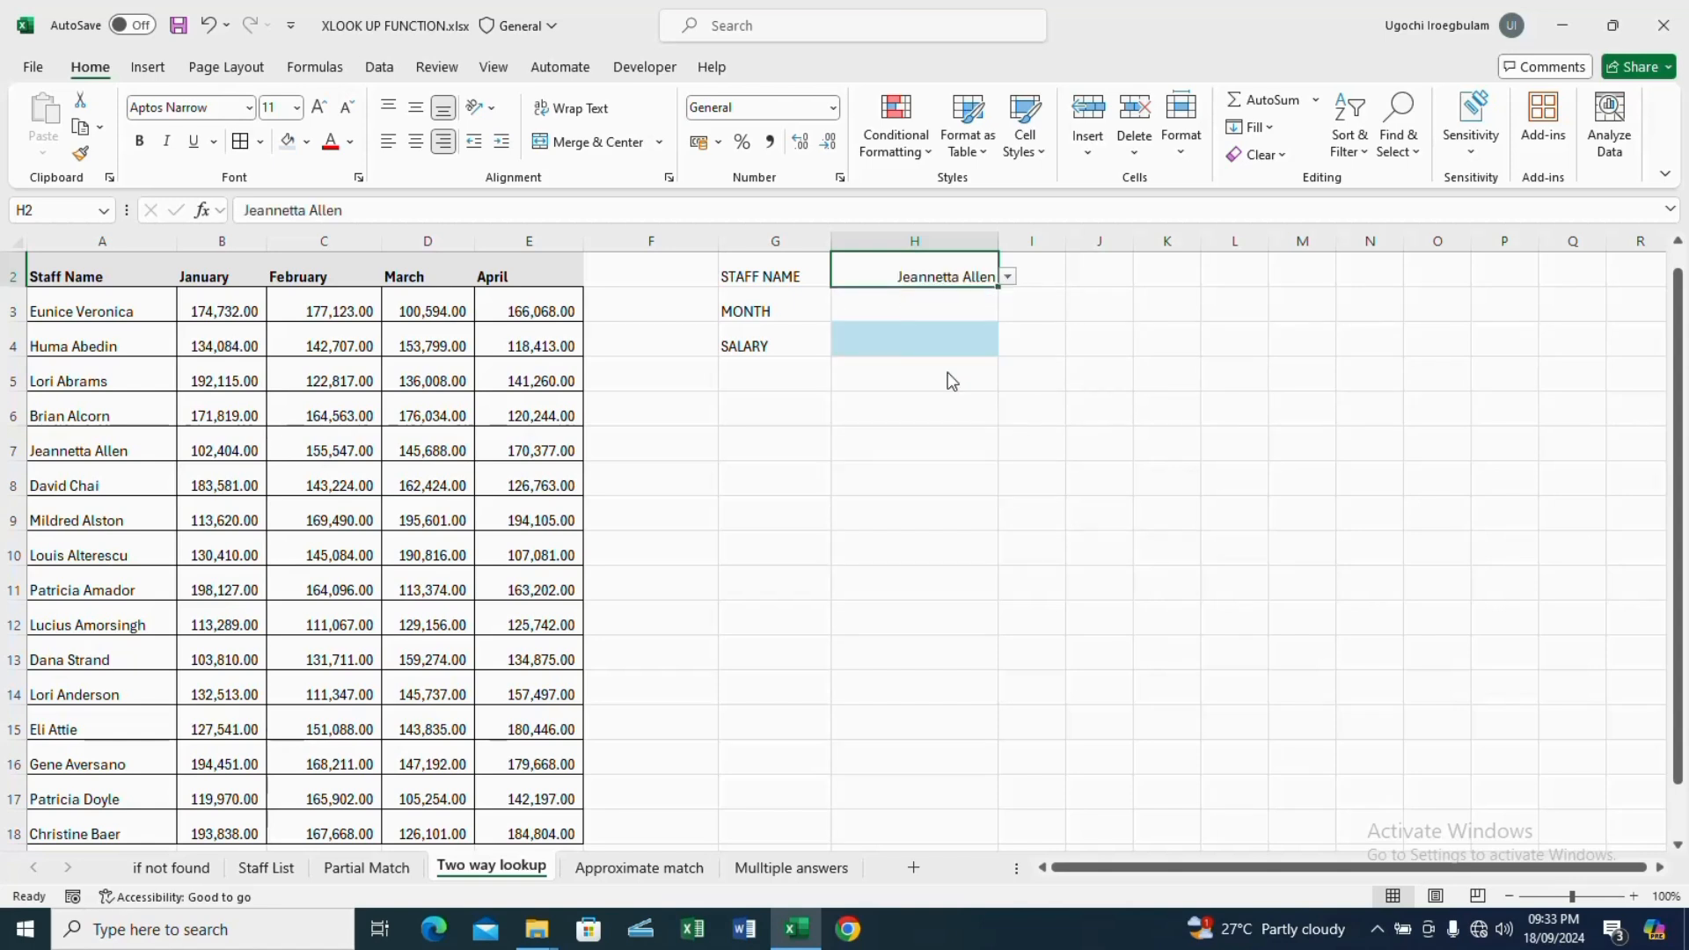
{"action": "key", "text": "Down"}
{"action": "key", "text": "alt+Down"}
{"action": "left_click", "coordinate": [982, 376]}
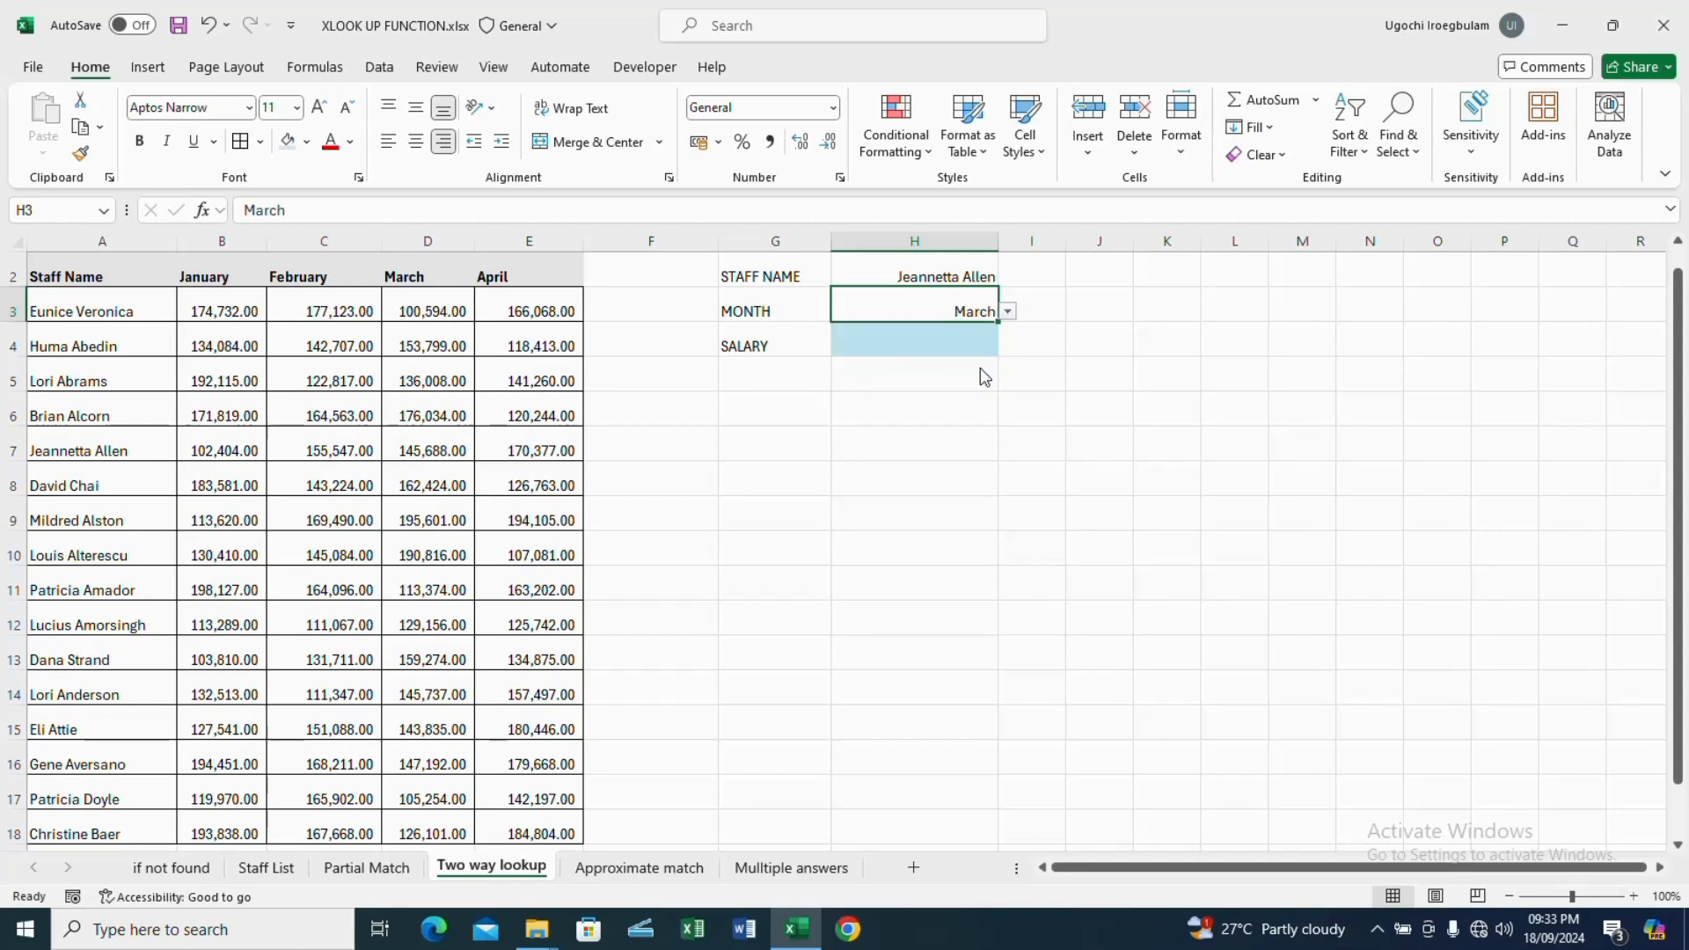
Start an XLOOKUP formula in H4 with H2 as the lookup value and A3:A18 as the lookup array
{"action": "left_click", "coordinate": [938, 350]}
{"action": "type", "text": "="}
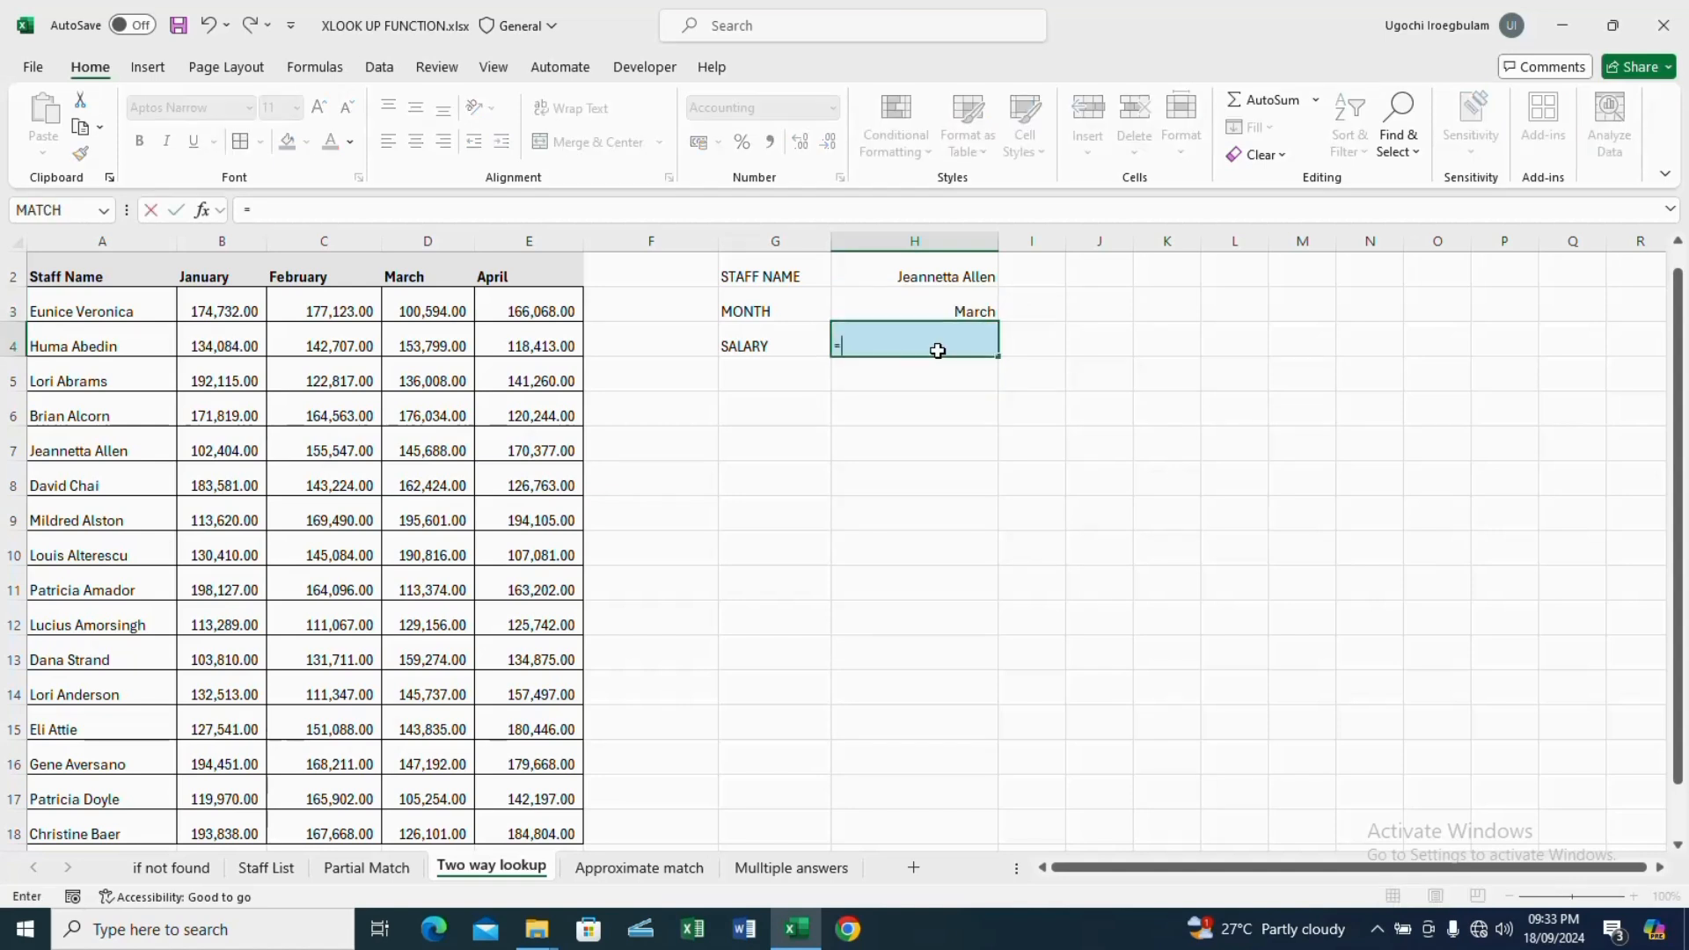
{"action": "type", "text": "xl"}
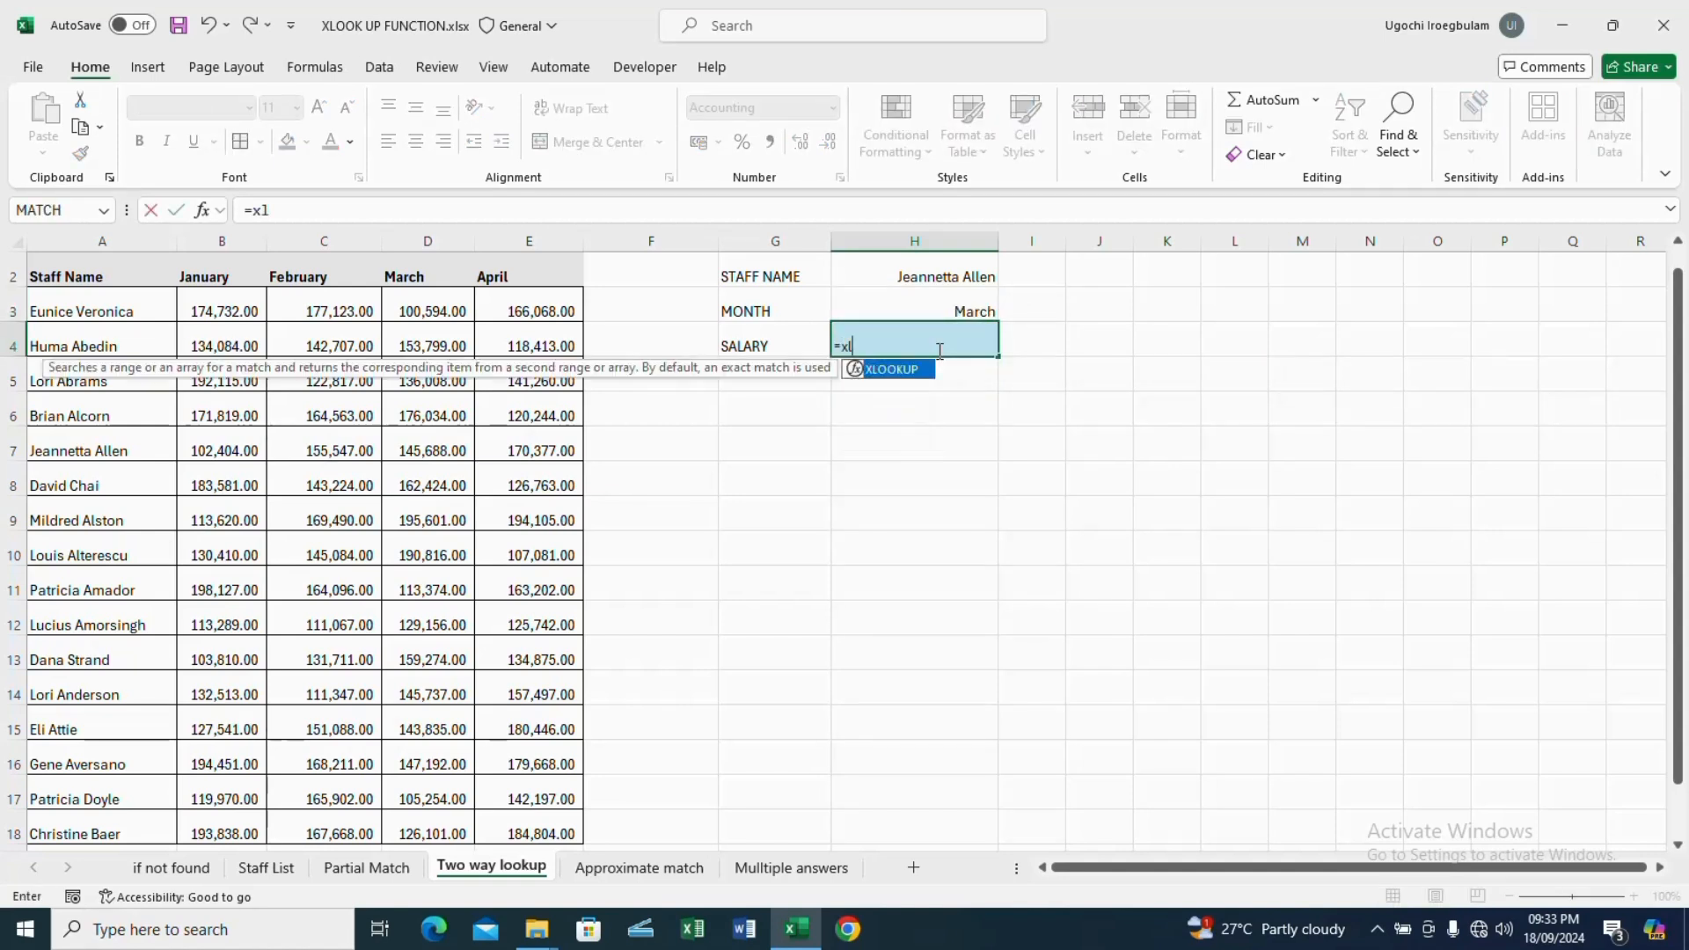
{"action": "key", "text": "Tab"}
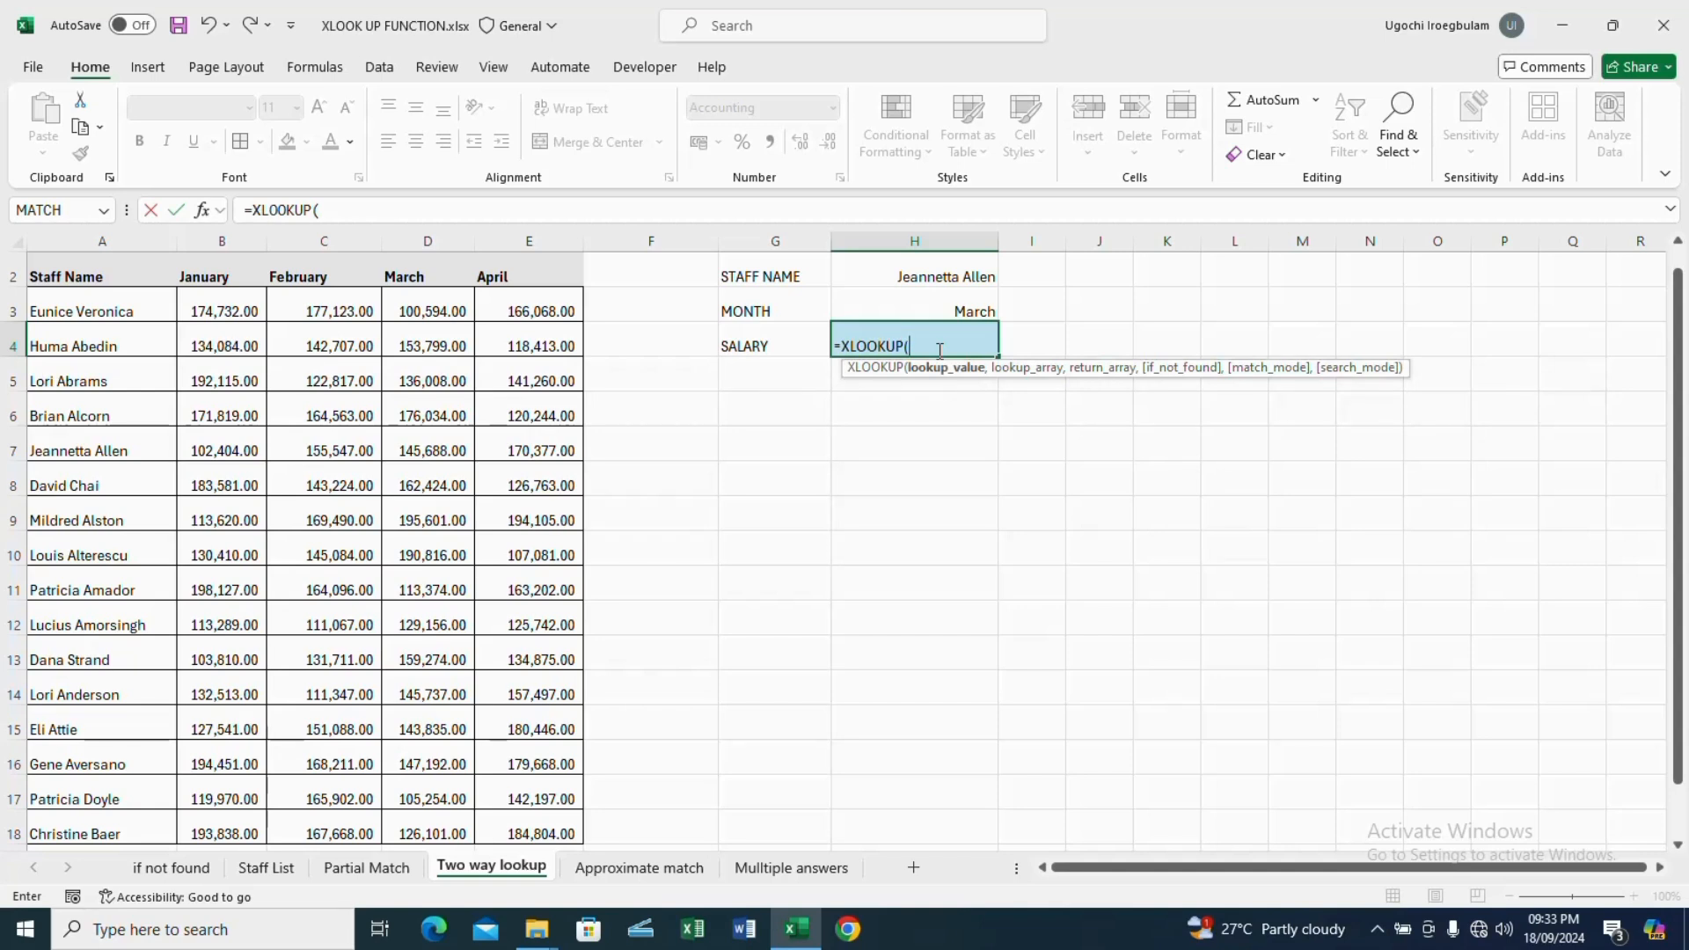
{"action": "left_click", "coordinate": [937, 282]}
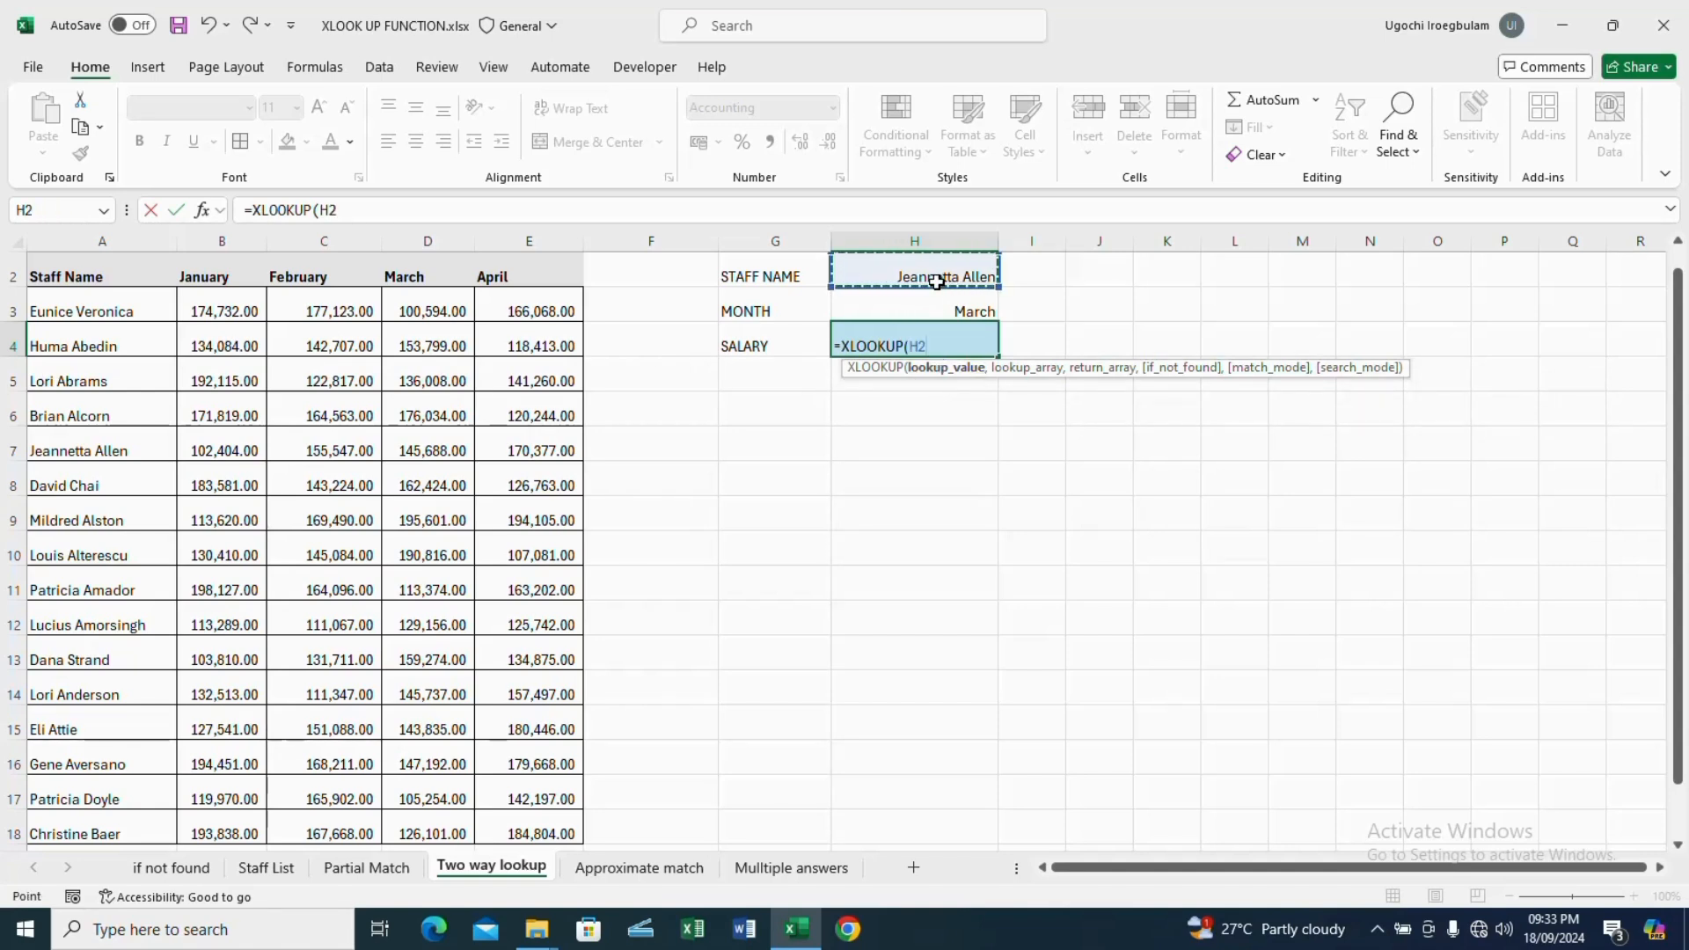
{"action": "type", "text": ","}
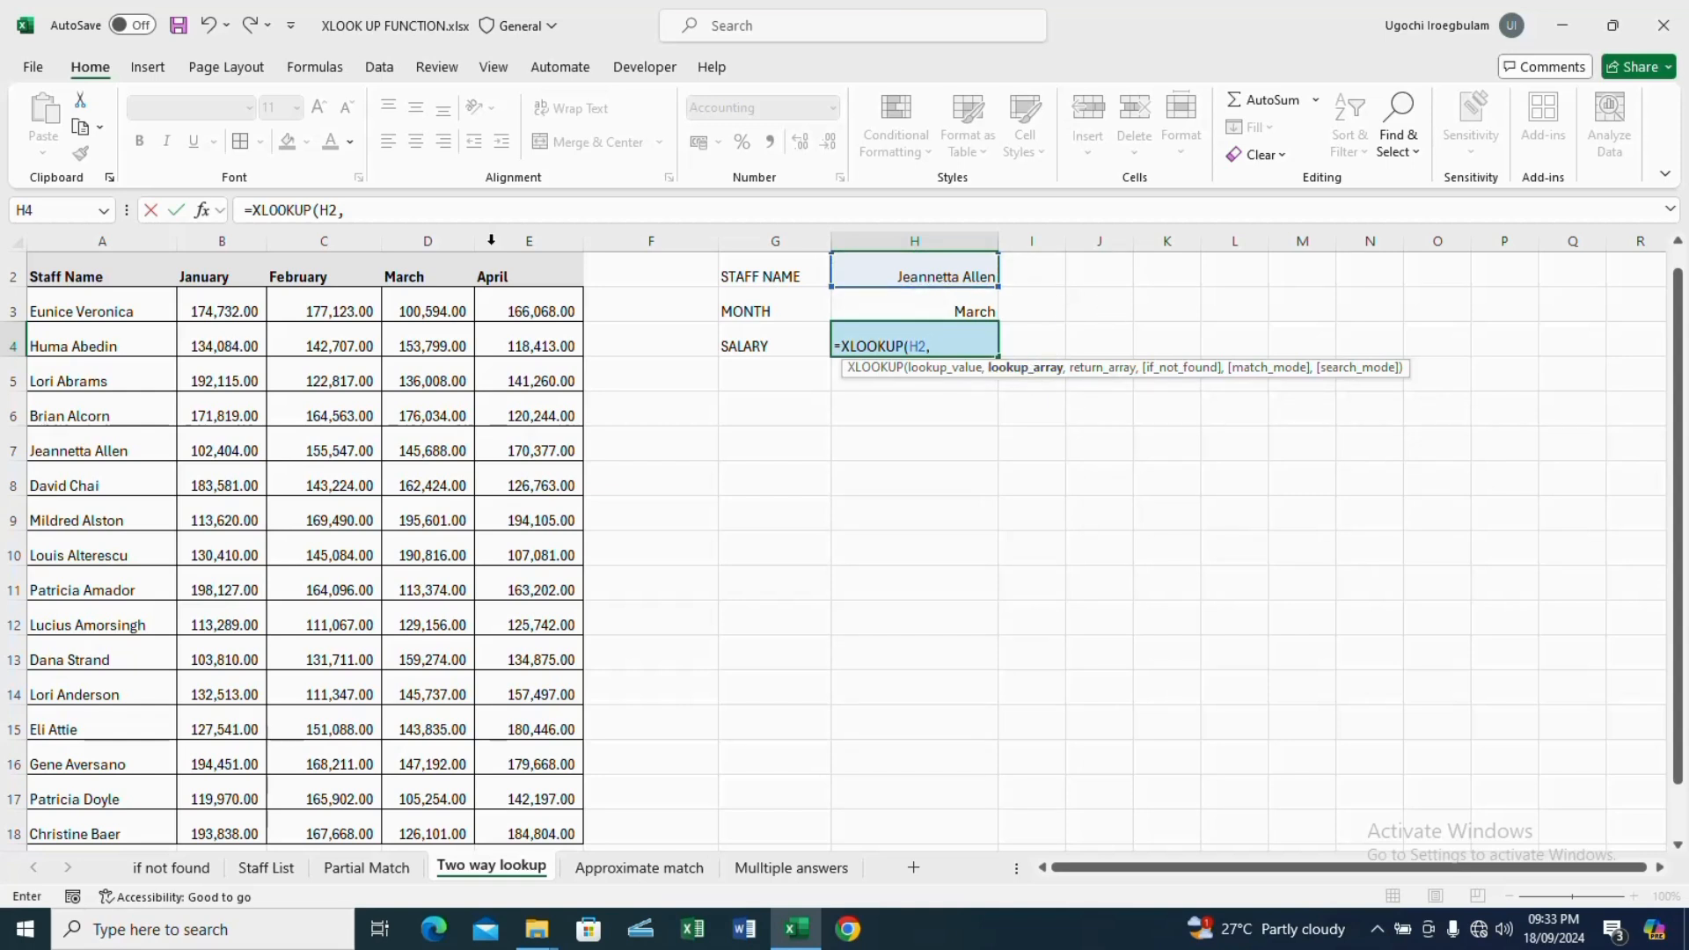
{"action": "left_click", "coordinate": [92, 305]}
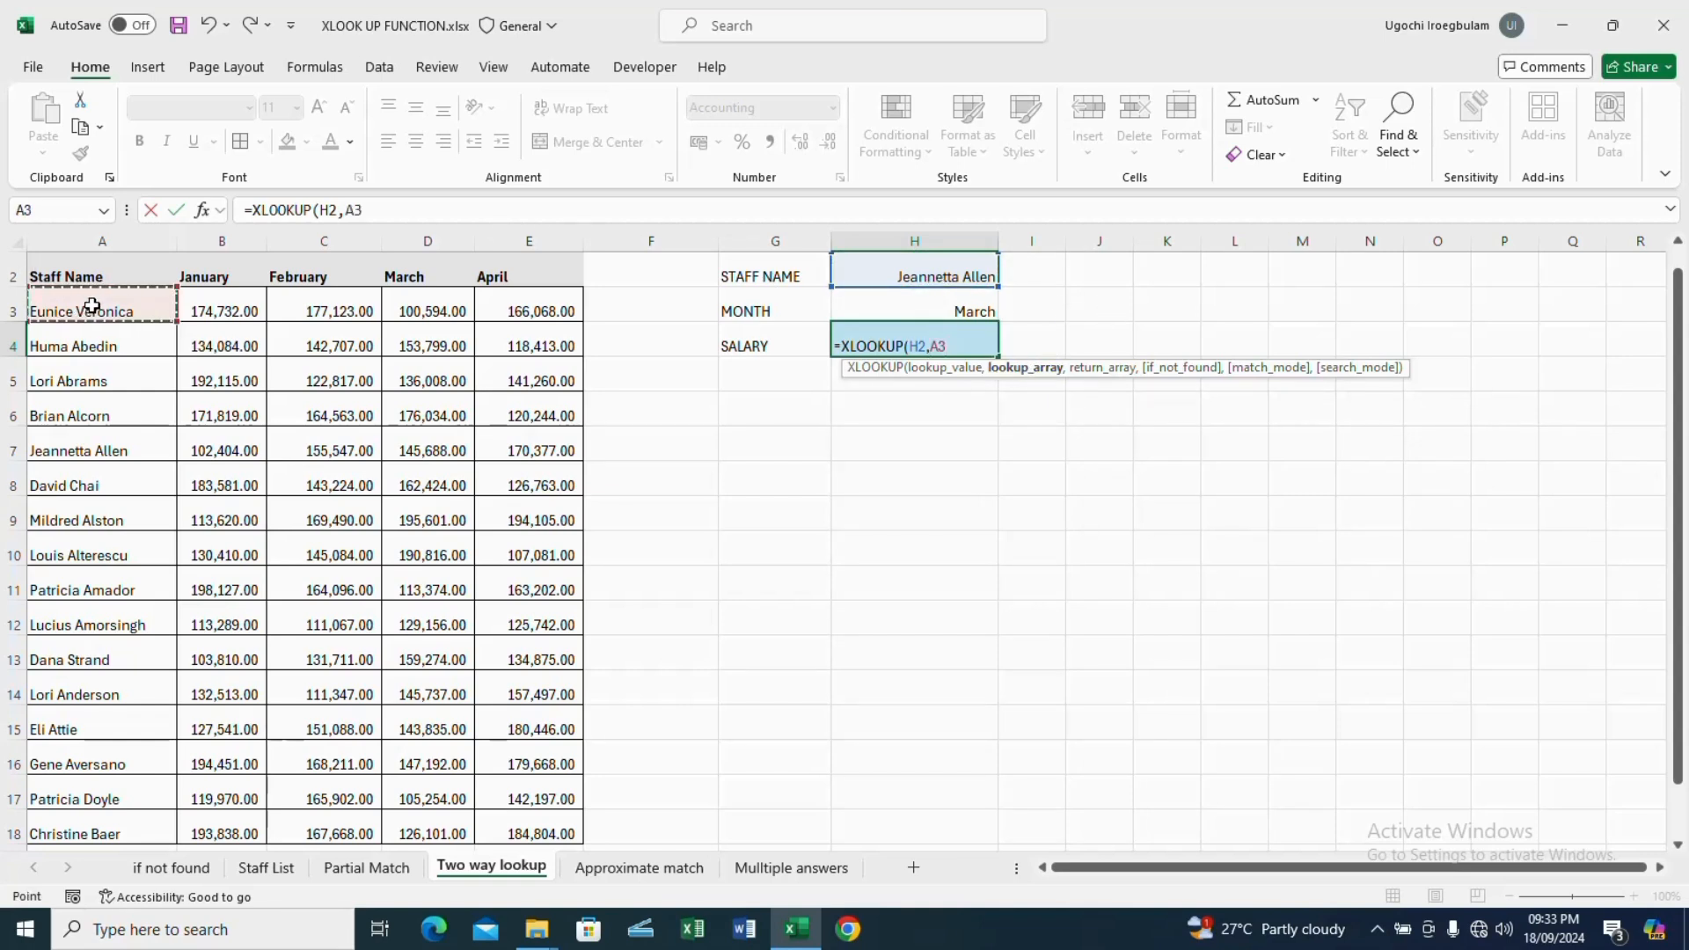
{"action": "key", "text": "ctrl+shift+Down"}
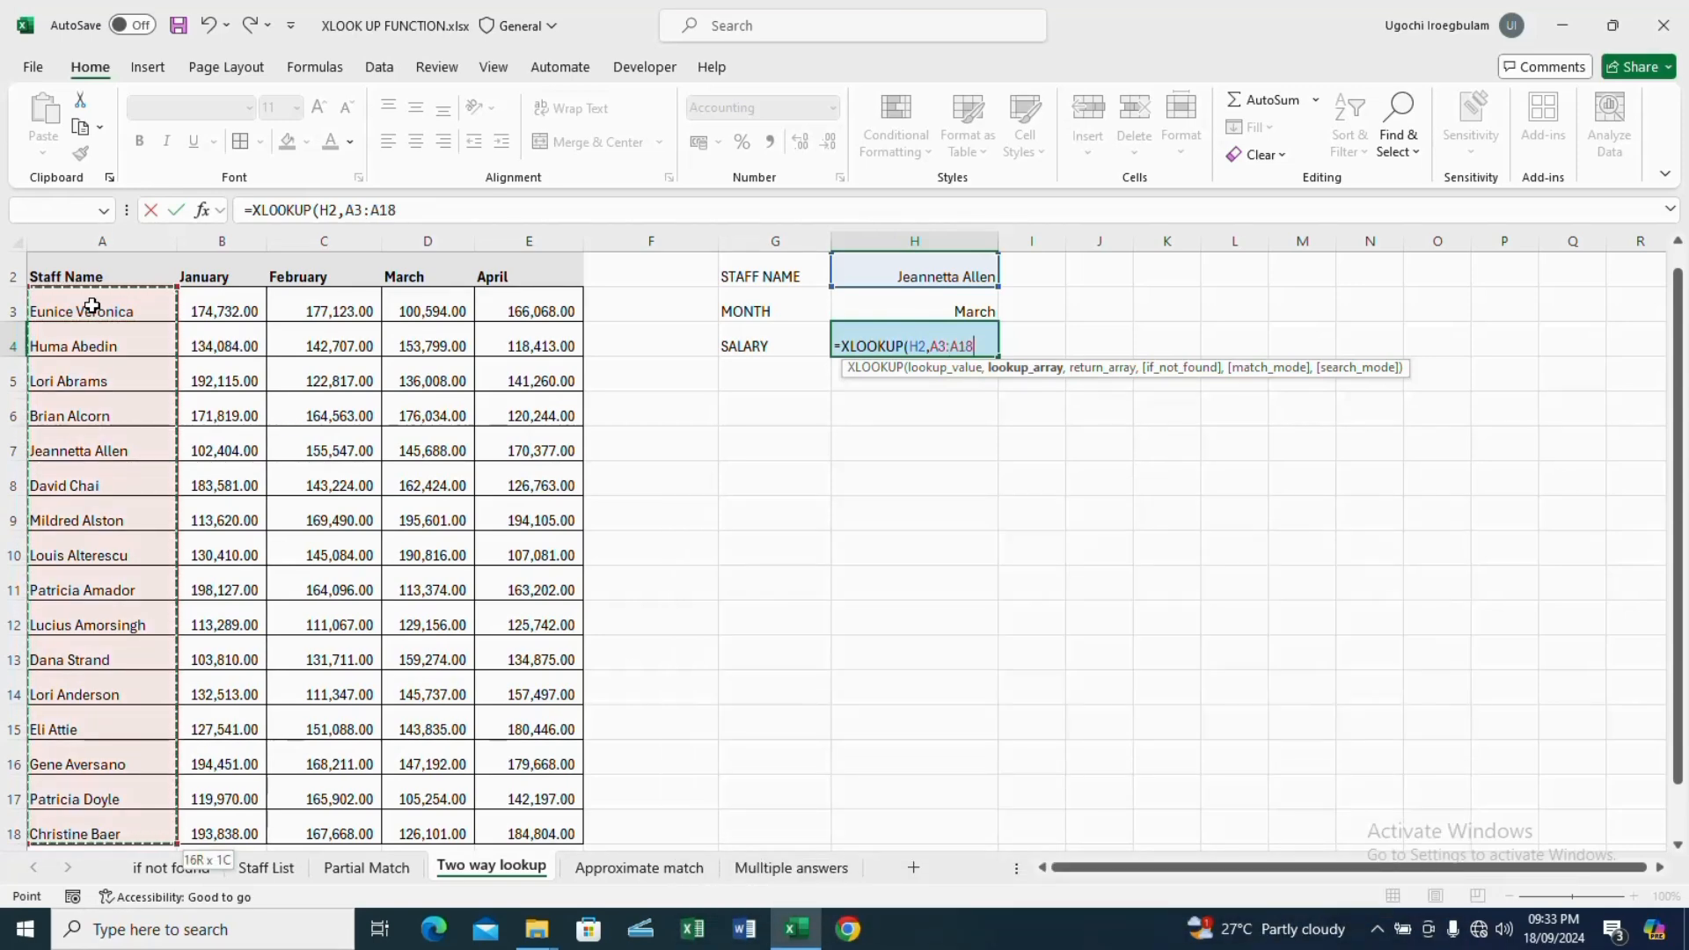
{"action": "type", "text": ","}
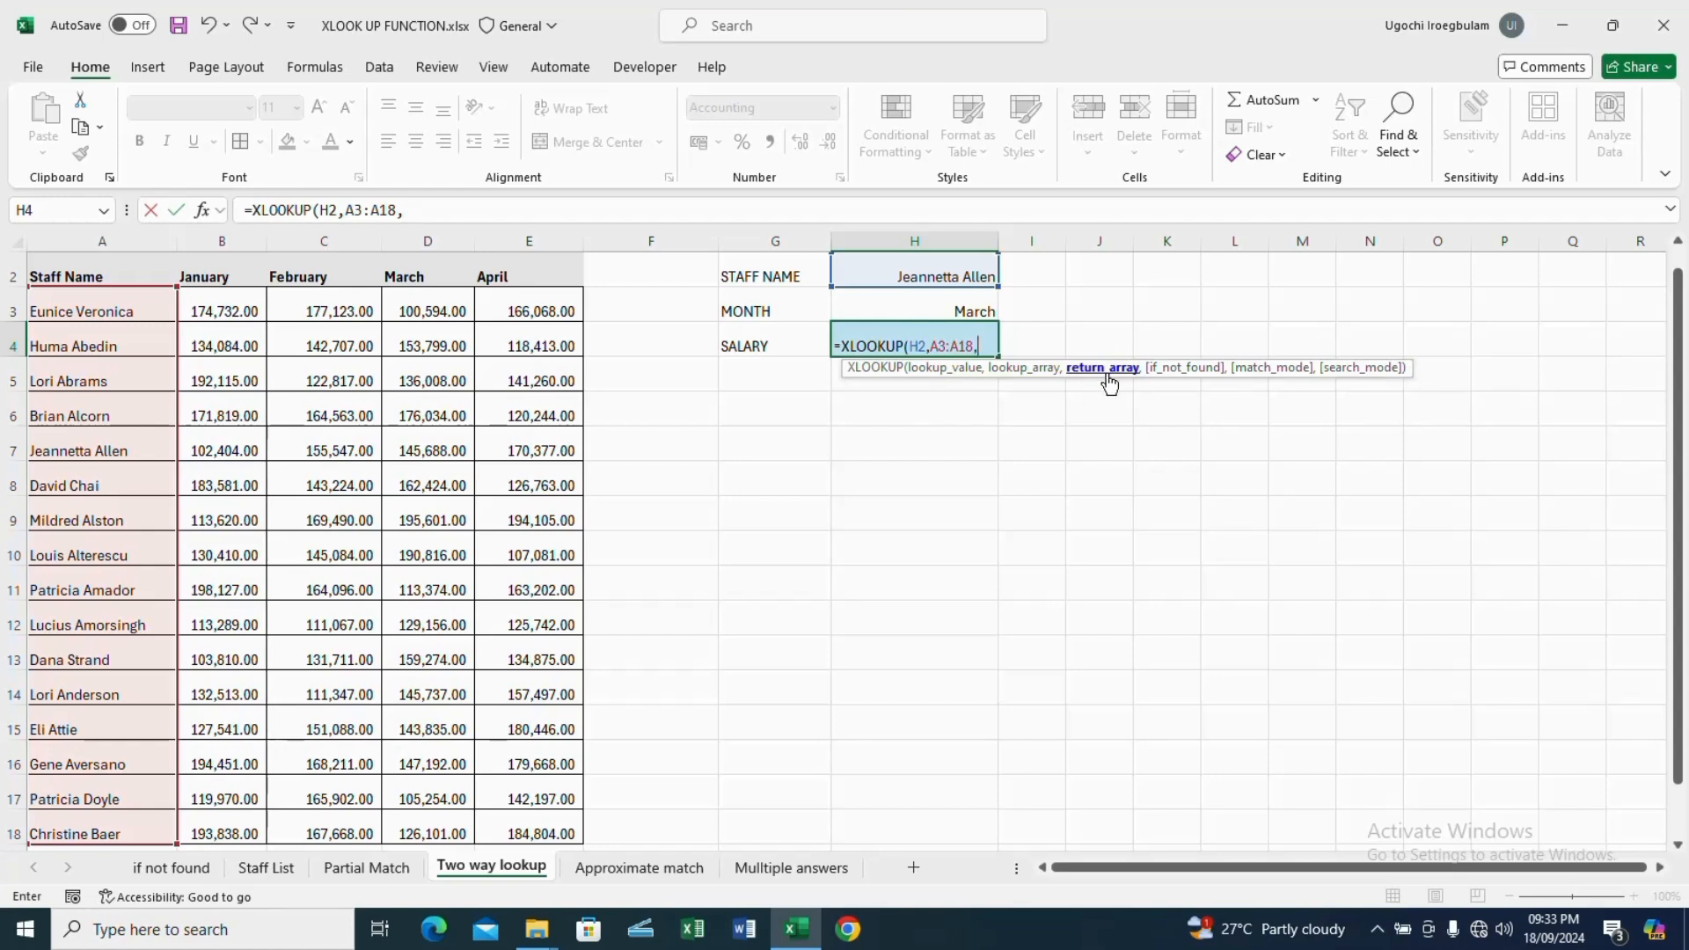
Nest a second XLOOKUP as the return array, with H3 as its lookup value and the month headers B2:E2 as its lookup array
{"action": "type", "text": "xlo"}
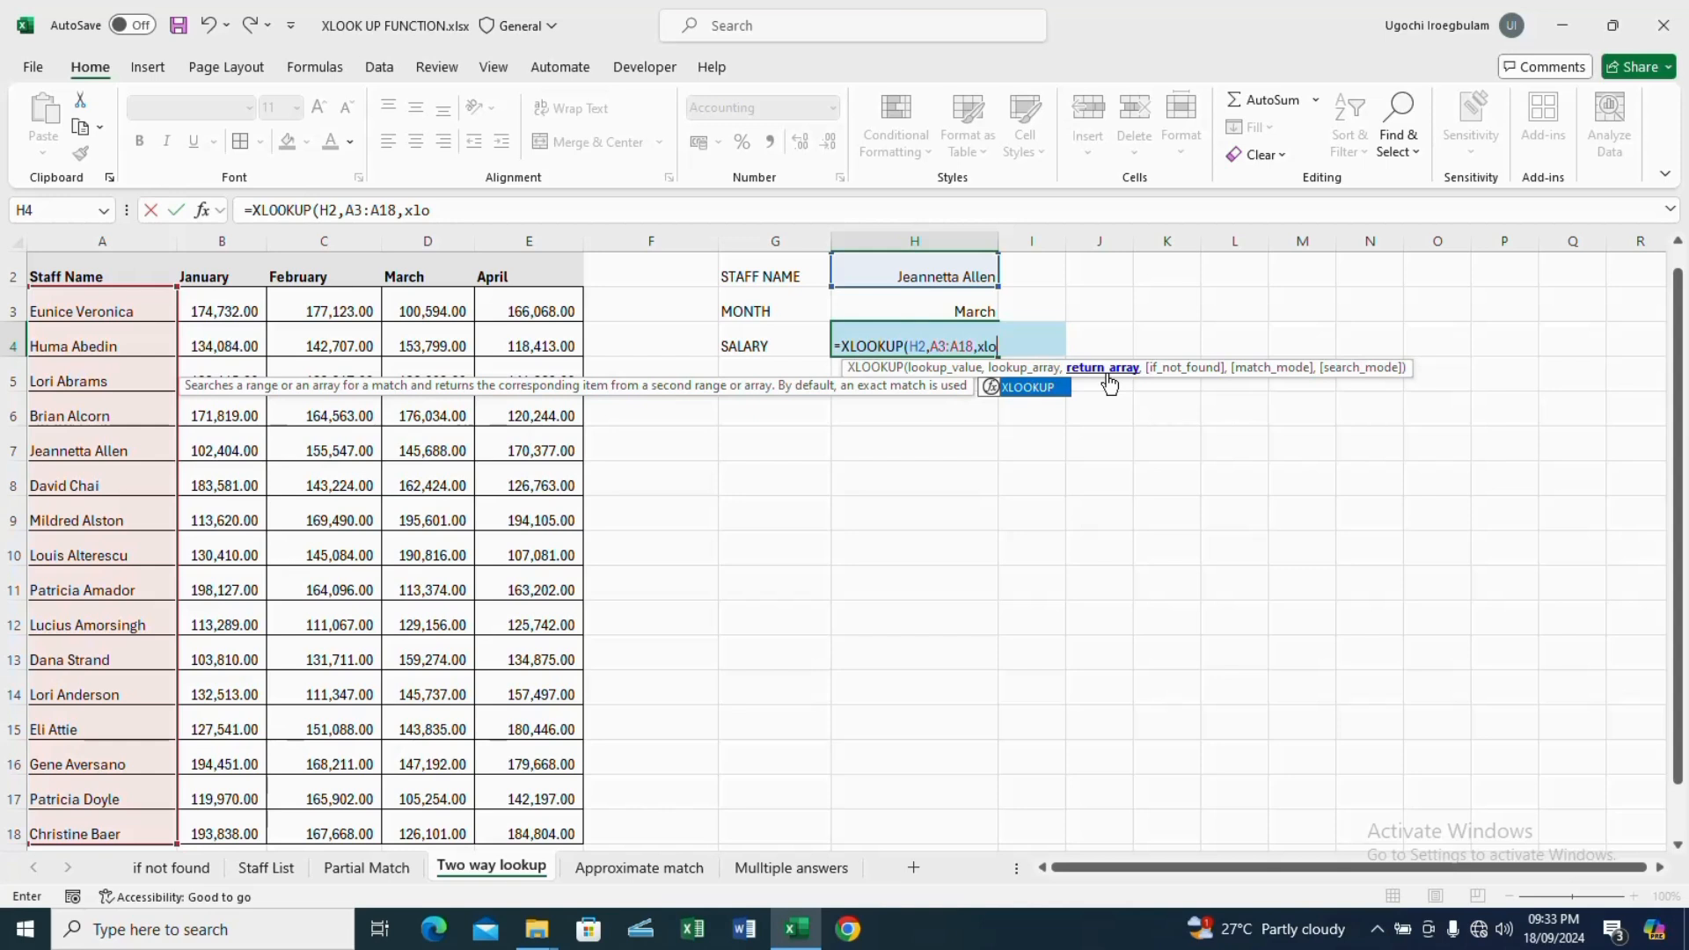
{"action": "key", "text": "Tab"}
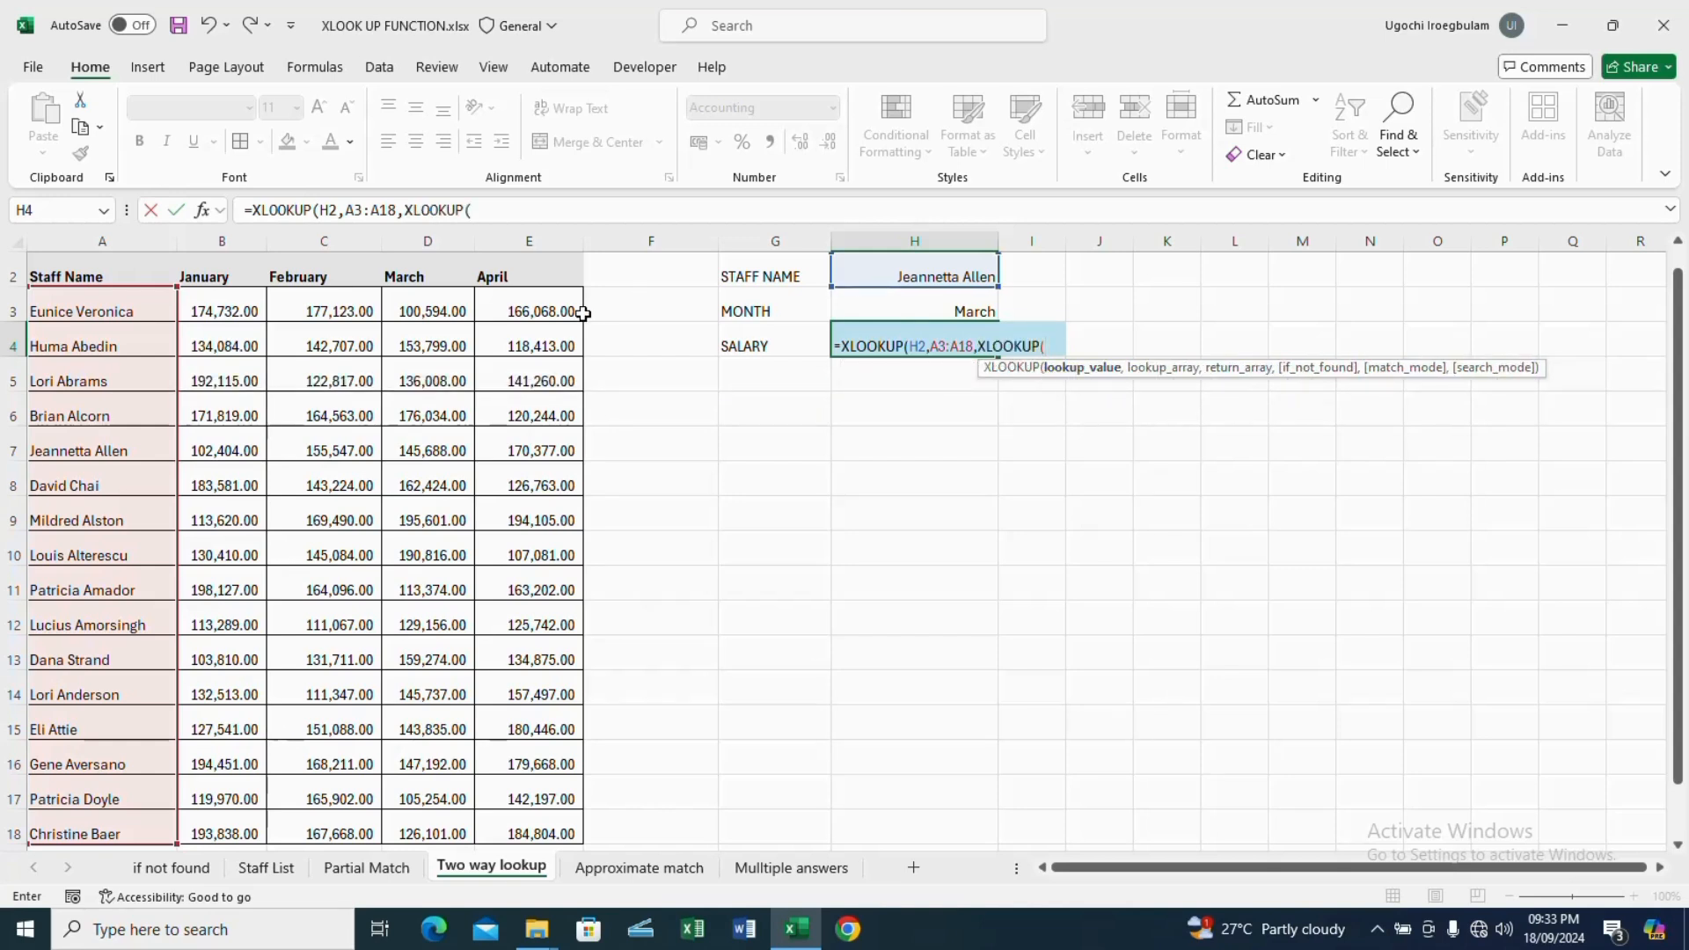
{"action": "left_click", "coordinate": [900, 304]}
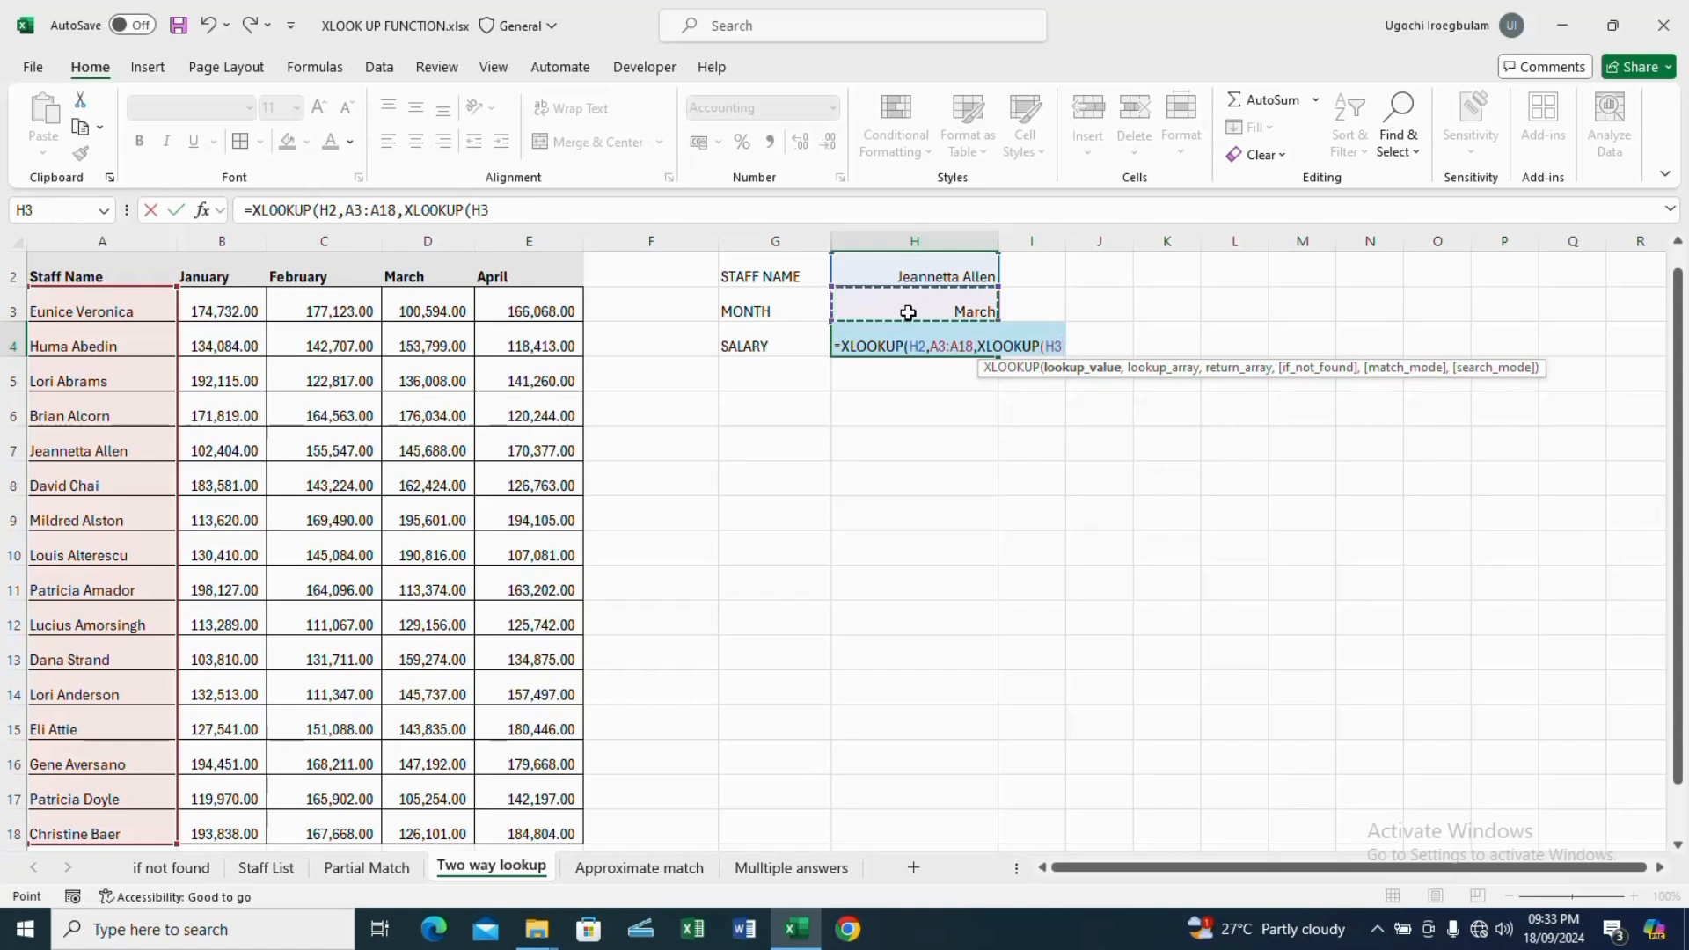
{"action": "type", "text": ","}
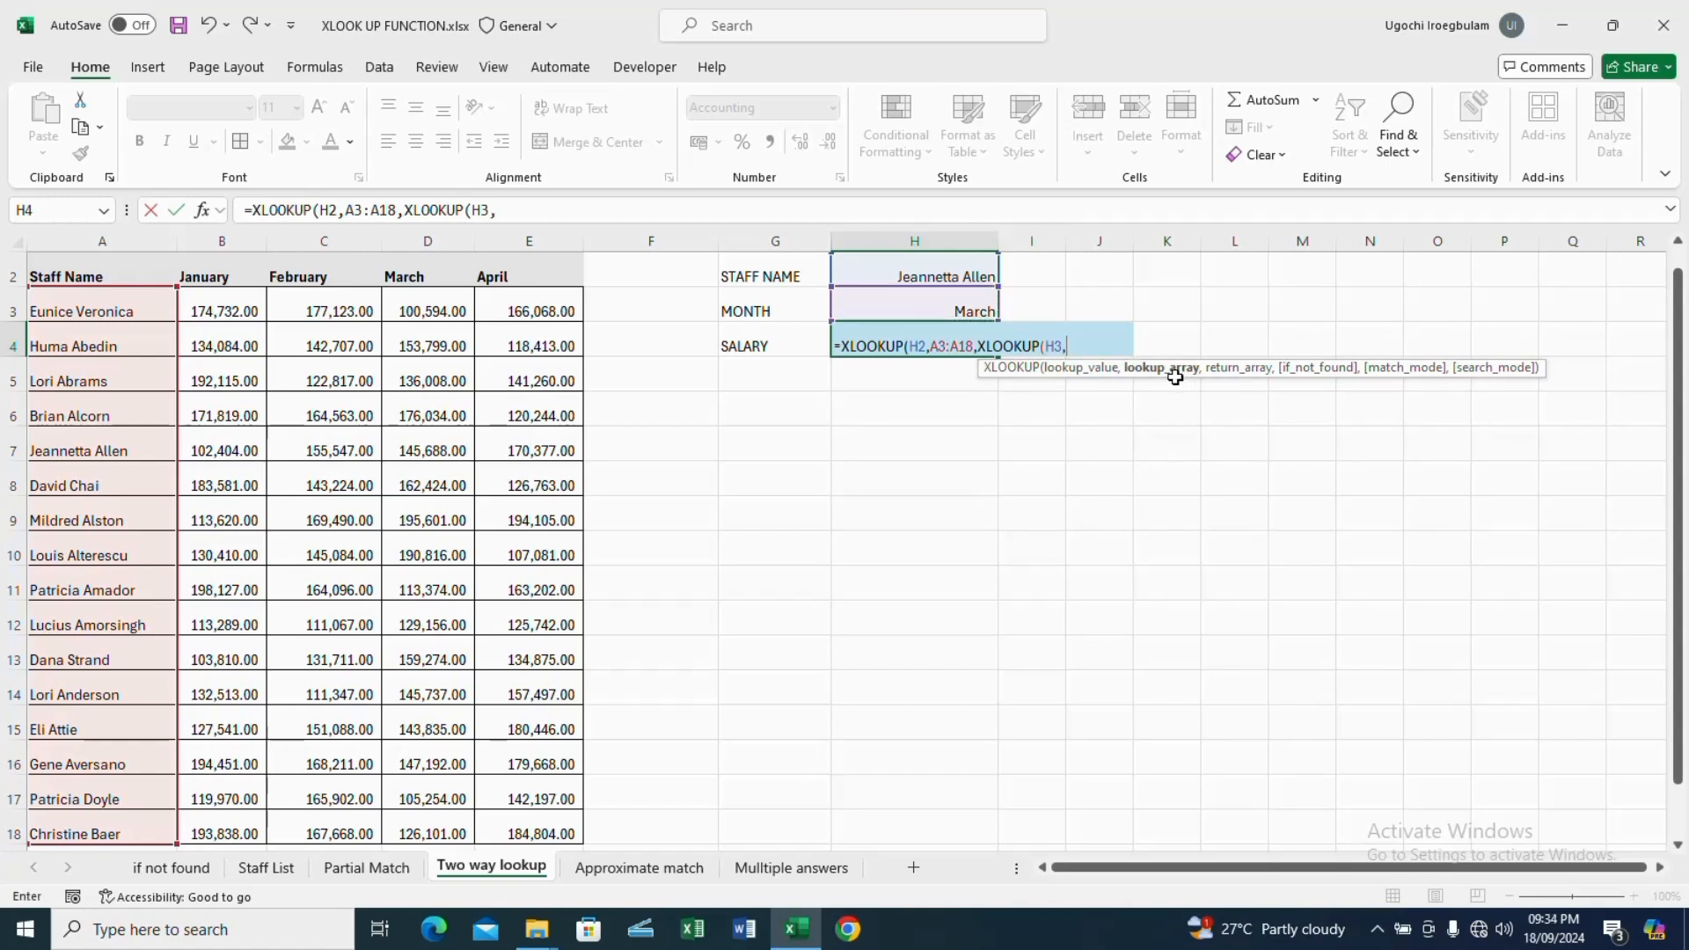
{"action": "left_click", "coordinate": [224, 280]}
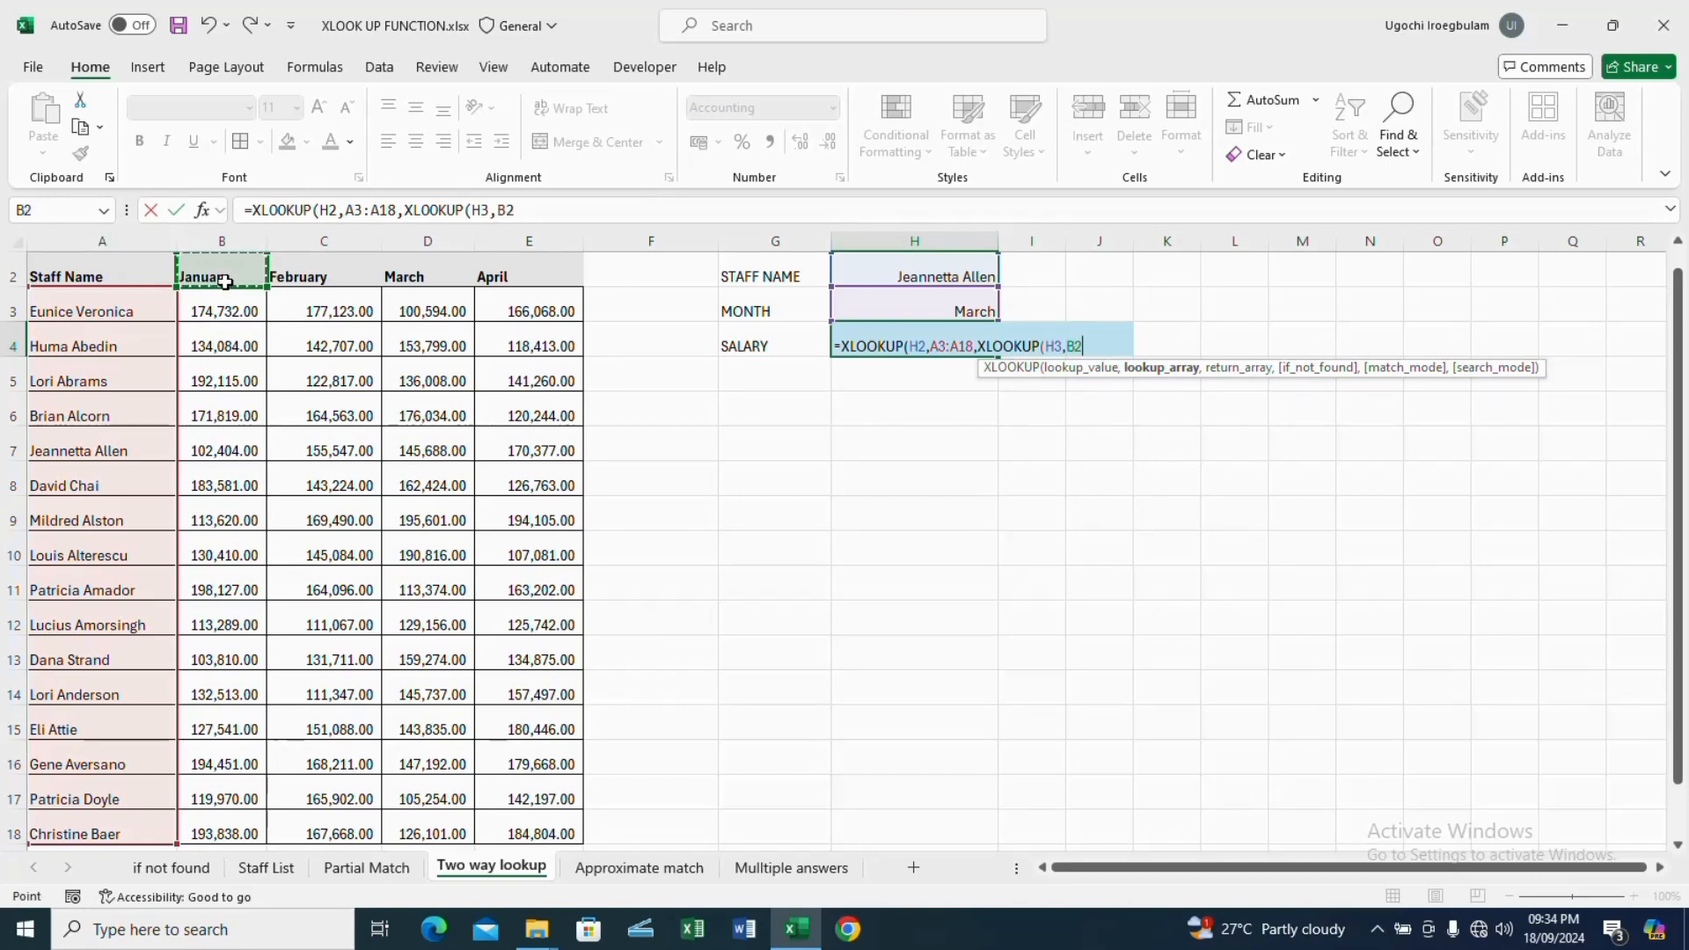
{"action": "key", "text": "ctrl+shift+Right"}
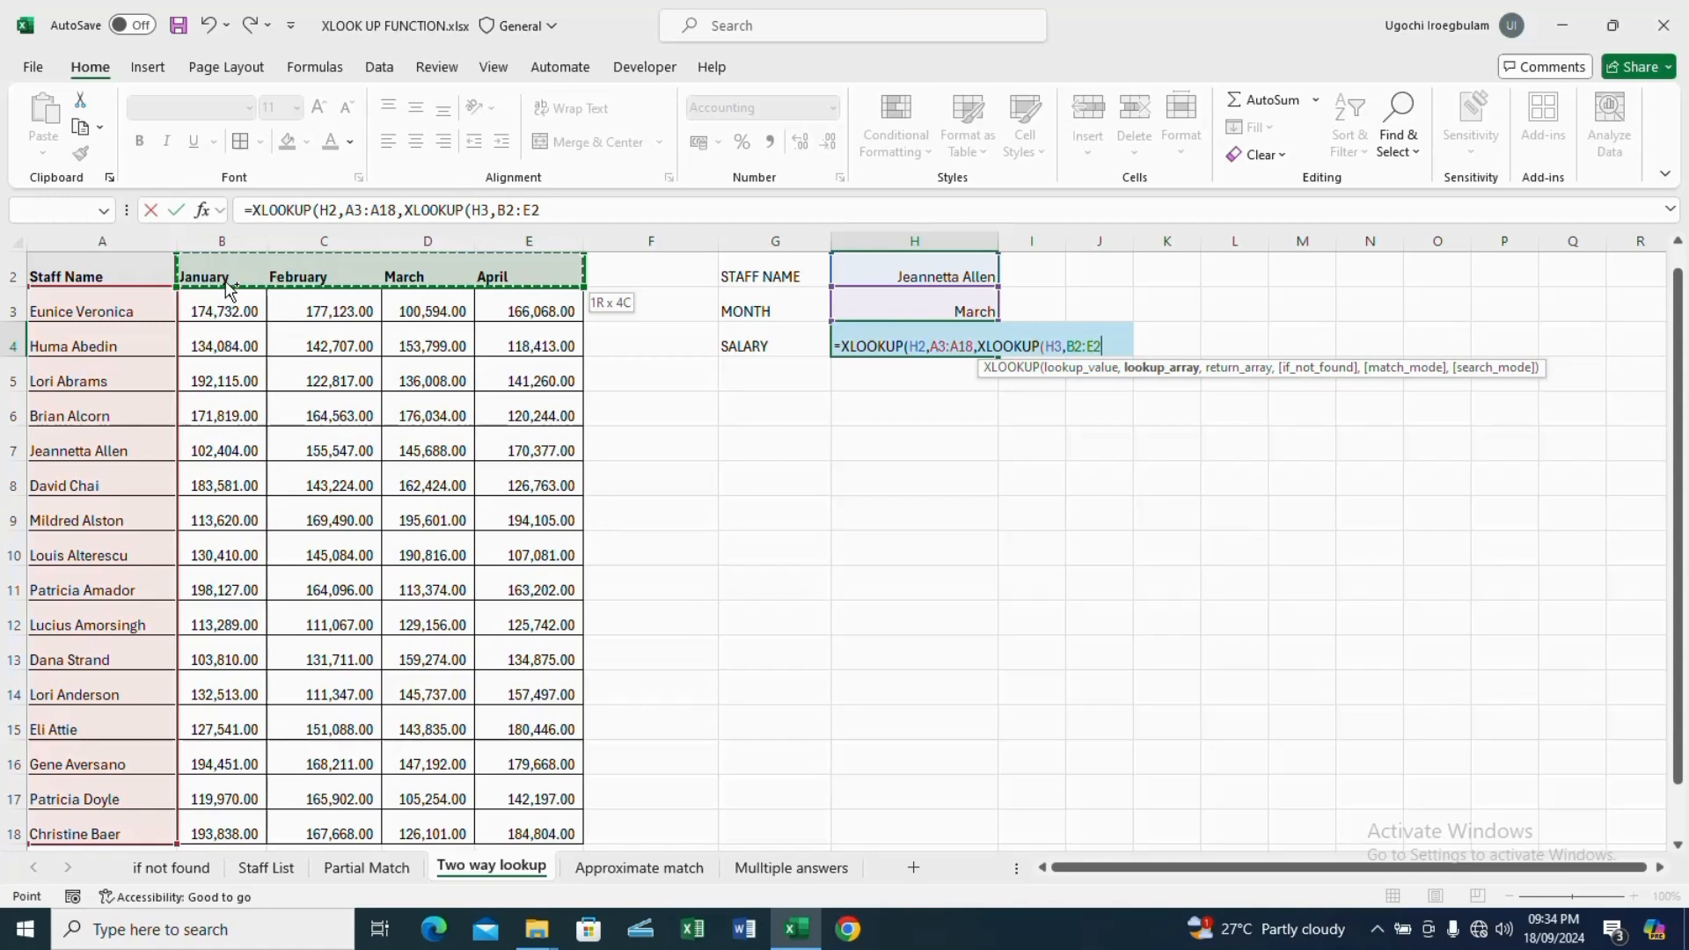
{"action": "type", "text": ","}
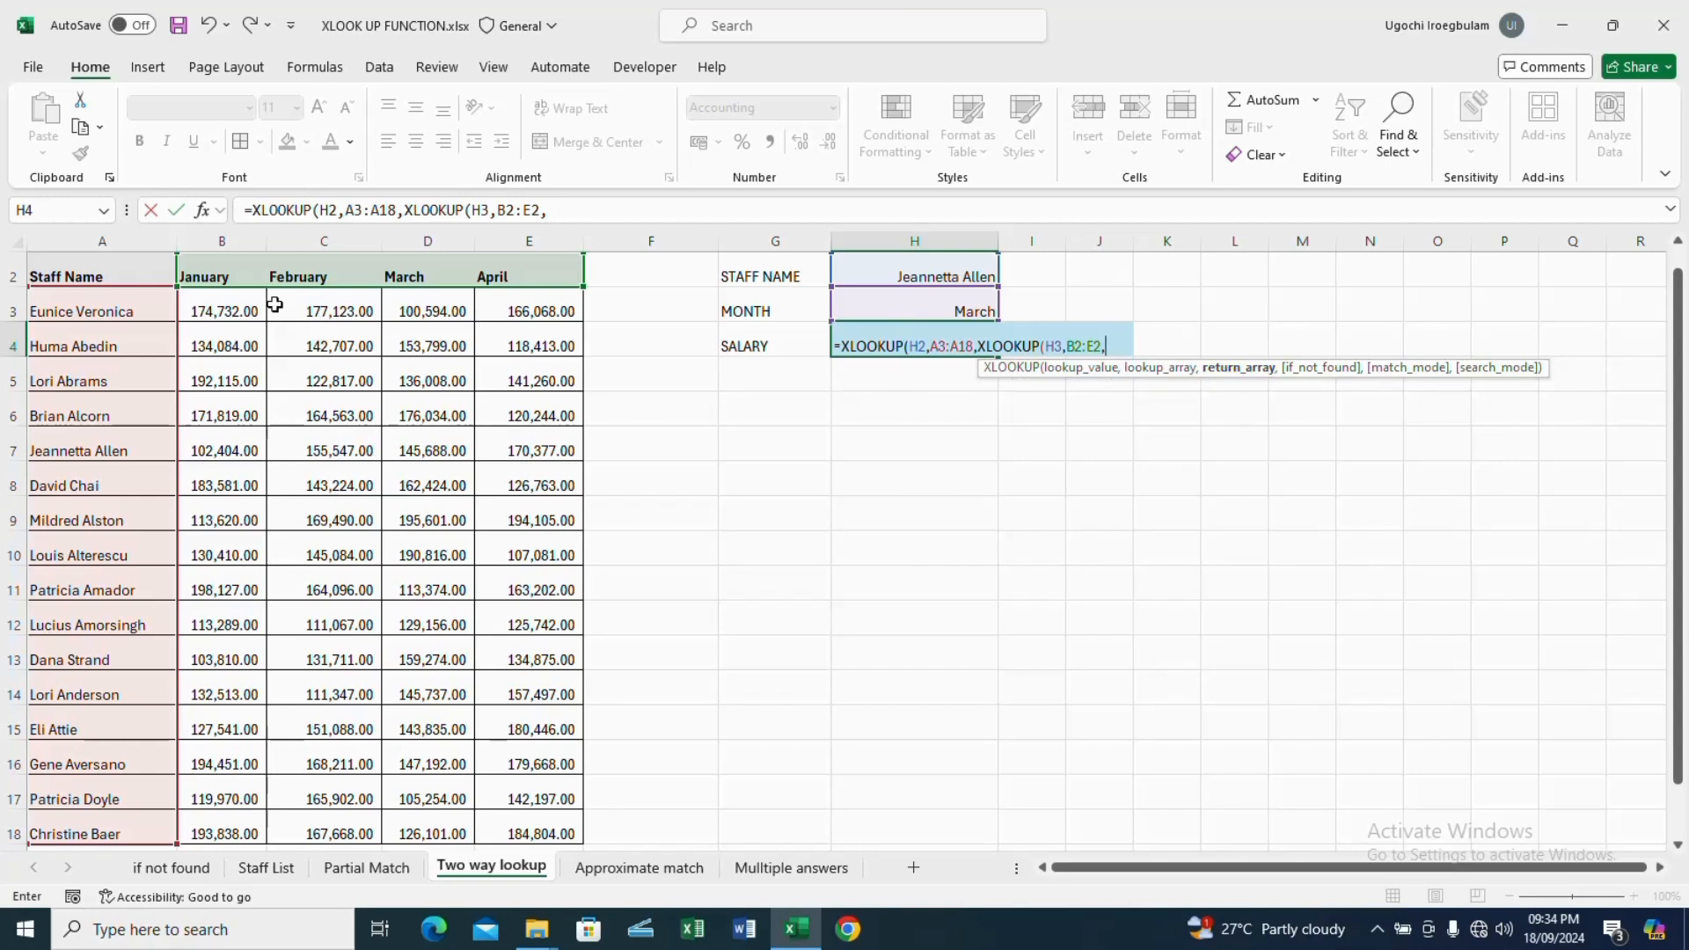
Use B3:E18 as the nested XLOOKUP's return array, complete the formula in H4 and compare its result with D7
{"action": "left_click", "coordinate": [229, 309]}
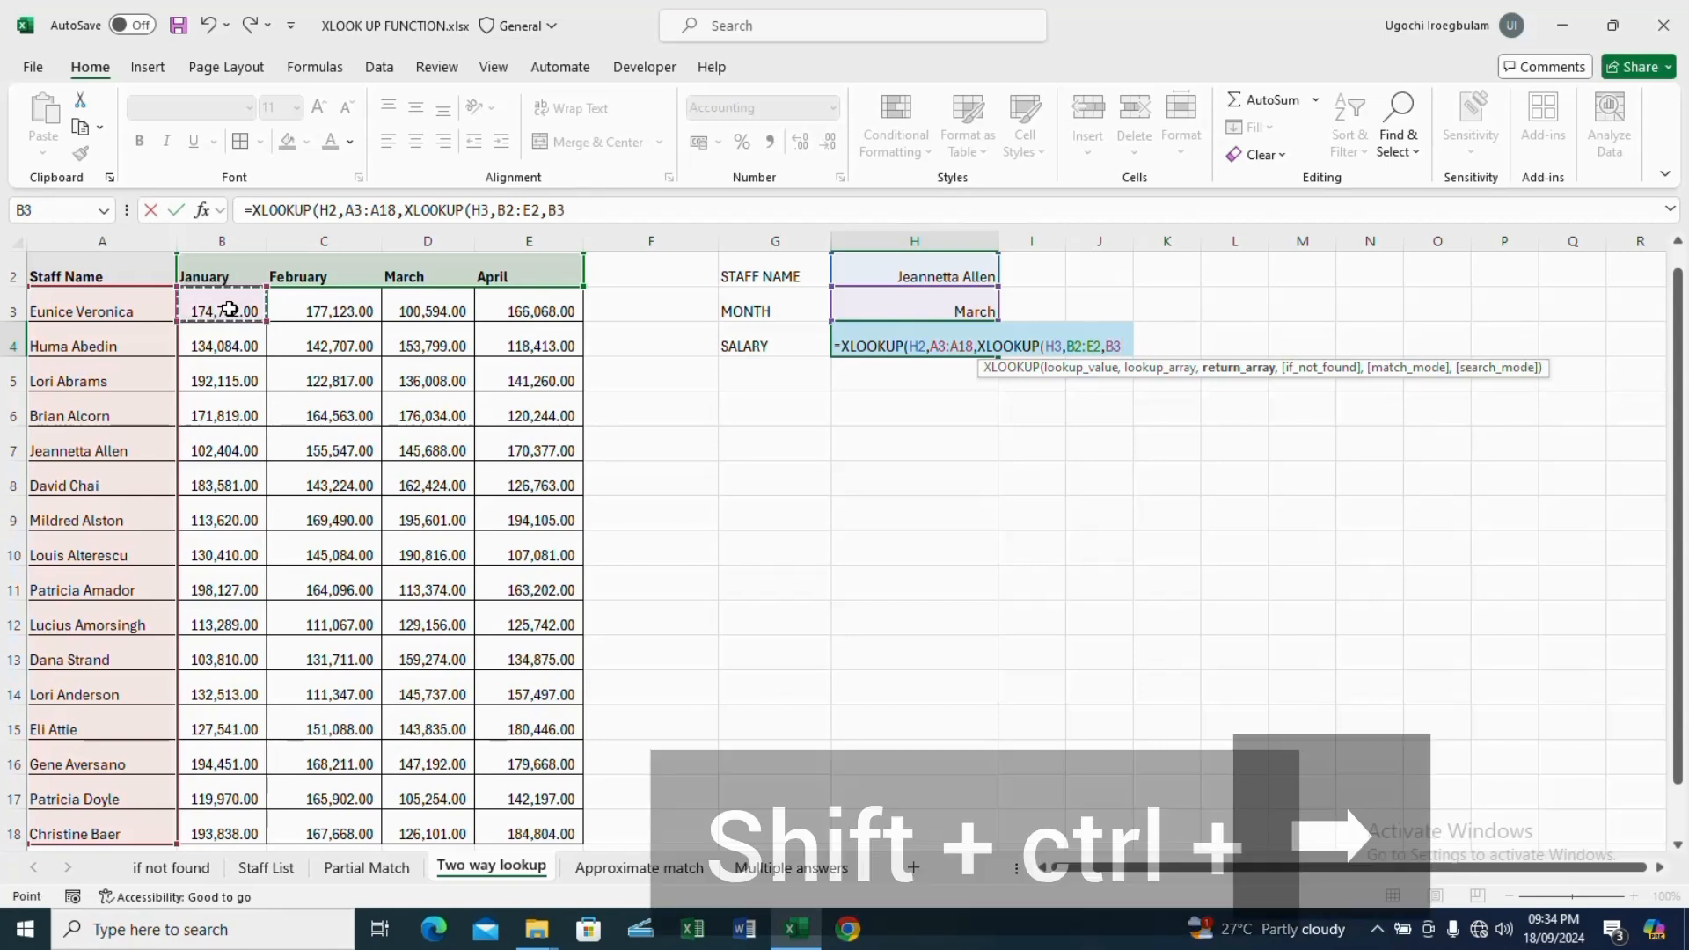
{"action": "key", "text": "ctrl+shift+Right"}
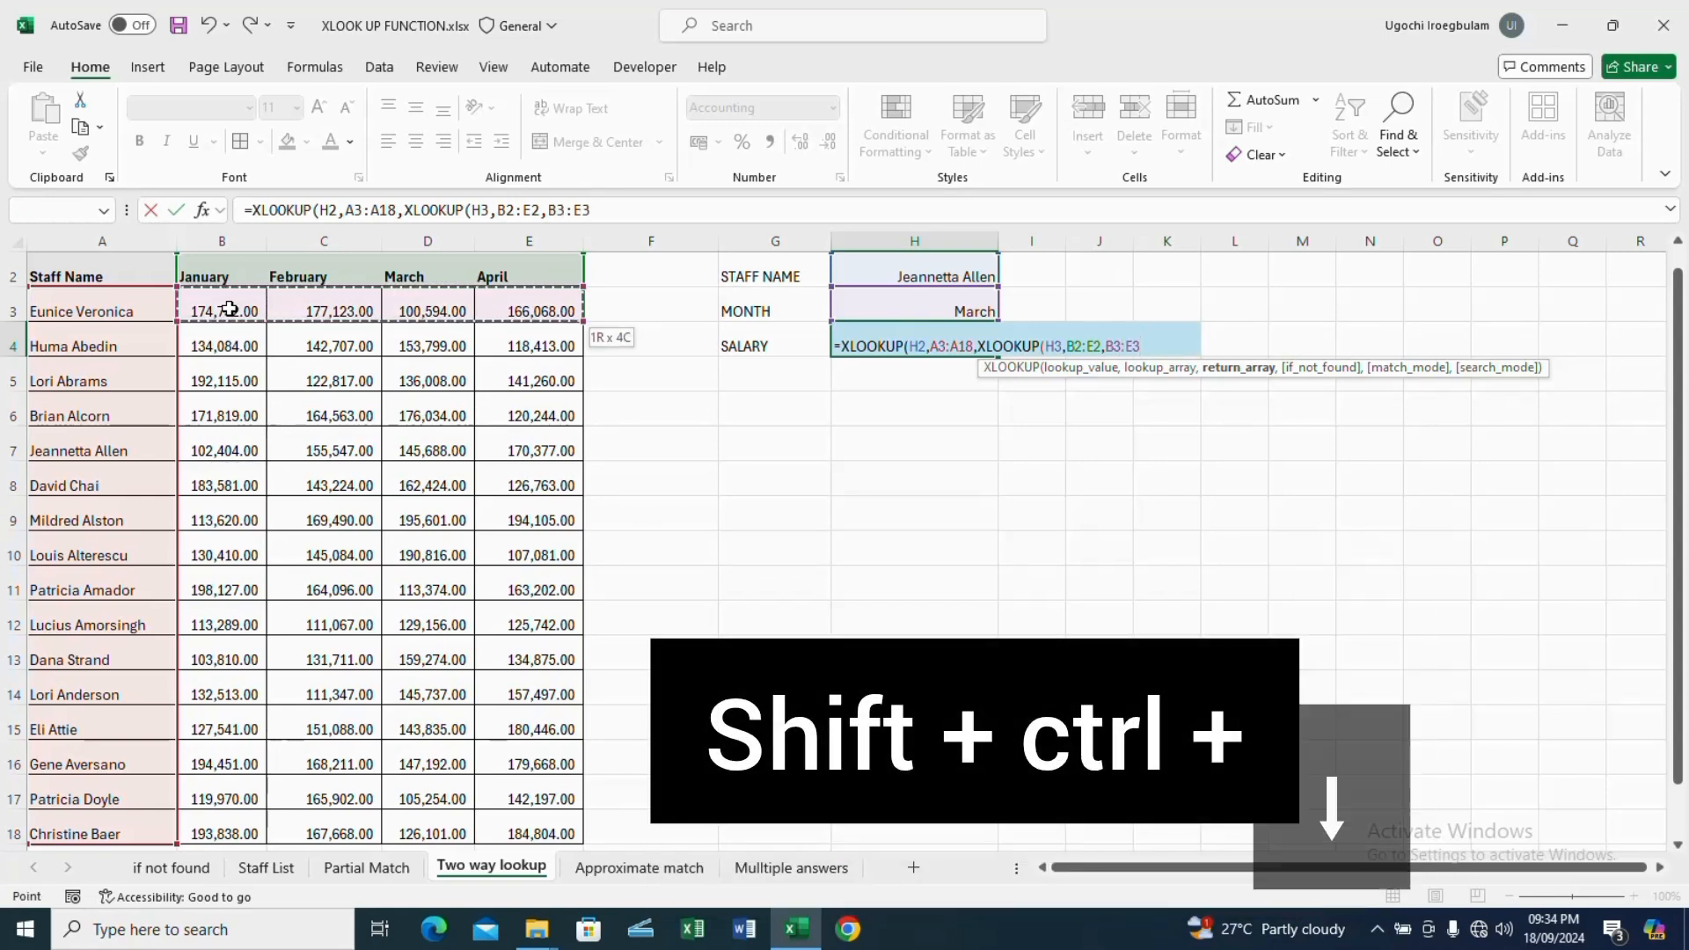
{"action": "key", "text": "ctrl+shift+Down"}
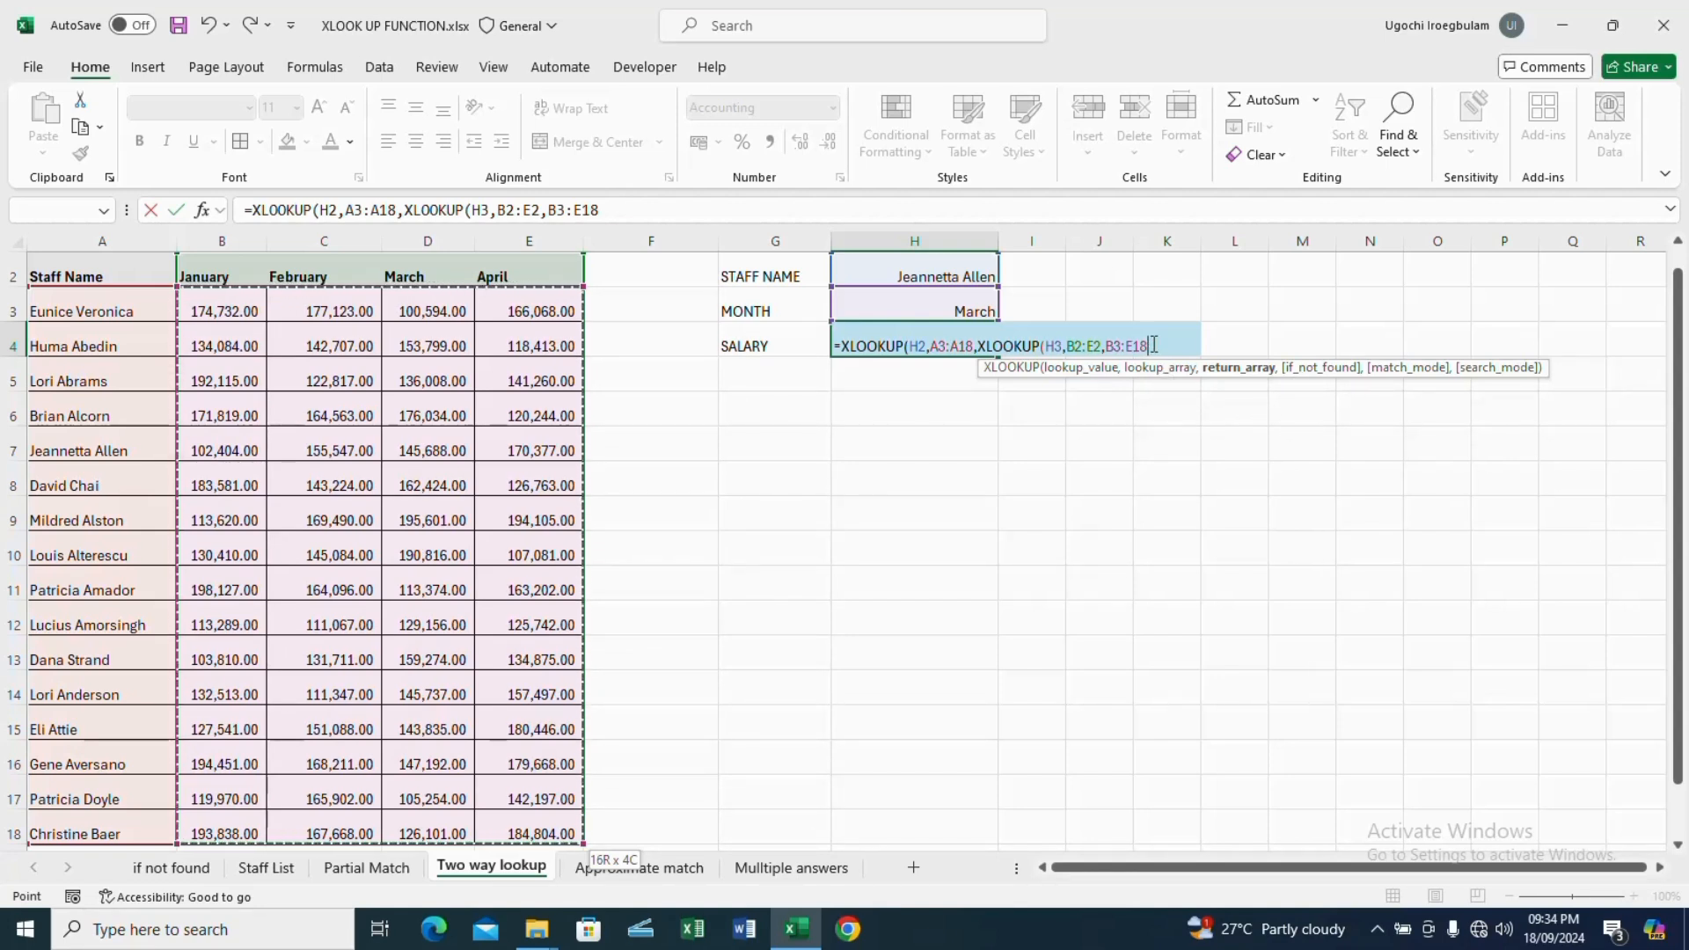
{"action": "type", "text": ")"}
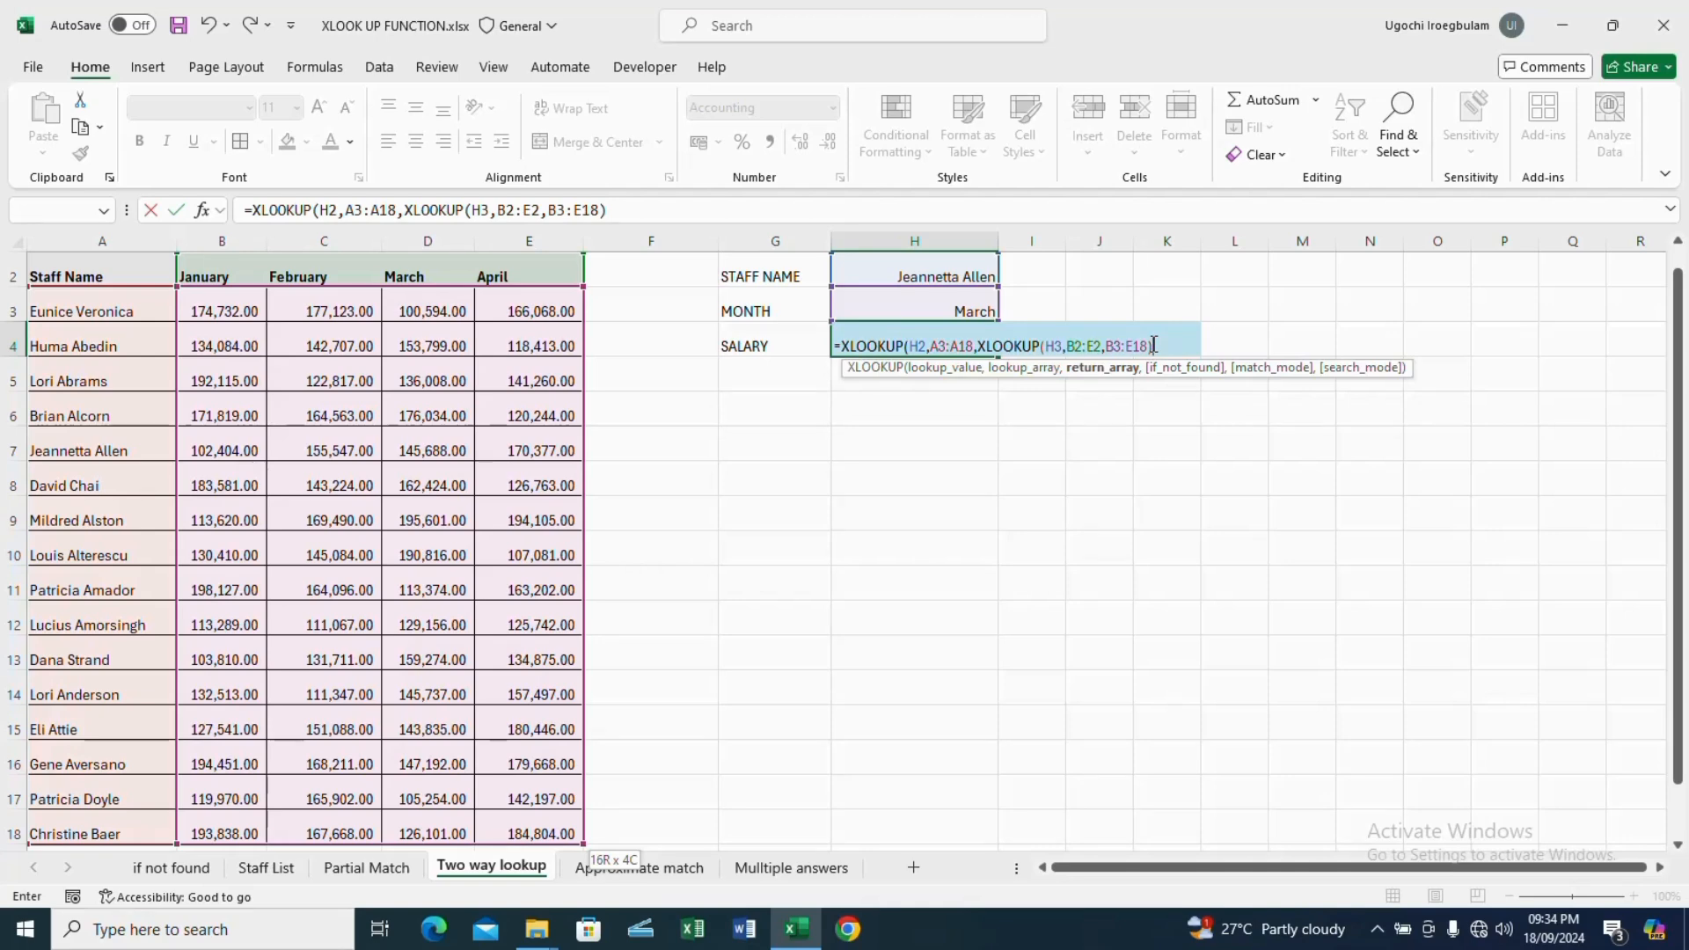
{"action": "type", "text": ")"}
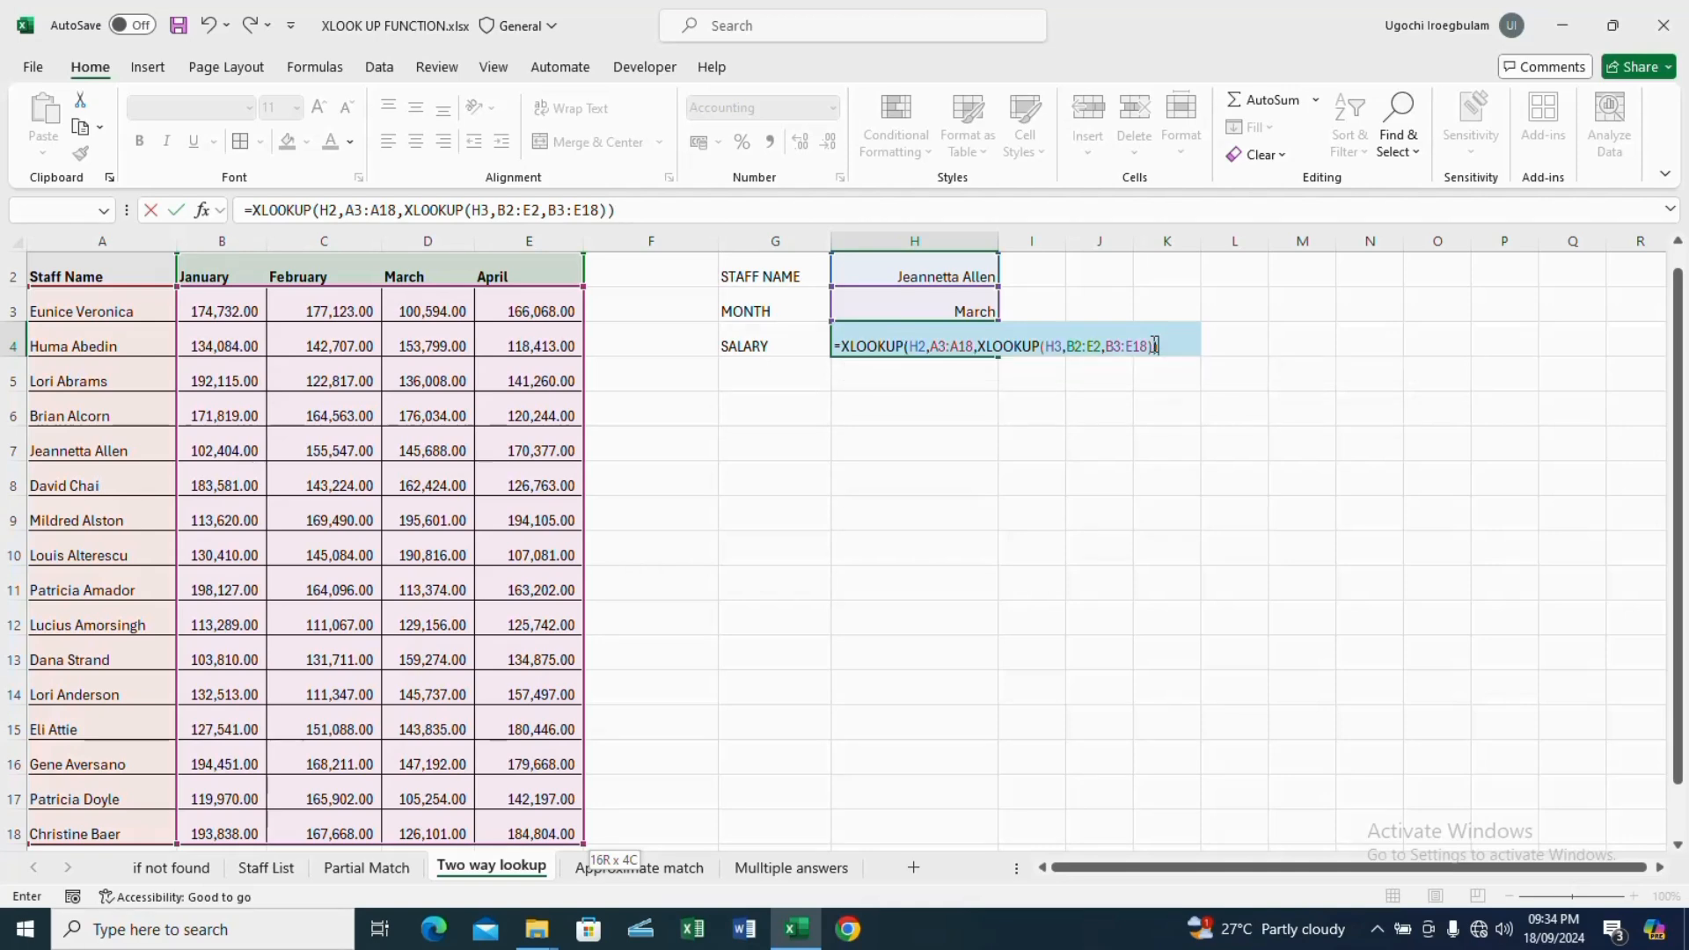
{"action": "key", "text": "Return"}
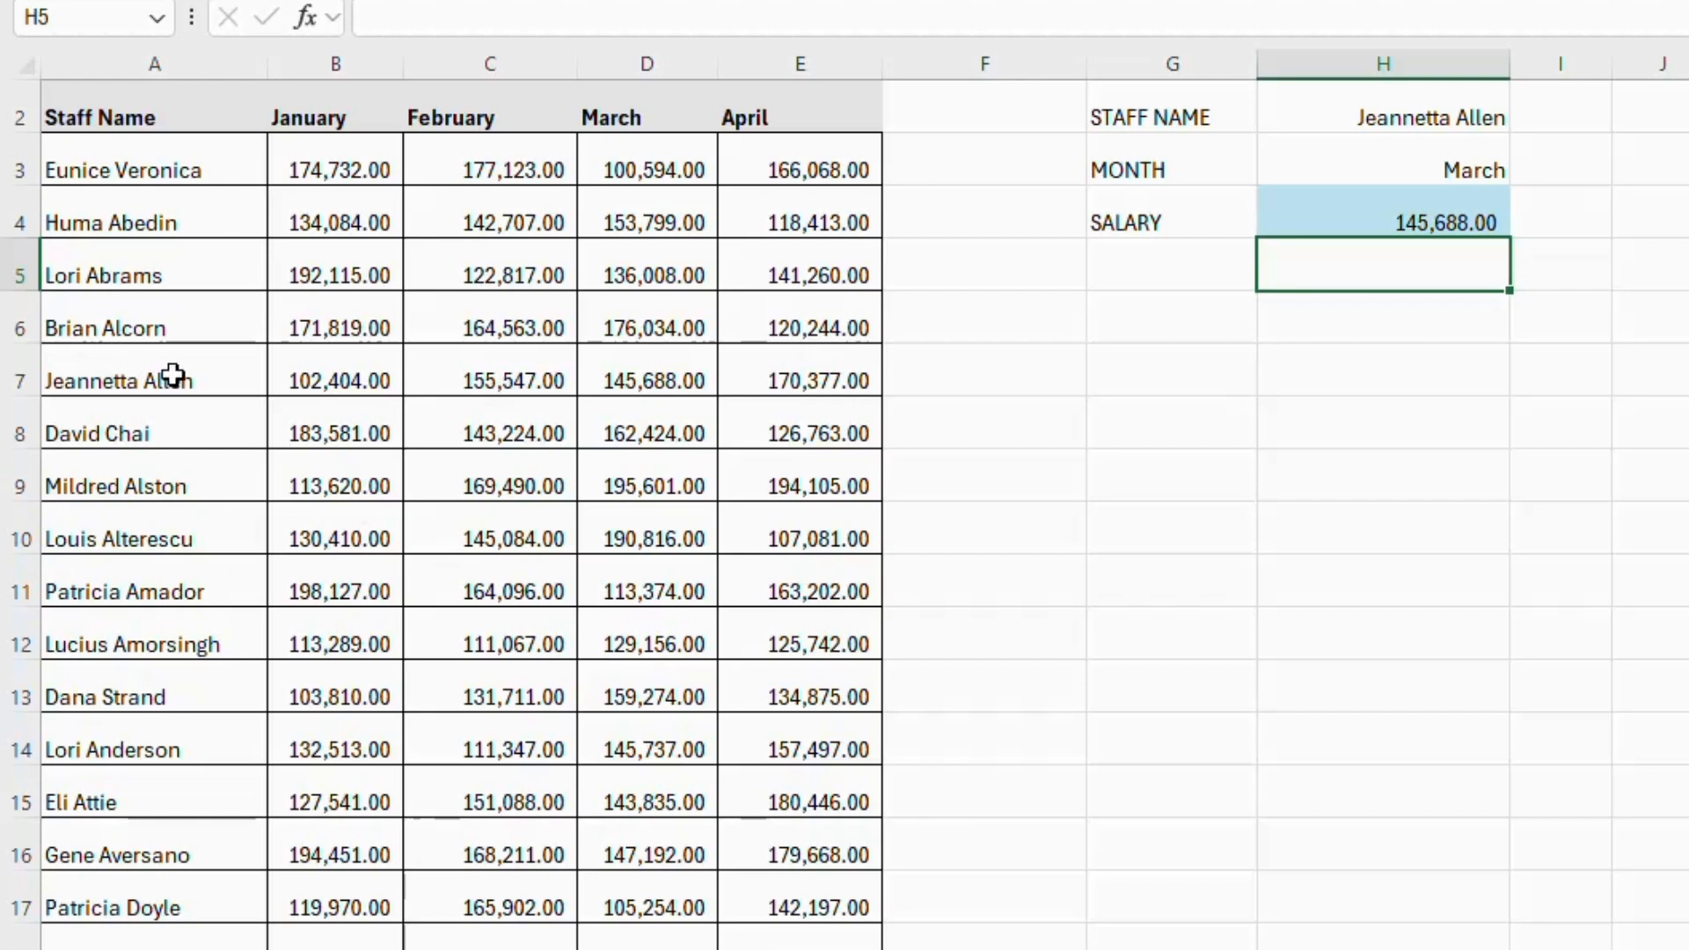
{"action": "left_click", "coordinate": [648, 377]}
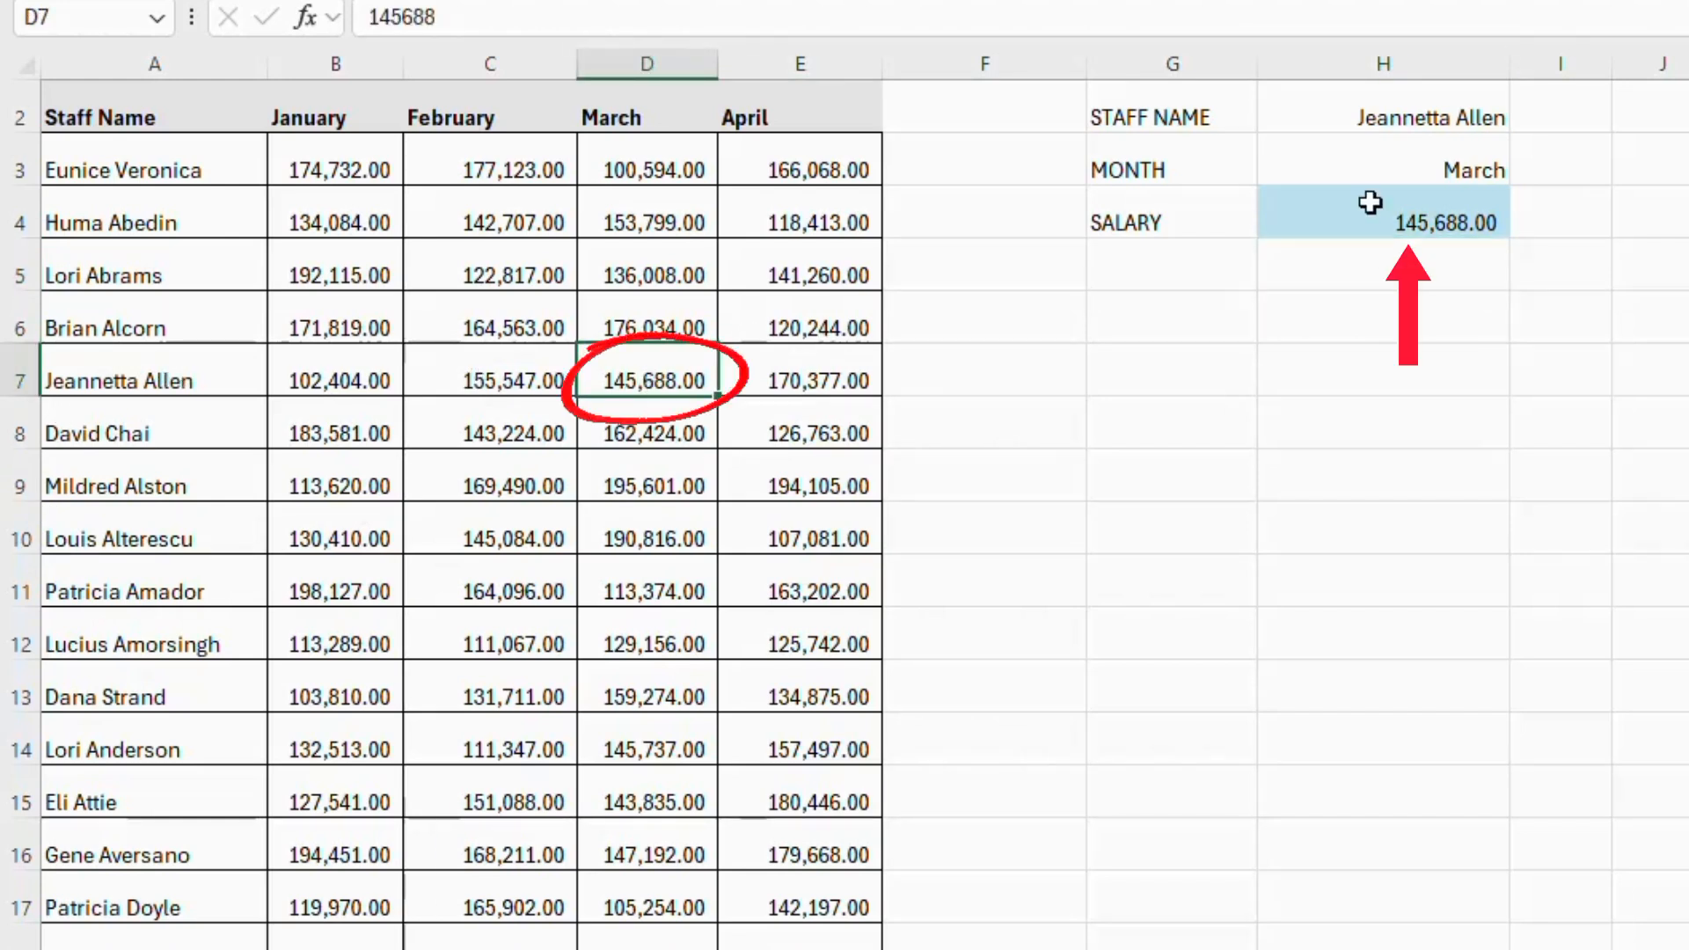
Choose the row 3 staff member as staff name in H2 and compare the salary in H4 with D3
{"action": "left_click", "coordinate": [1432, 117]}
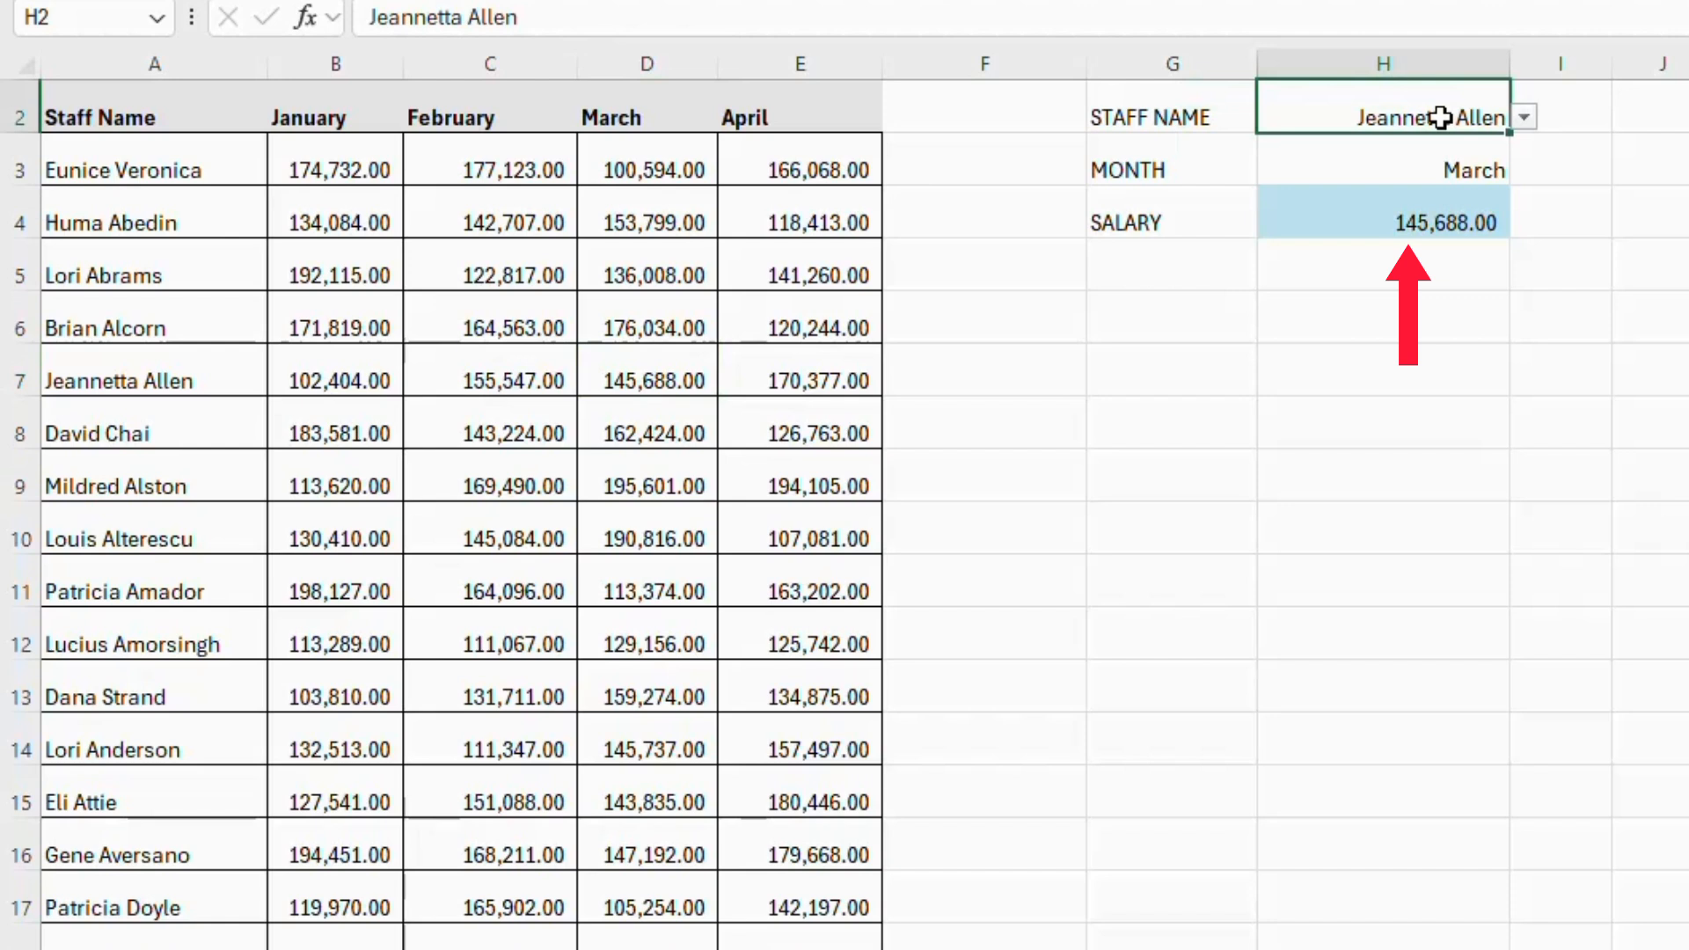
{"action": "left_click", "coordinate": [1524, 118]}
{"action": "left_click", "coordinate": [1466, 150]}
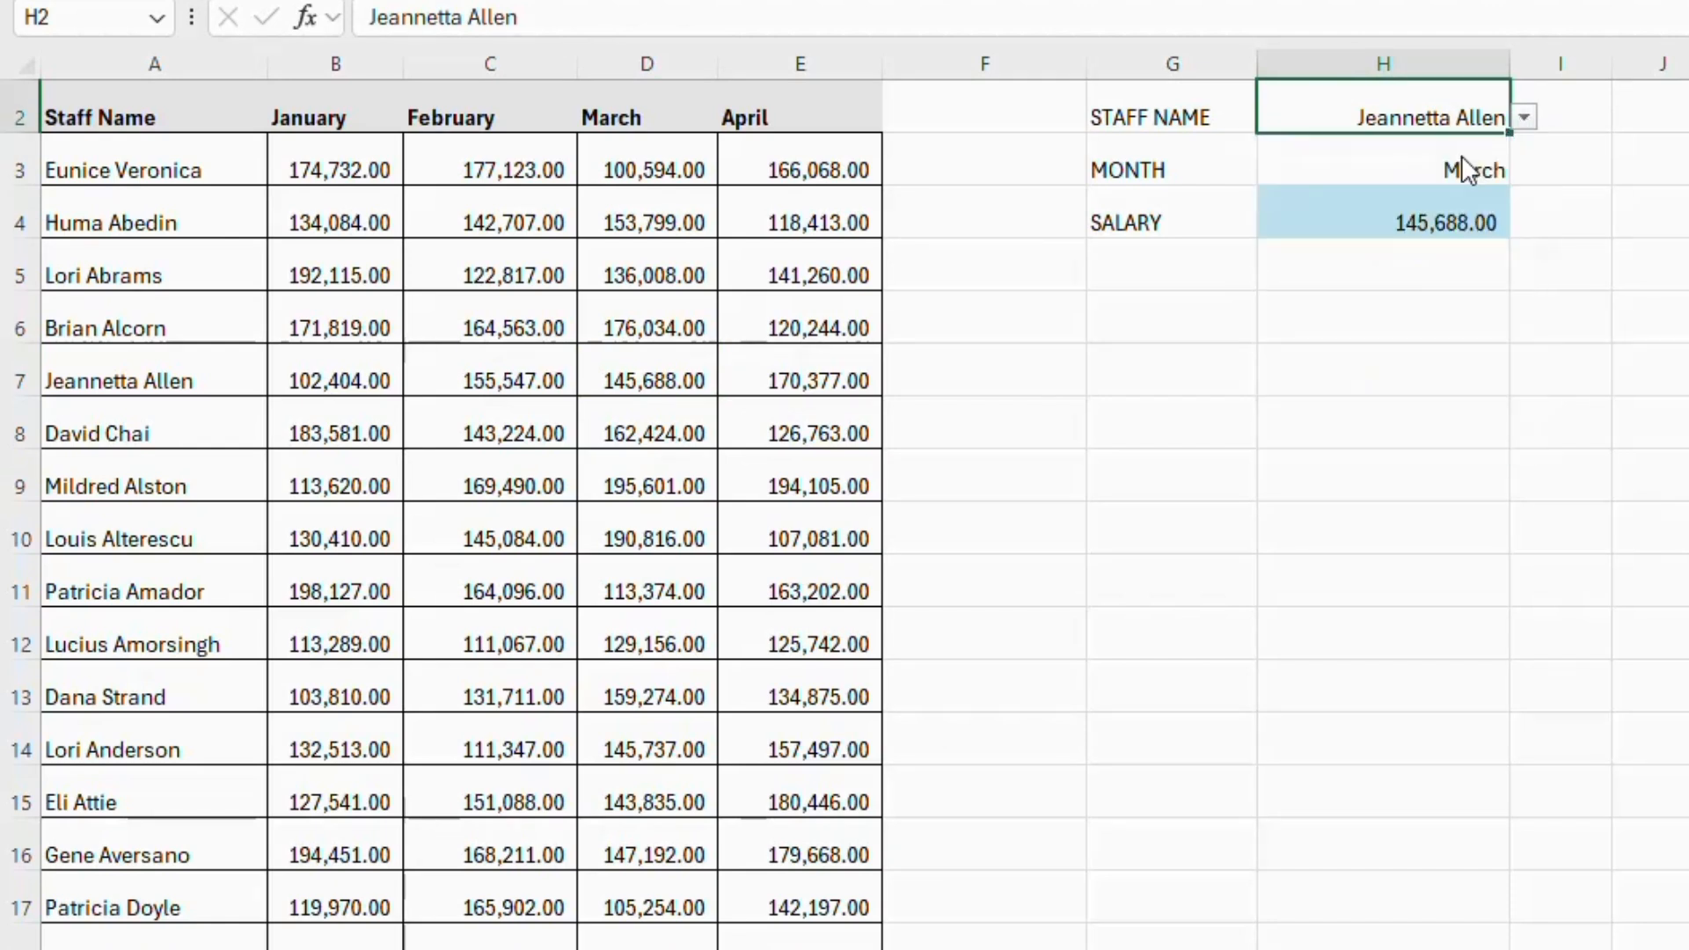
{"action": "left_click", "coordinate": [648, 178]}
Change the month in H3 to January and compare the salary in H4 with B3
{"action": "left_click", "coordinate": [1388, 156]}
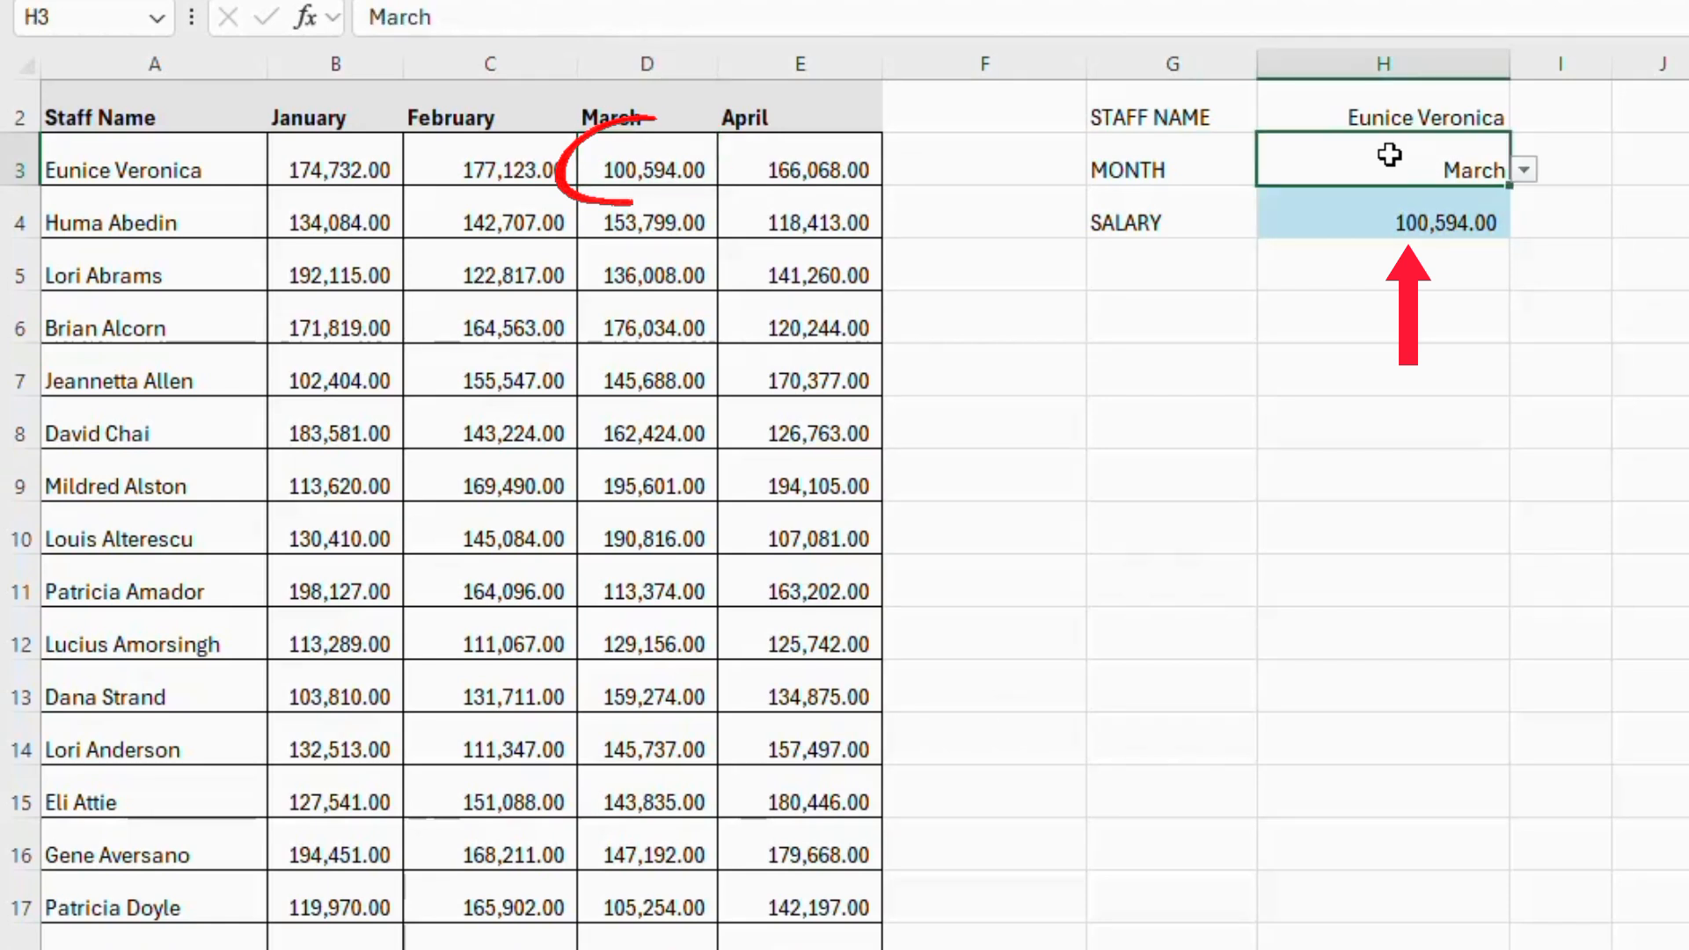
{"action": "left_click", "coordinate": [1524, 172]}
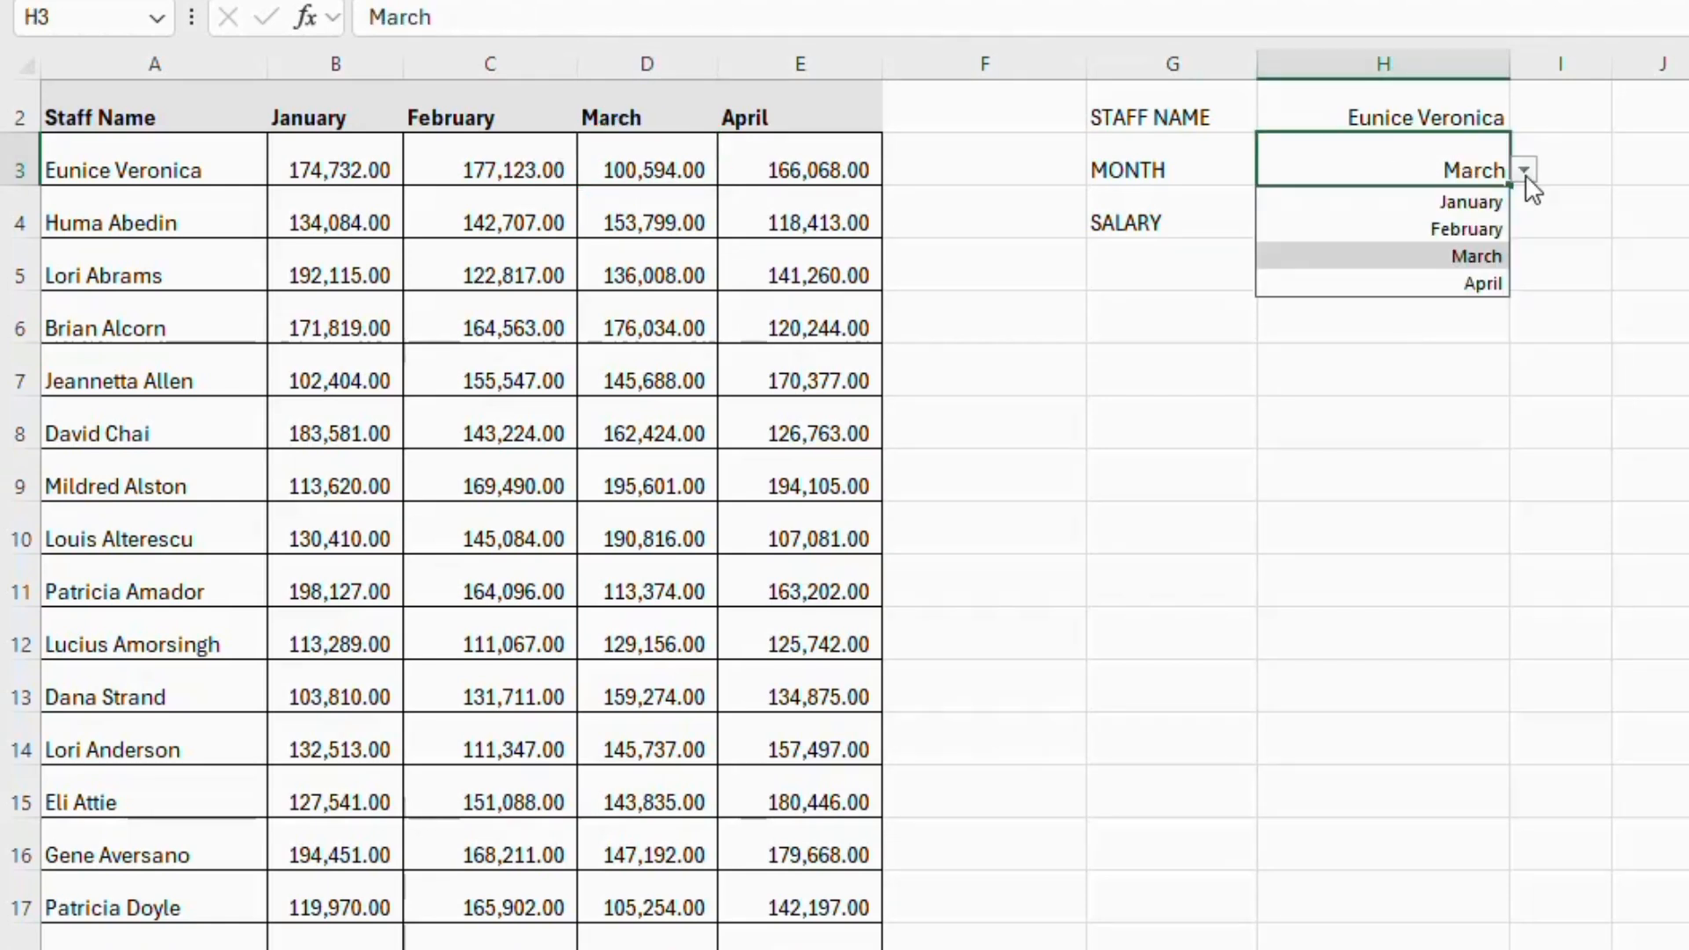
{"action": "left_click", "coordinate": [1474, 210]}
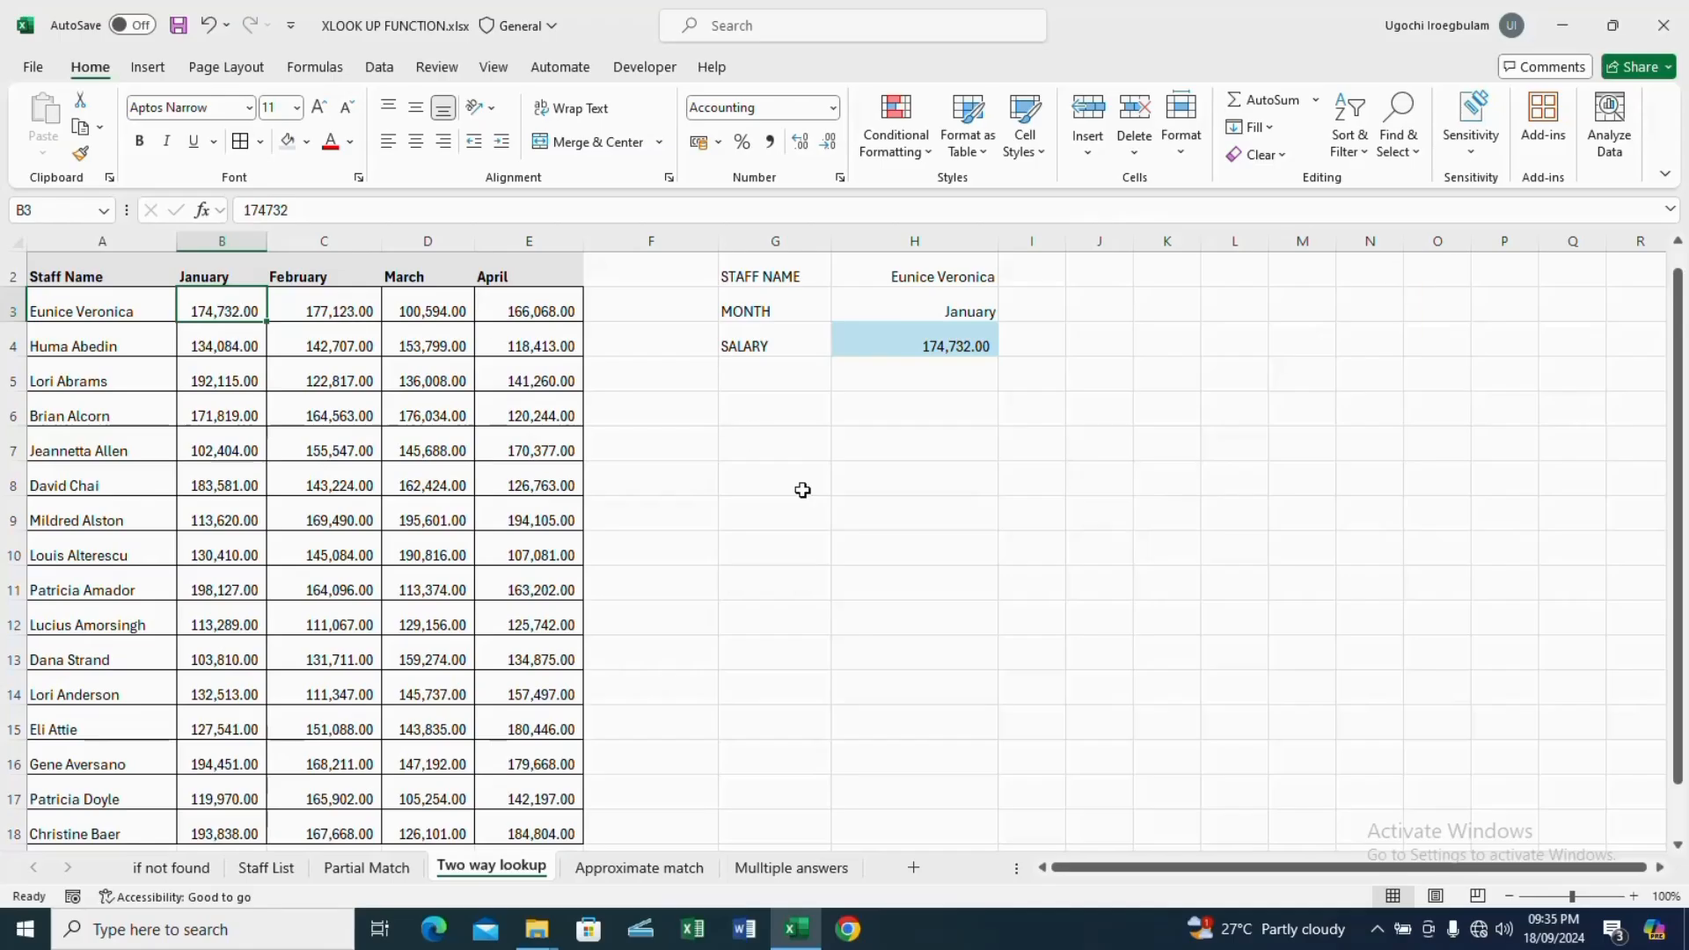
{"action": "left_click", "coordinate": [1207, 427]}
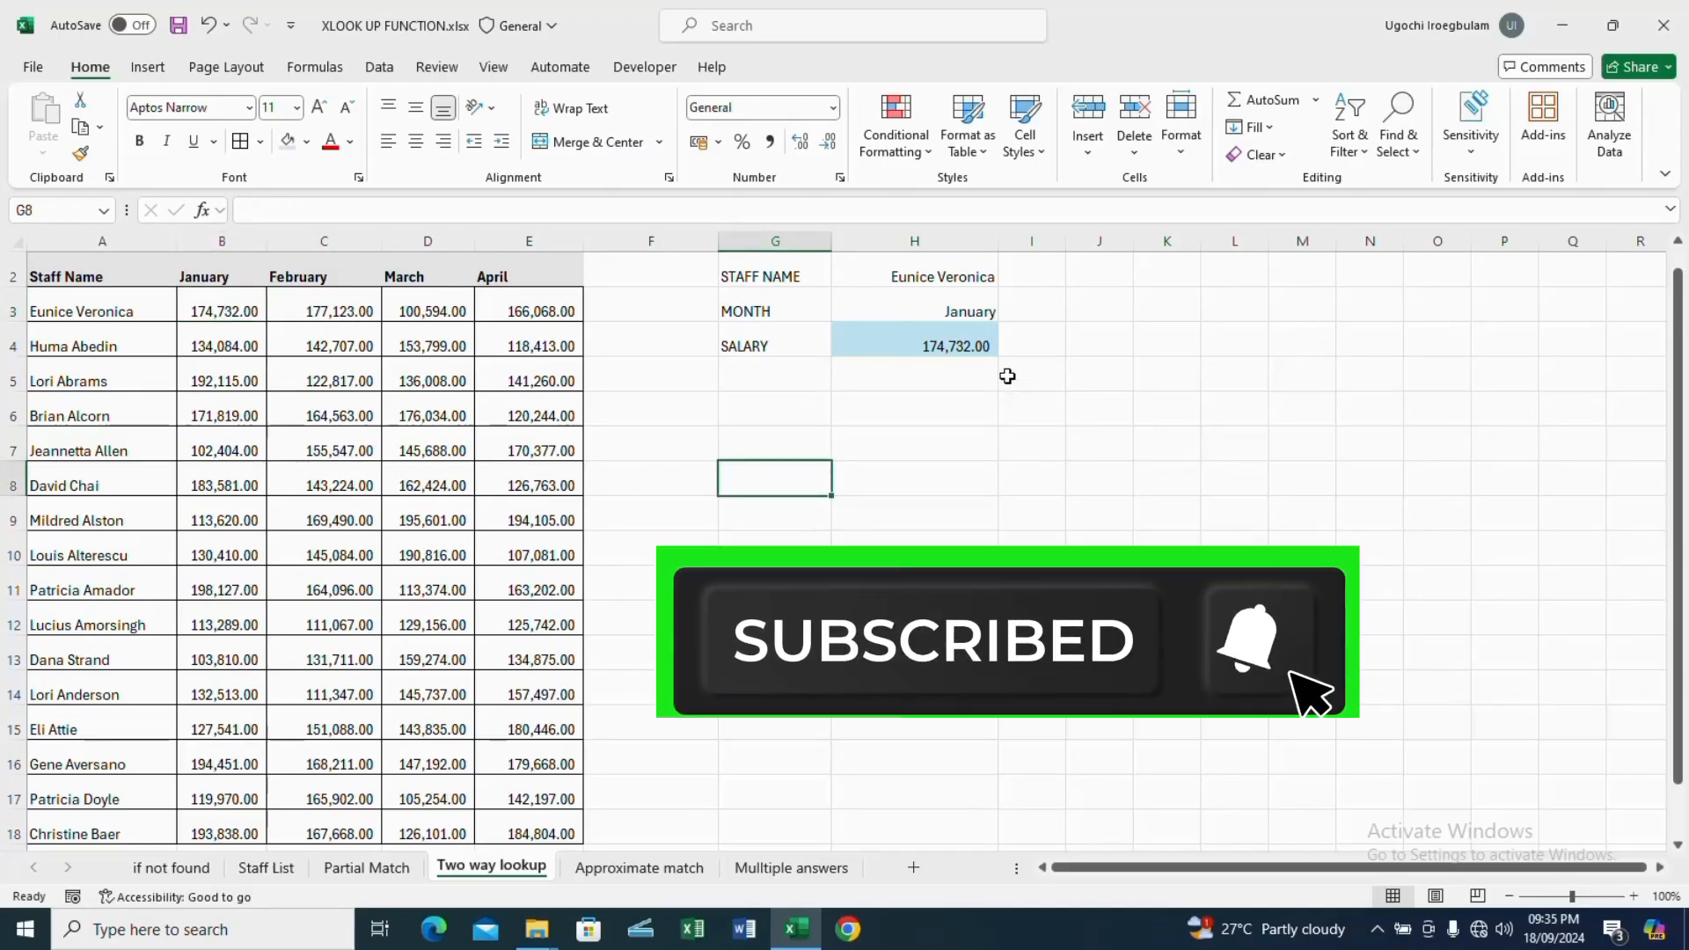
{"action": "left_click", "coordinate": [923, 401]}
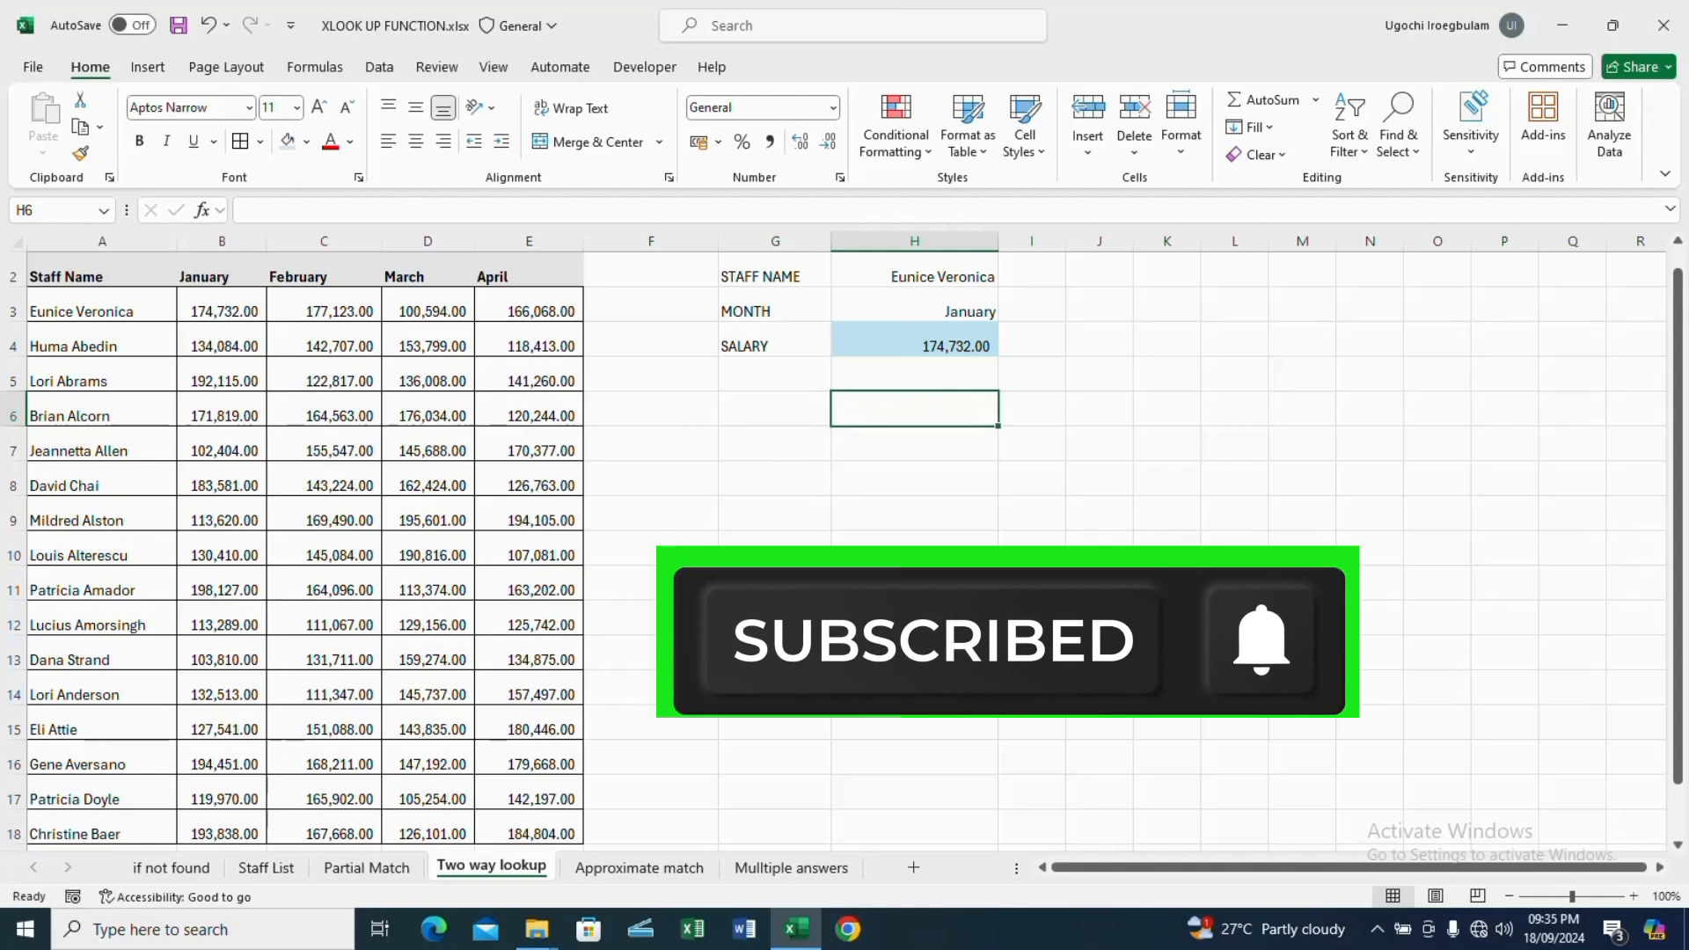
Select F3 on the if not found sheet and examine the horizontal staff name and annual salary table on the Staff List sheet
{"action": "left_click", "coordinate": [175, 870]}
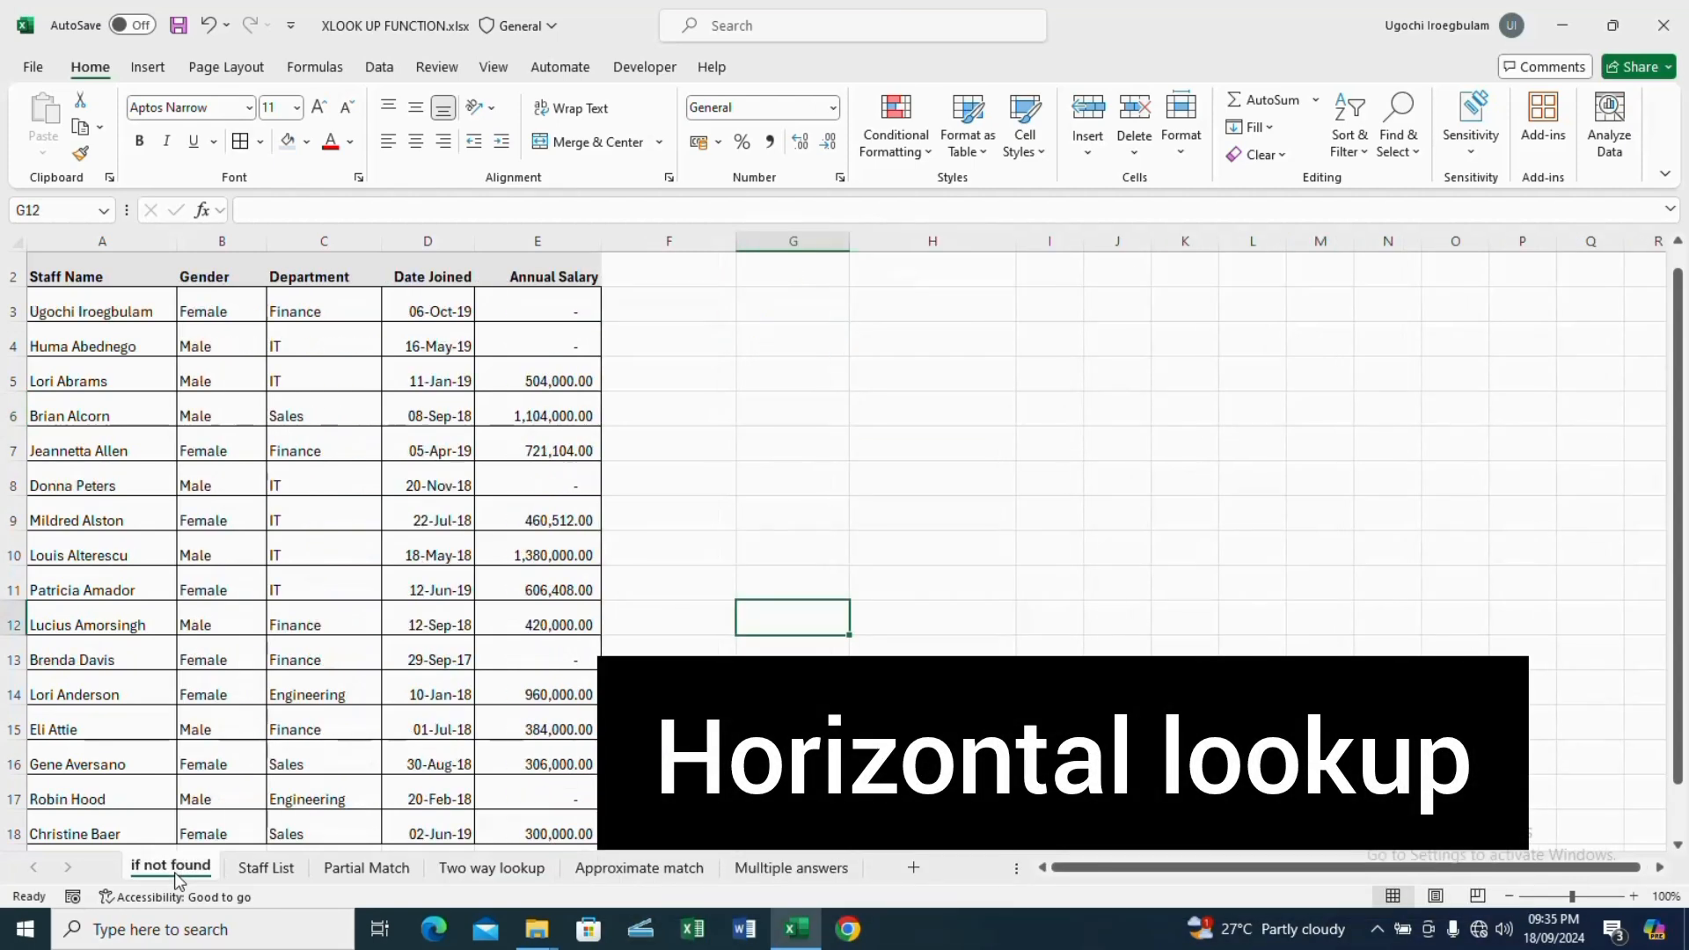
{"action": "left_click", "coordinate": [673, 313]}
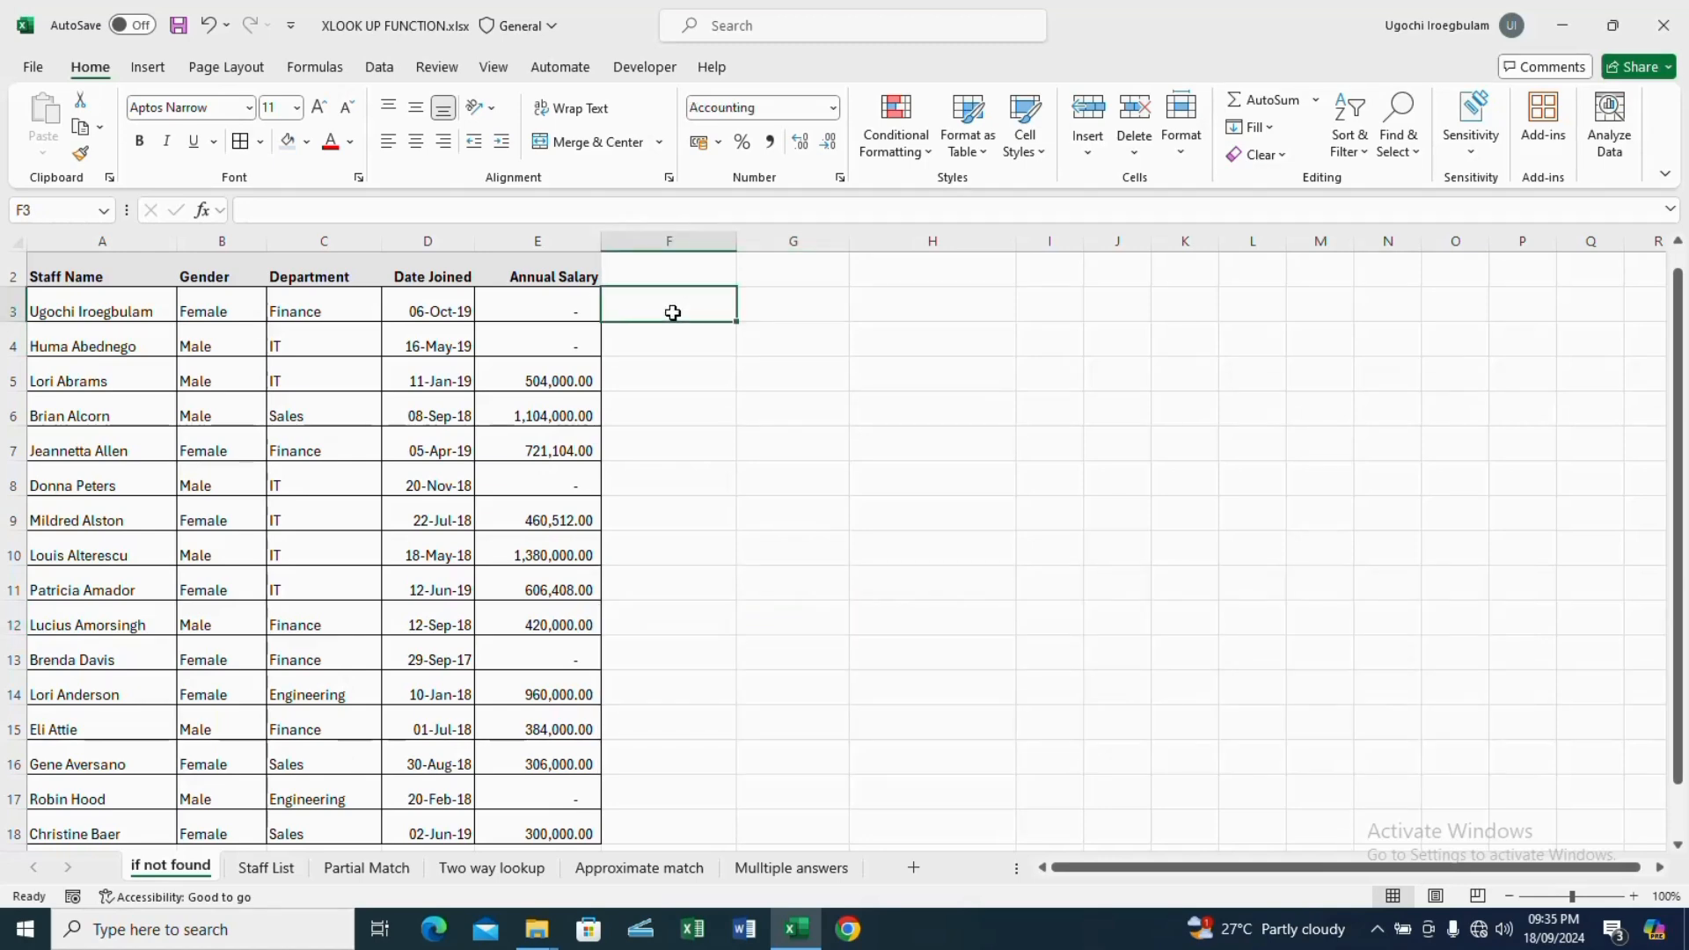
{"action": "left_click", "coordinate": [262, 865]}
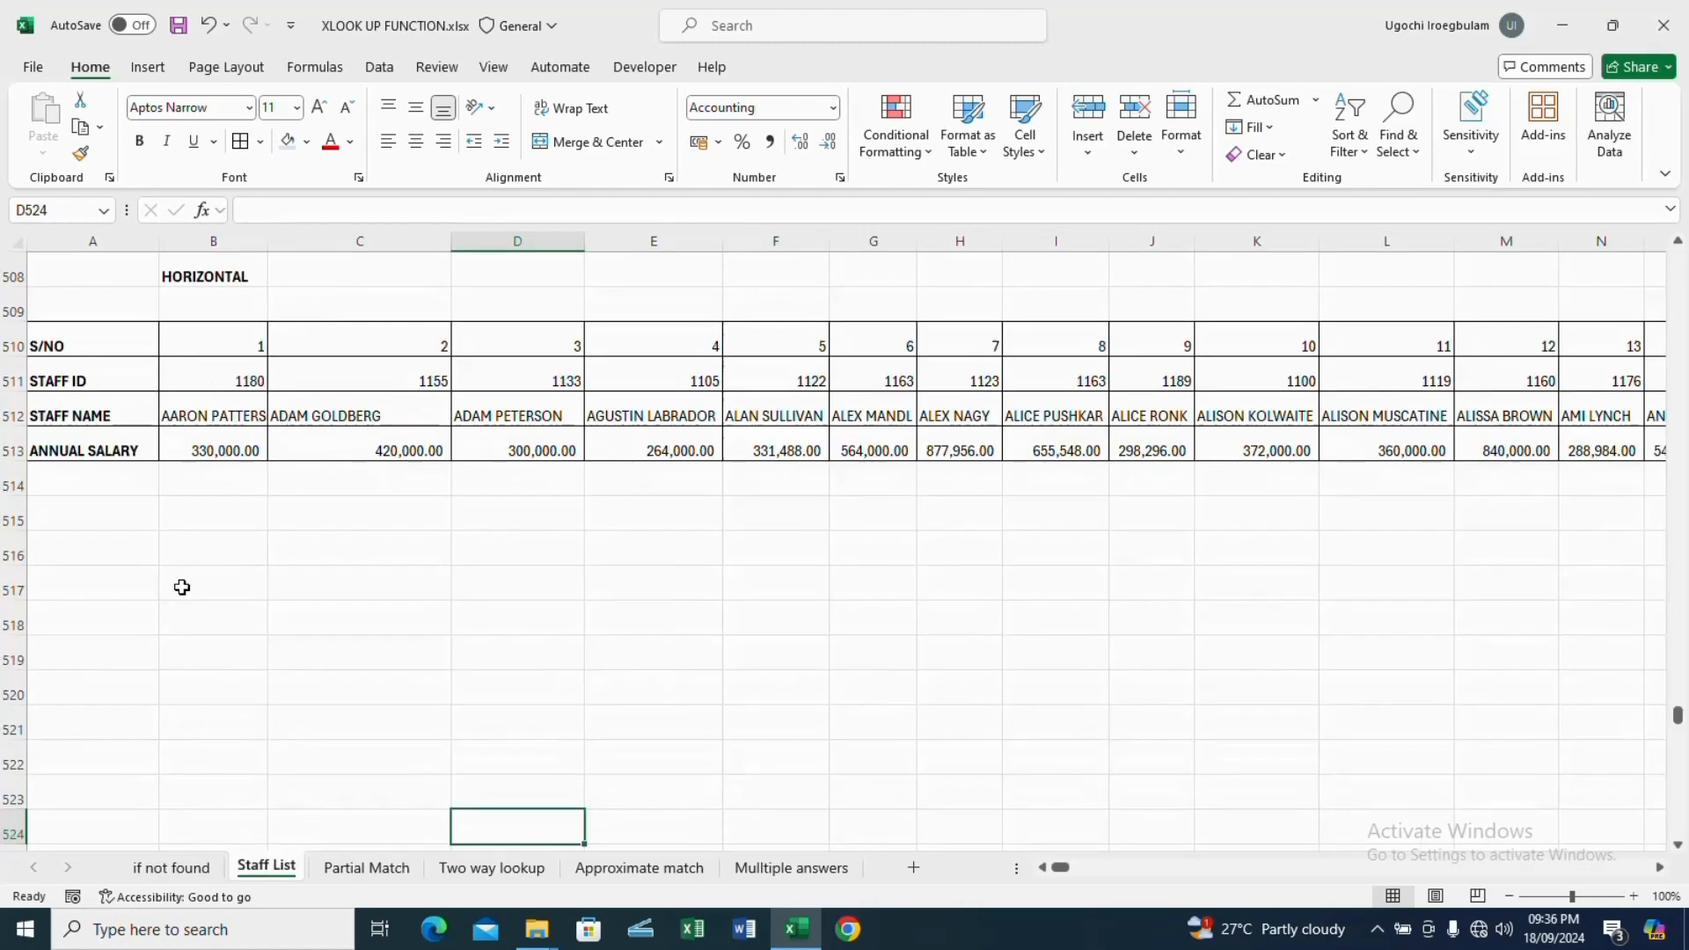
{"action": "left_click", "coordinate": [229, 425]}
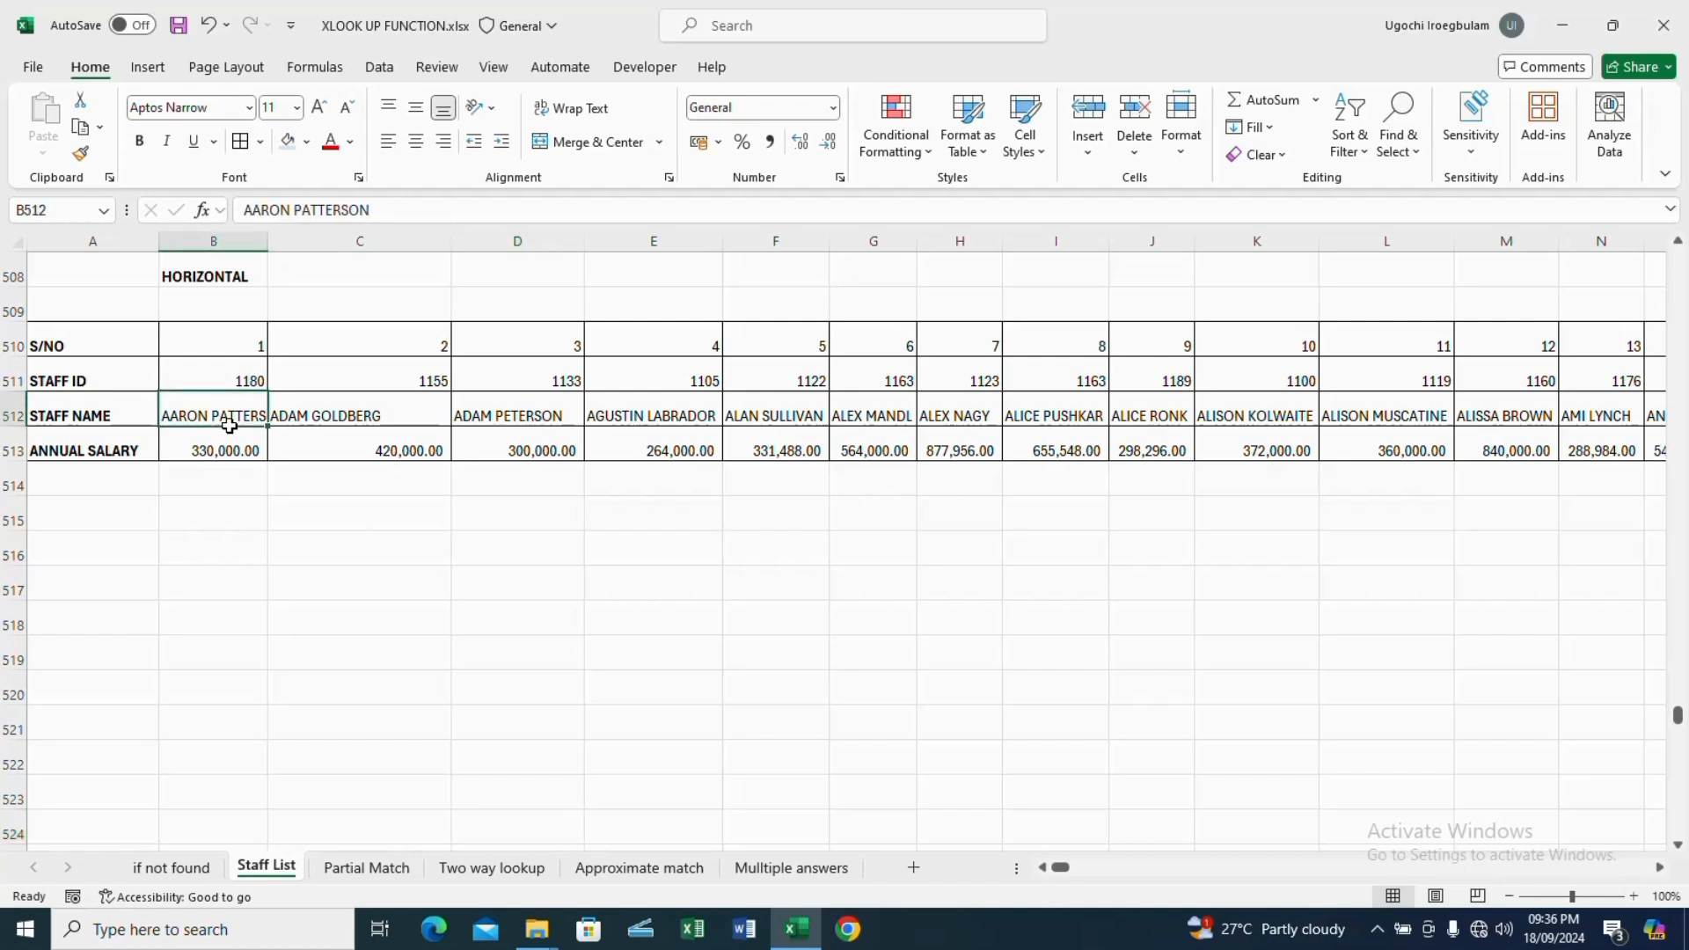
{"action": "left_click", "coordinate": [192, 867]}
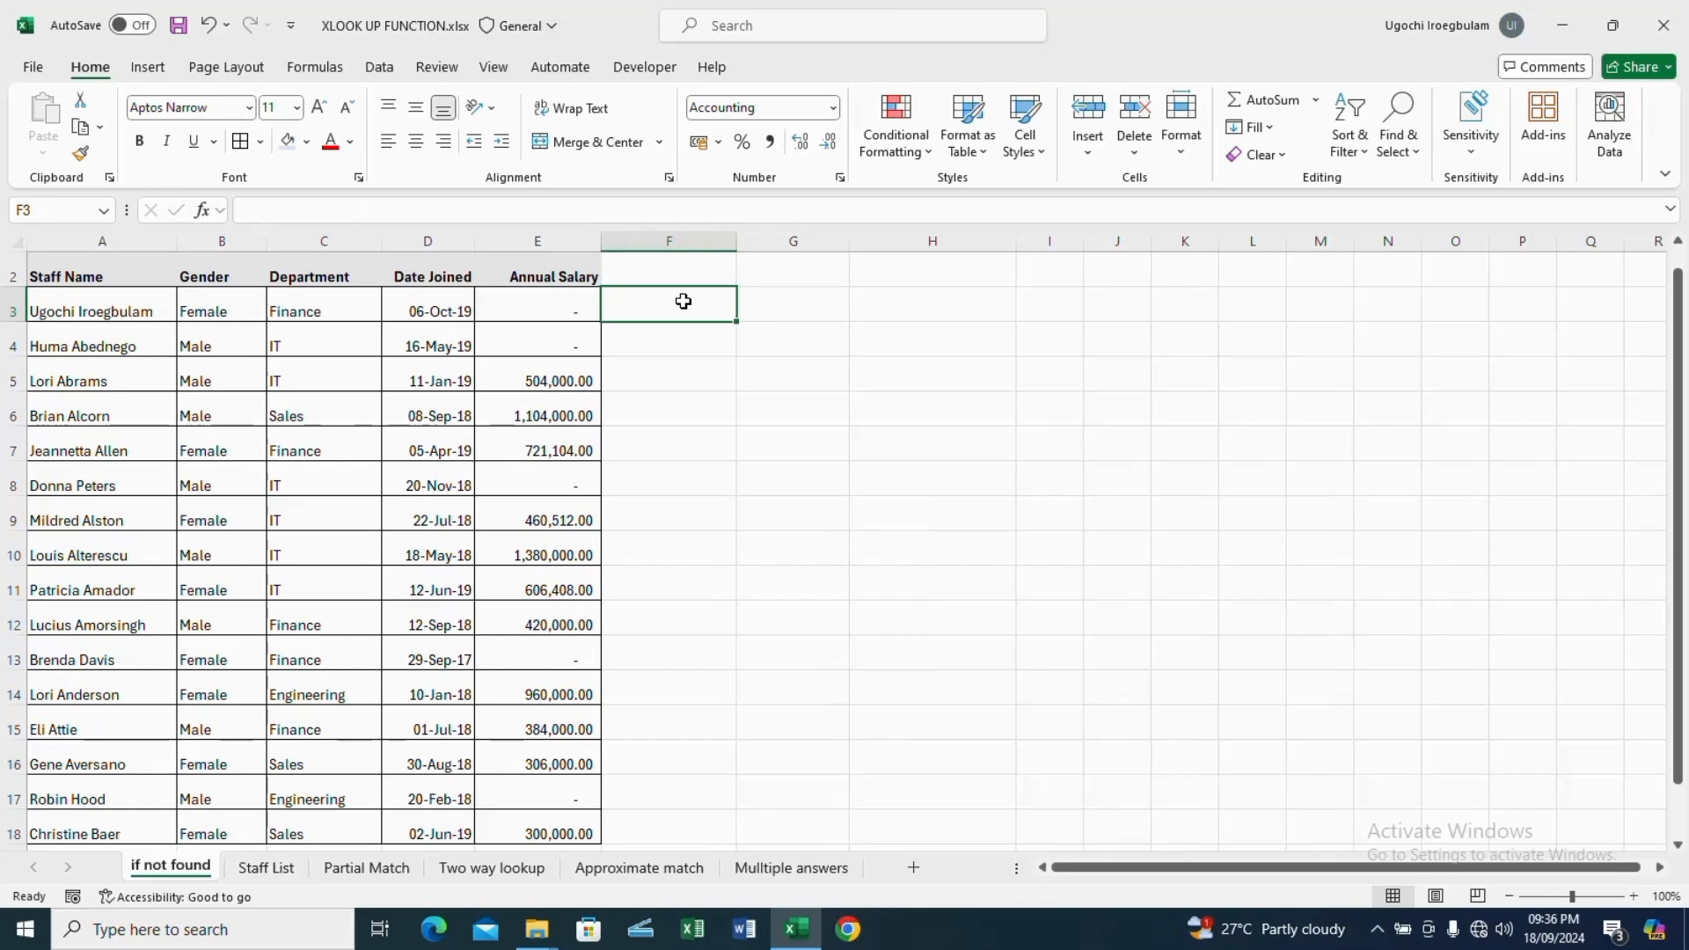
Start an XLOOKUP formula in F3 of the if not found sheet with A3 as the lookup value
{"action": "type", "text": "="}
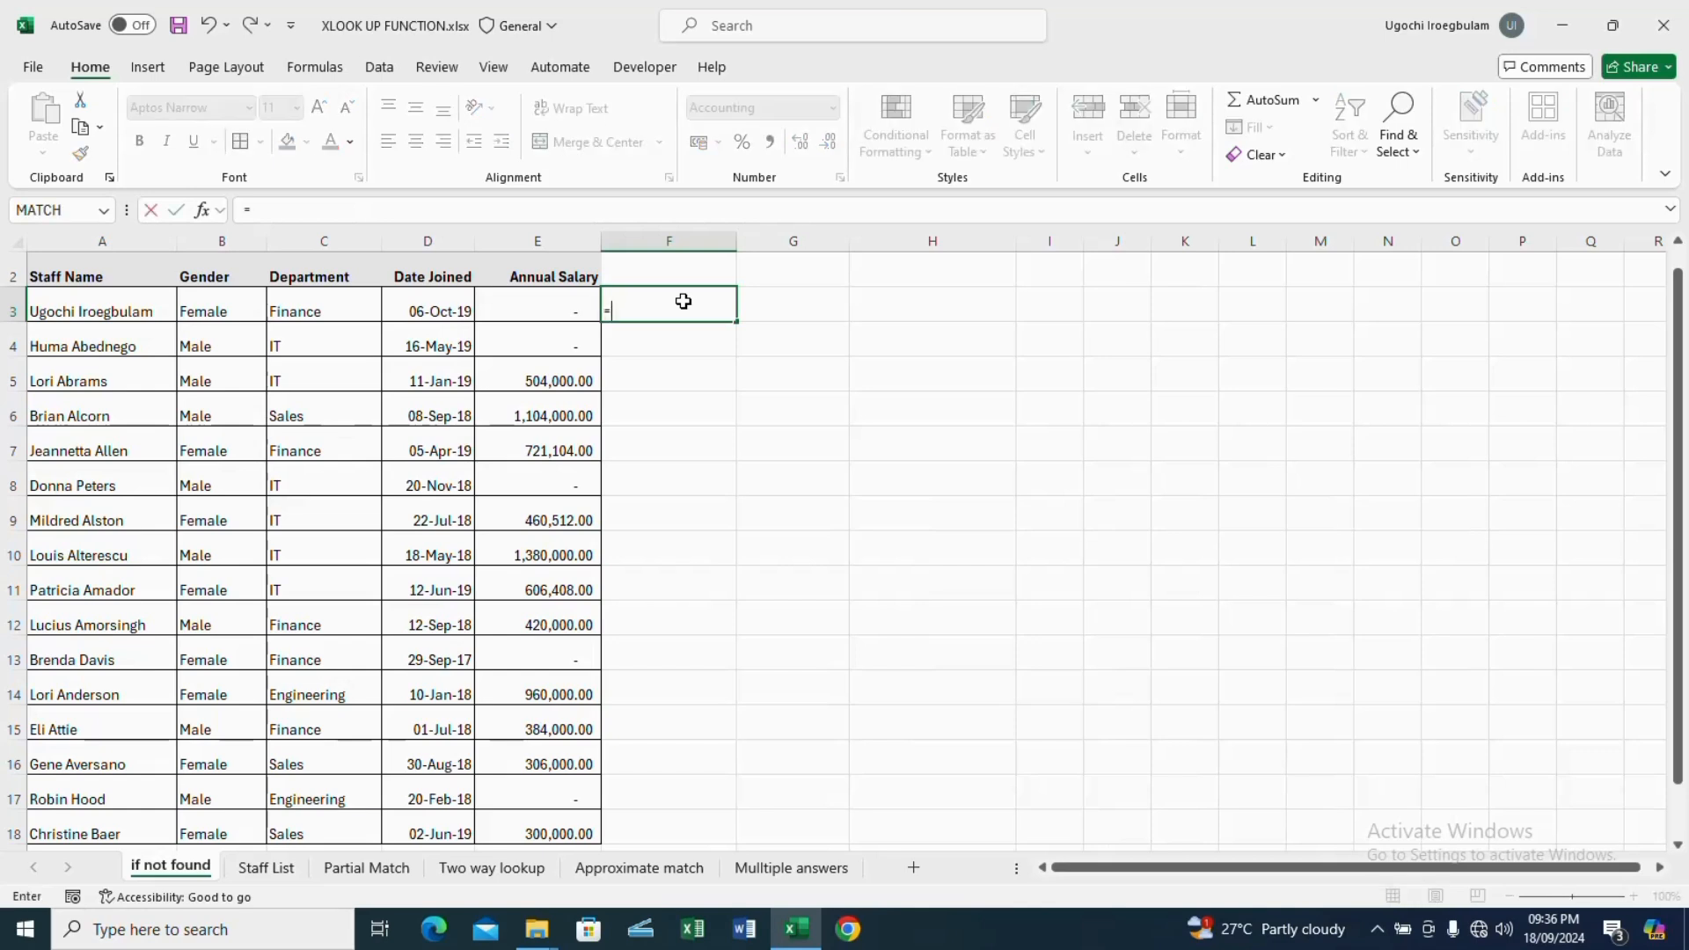
{"action": "type", "text": "xlo"}
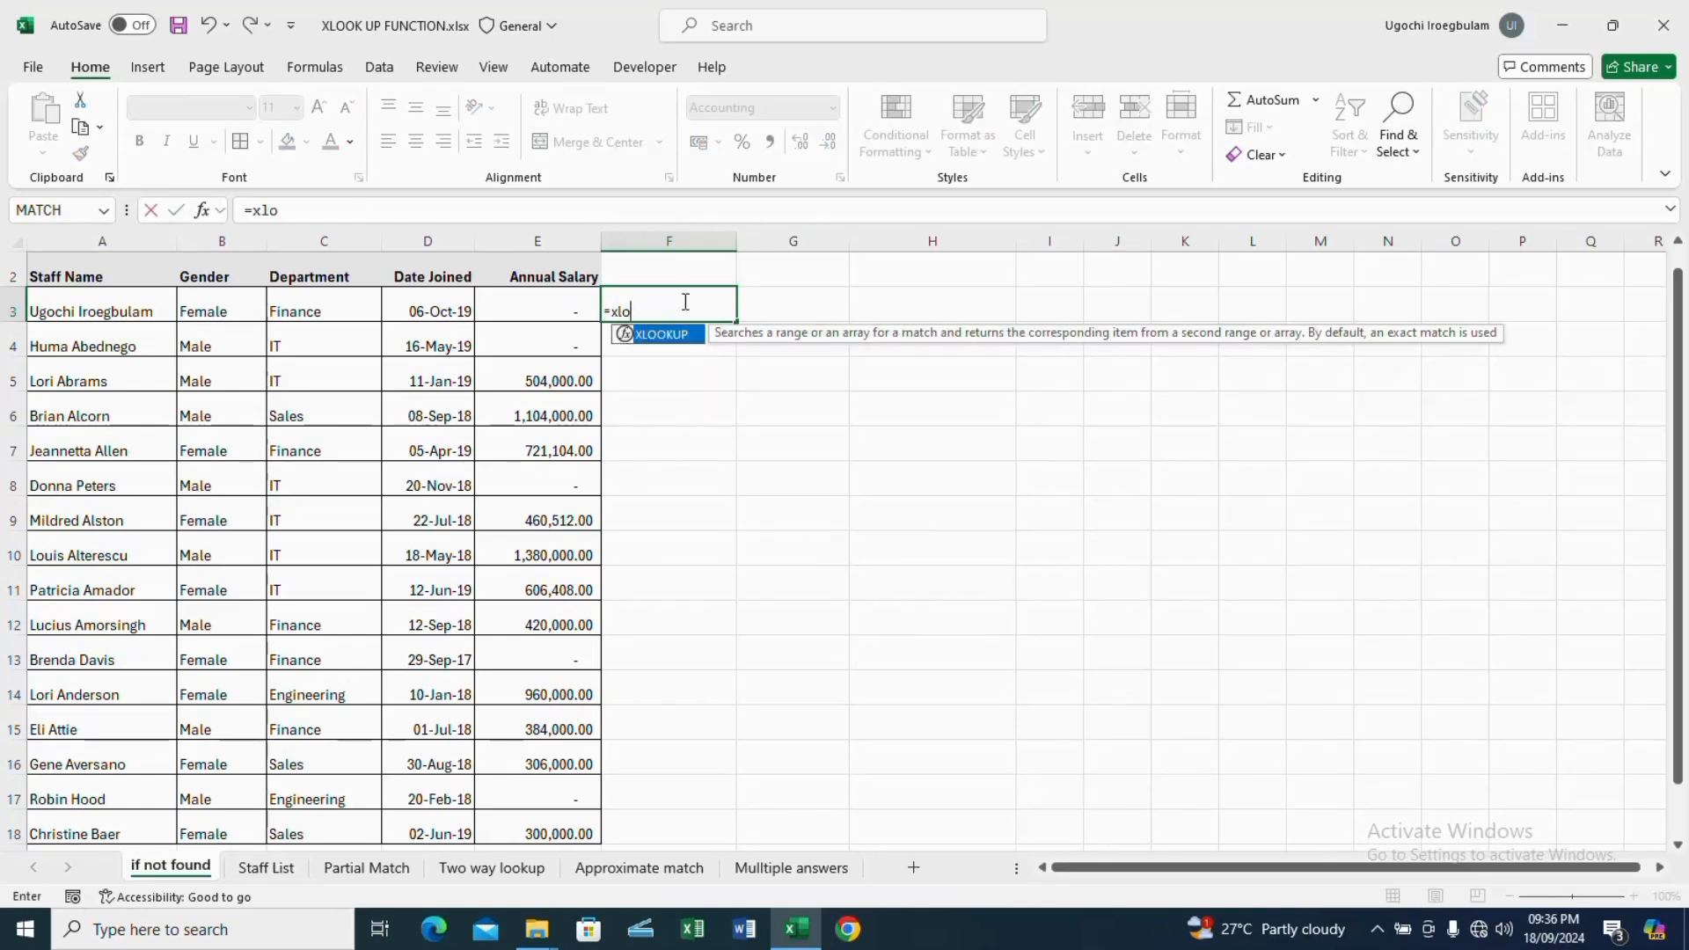
{"action": "key", "text": "Tab"}
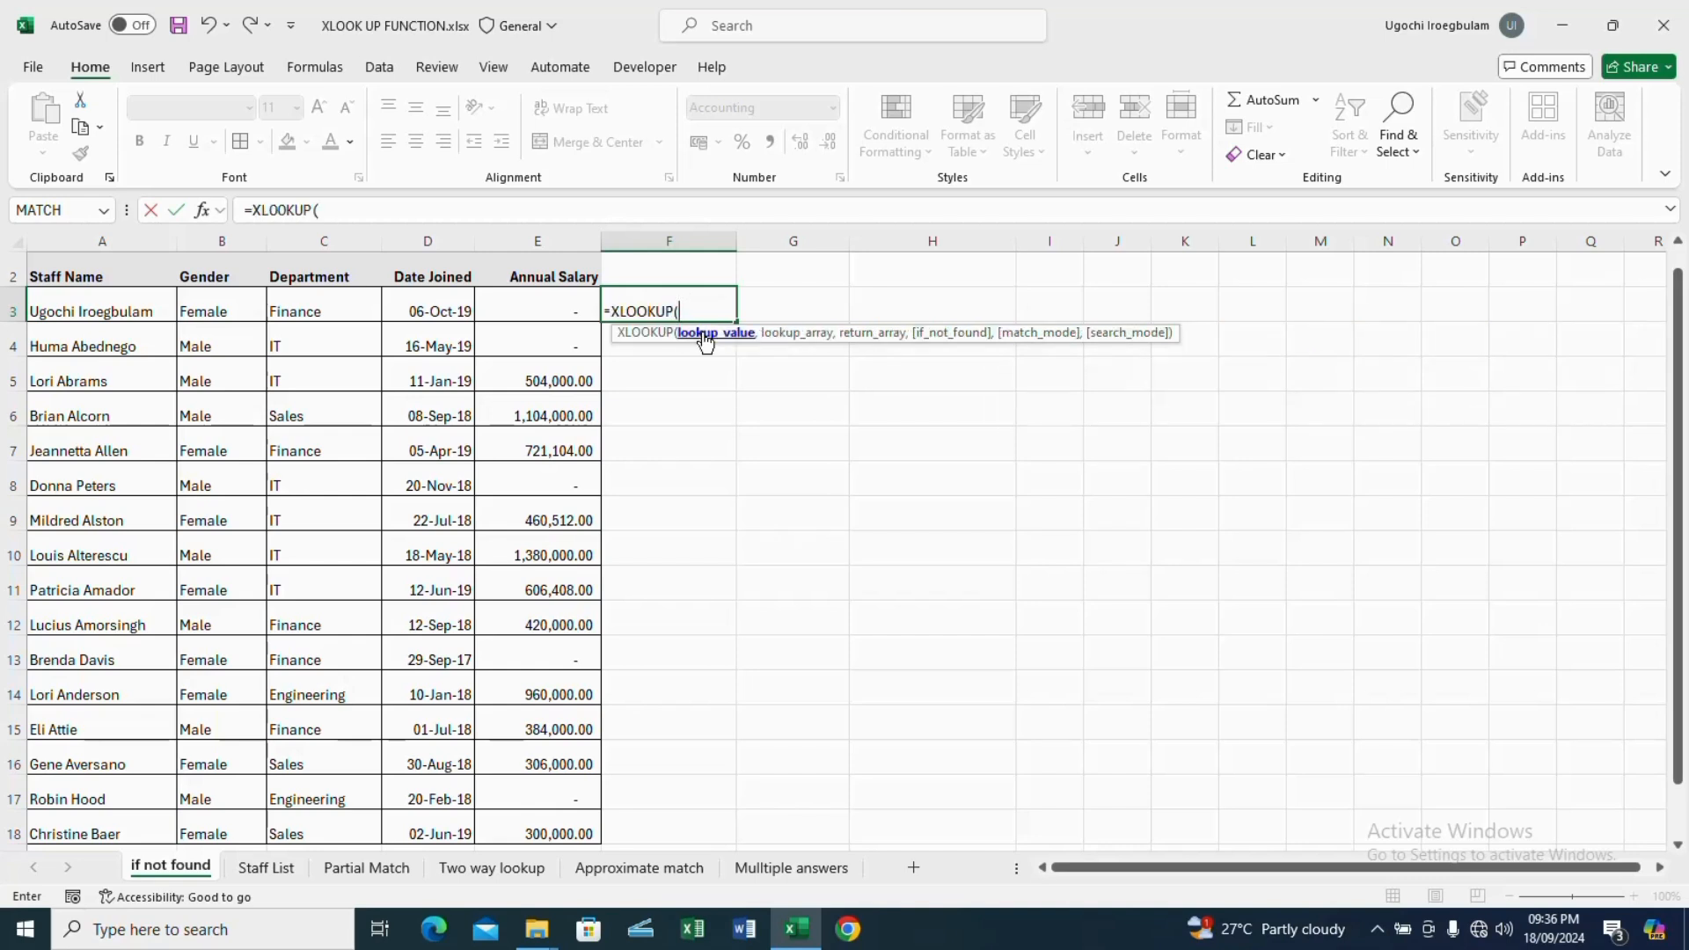
{"action": "left_click", "coordinate": [104, 314]}
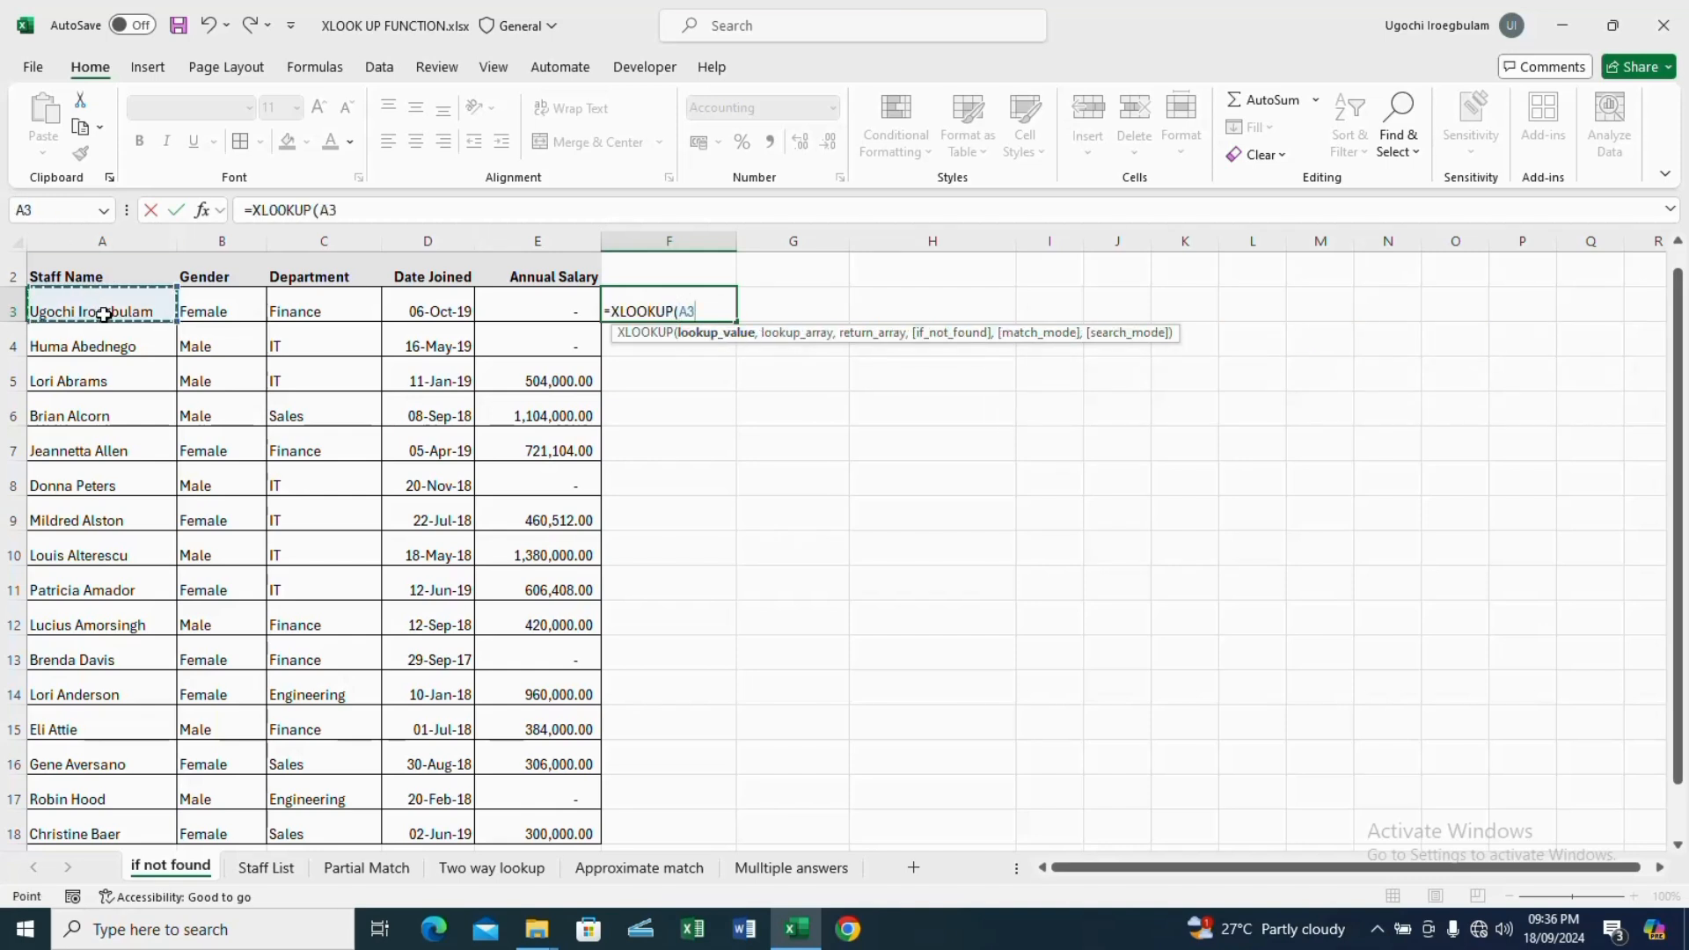
{"action": "type", "text": ","}
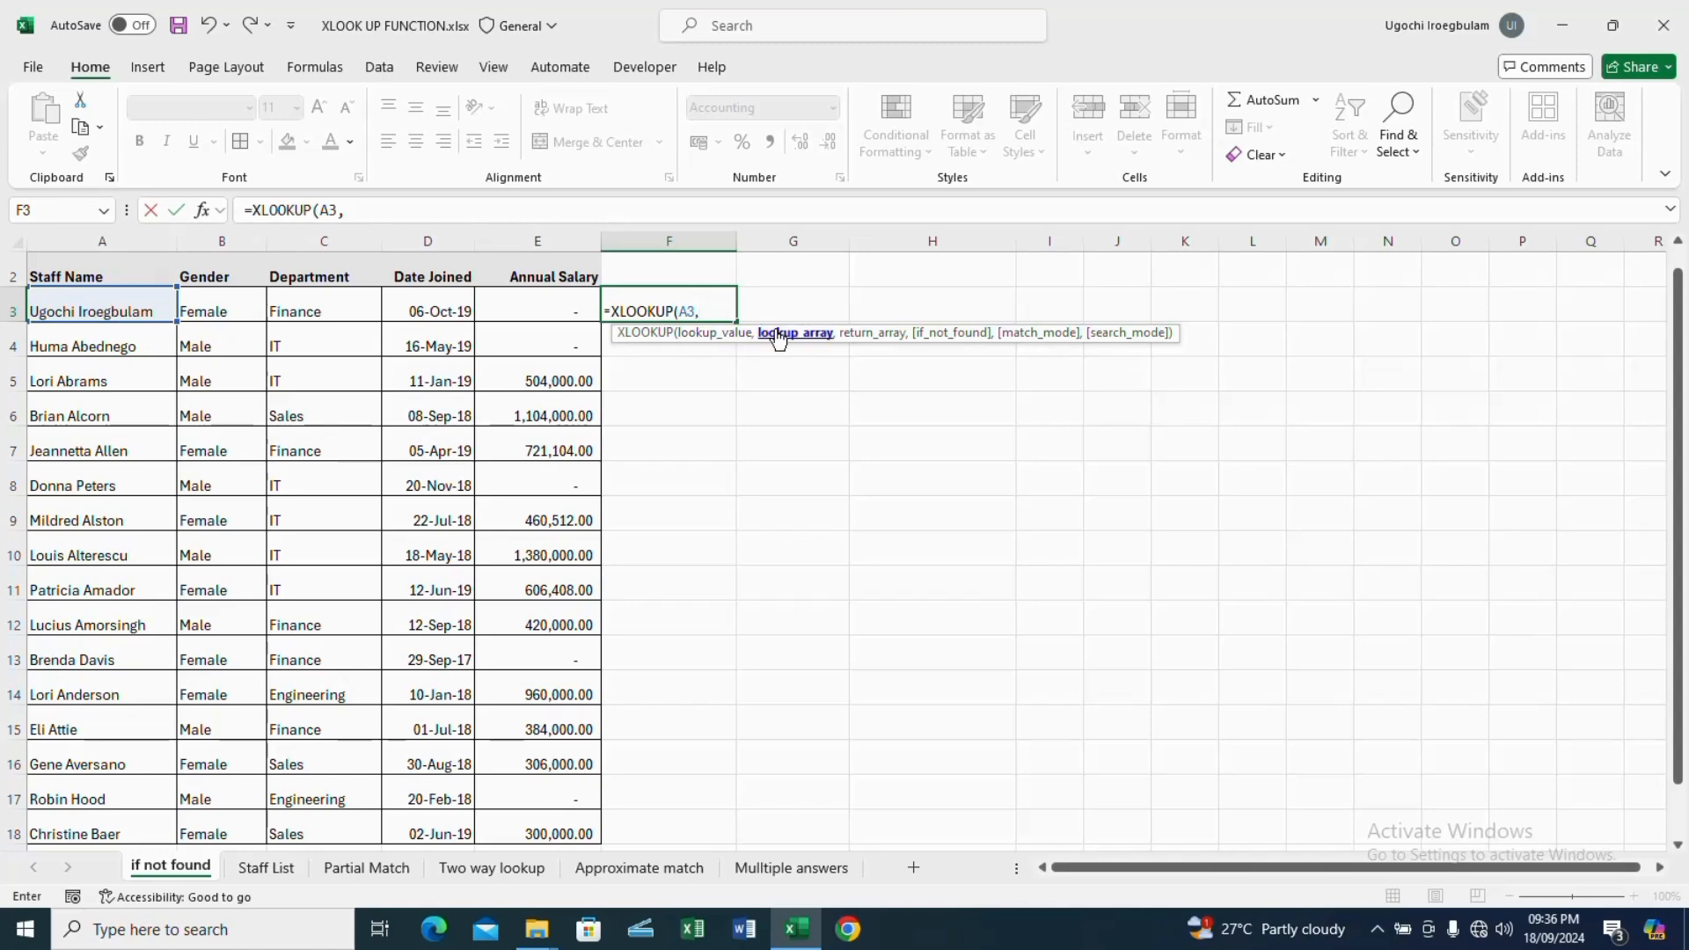
Use the horizontal staff names on the Staff List sheet as the lookup array, locked as $B$512:$SK$512
{"action": "left_click", "coordinate": [289, 861]}
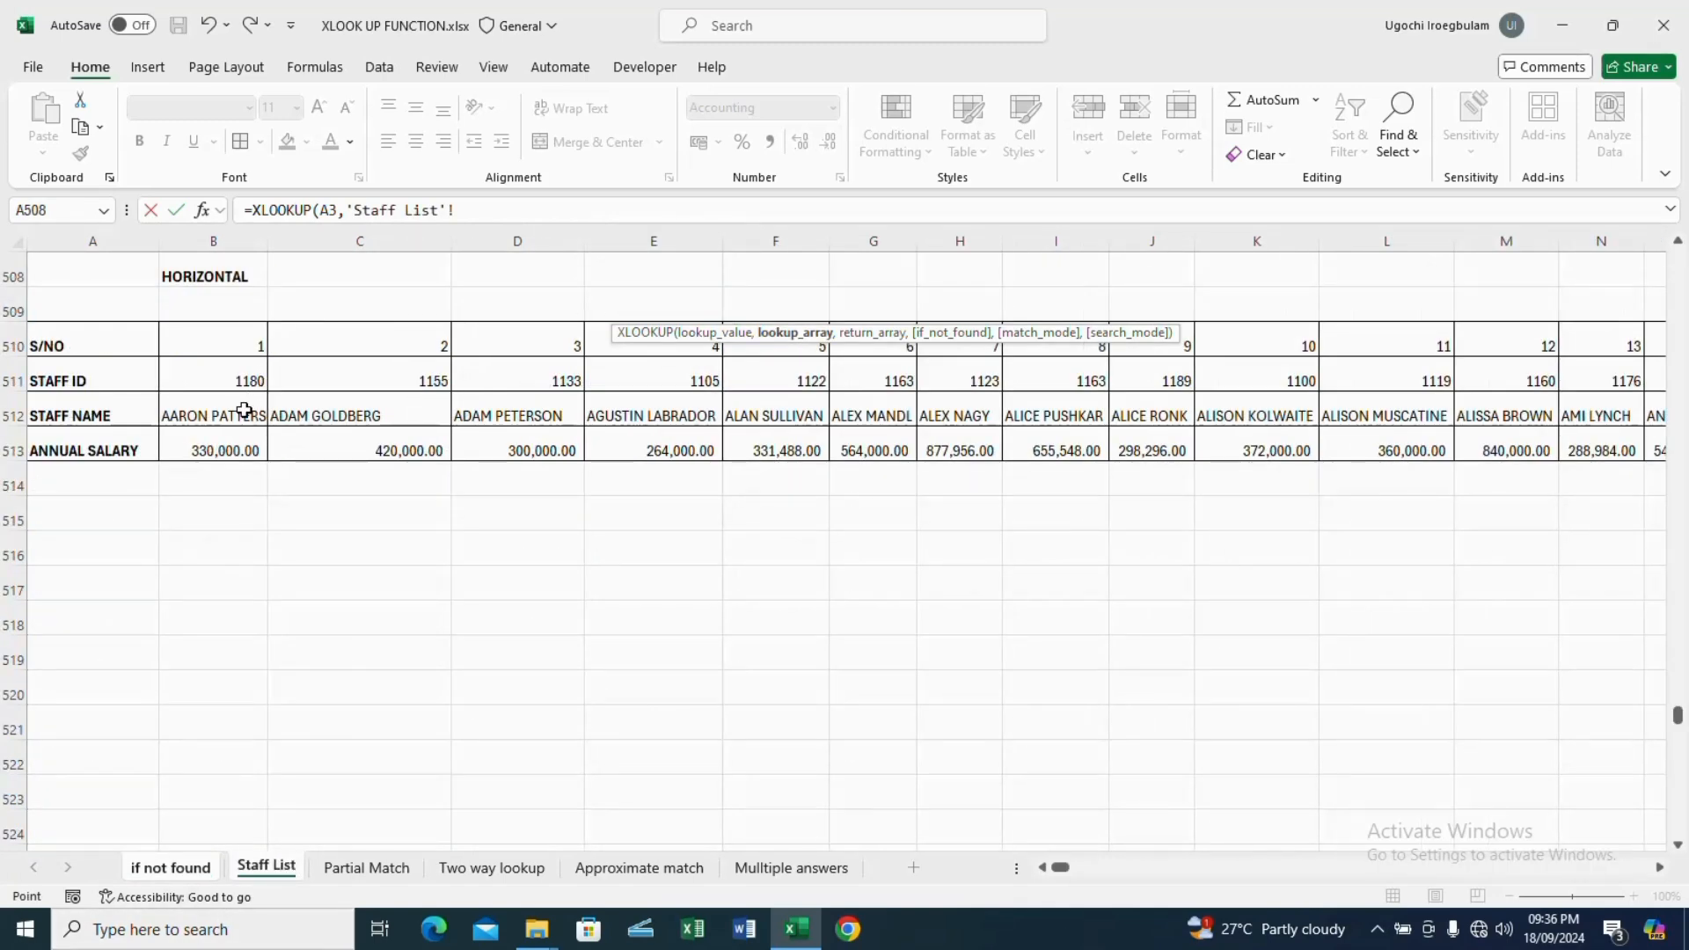
{"action": "left_click", "coordinate": [245, 411]}
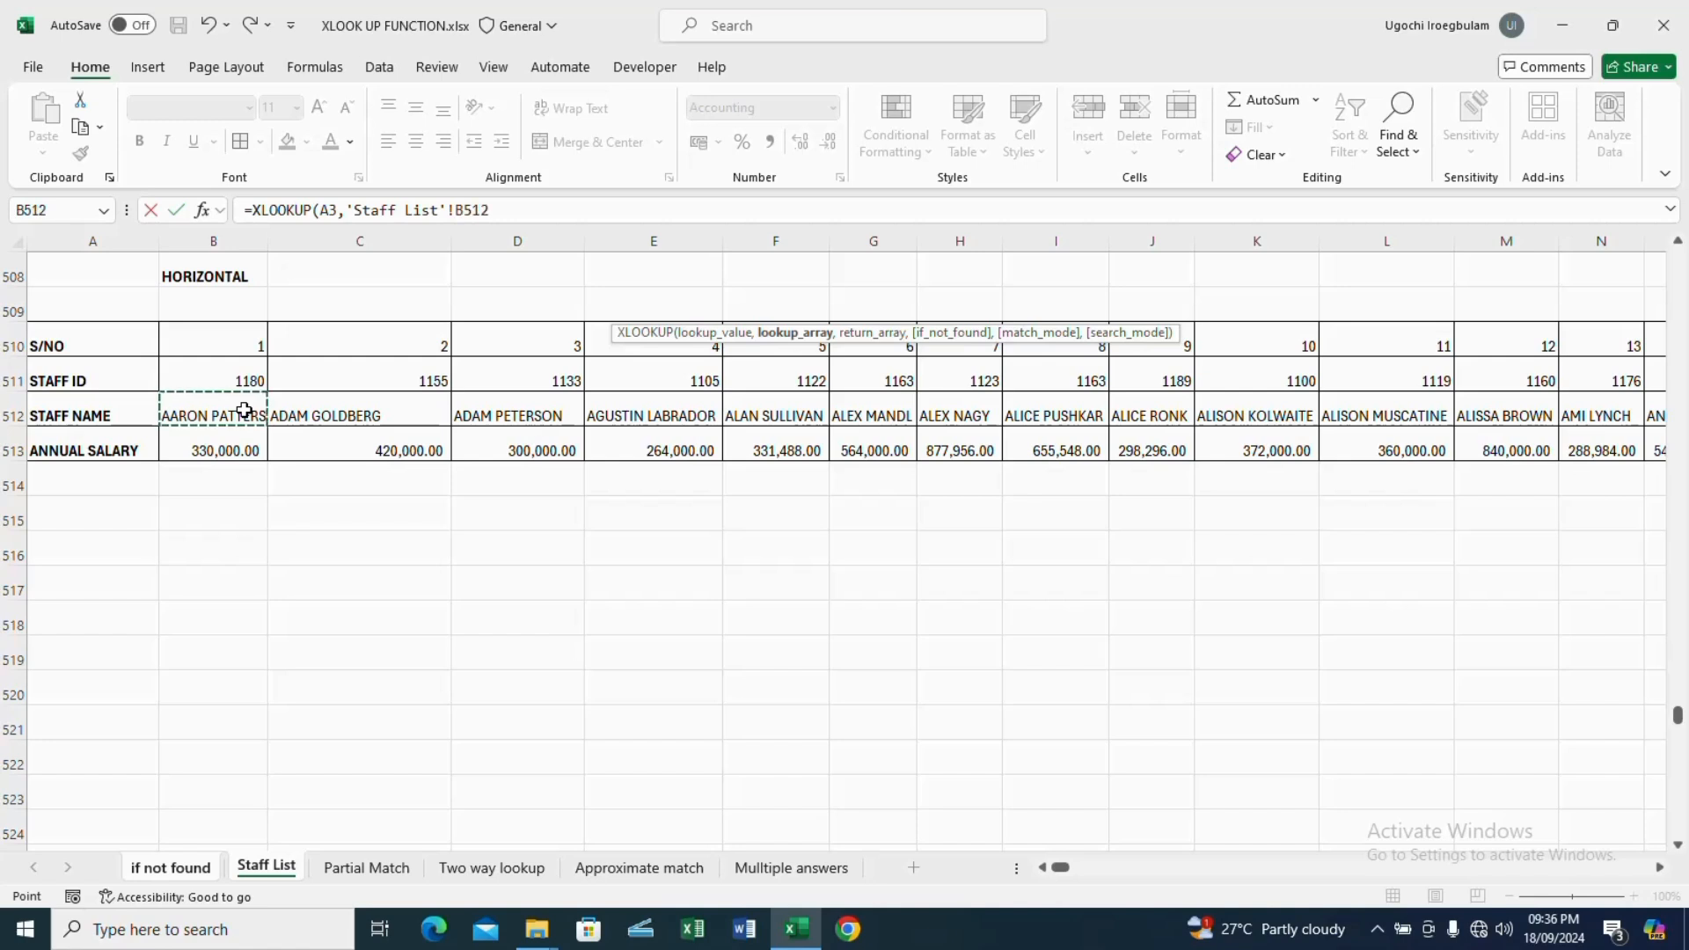
{"action": "key", "text": "ctrl+shift+Right"}
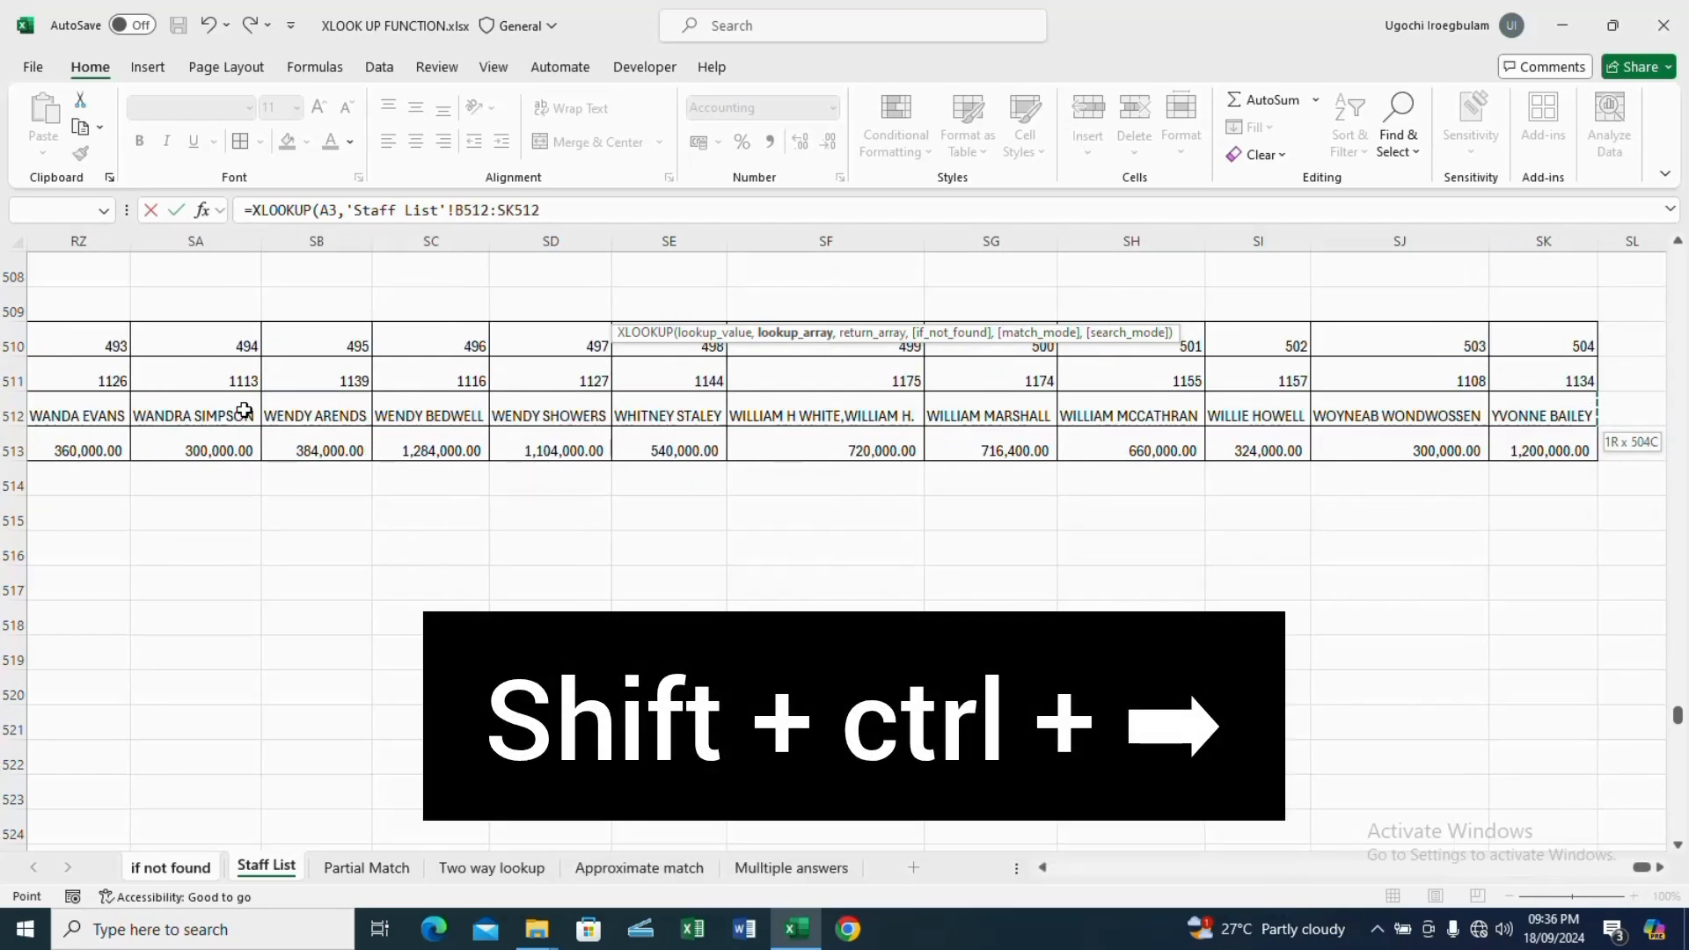
{"action": "key", "text": "F4"}
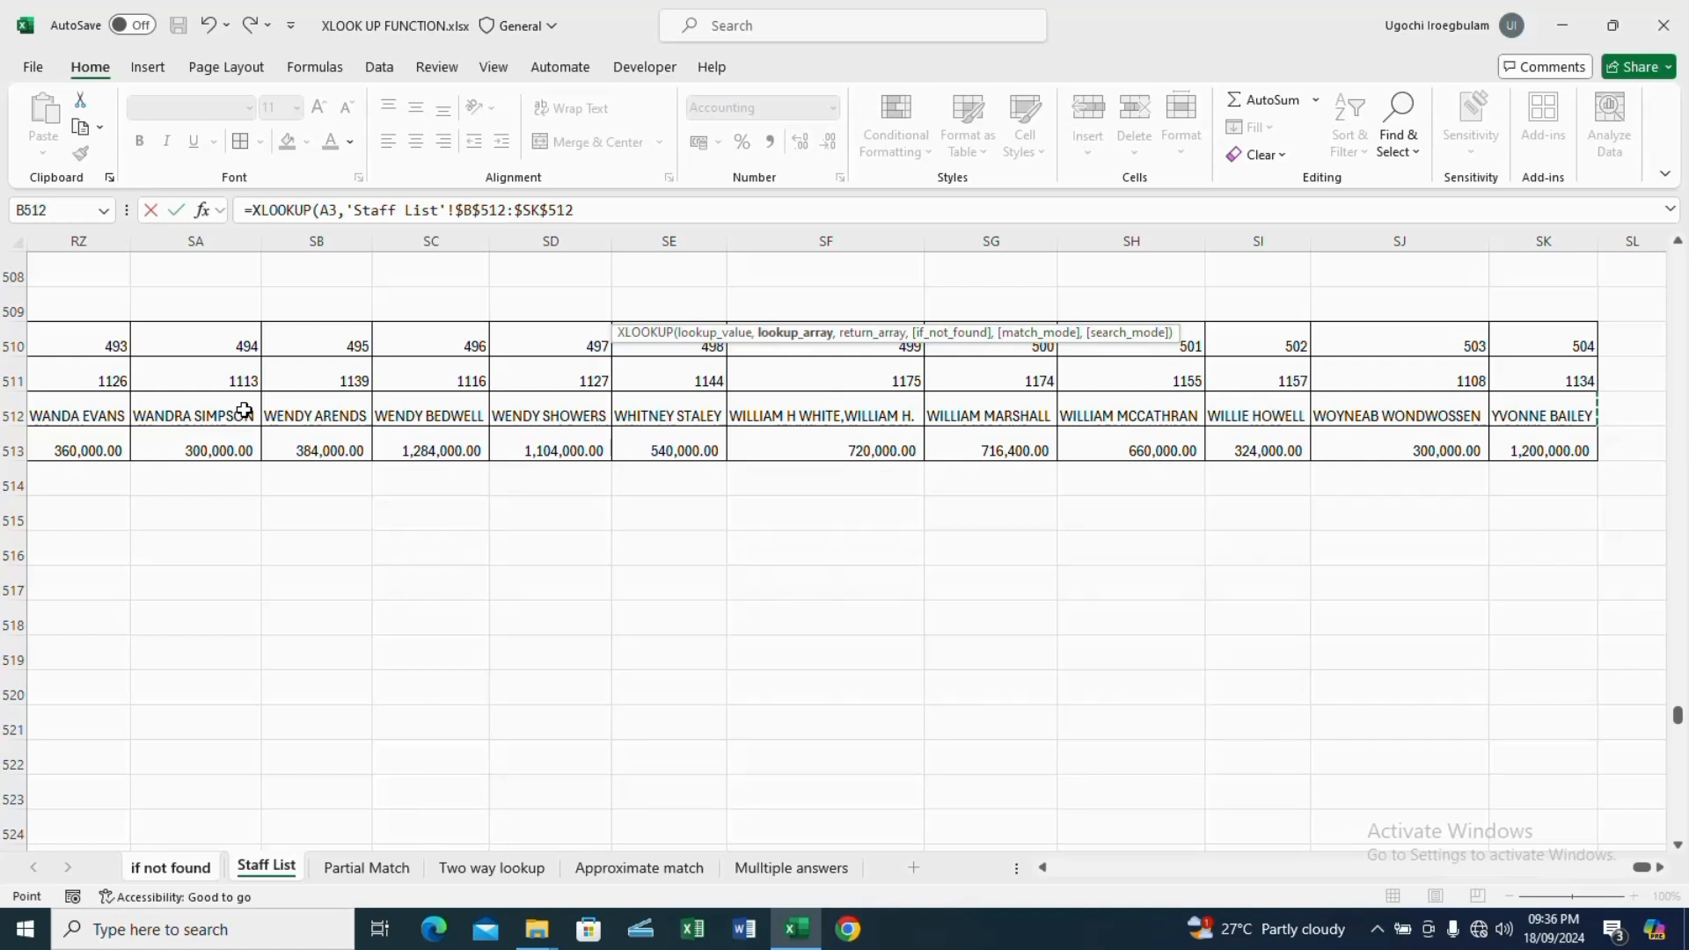
{"action": "type", "text": ","}
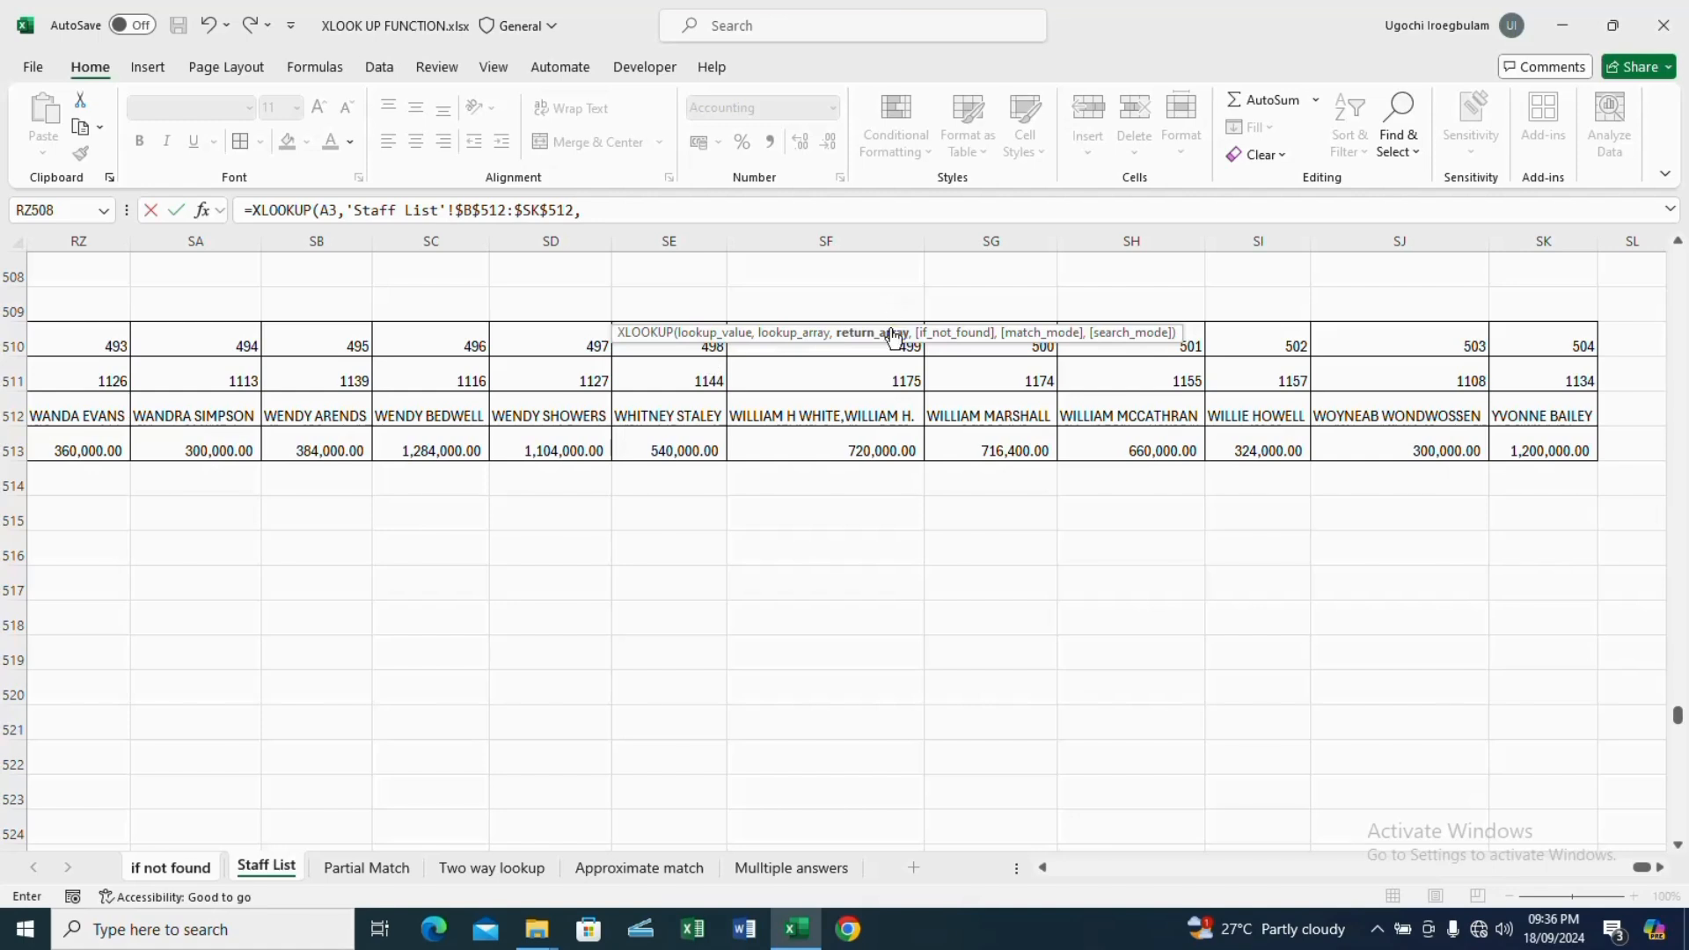
Use the annual salary row on the Staff List sheet as the return array, locked as $B$513:$SK$513
{"action": "left_click", "coordinate": [1553, 440]}
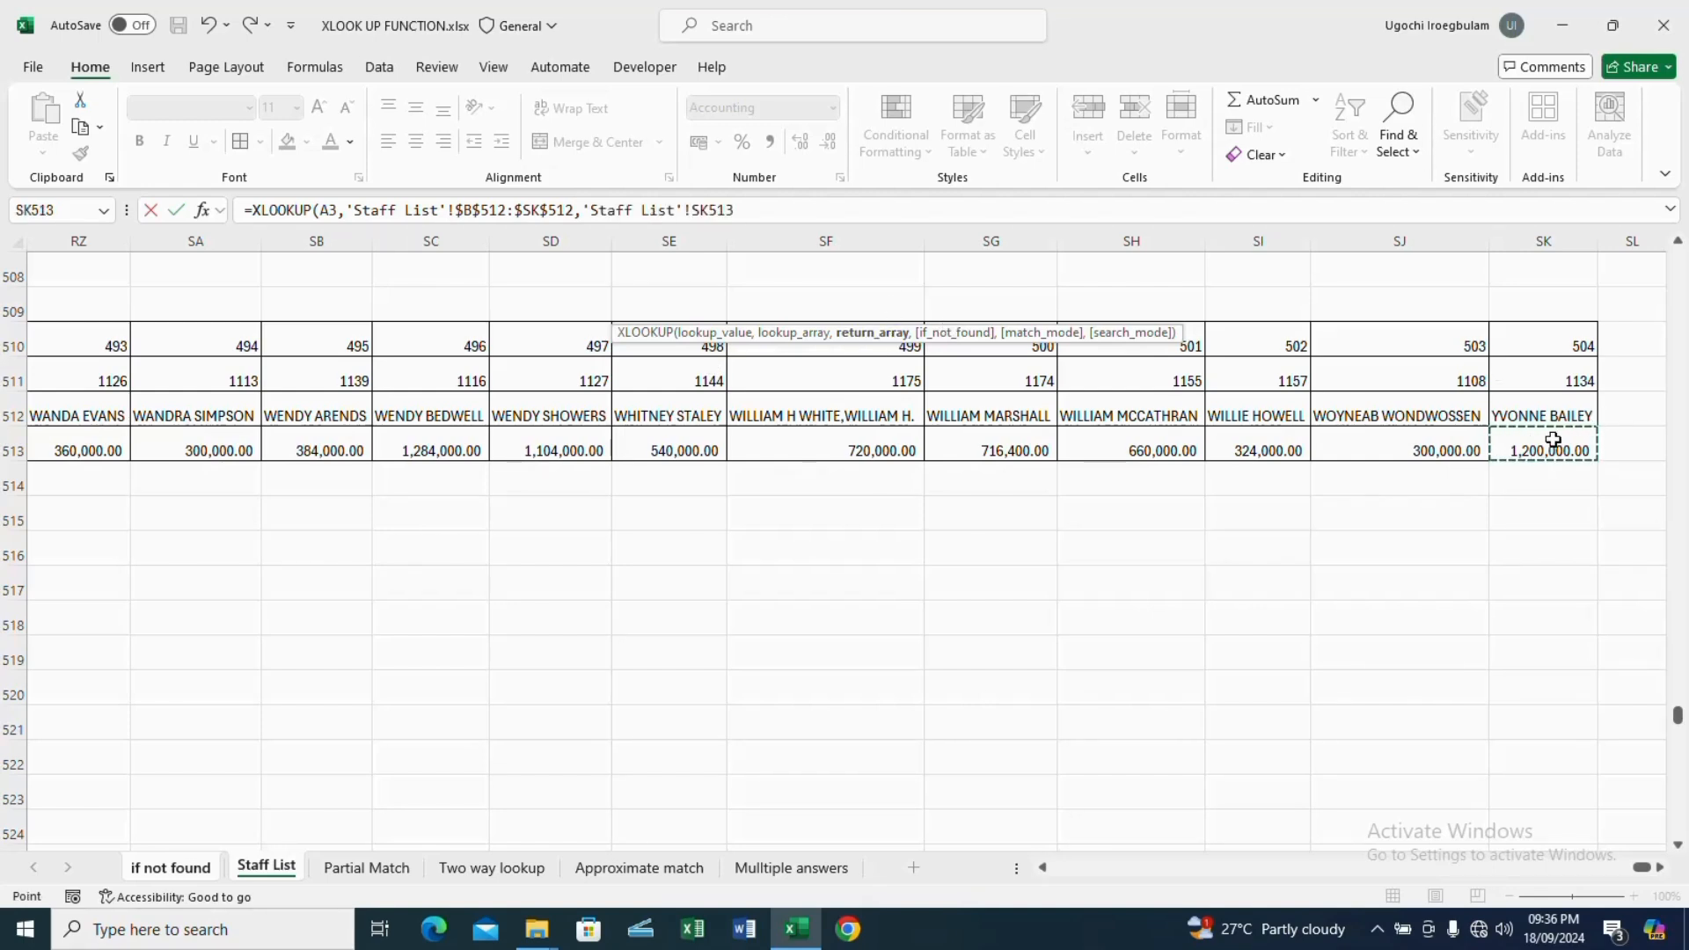
{"action": "key", "text": "ctrl+shift+Left"}
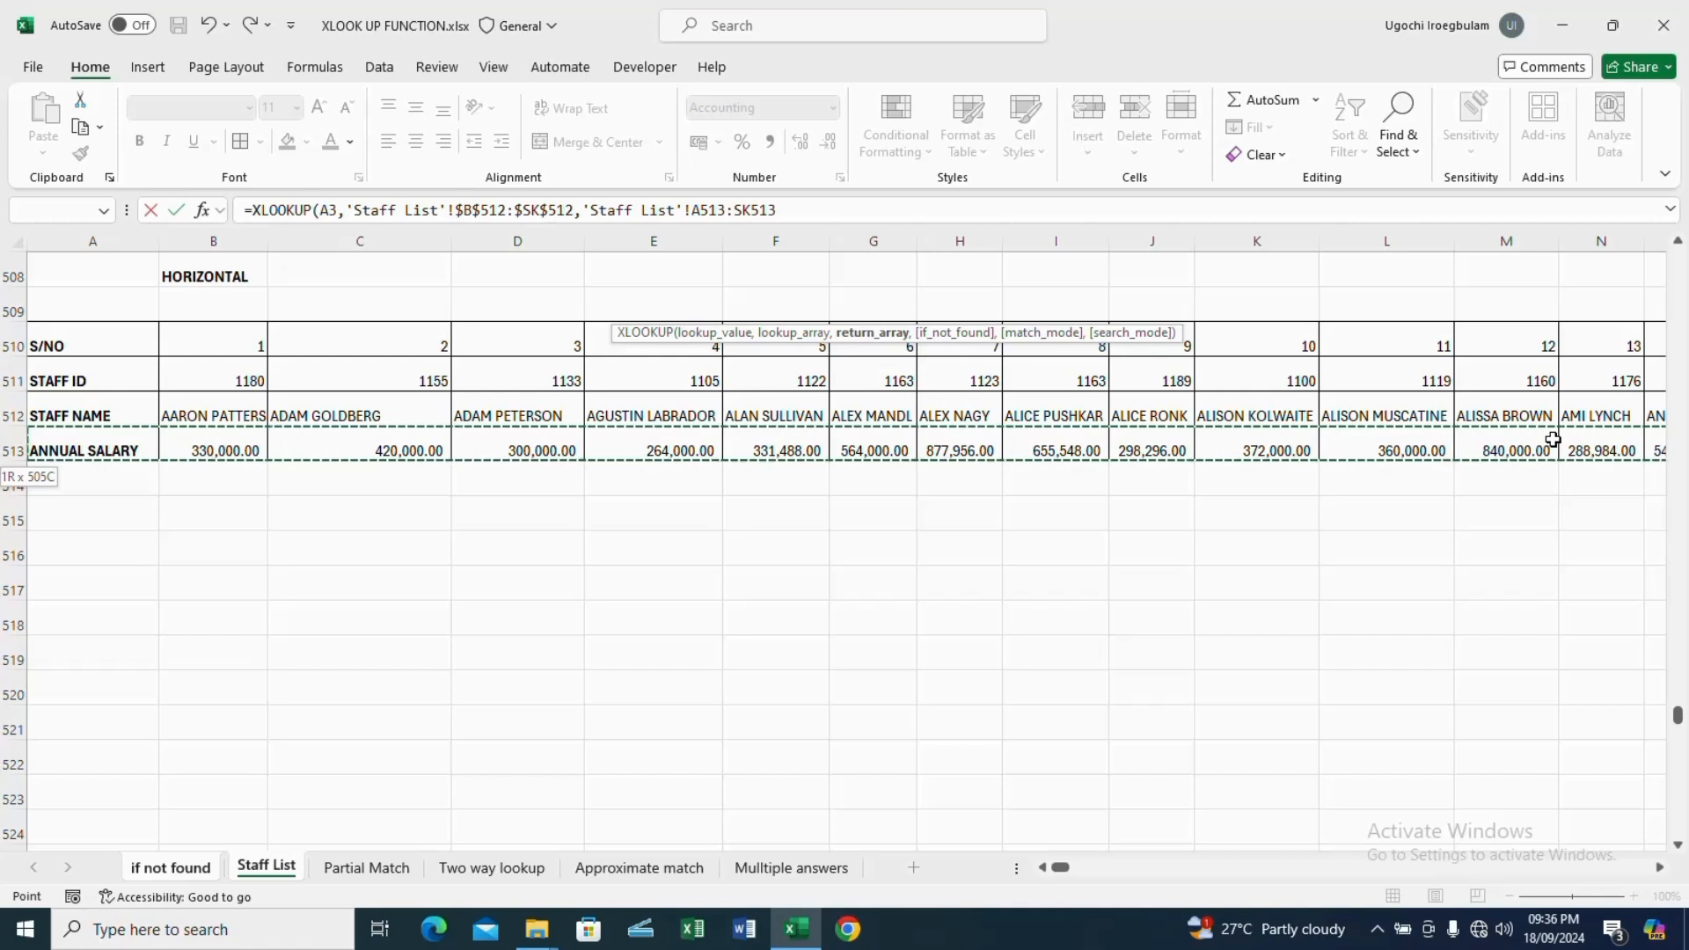
{"action": "key", "text": "shift+Right"}
{"action": "key", "text": "F4"}
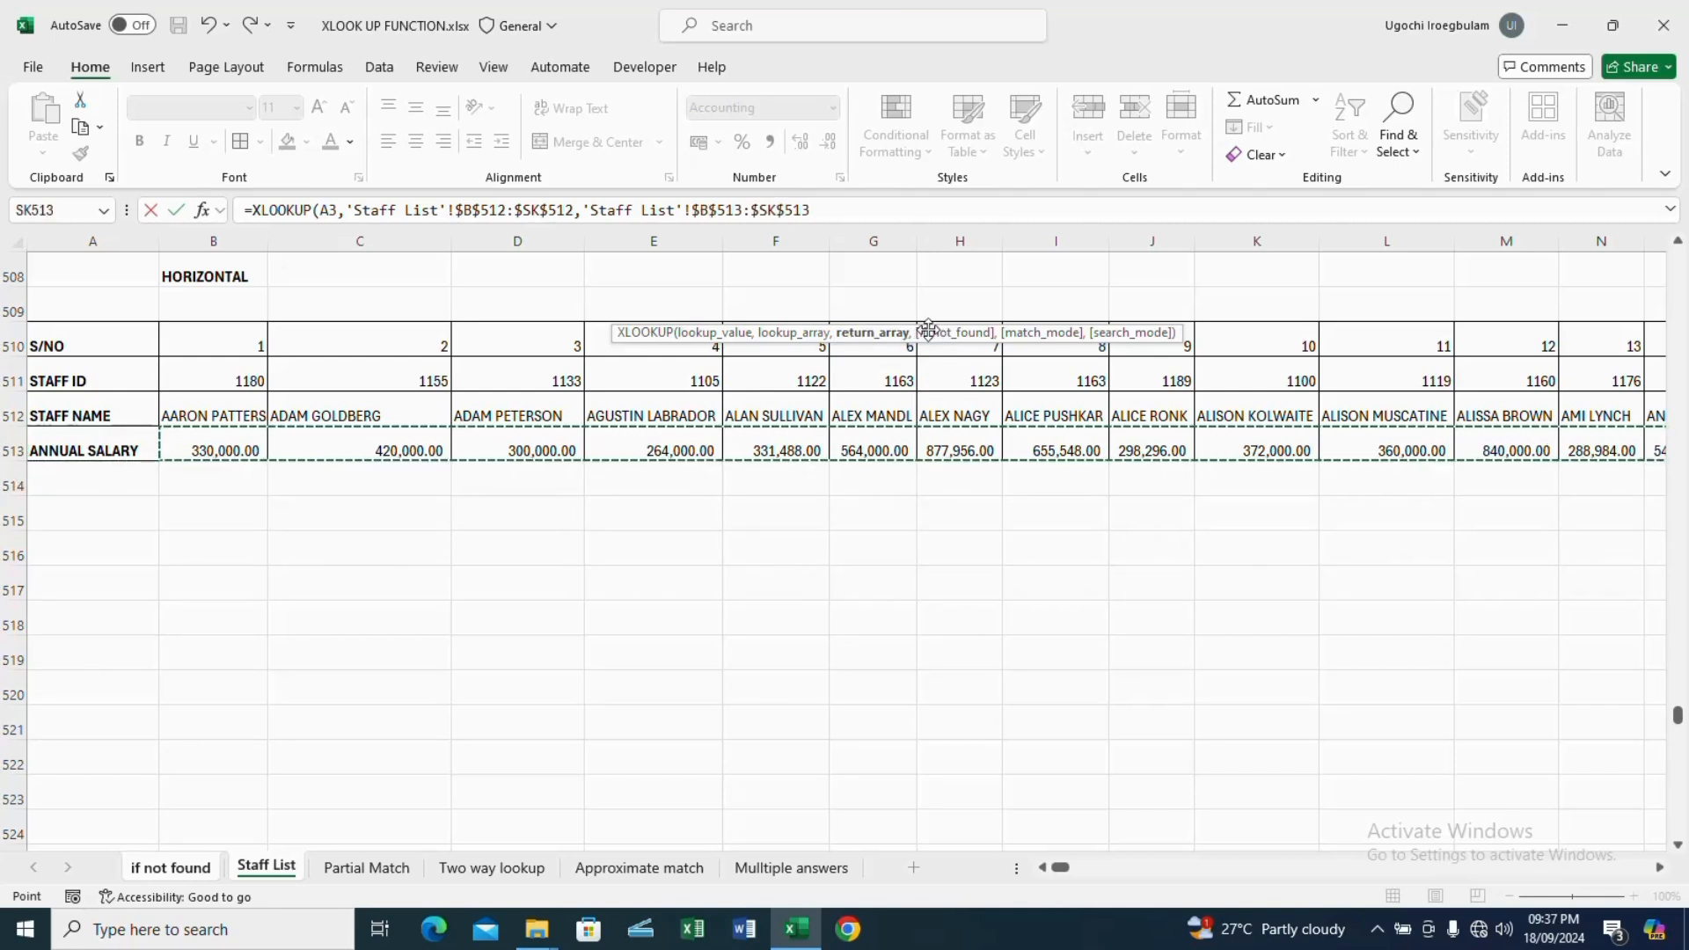
Set the if_not_found argument to 0, complete the XLOOKUP formula and reselect F3
{"action": "type", "text": ","}
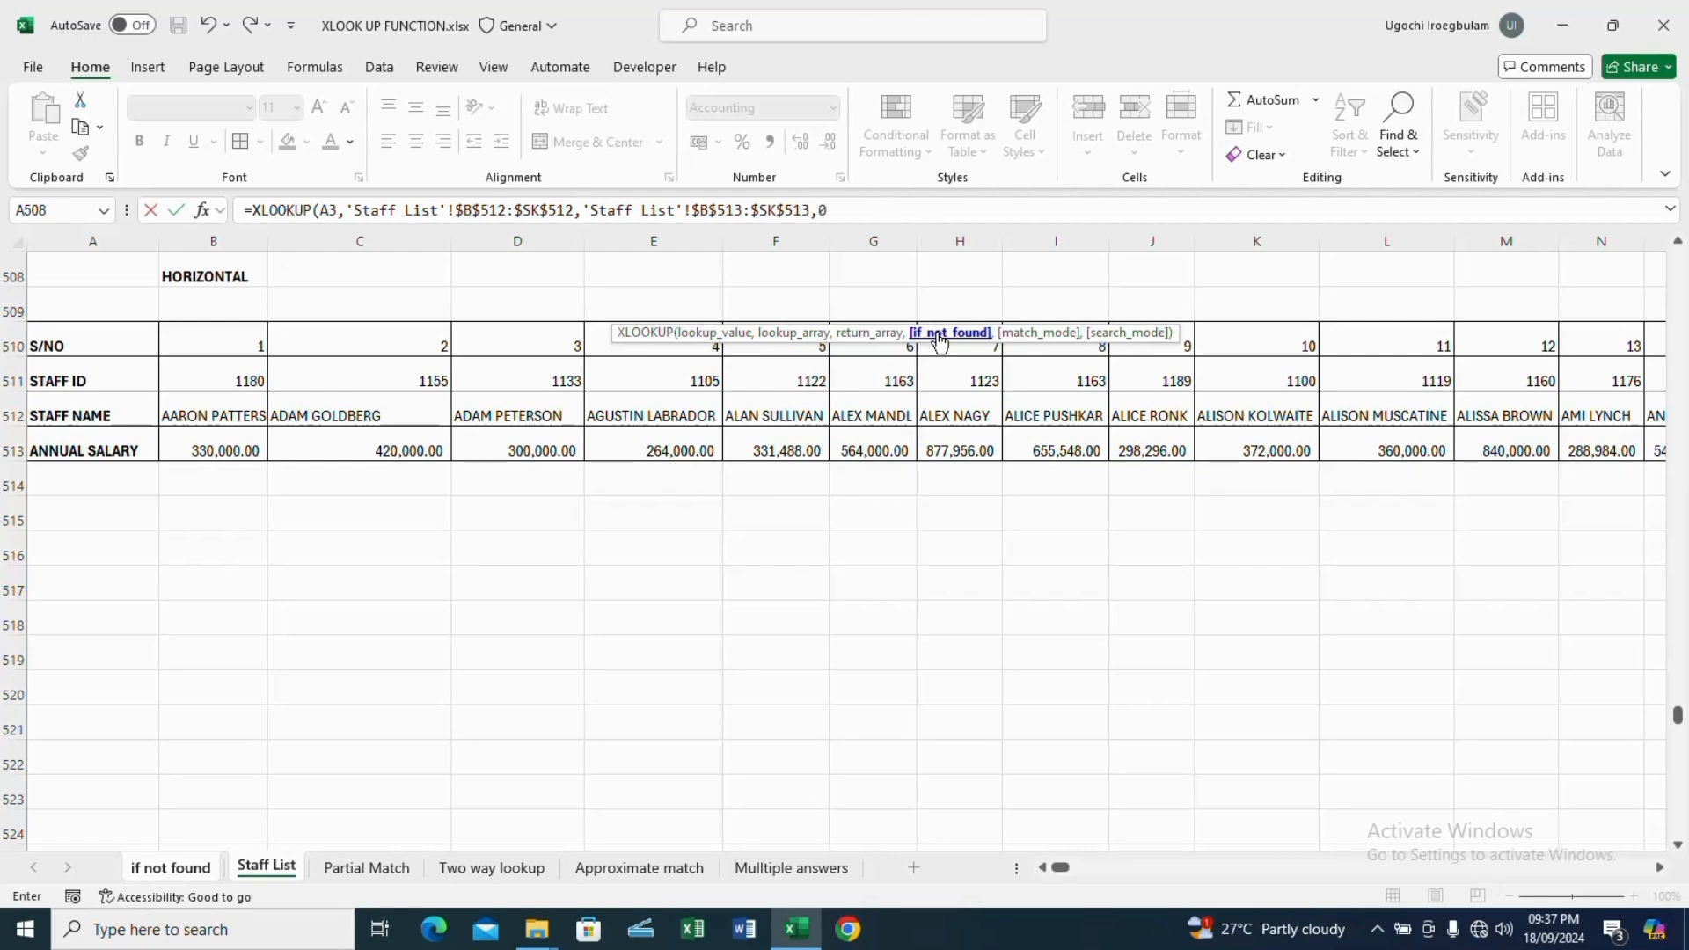
{"action": "type", "text": "0"}
{"action": "key", "text": "Return"}
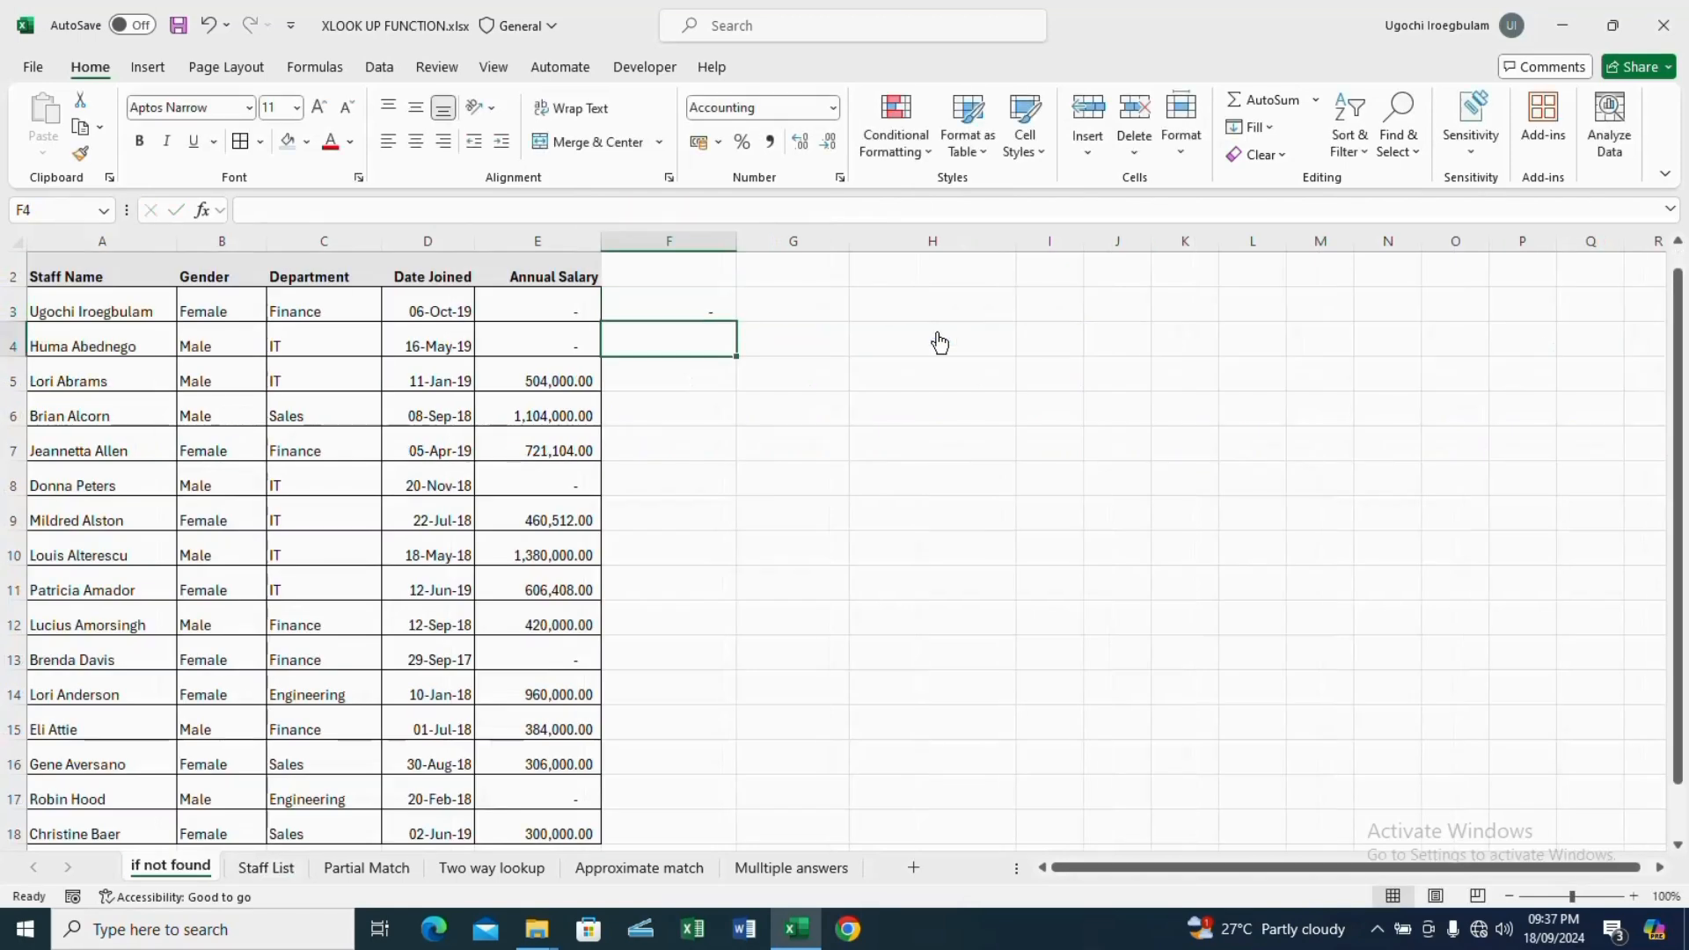
{"action": "left_click", "coordinate": [719, 319]}
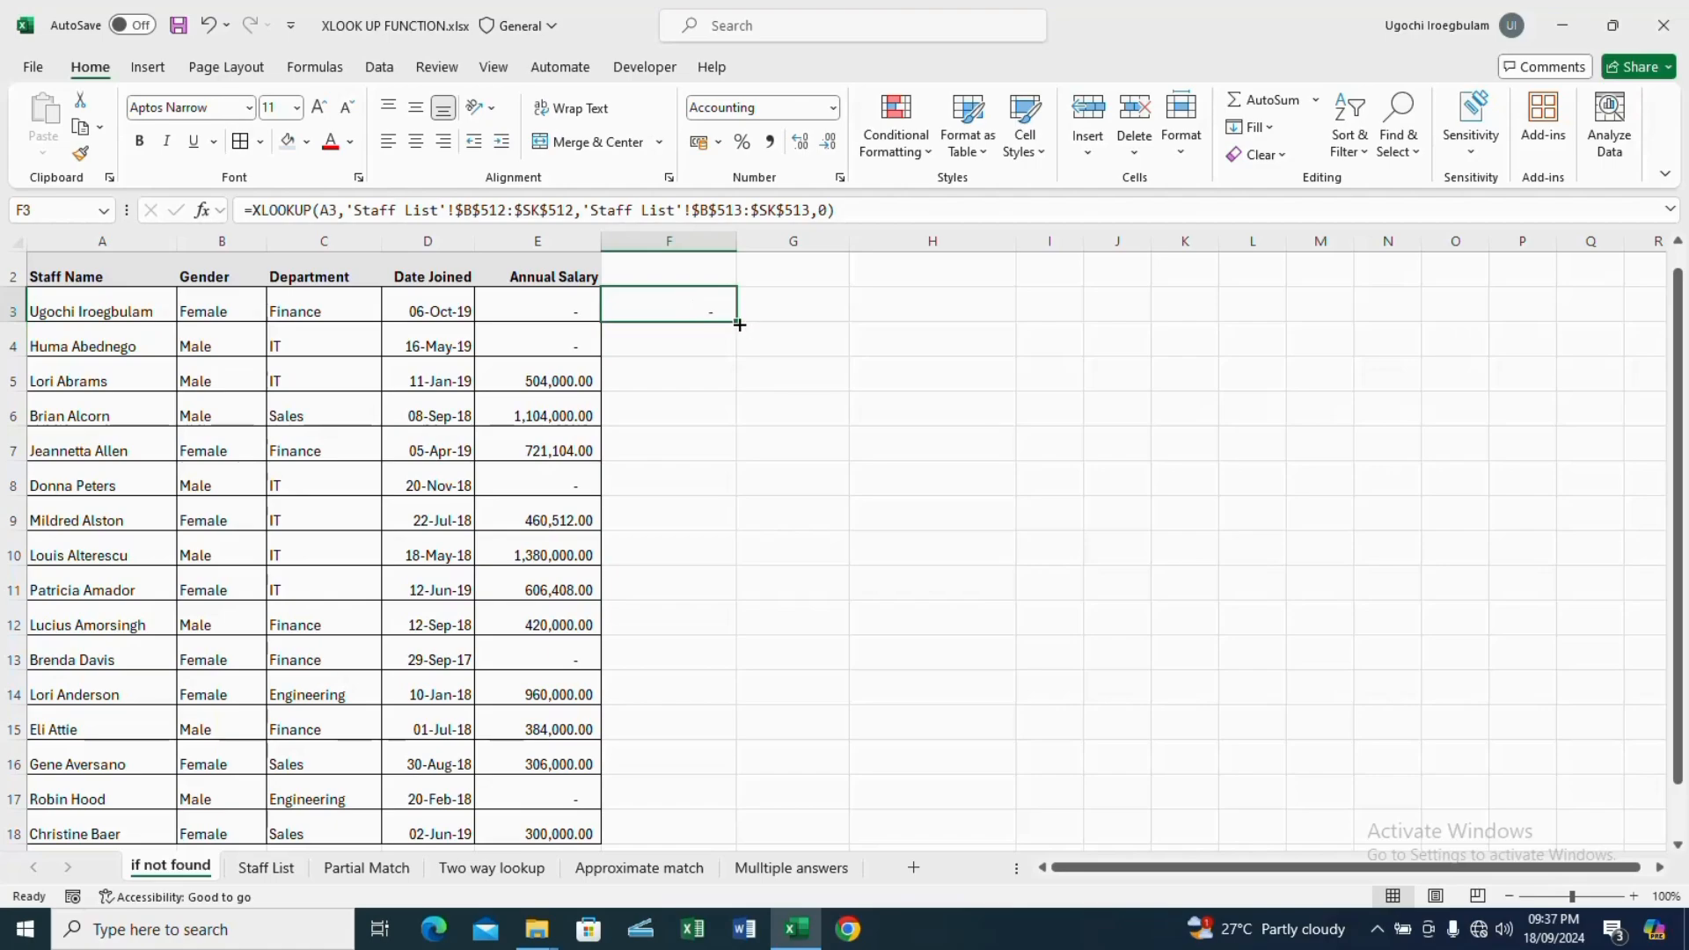
Fill the F3 XLOOKUP formula down column F and compare its results with the Annual Salary column
{"action": "double_click", "coordinate": [739, 324]}
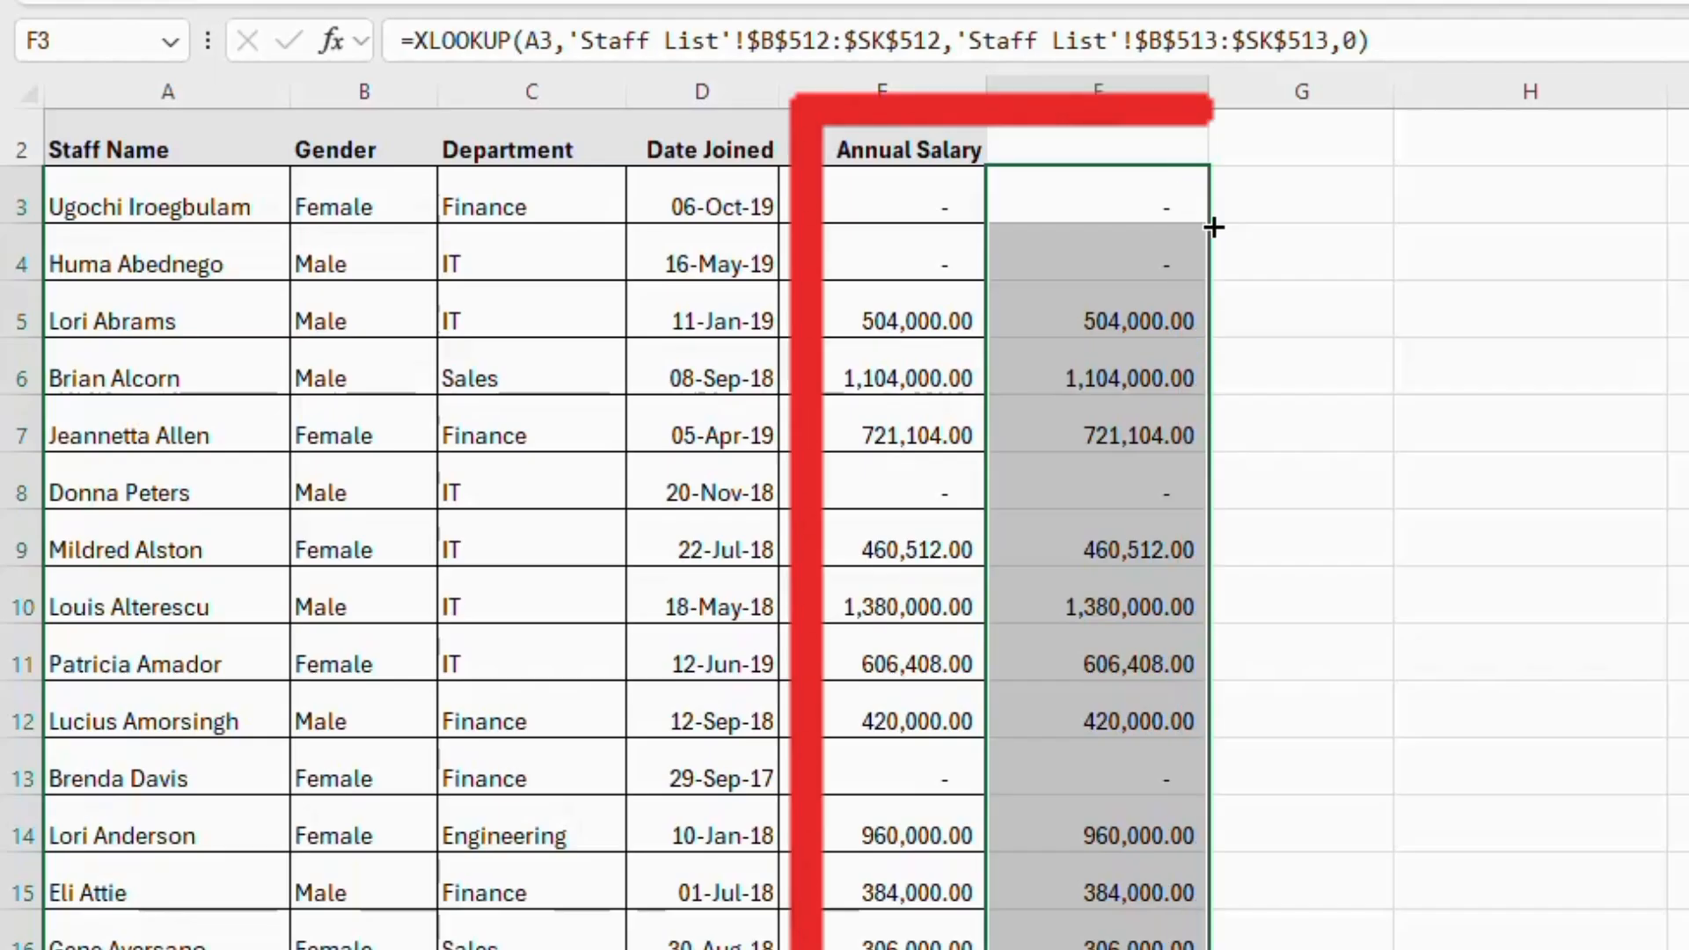
{"action": "scroll", "coordinate": [845, 528], "scroll_direction": "down", "scroll_amount": 1}
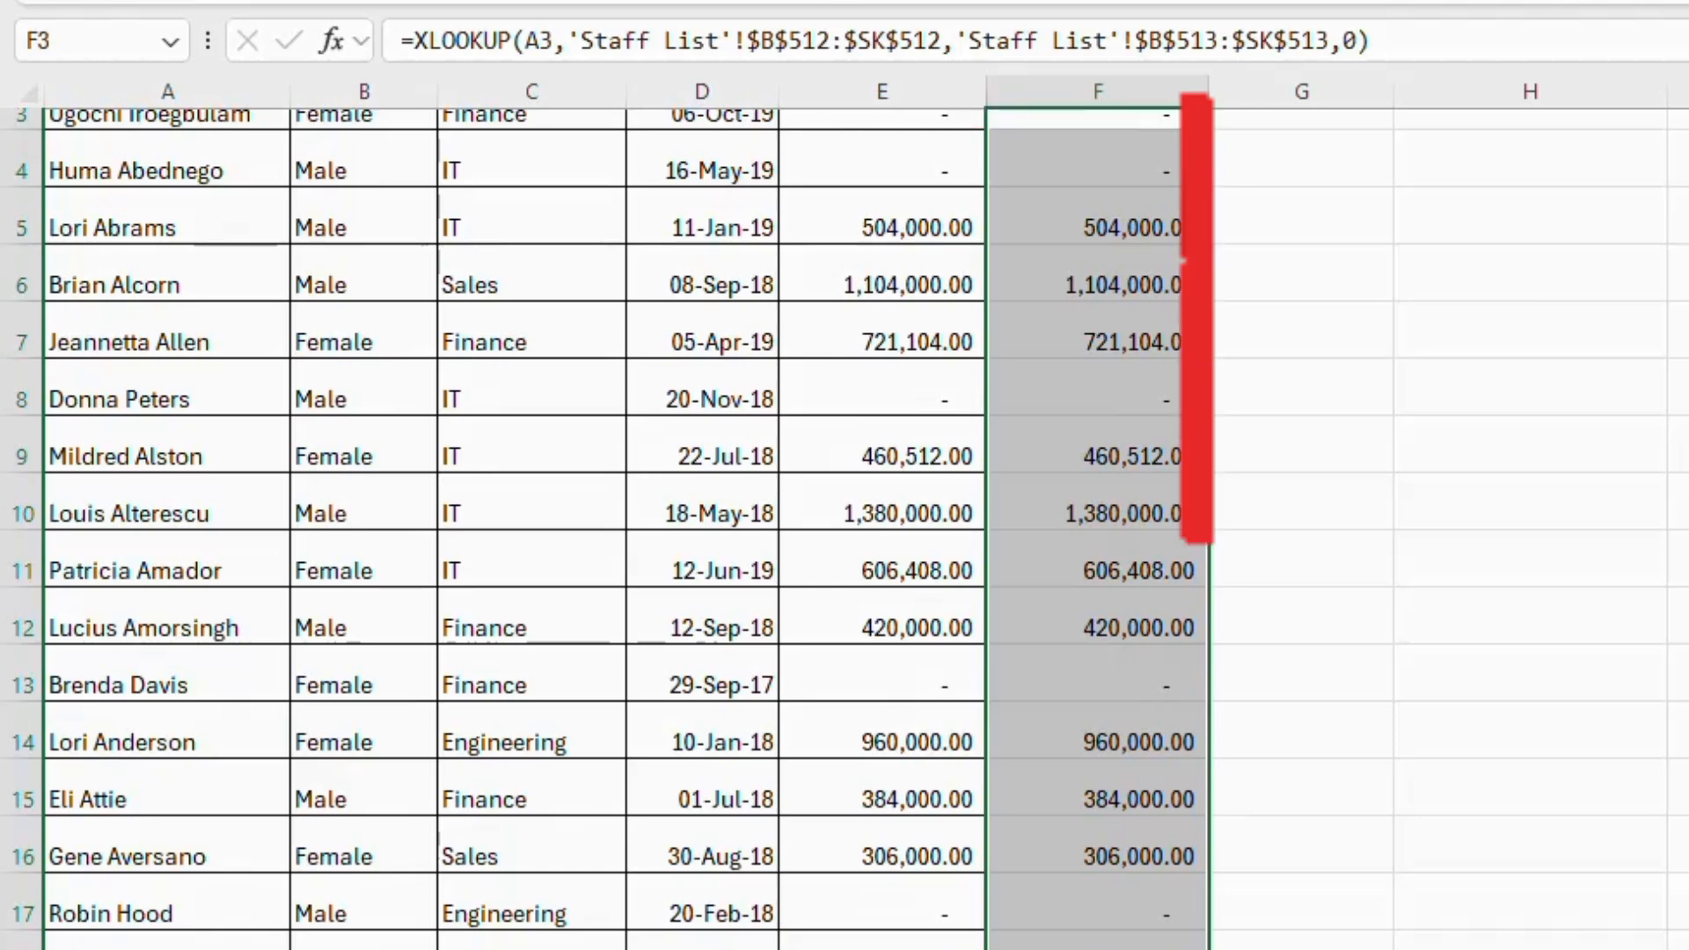
{"action": "scroll", "coordinate": [844, 527], "scroll_direction": "up", "scroll_amount": 1}
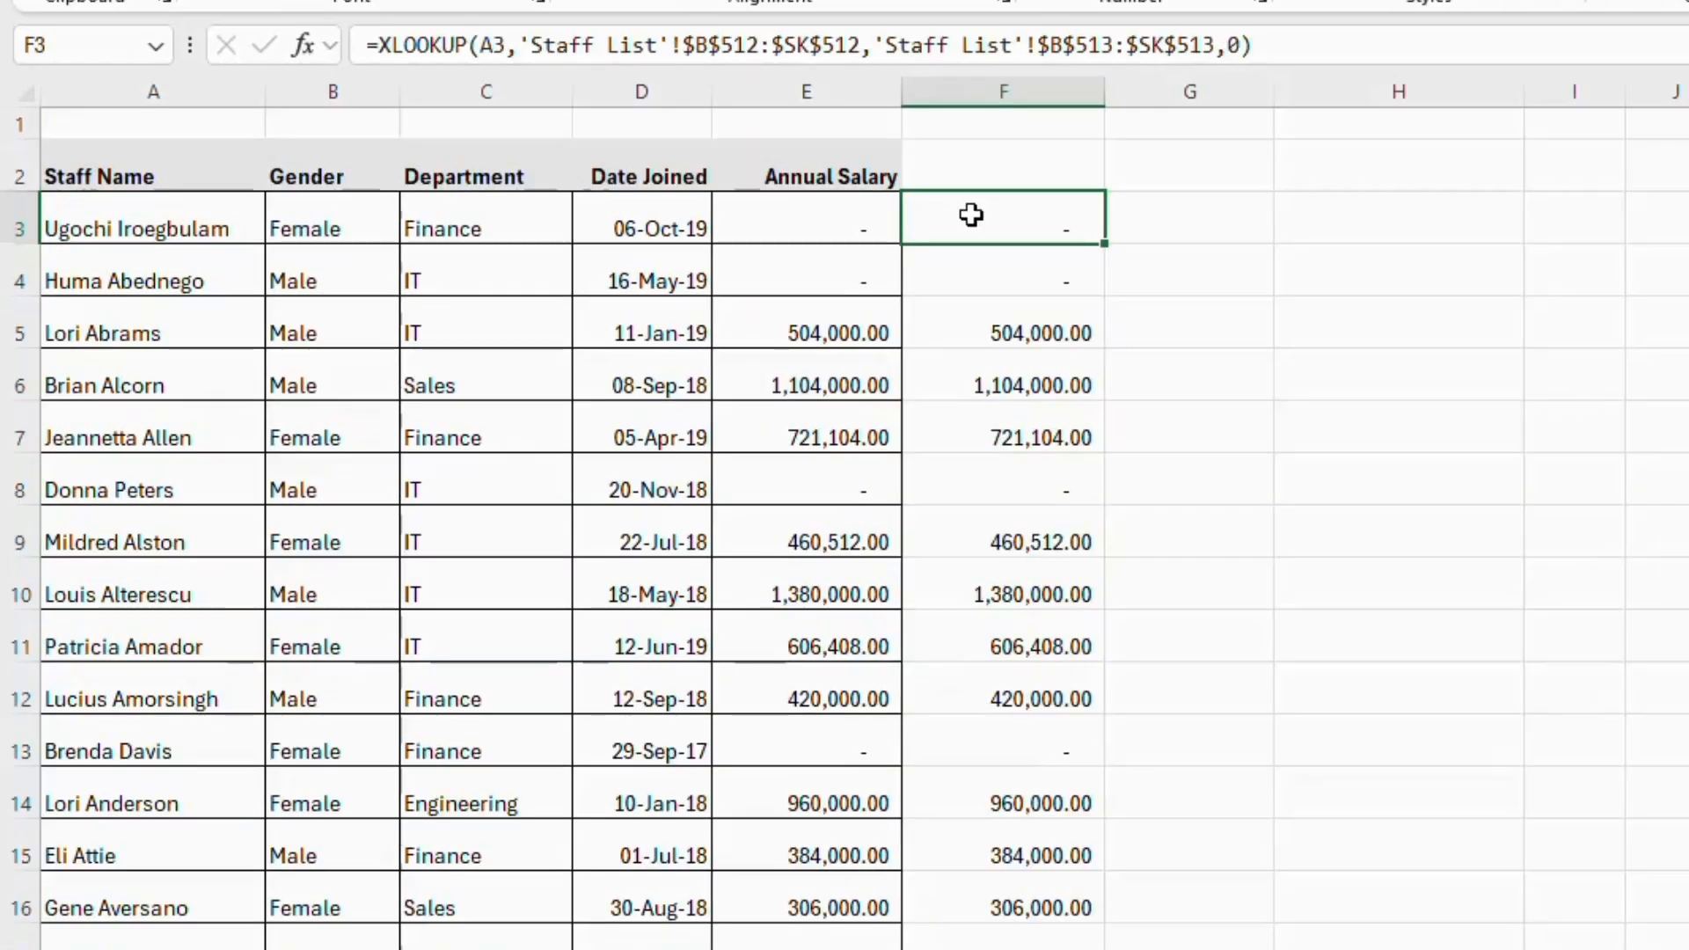
{"action": "left_click", "coordinate": [1173, 214]}
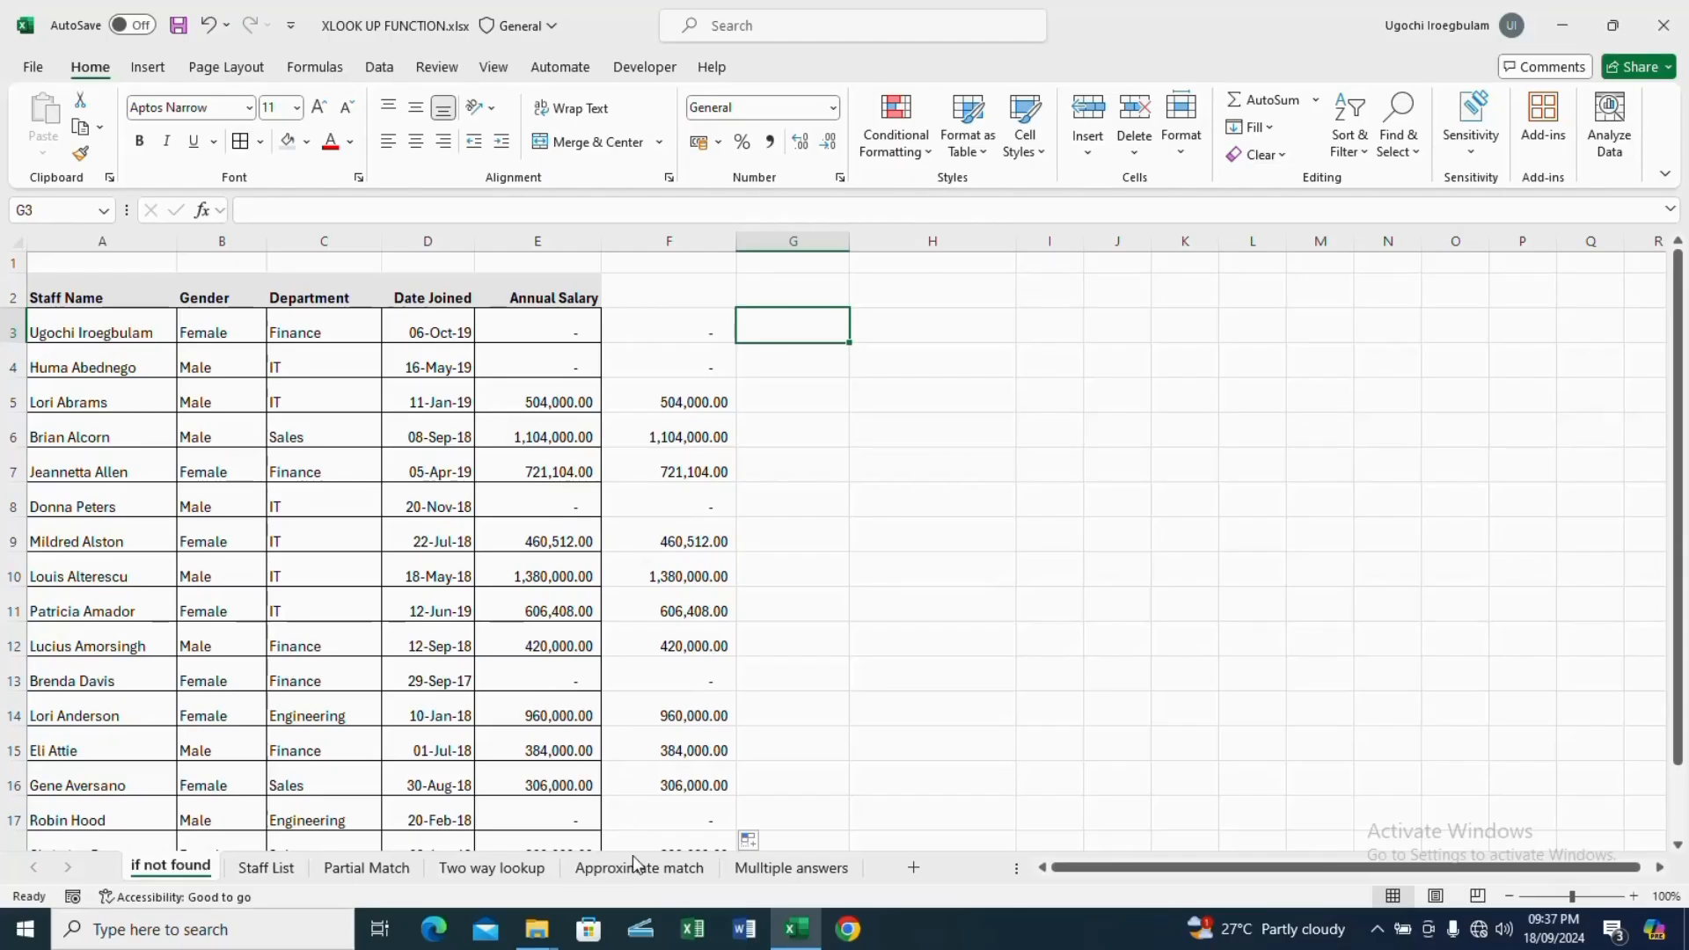
Open the Approximate match sheet and examine the salary thresholds and matching bonus percentages in the SALARY/BONUS table
{"action": "left_click", "coordinate": [633, 863]}
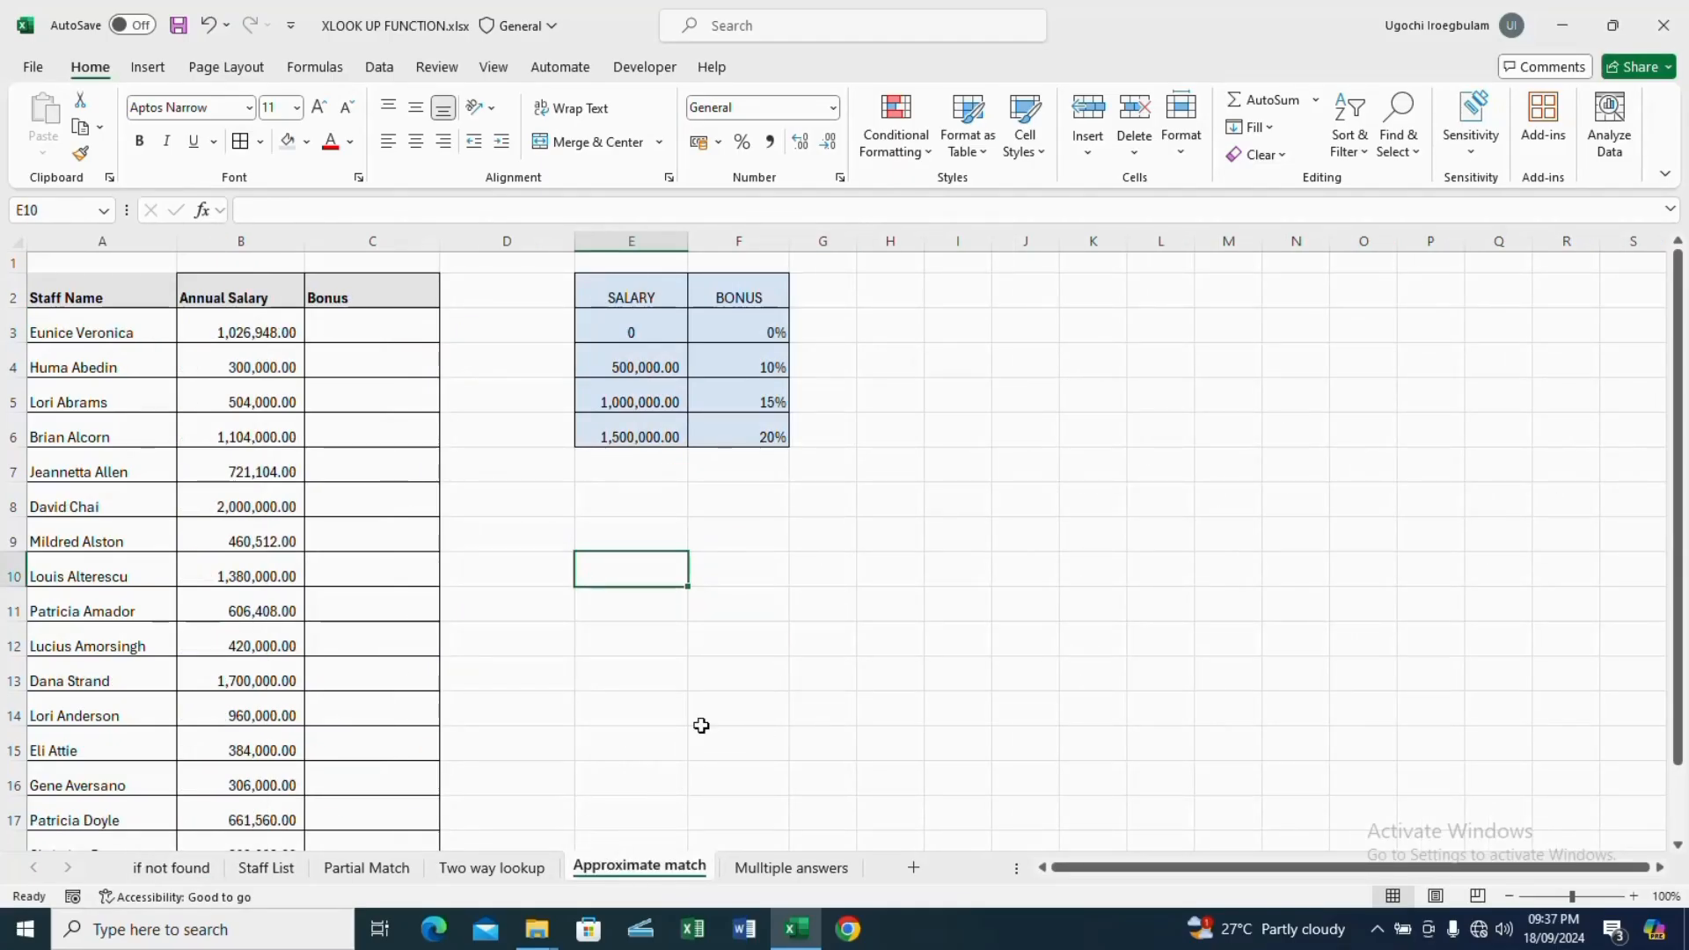
{"action": "left_click", "coordinate": [383, 321]}
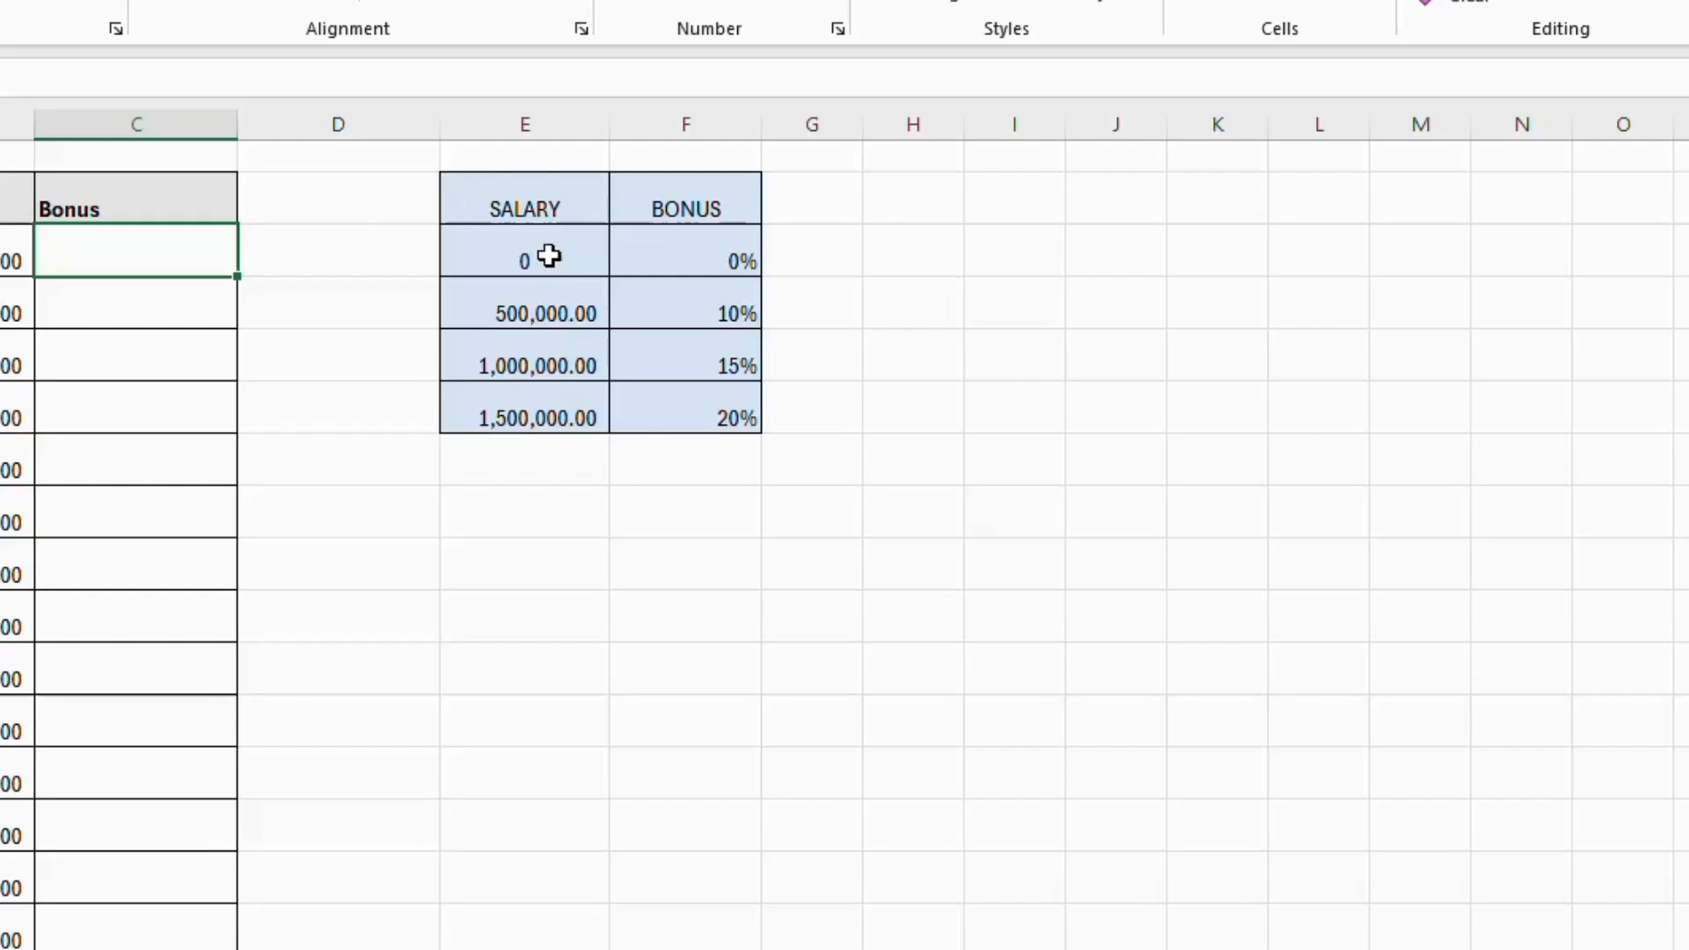
{"action": "left_click", "coordinate": [550, 255]}
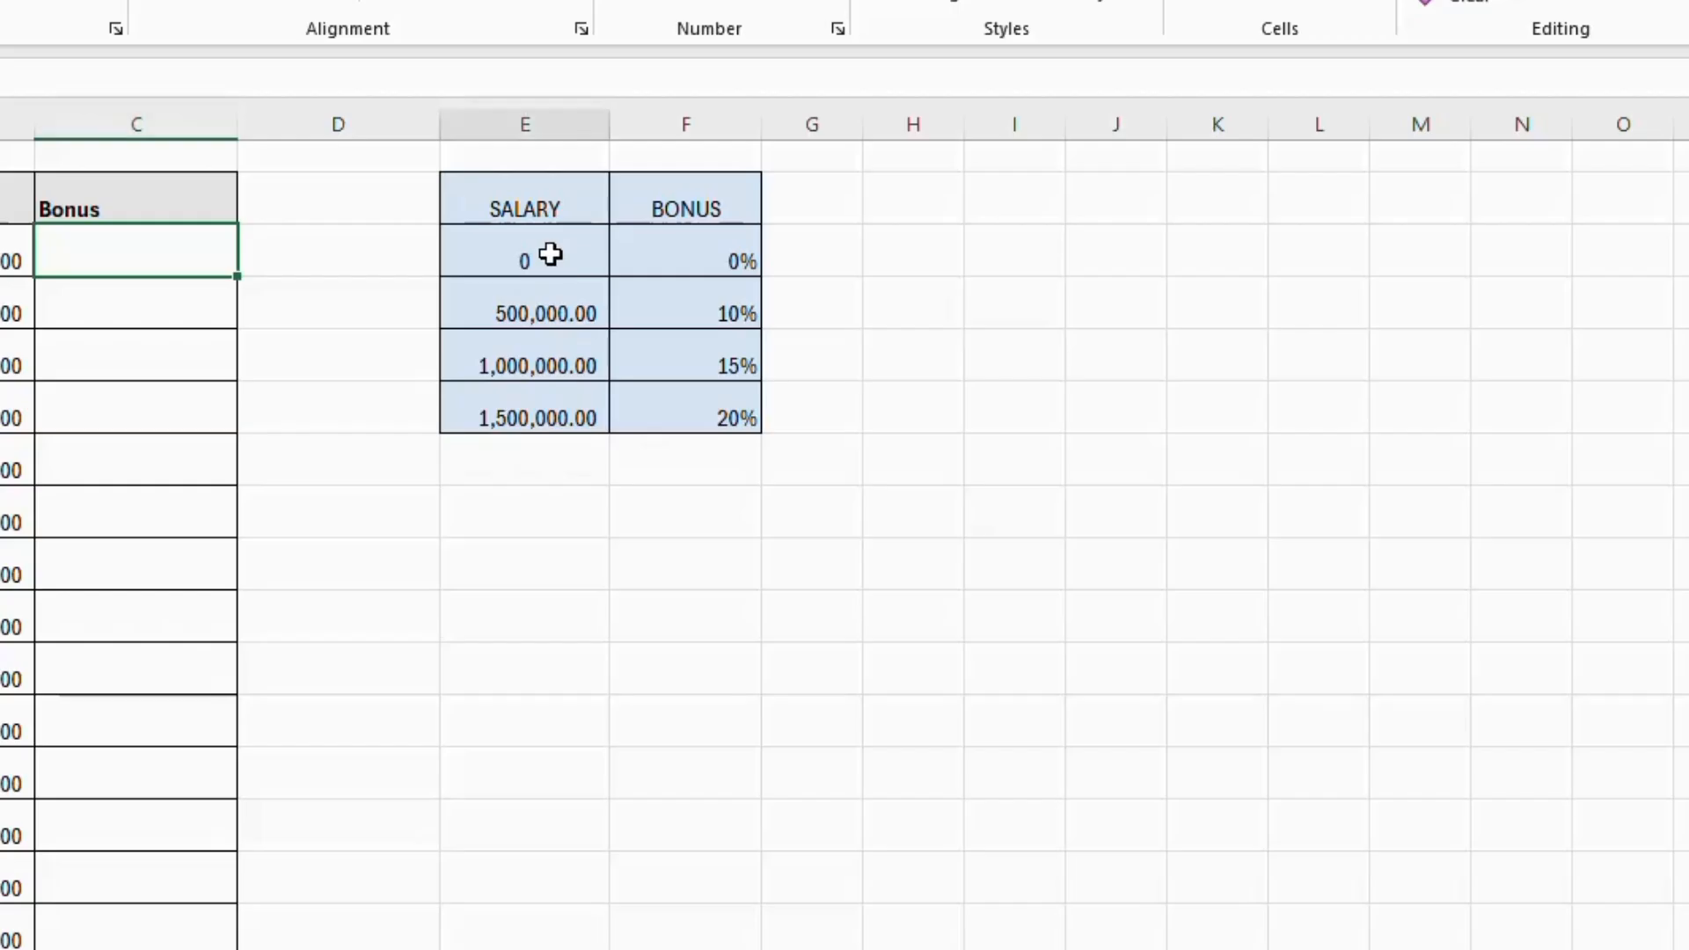
{"action": "left_click", "coordinate": [550, 313]}
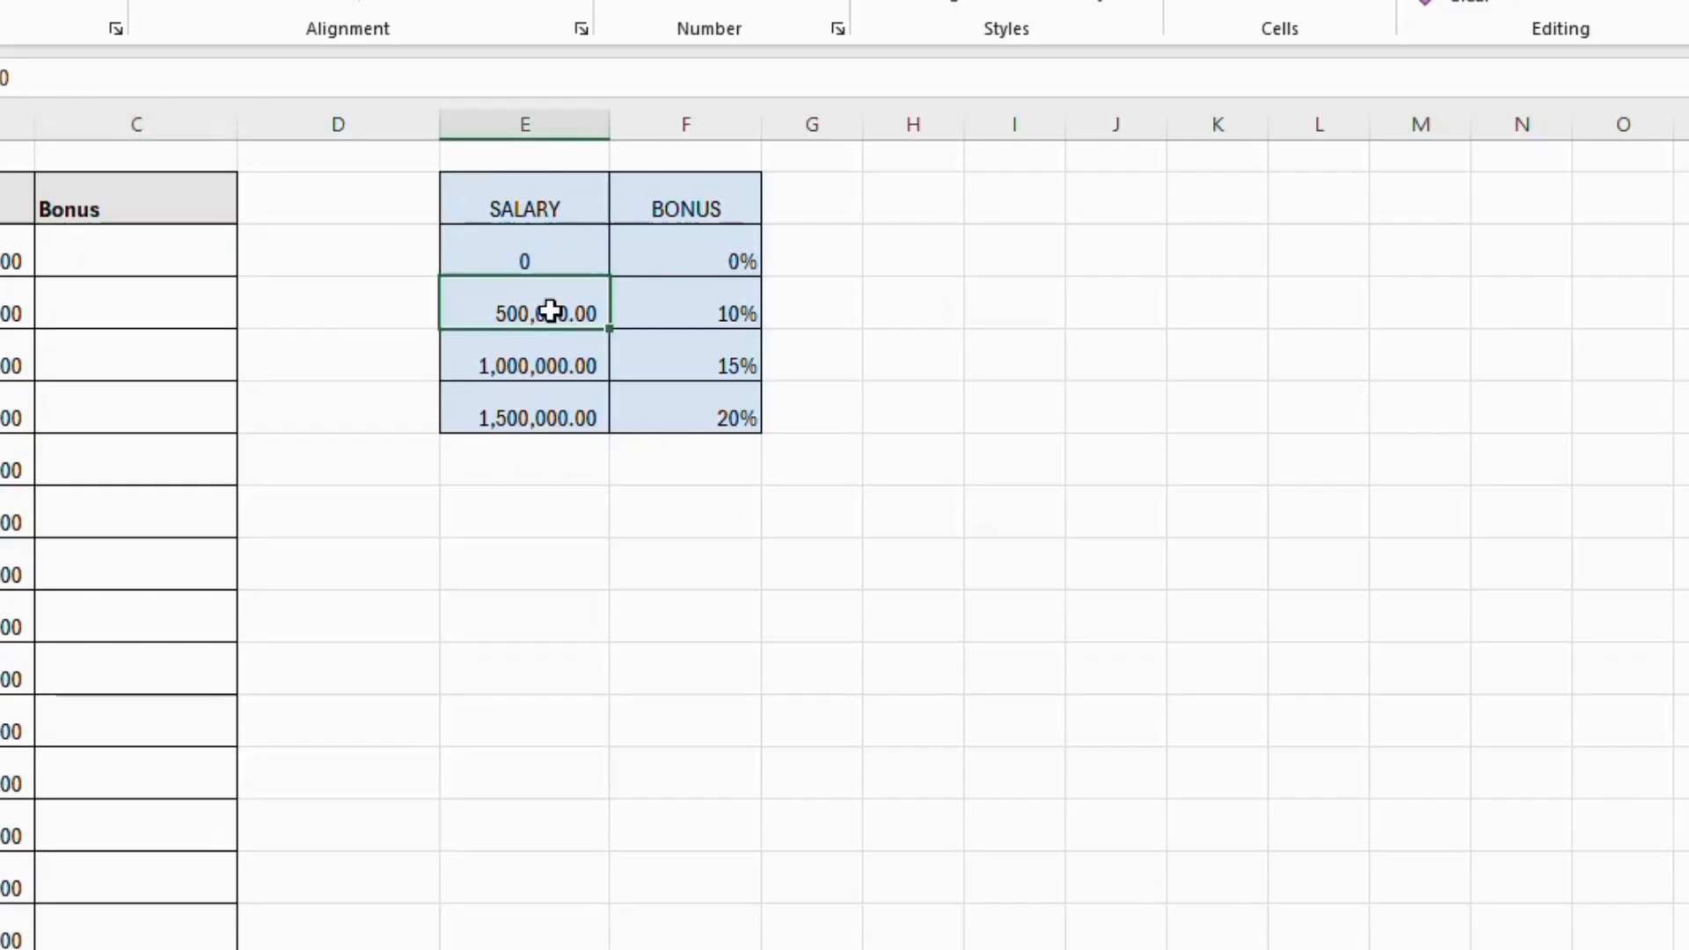
{"action": "left_click", "coordinate": [708, 262]}
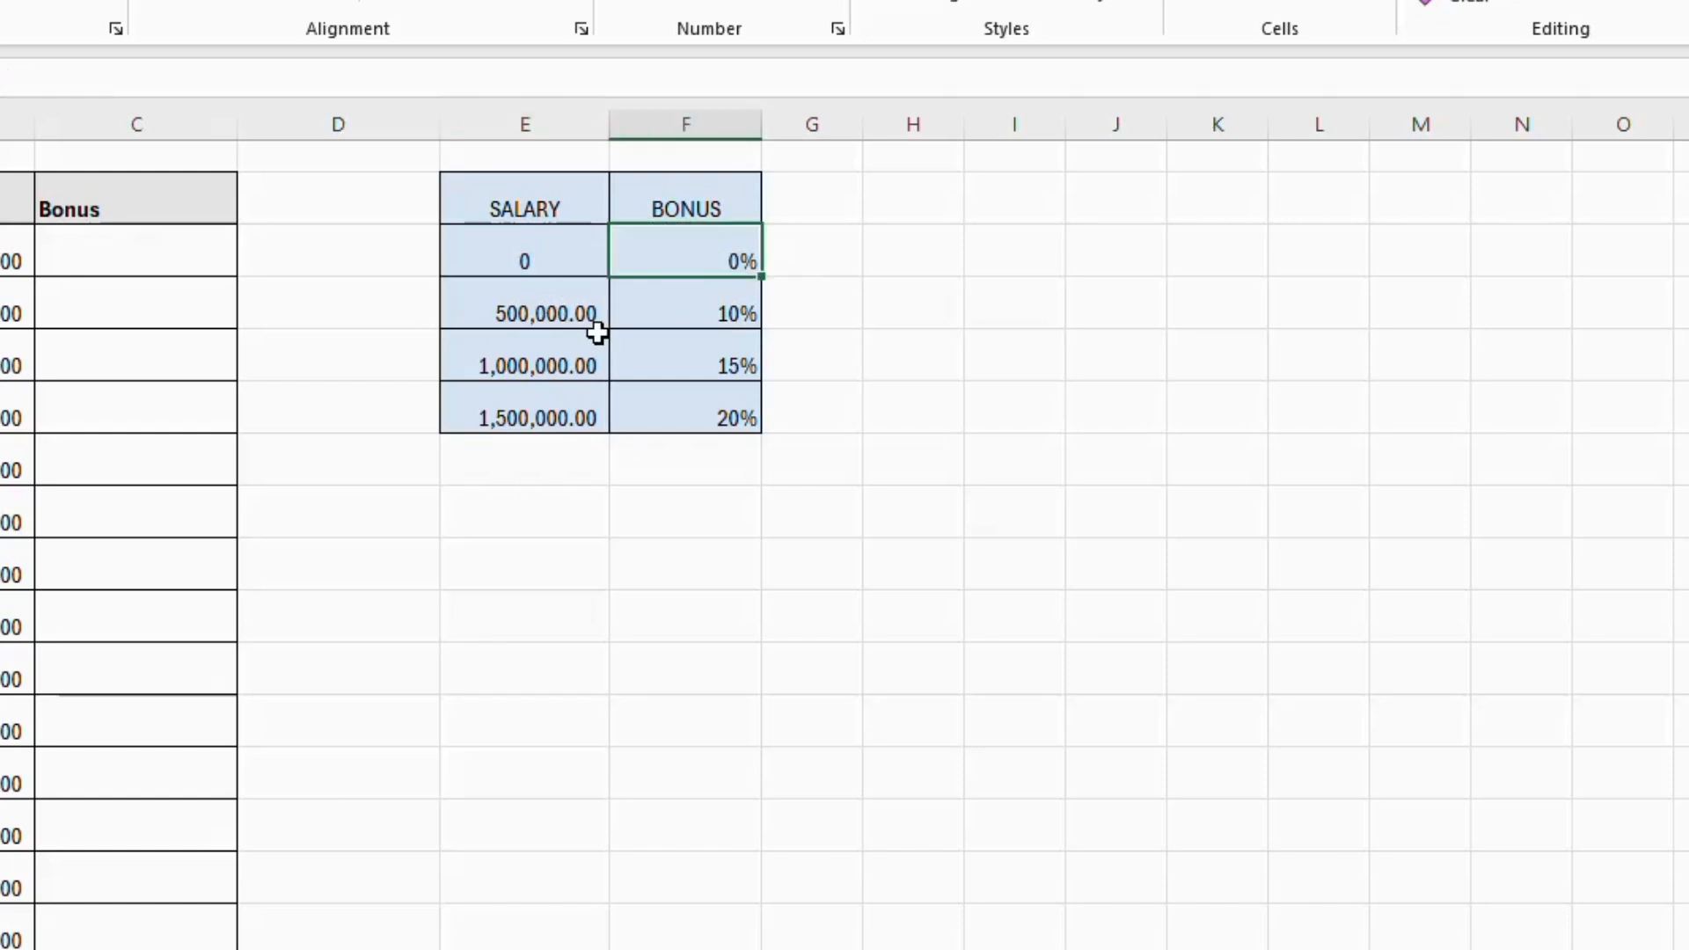
{"action": "left_click", "coordinate": [552, 346]}
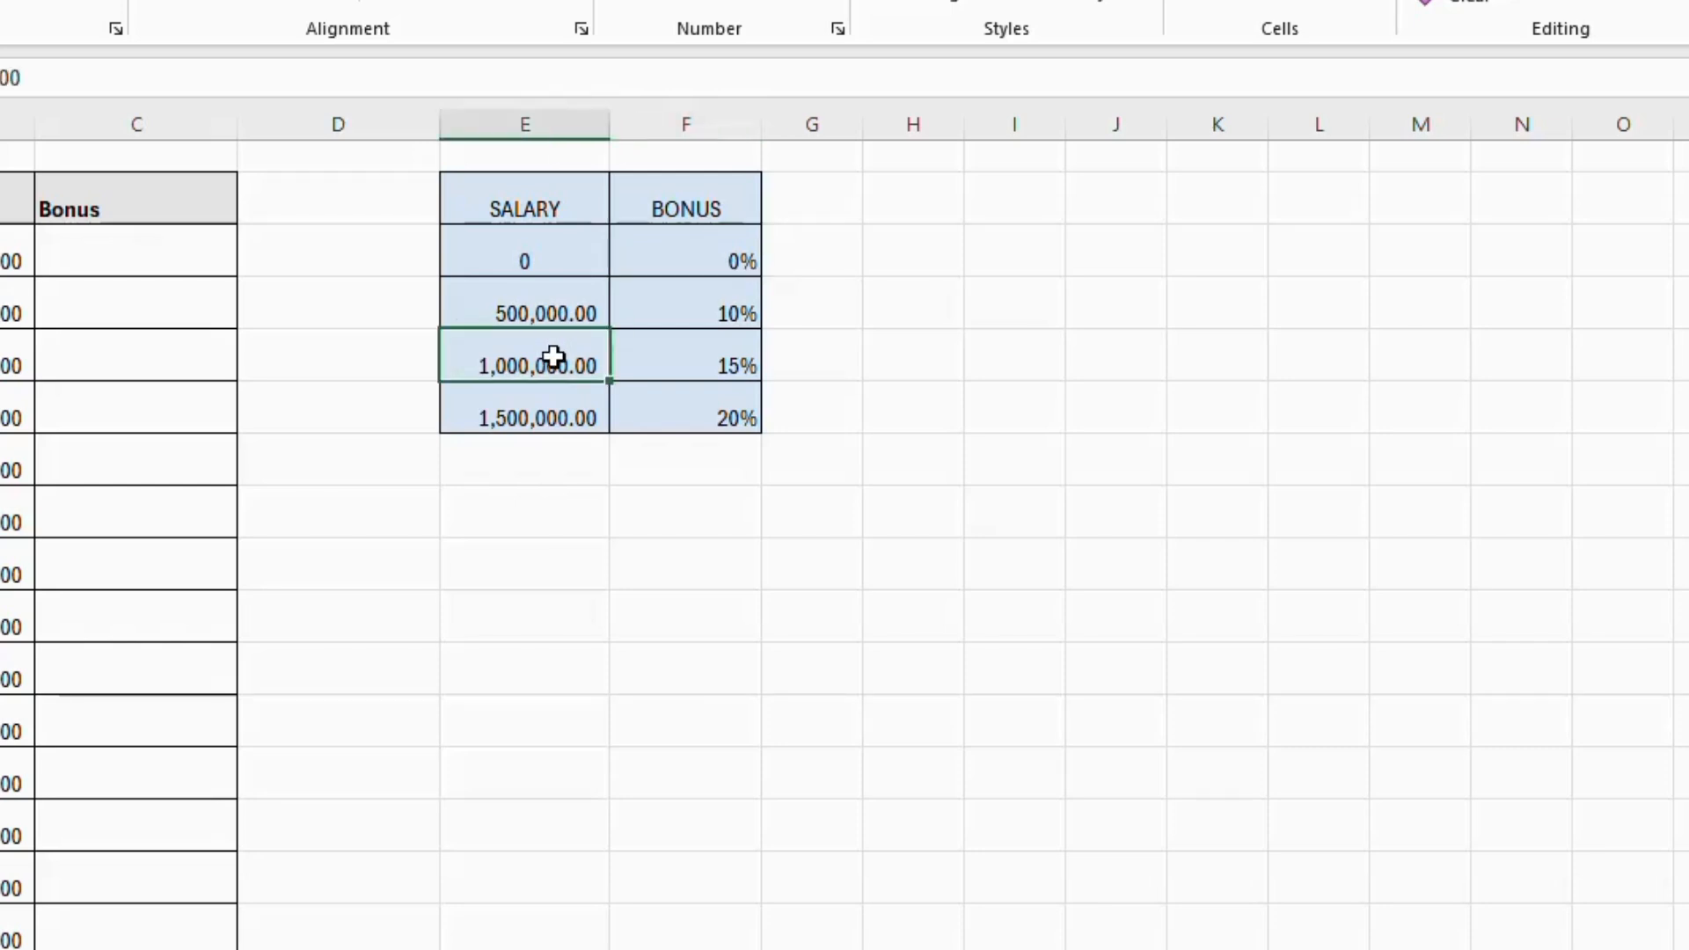
{"action": "left_click", "coordinate": [730, 305]}
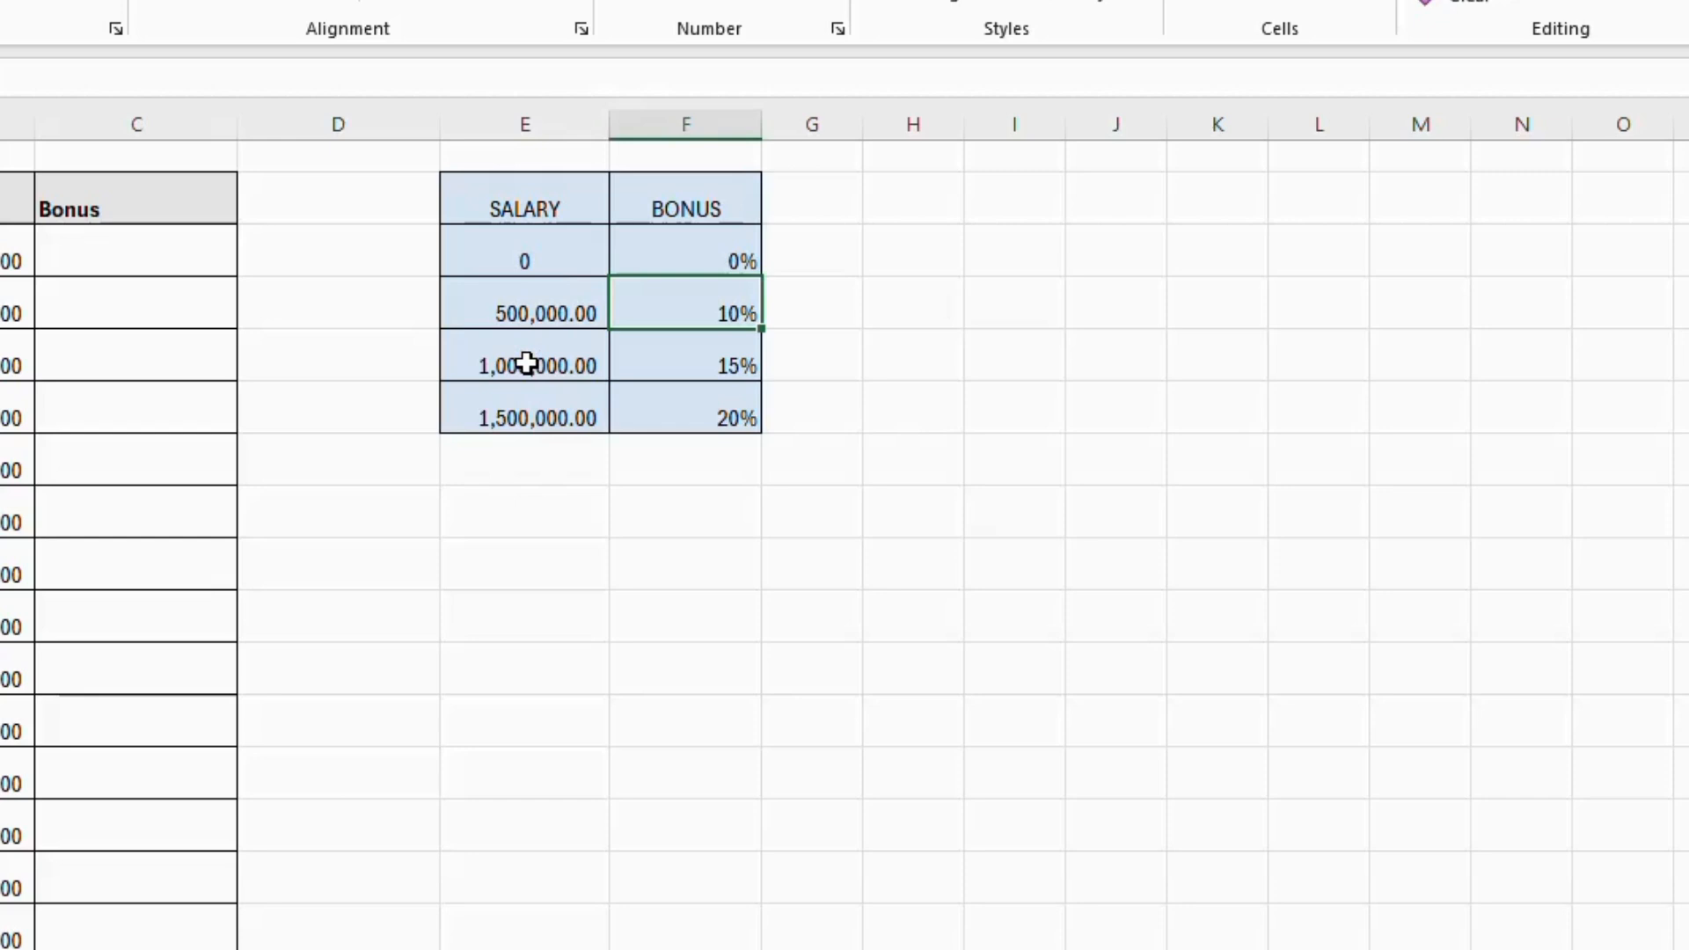
{"action": "left_click", "coordinate": [532, 404]}
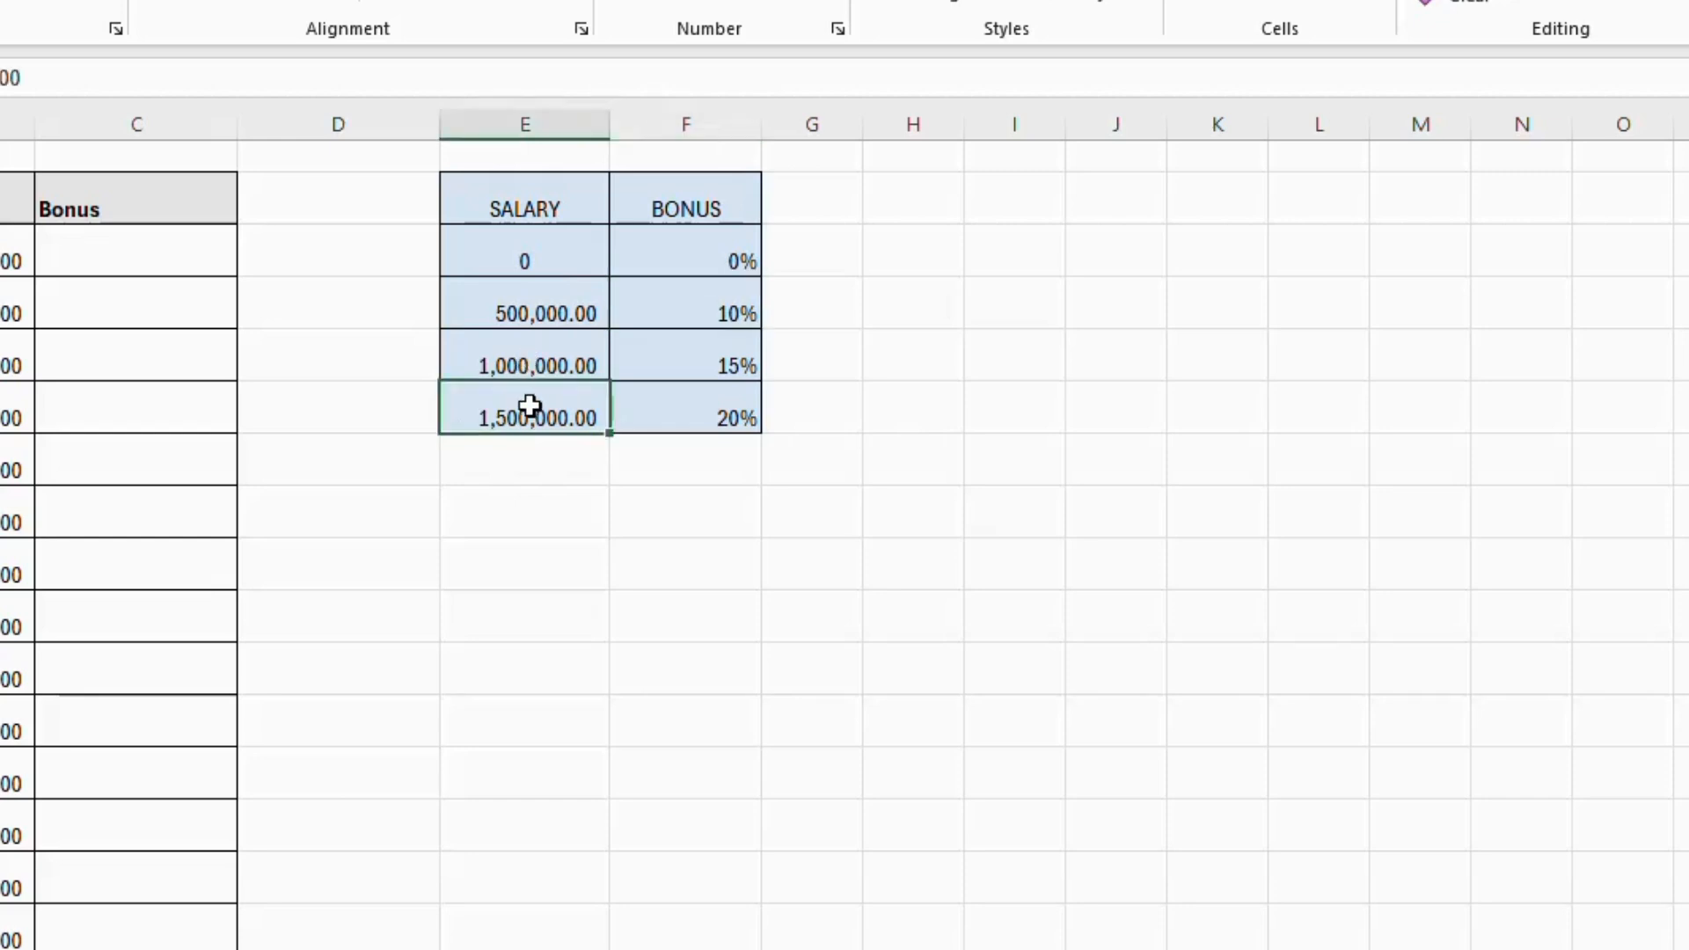
{"action": "left_click", "coordinate": [724, 352]}
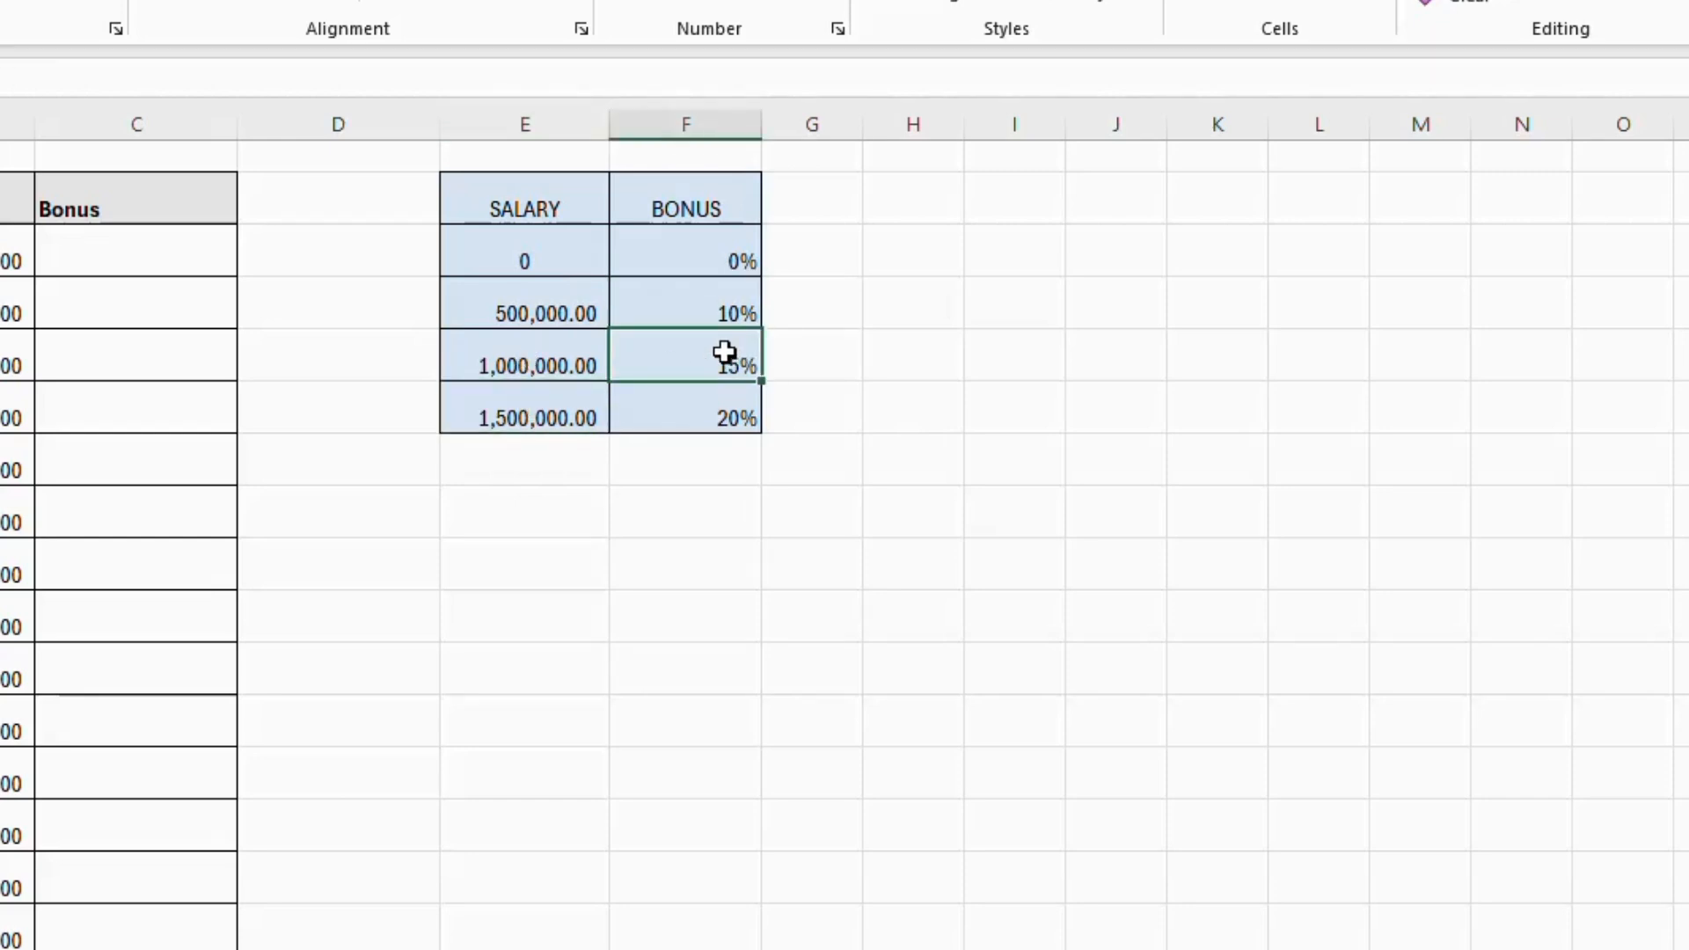
{"action": "left_click", "coordinate": [542, 419]}
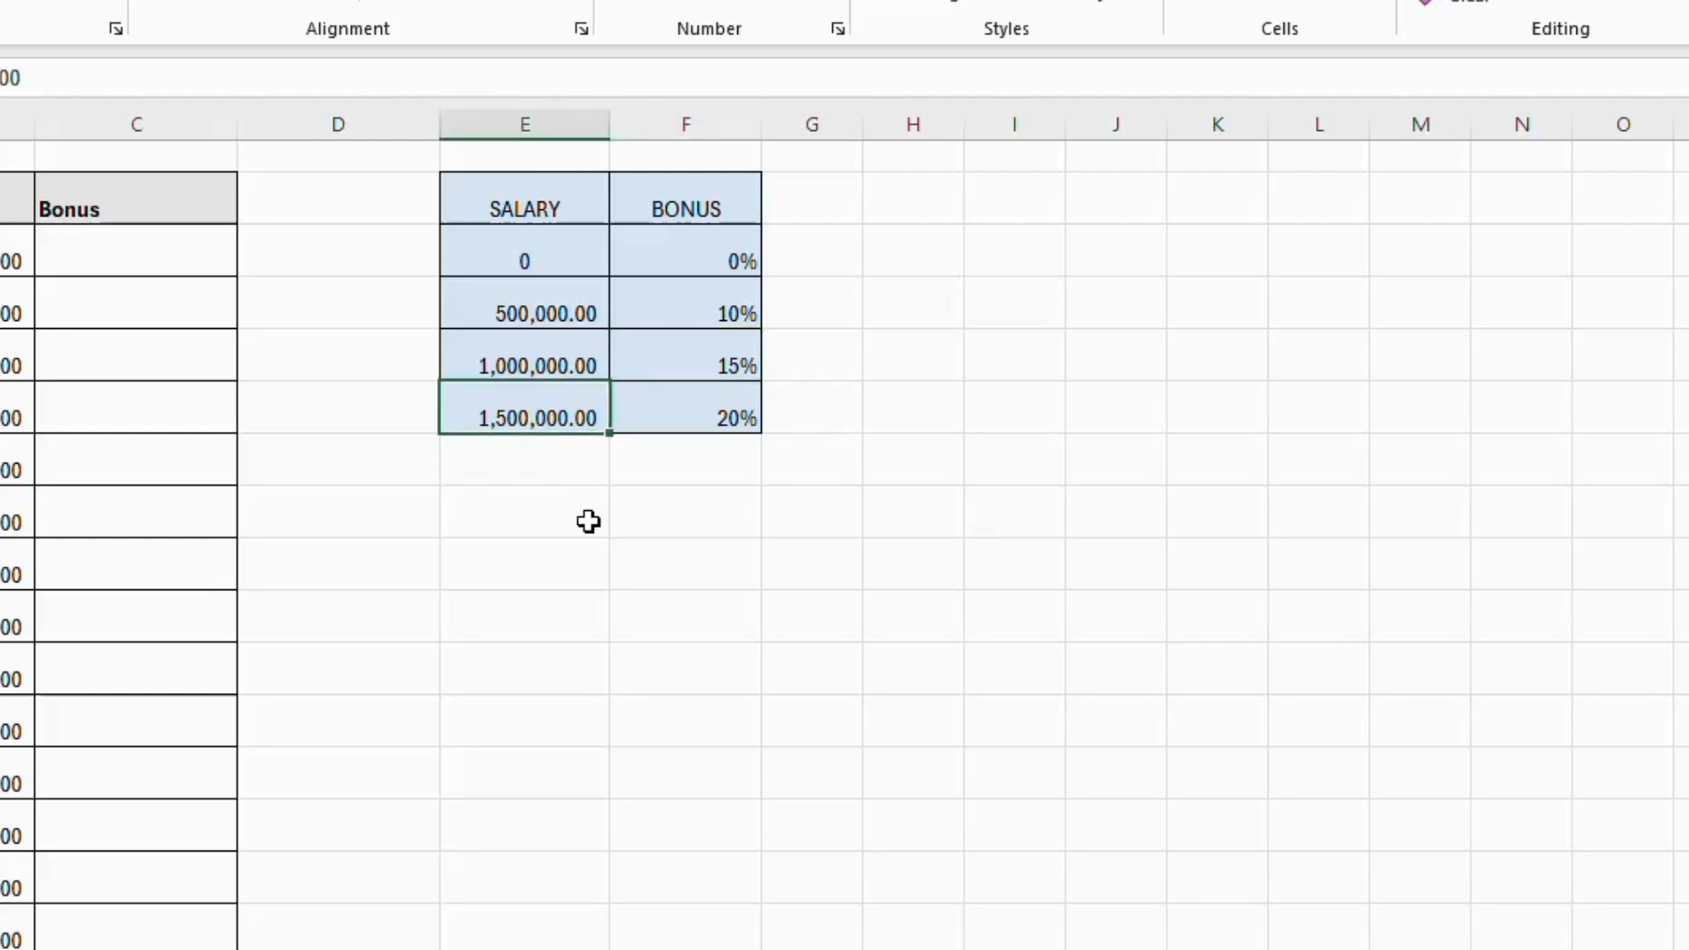
{"action": "left_click", "coordinate": [736, 423]}
Start an XLOOKUP formula in Bonus cell C3 with the annual salary in B3 as the lookup value
{"action": "left_click", "coordinate": [118, 249]}
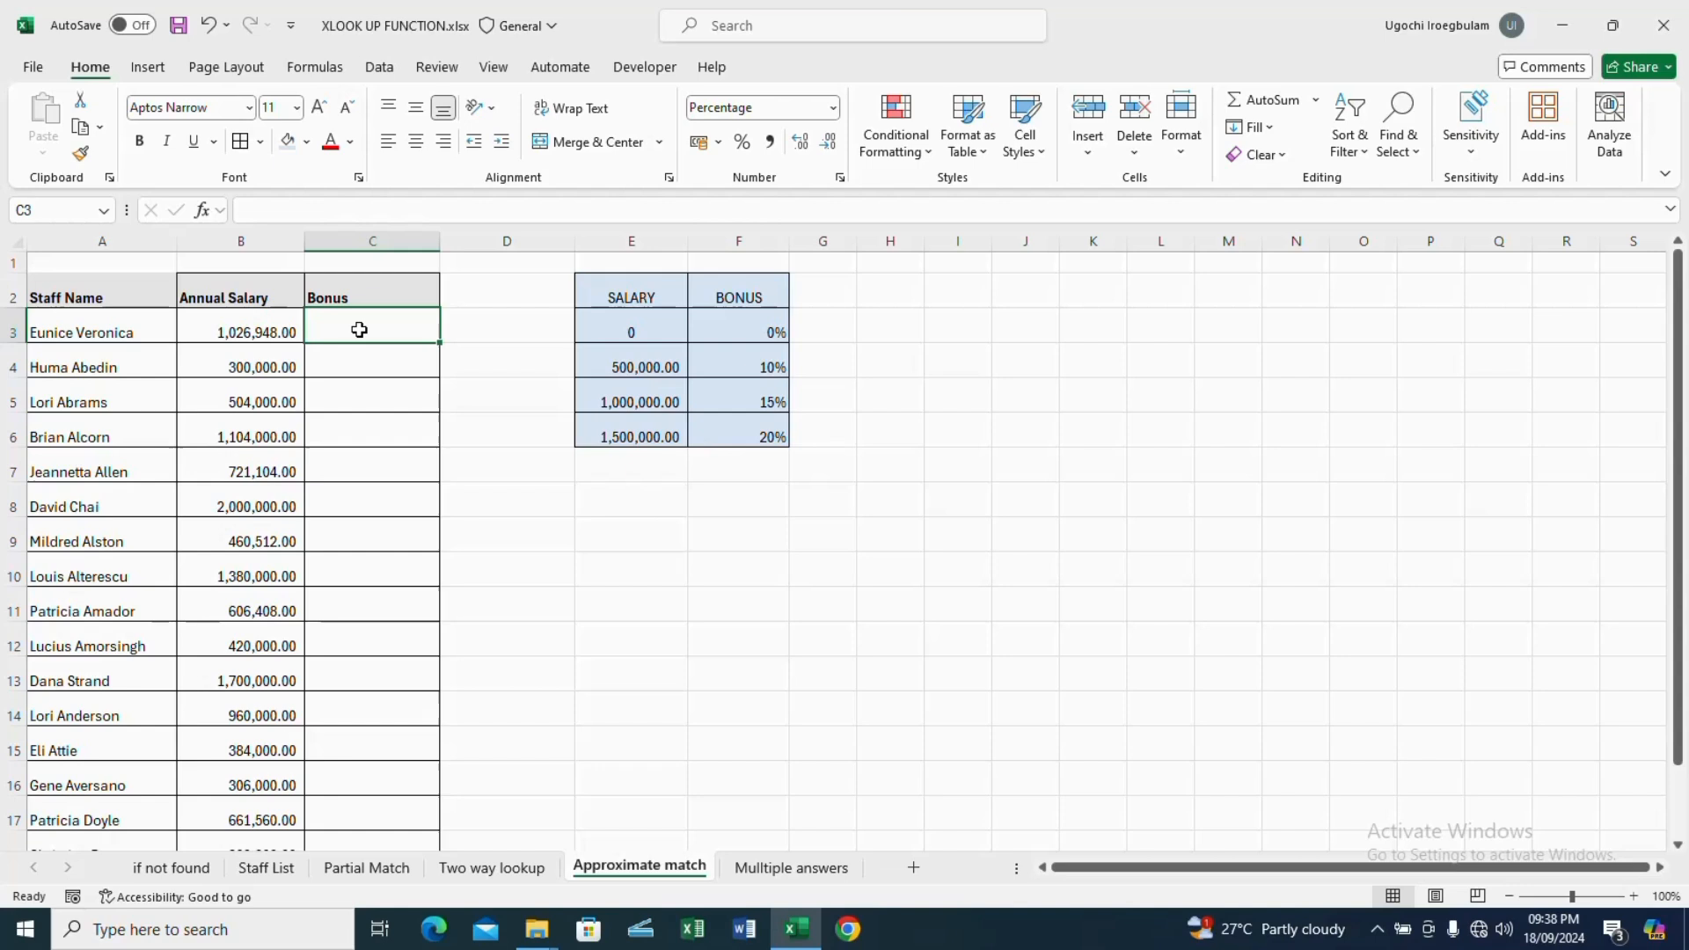
{"action": "type", "text": "="}
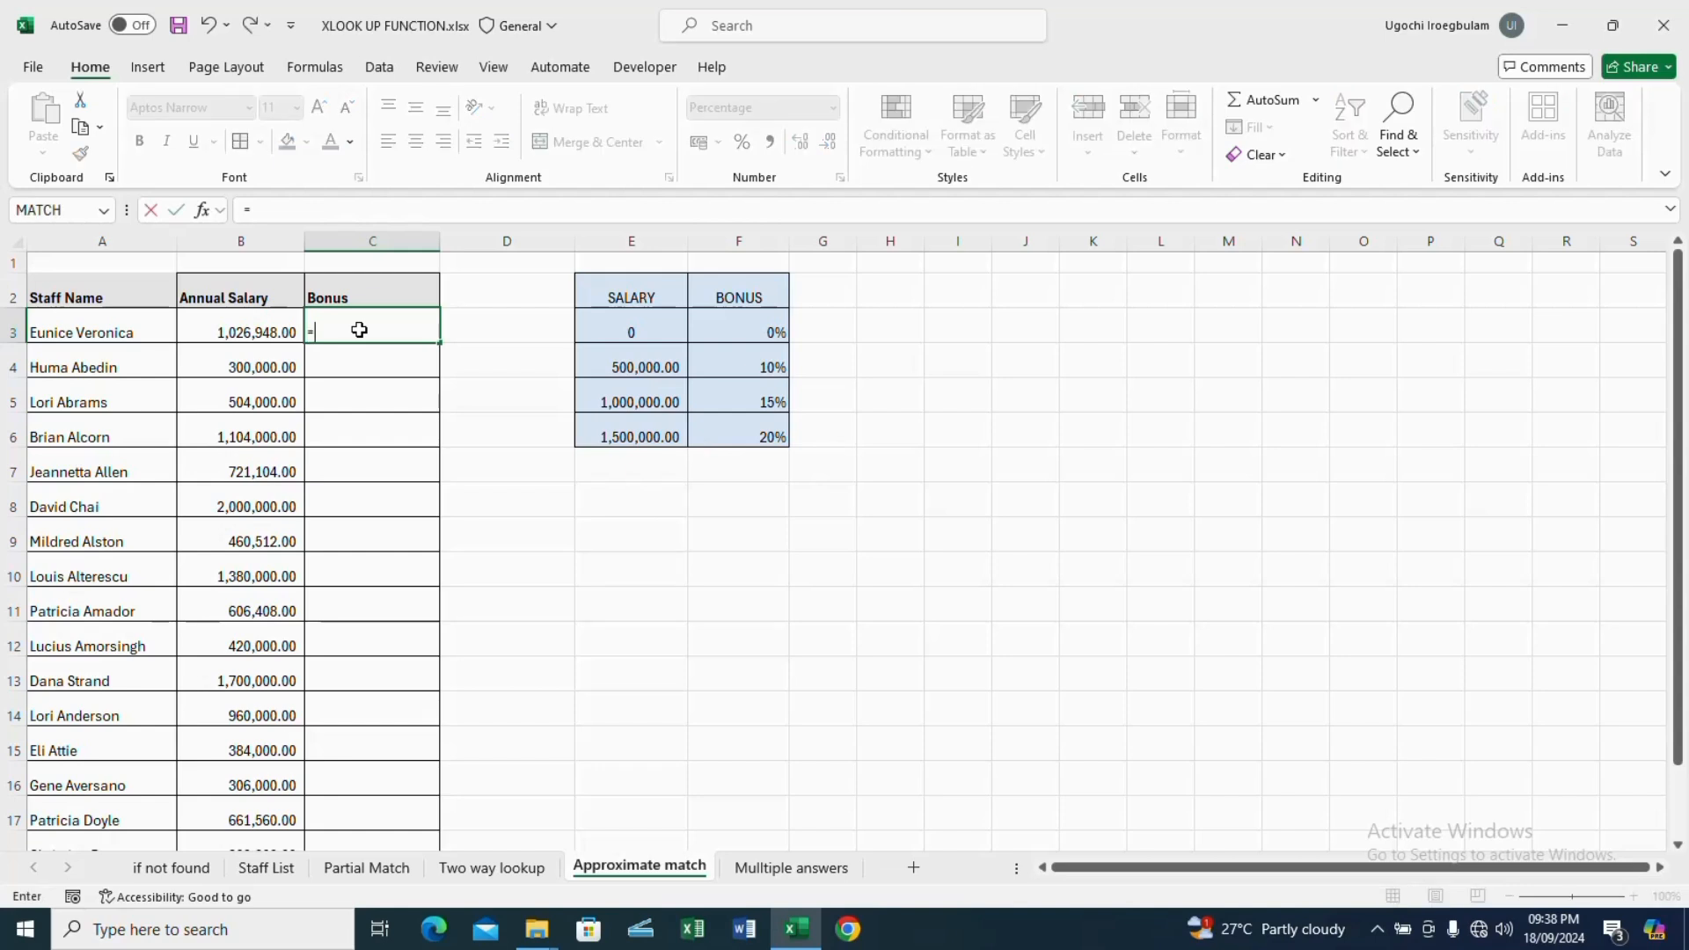
{"action": "type", "text": "xloo"}
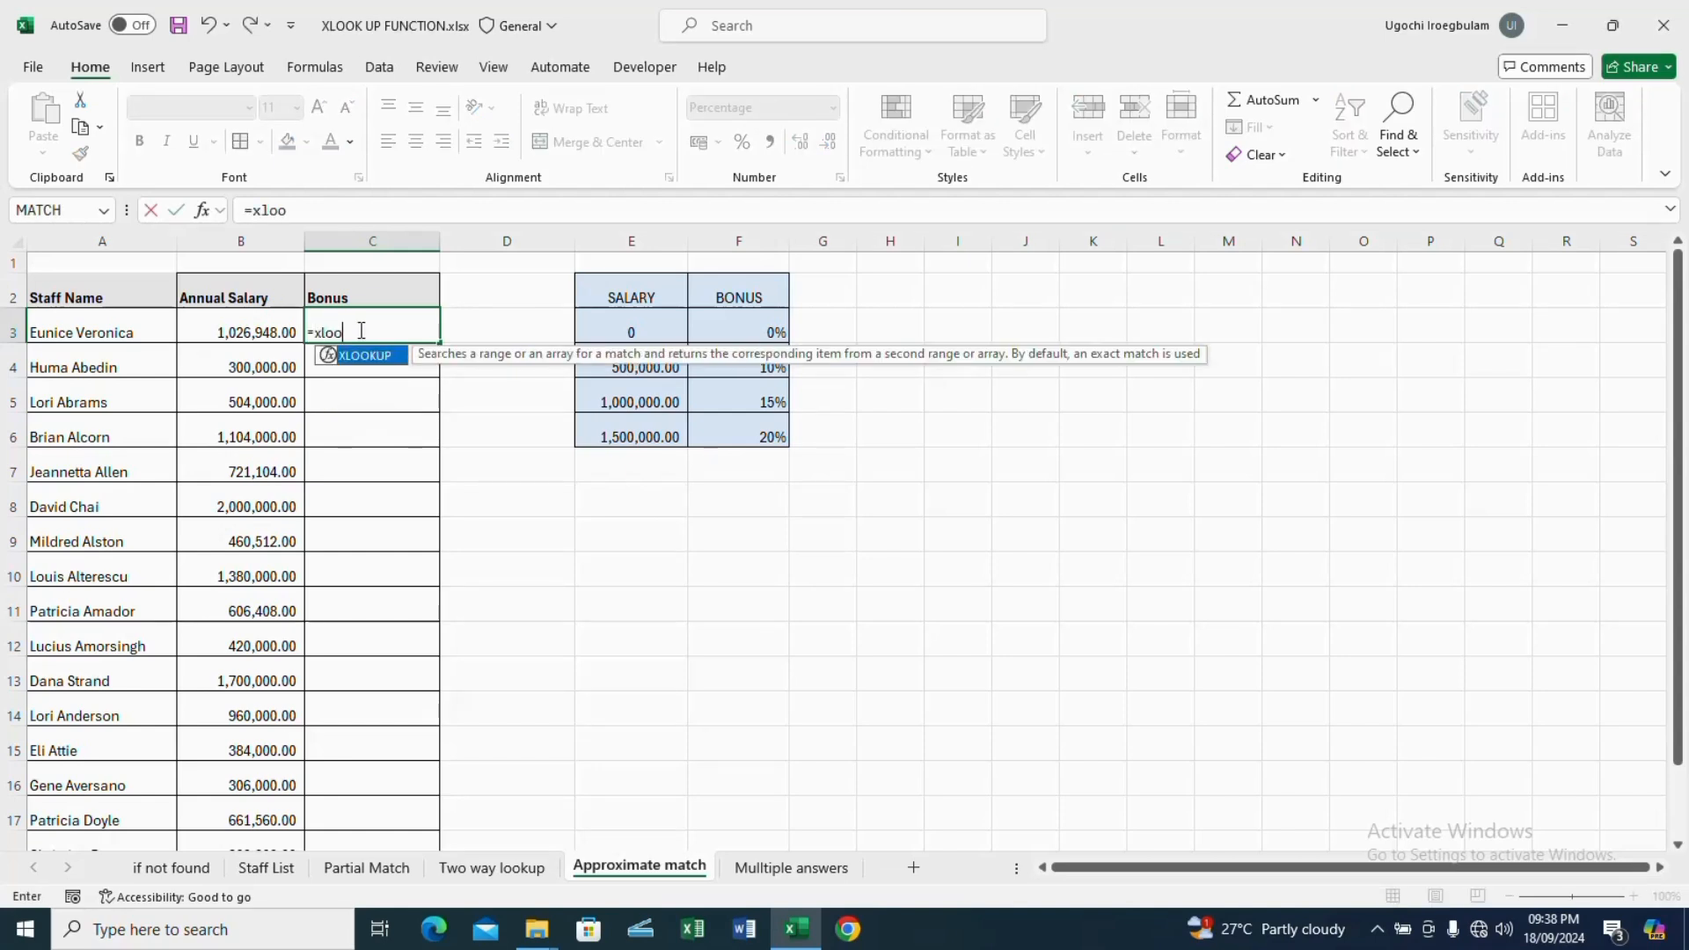
{"action": "key", "text": "Tab"}
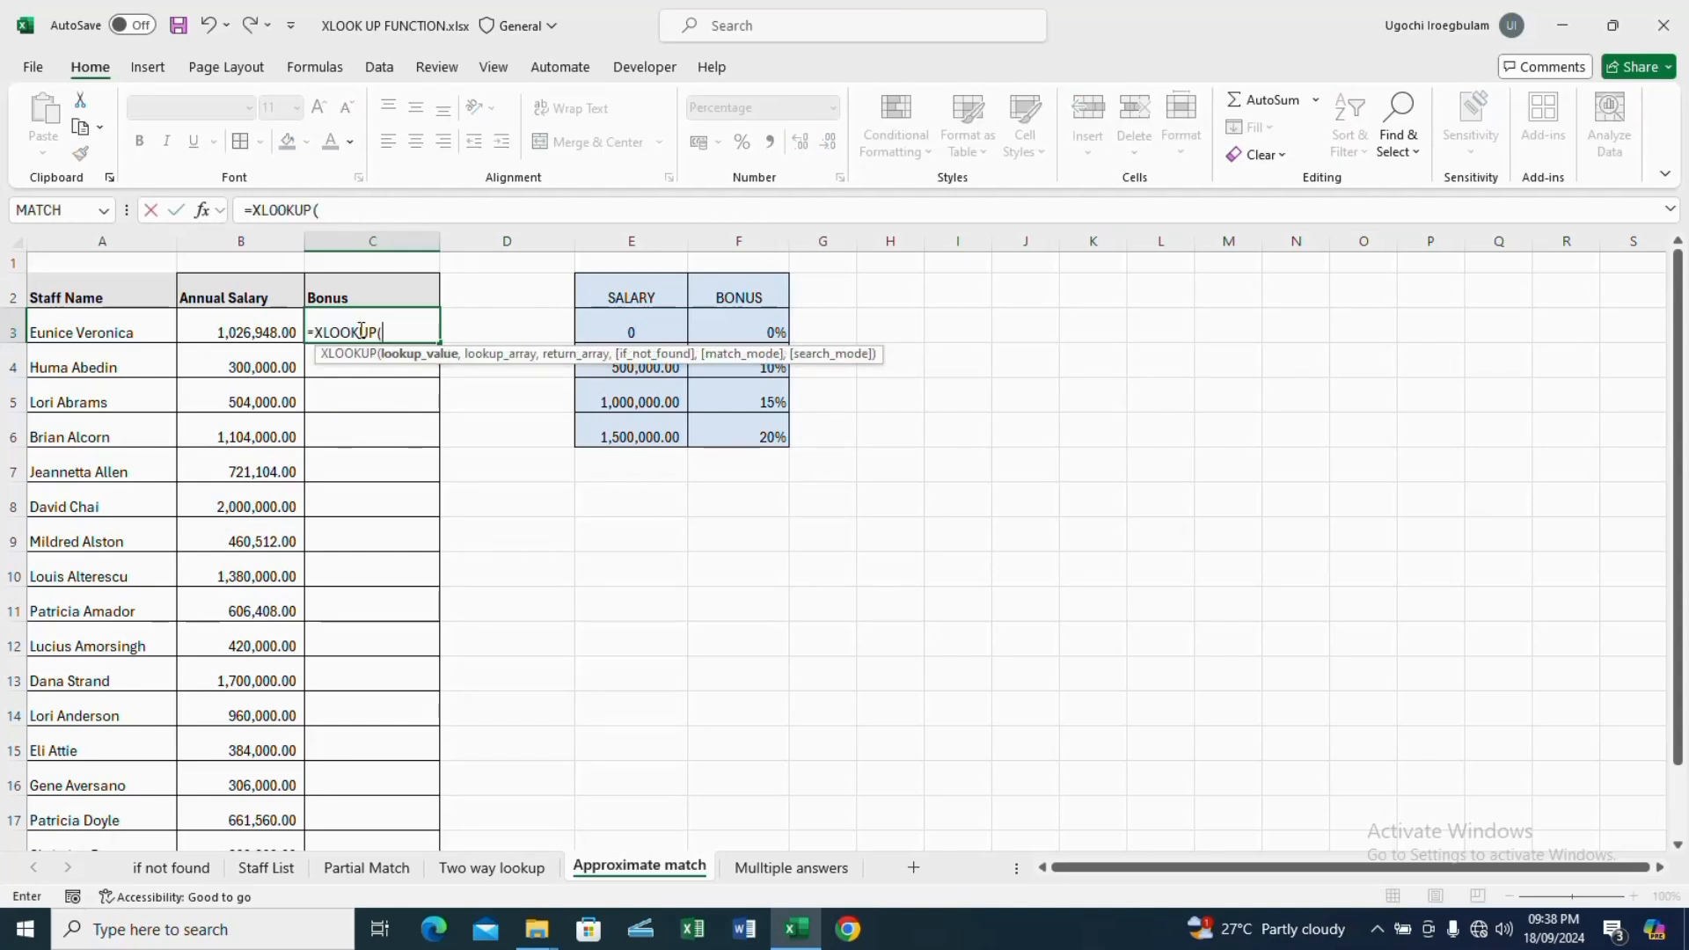
{"action": "left_click", "coordinate": [227, 330]}
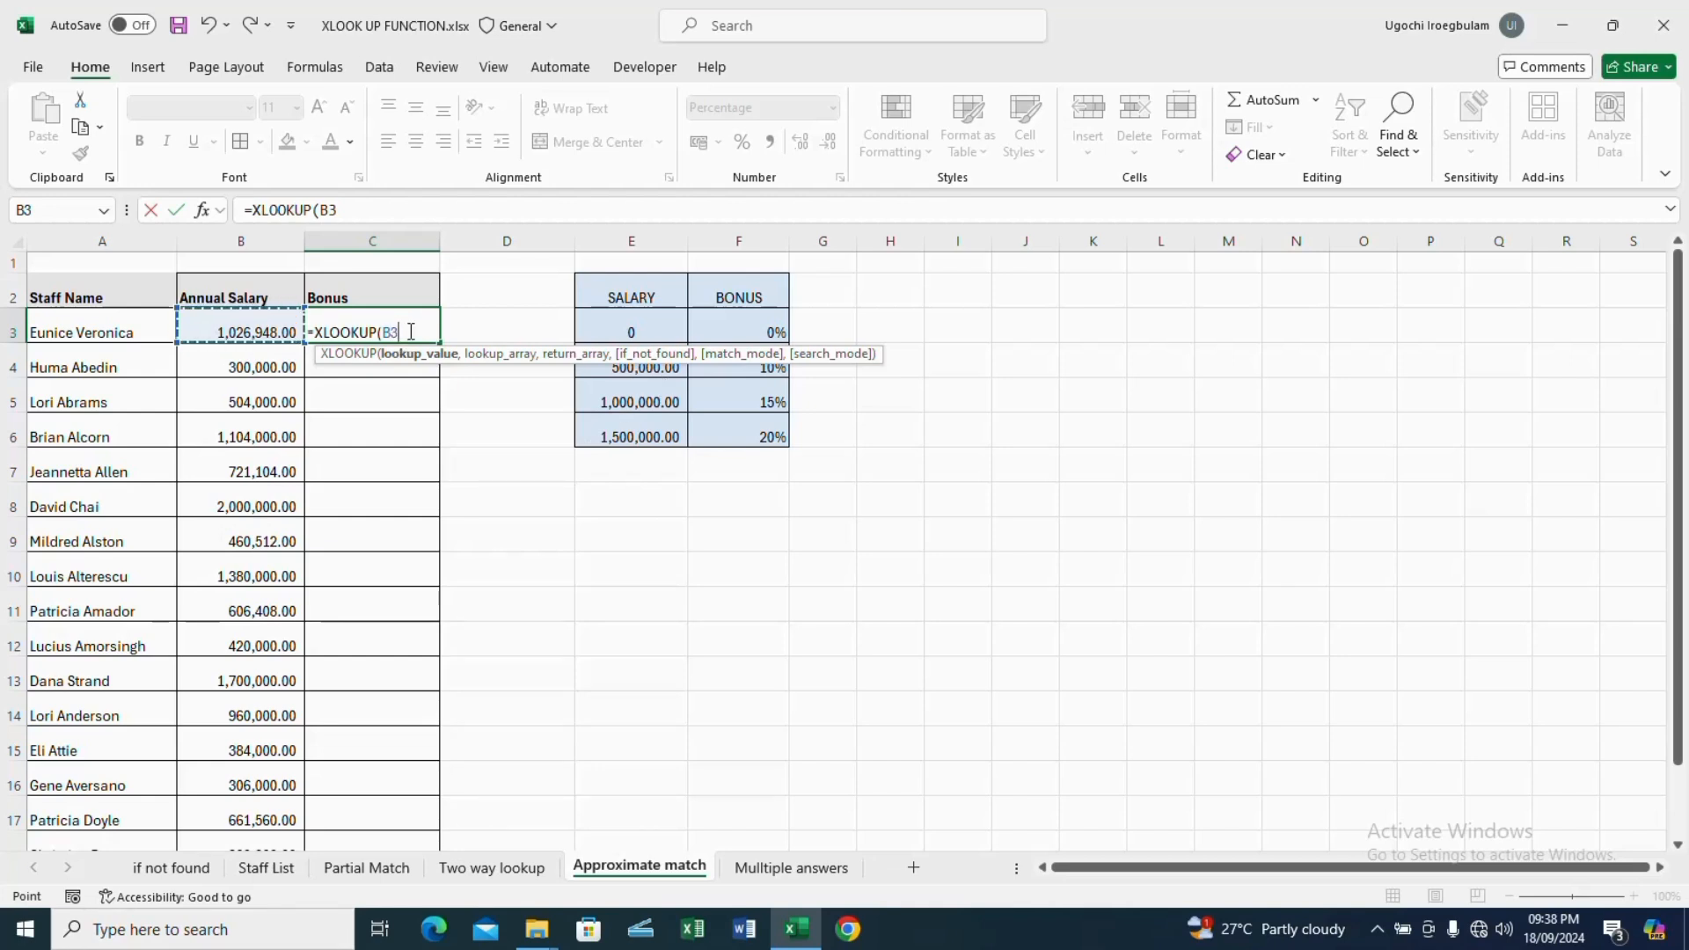
{"action": "type", "text": ","}
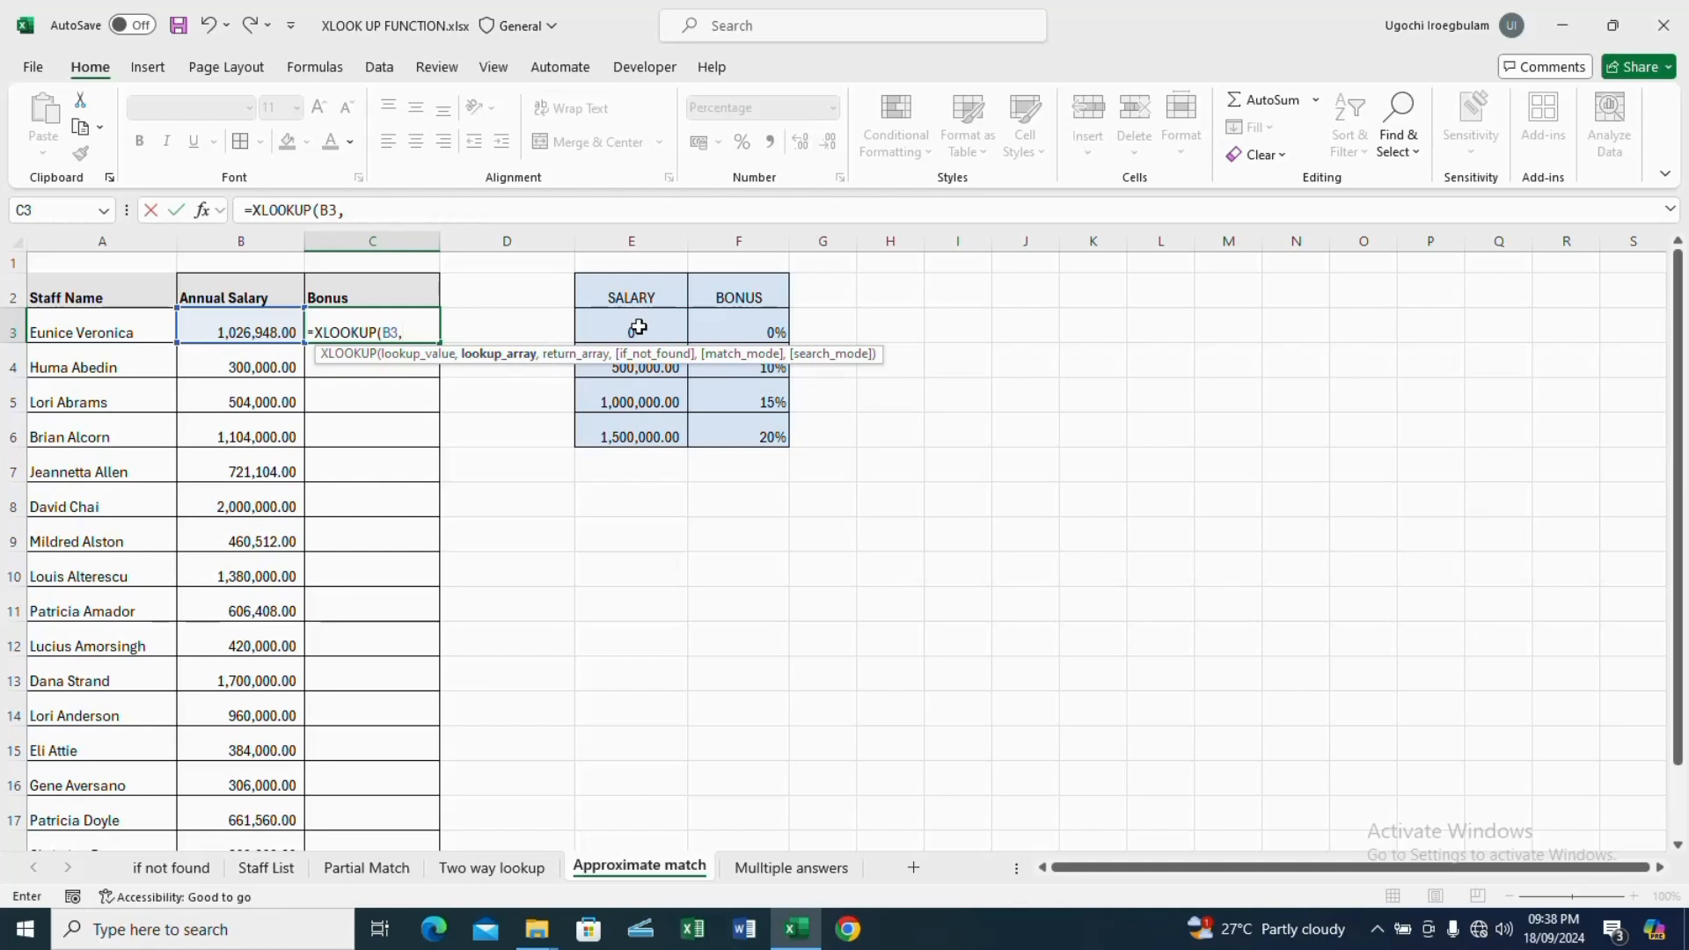
Use the SALARY thresholds as the lookup array, locked as $E$3:$E$6
{"action": "left_click", "coordinate": [639, 327]}
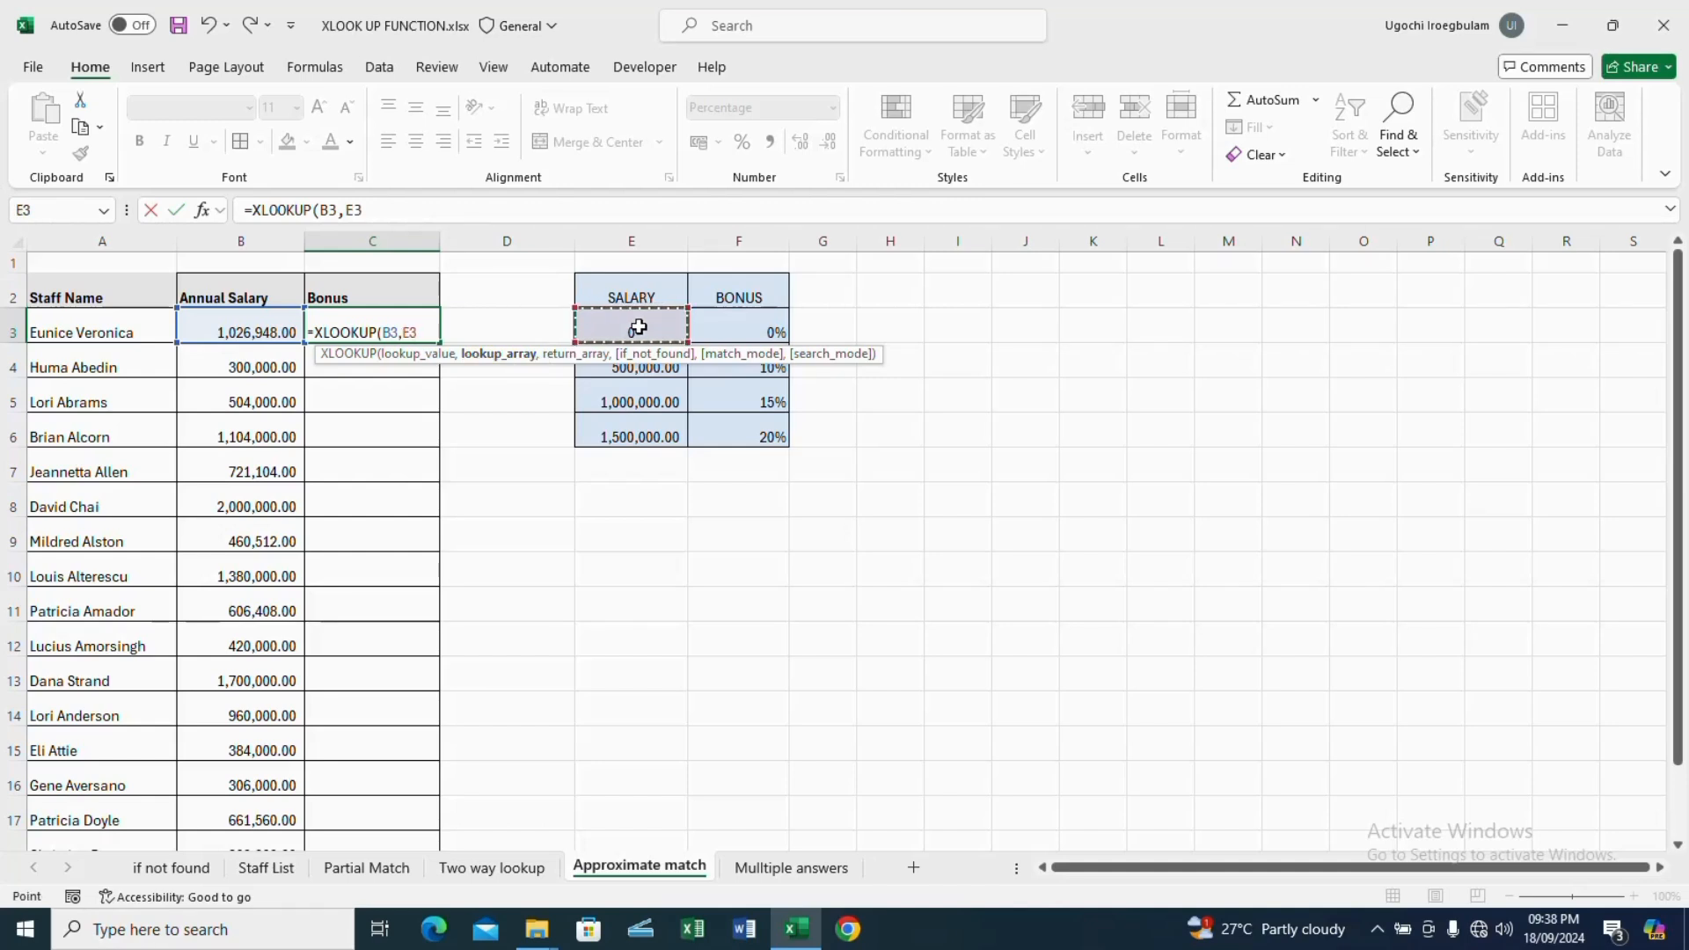
{"action": "key", "text": "ctrl+shift+Down"}
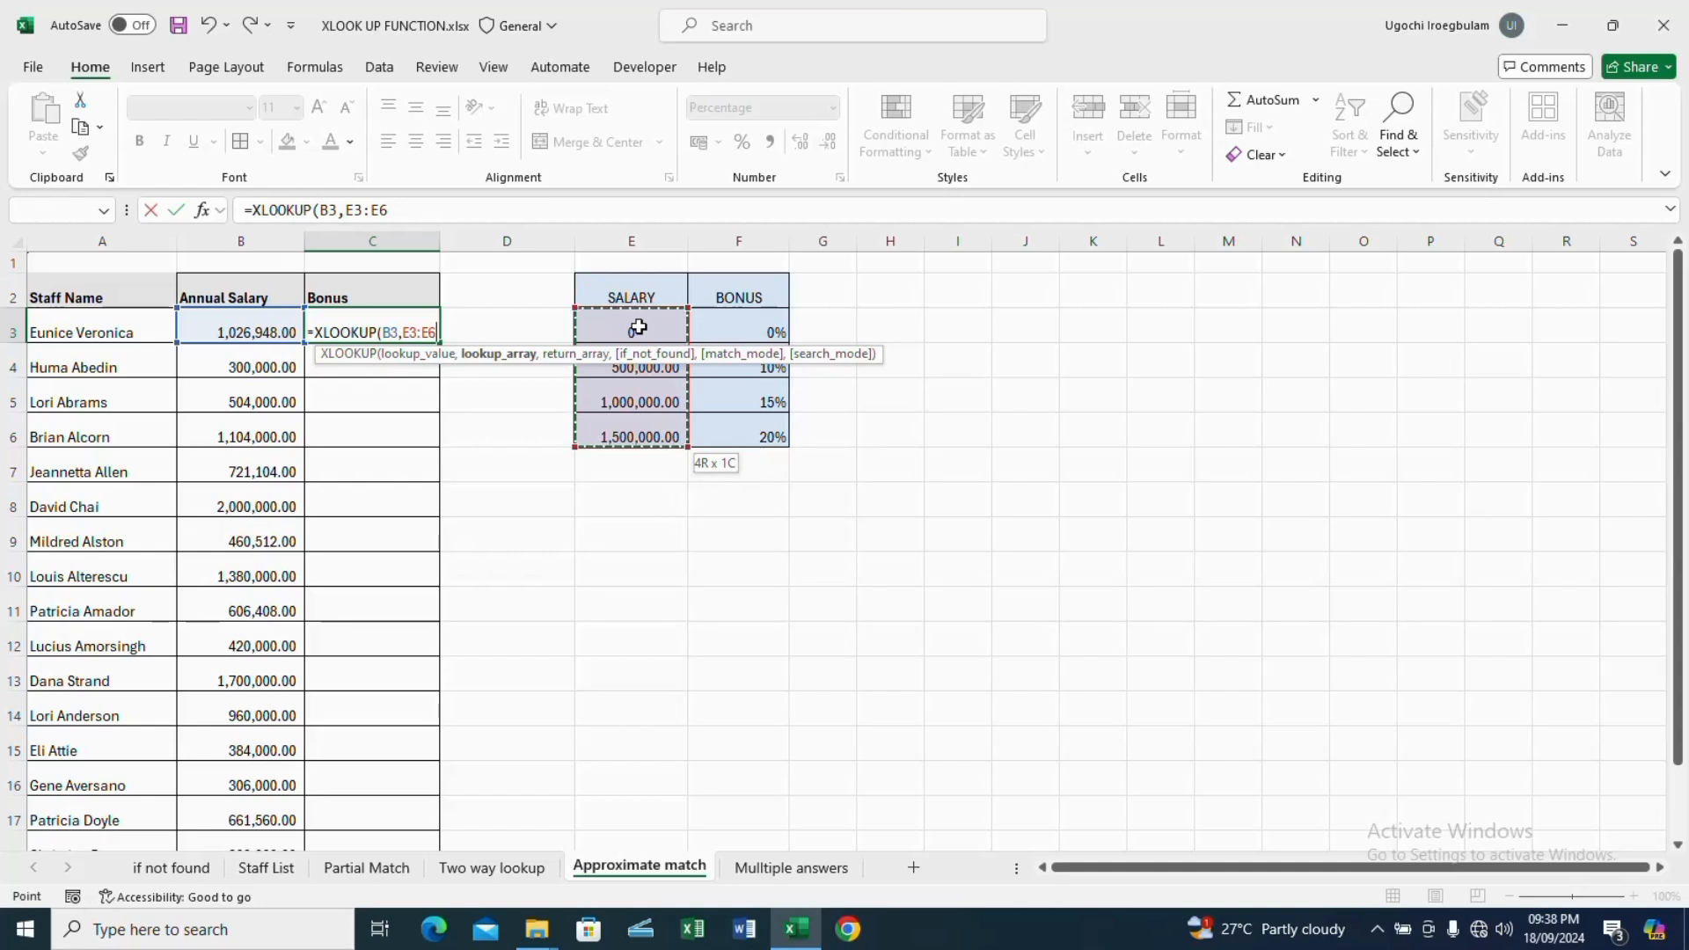
{"action": "key", "text": "F4"}
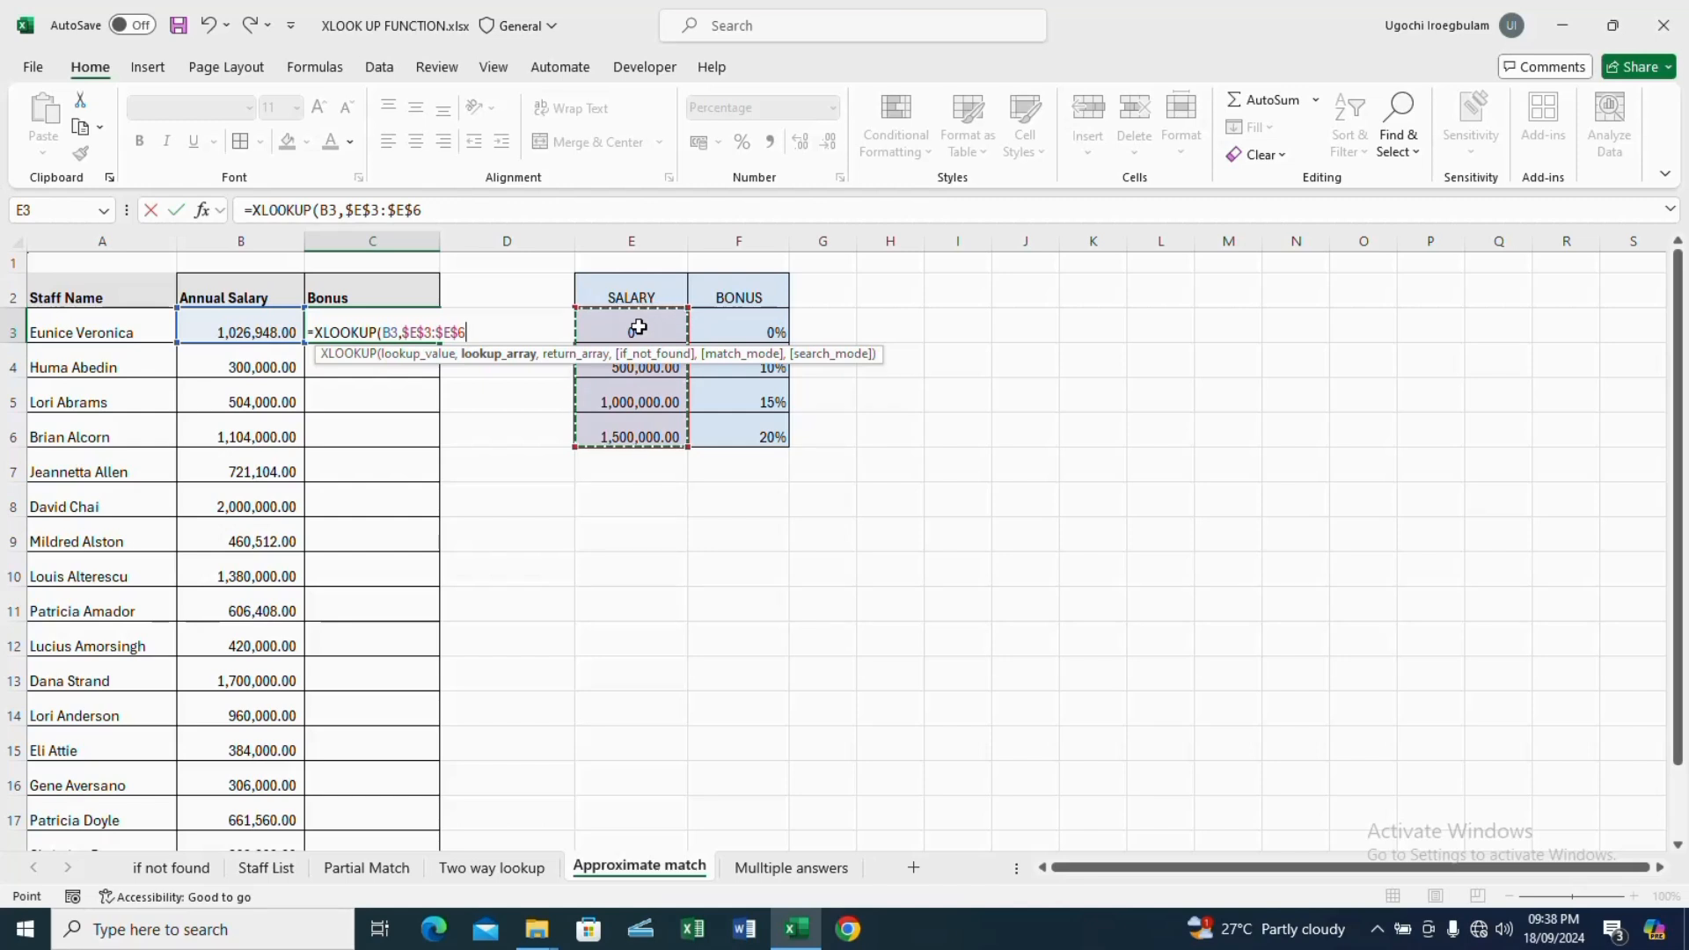
{"action": "type", "text": ","}
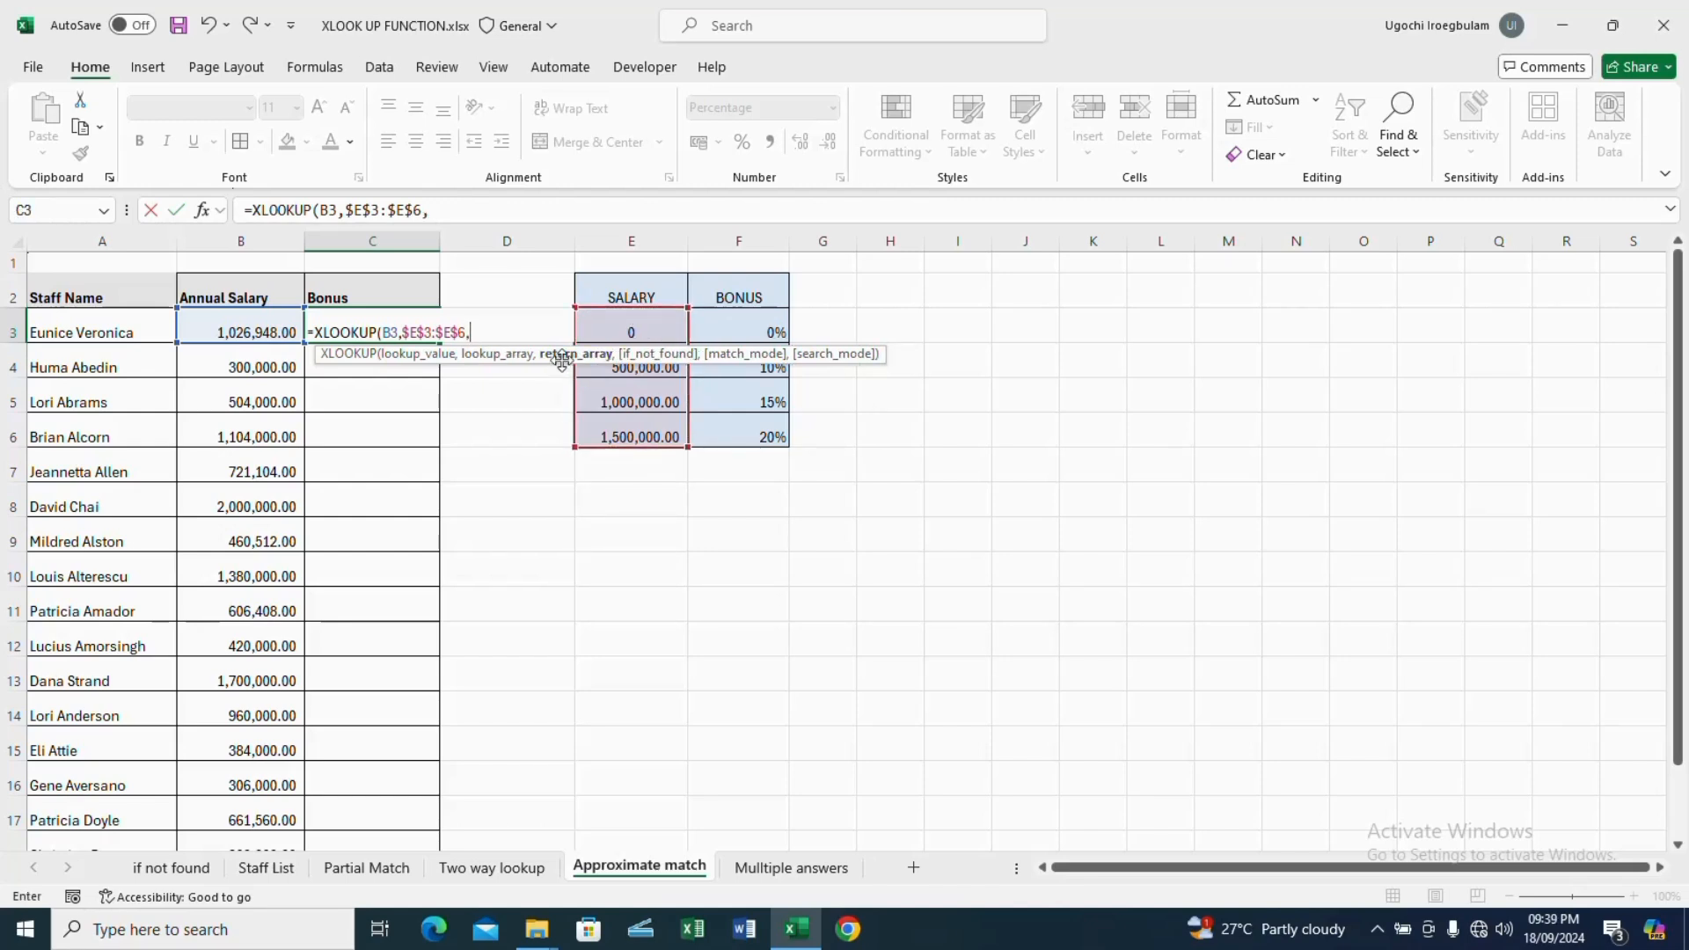
Use the BONUS percentages as the return array, locked as $F$3:$F$6
{"action": "left_click", "coordinate": [738, 334]}
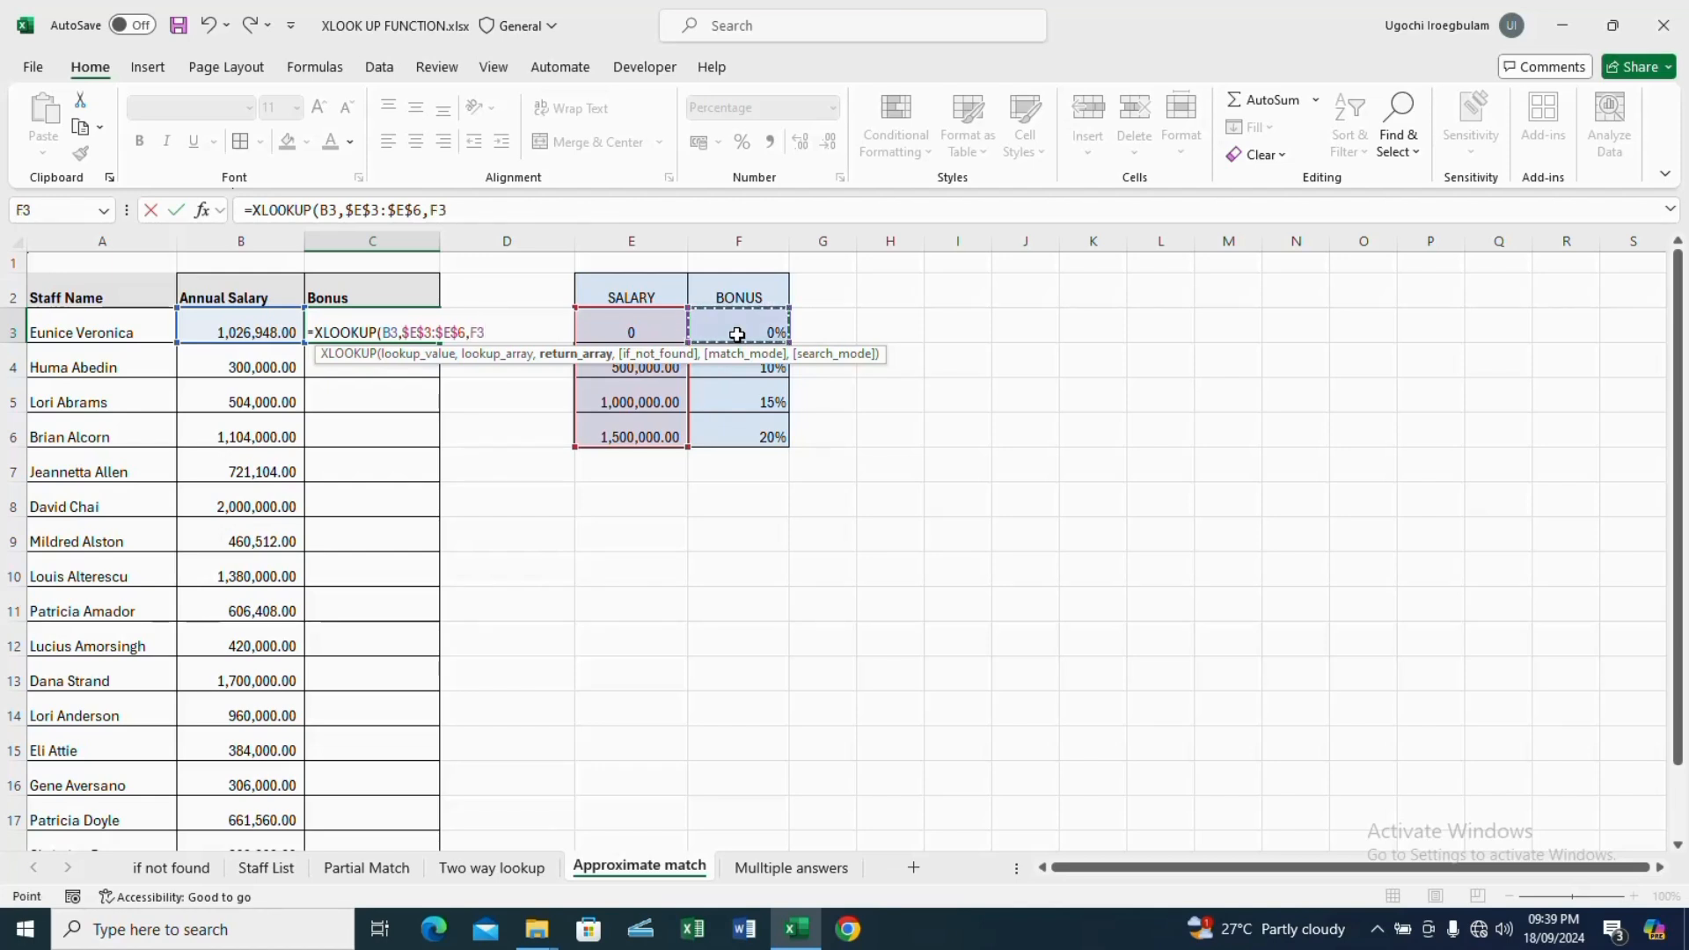
{"action": "key", "text": "ctrl+shift+Down"}
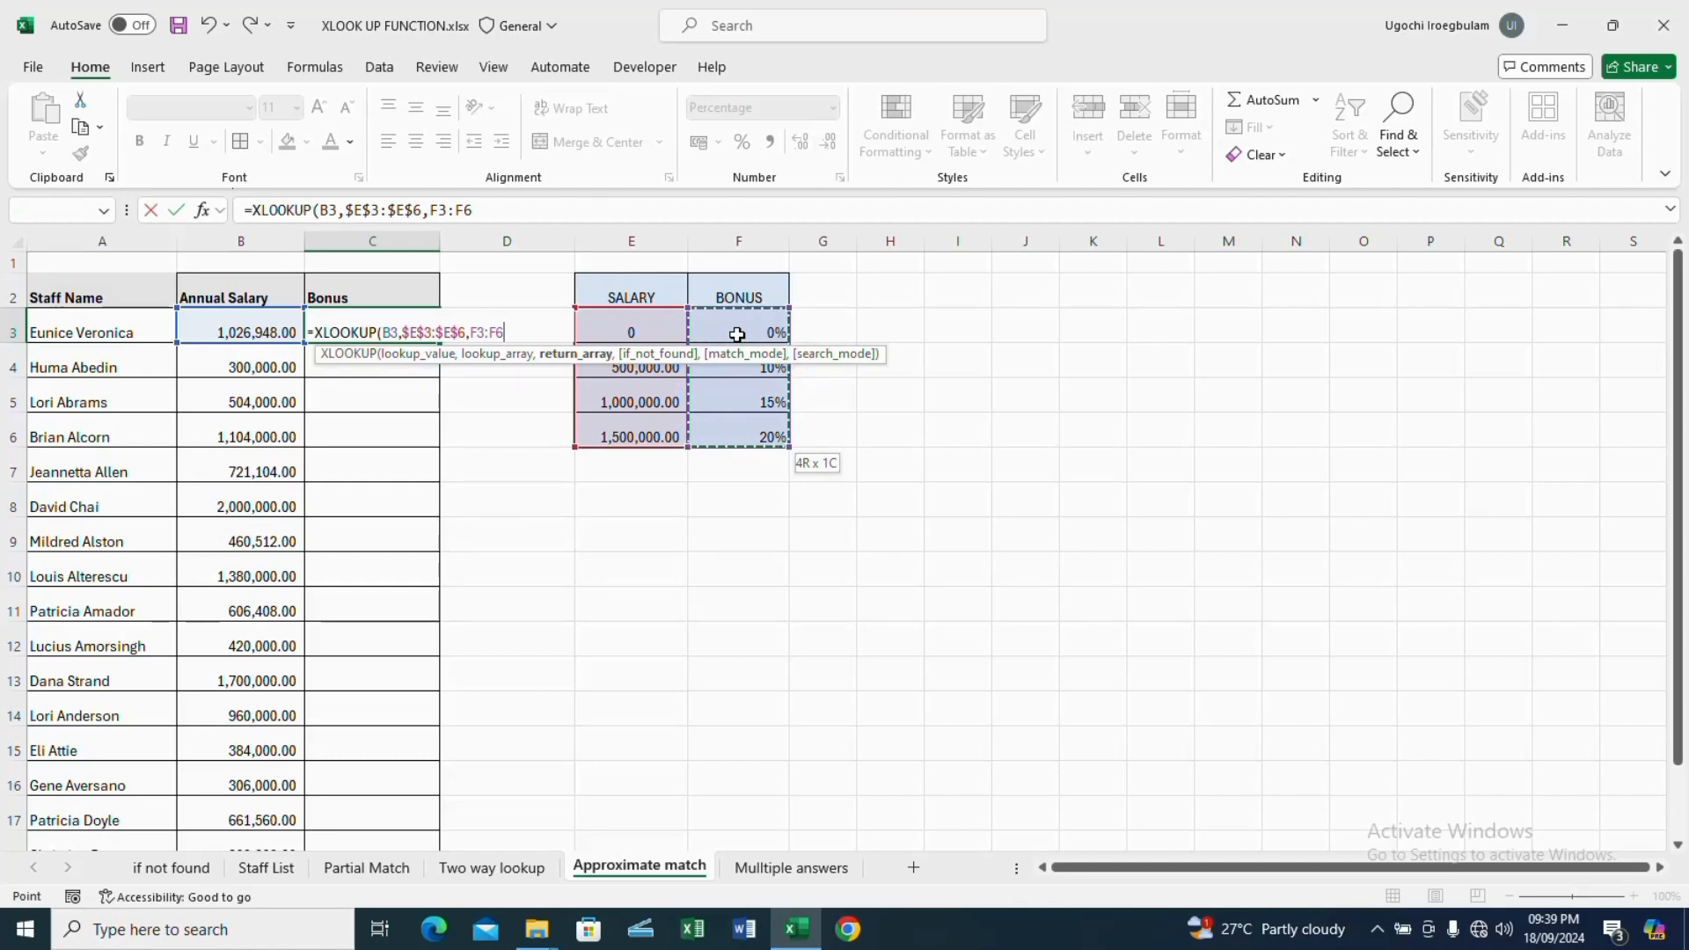
{"action": "key", "text": "F4"}
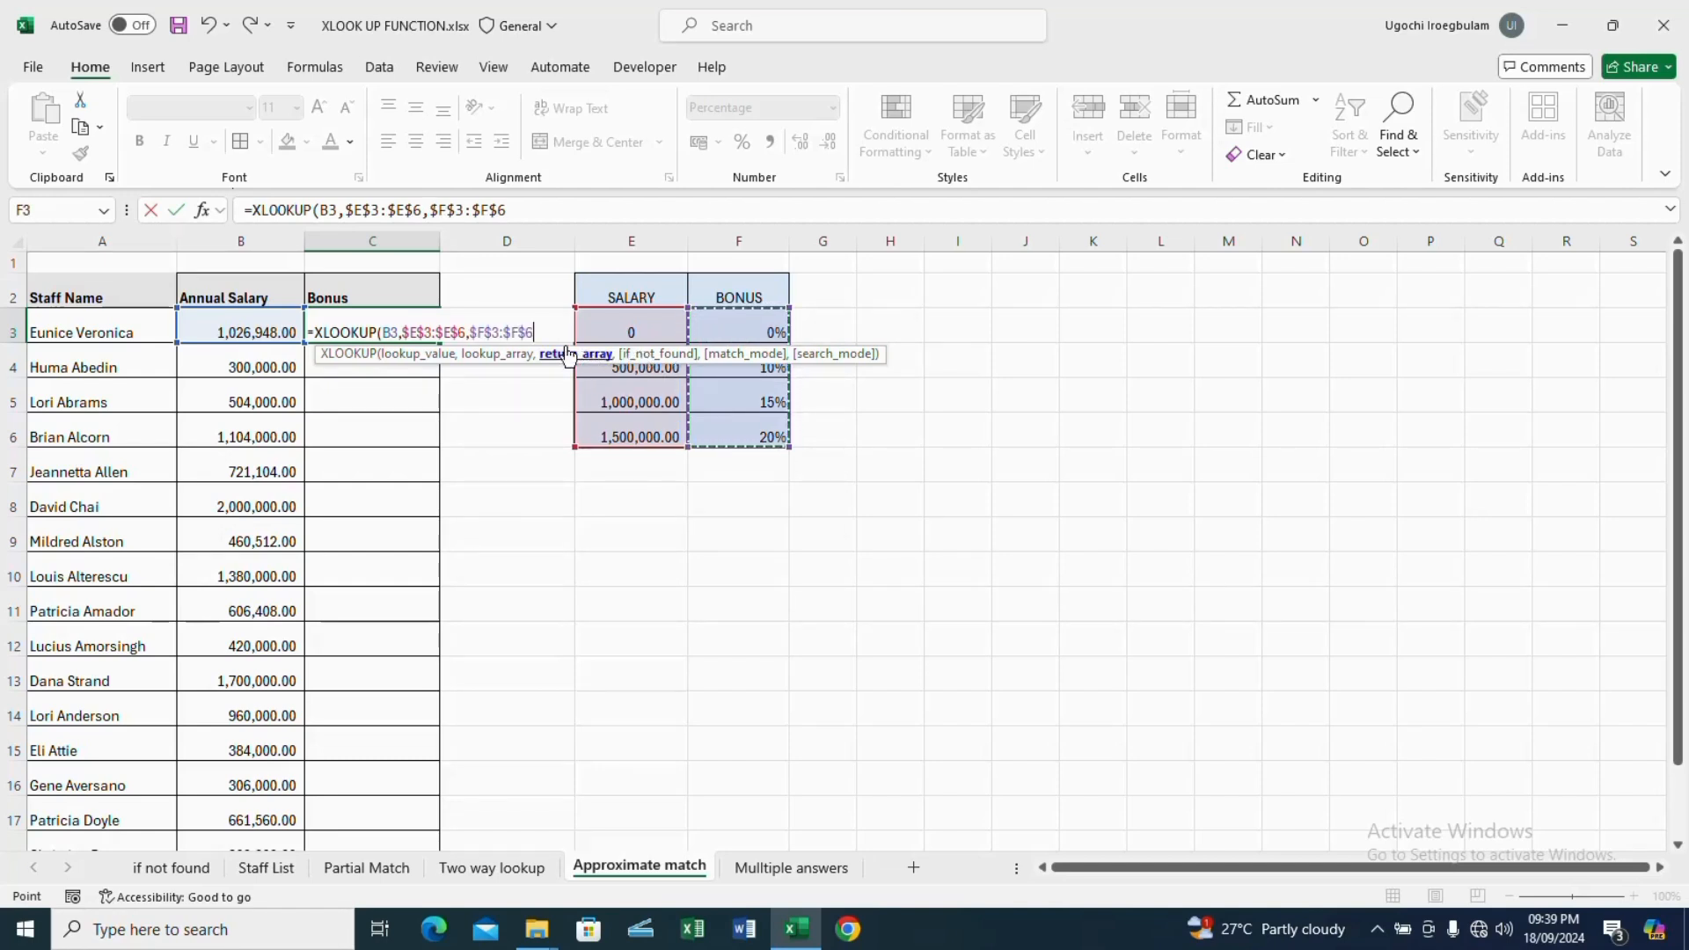
{"action": "type", "text": ","}
{"action": "key", "text": "F4"}
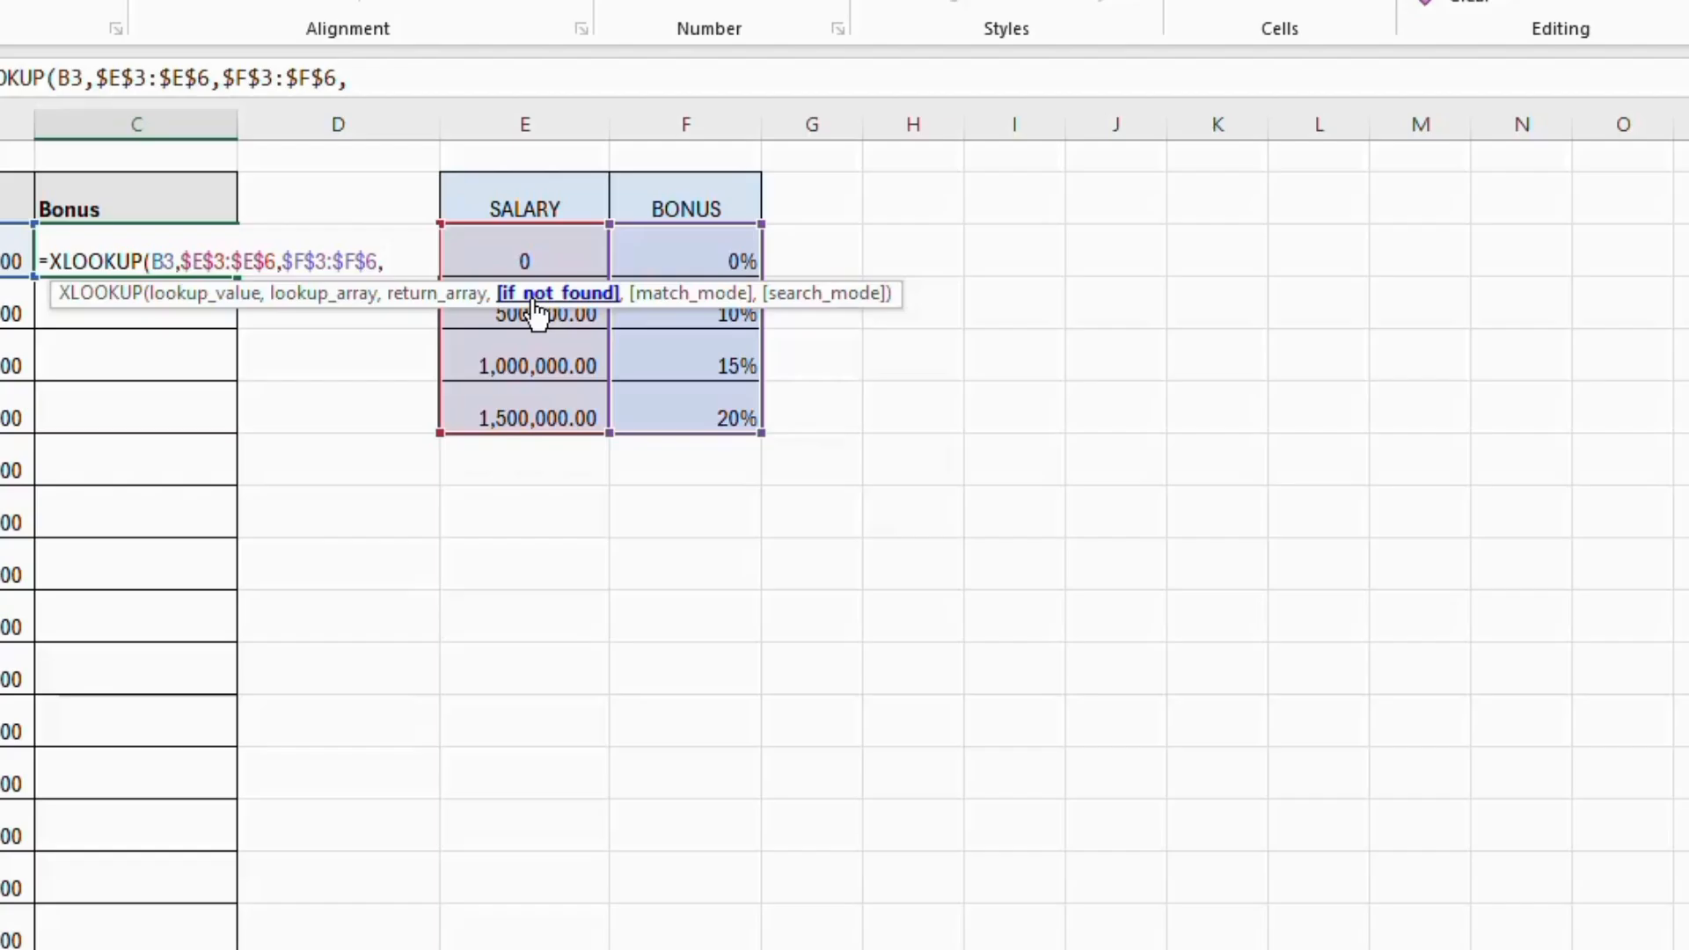
Leave if_not_found empty, set match_mode to -1 (exact match or next smaller item), and fill the completed formula down the Bonus column
{"action": "type", "text": ","}
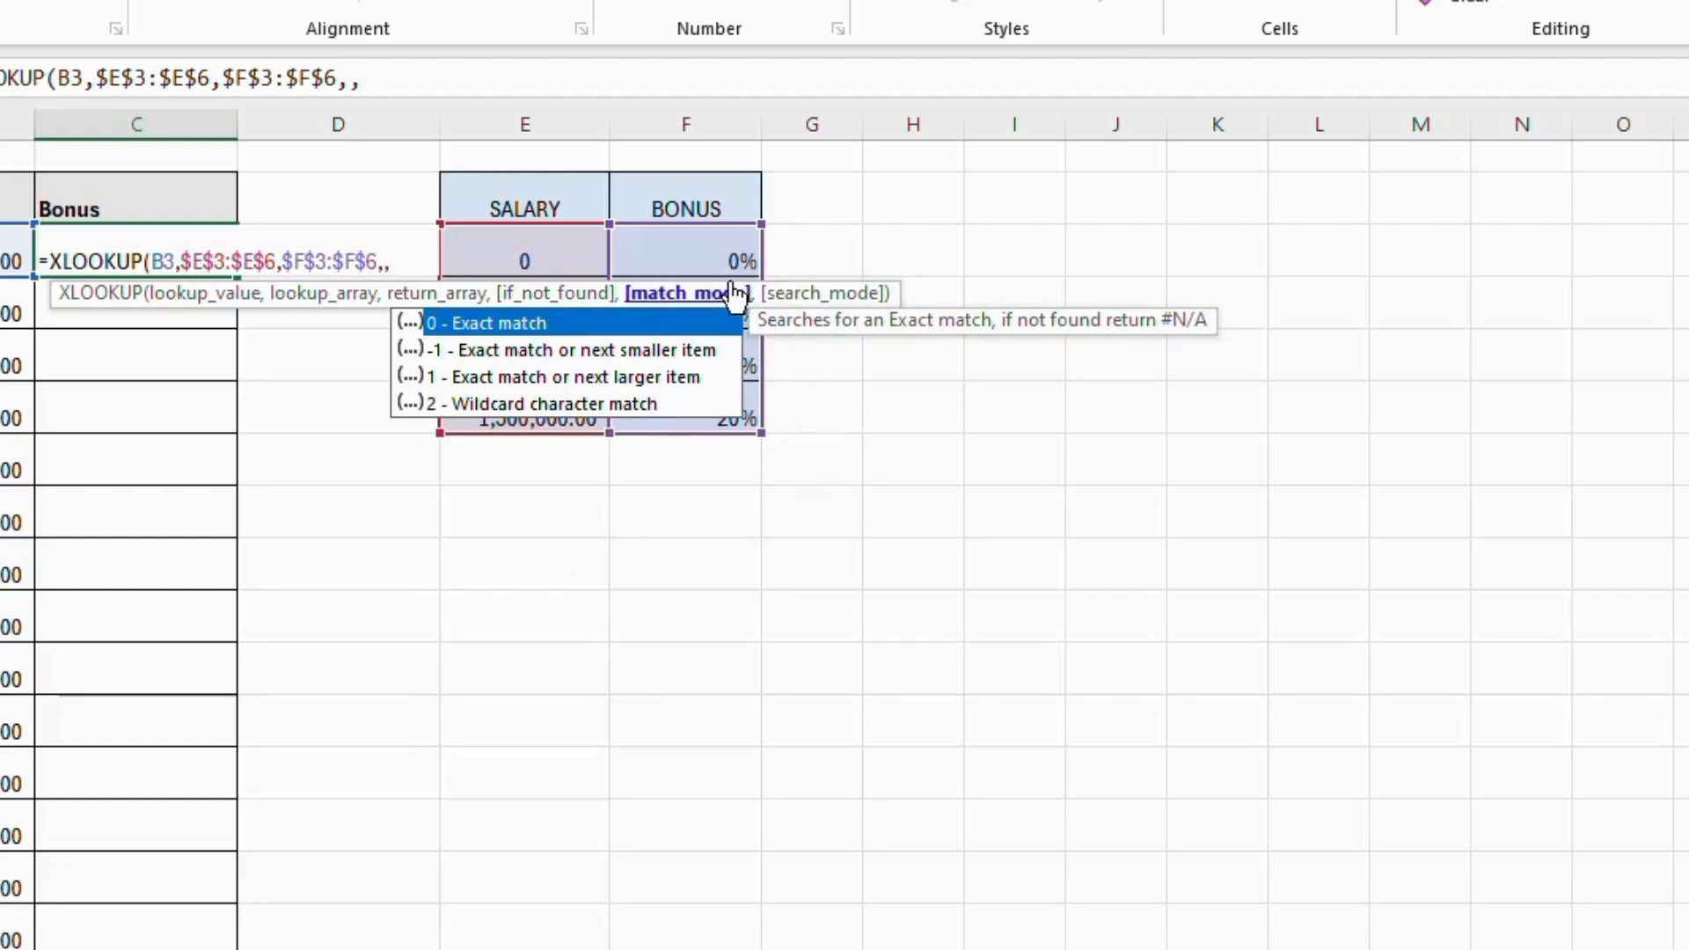
{"action": "double_click", "coordinate": [658, 352]}
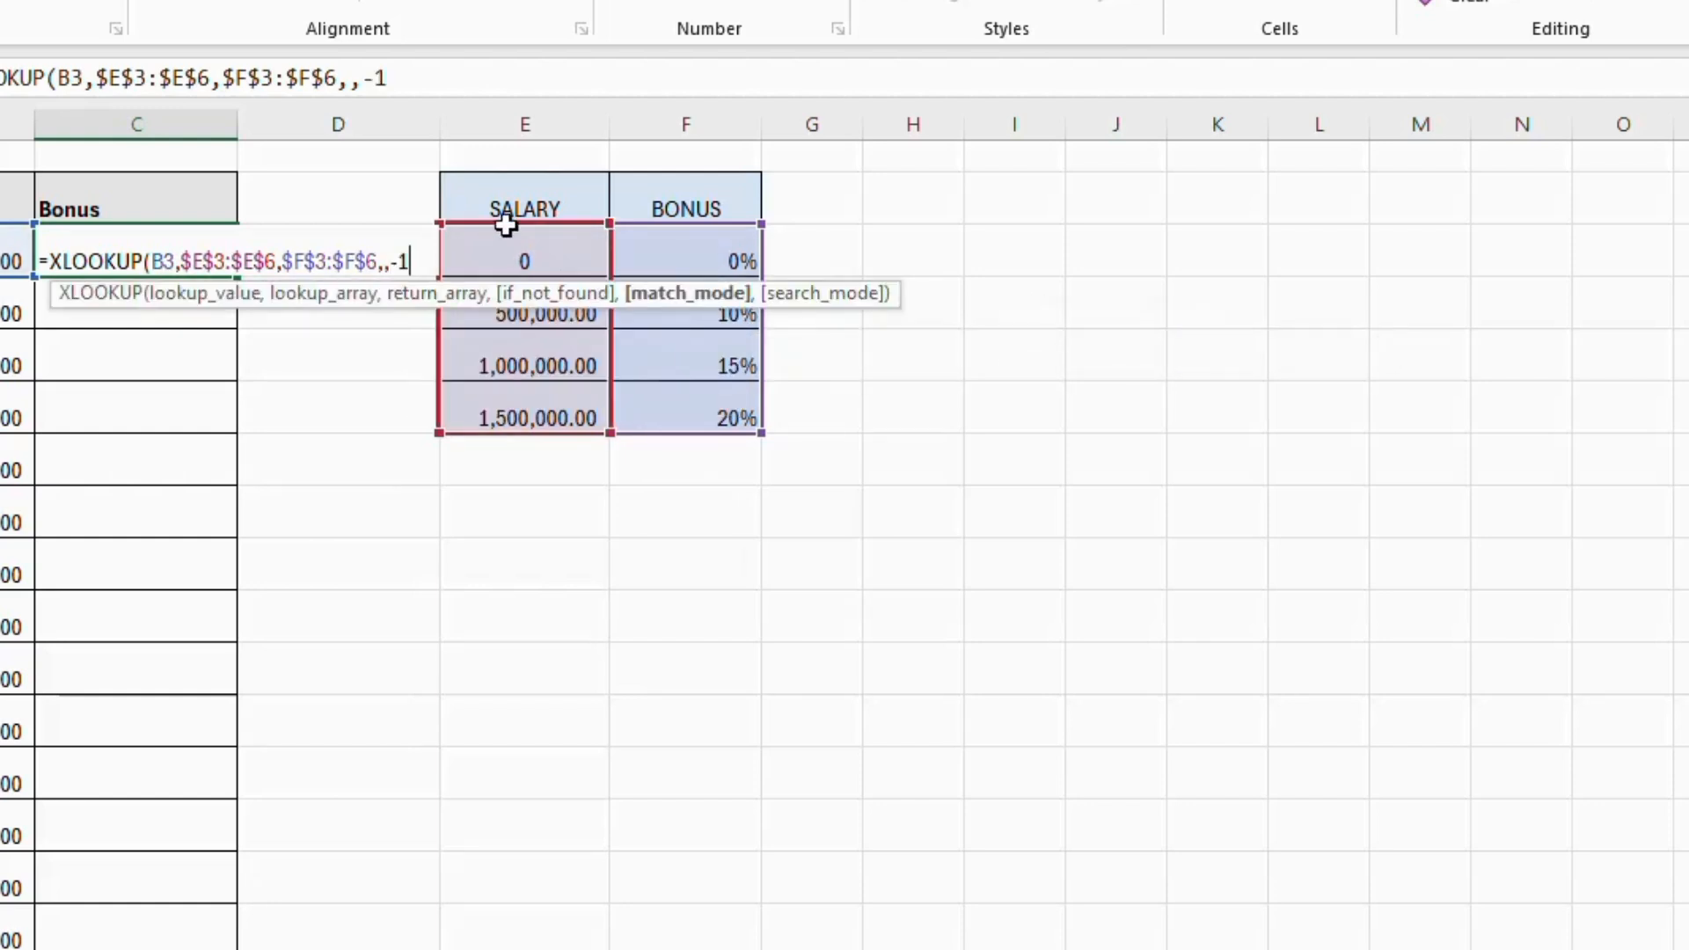
{"action": "type", "text": ")"}
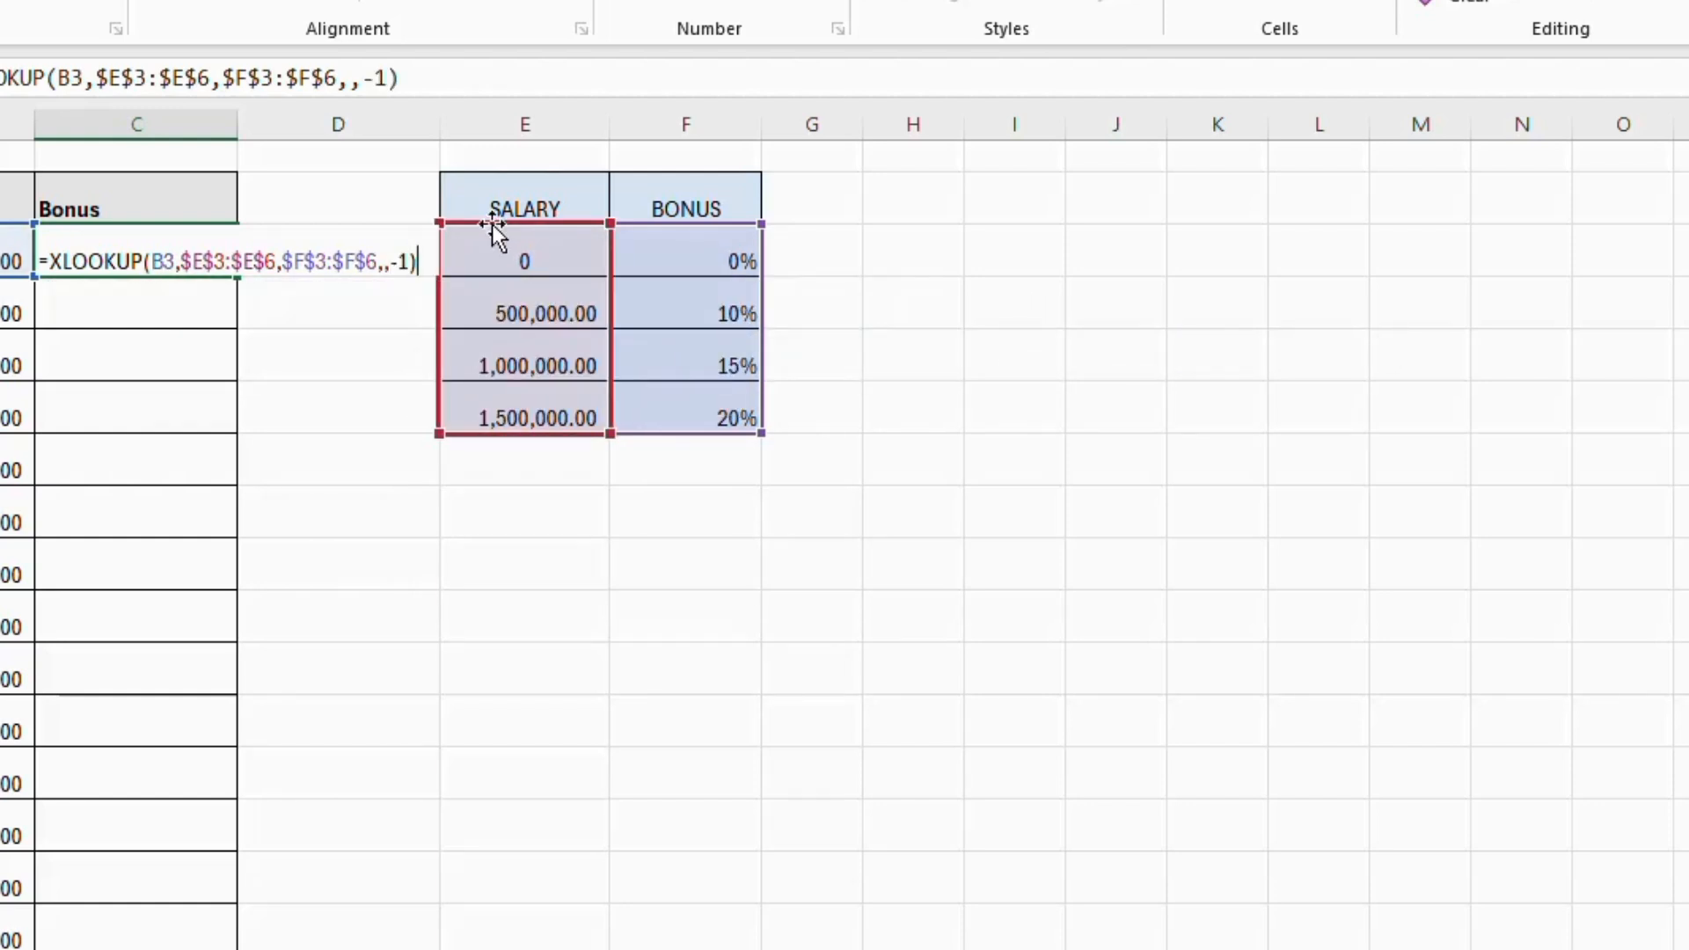
{"action": "key", "text": "Return"}
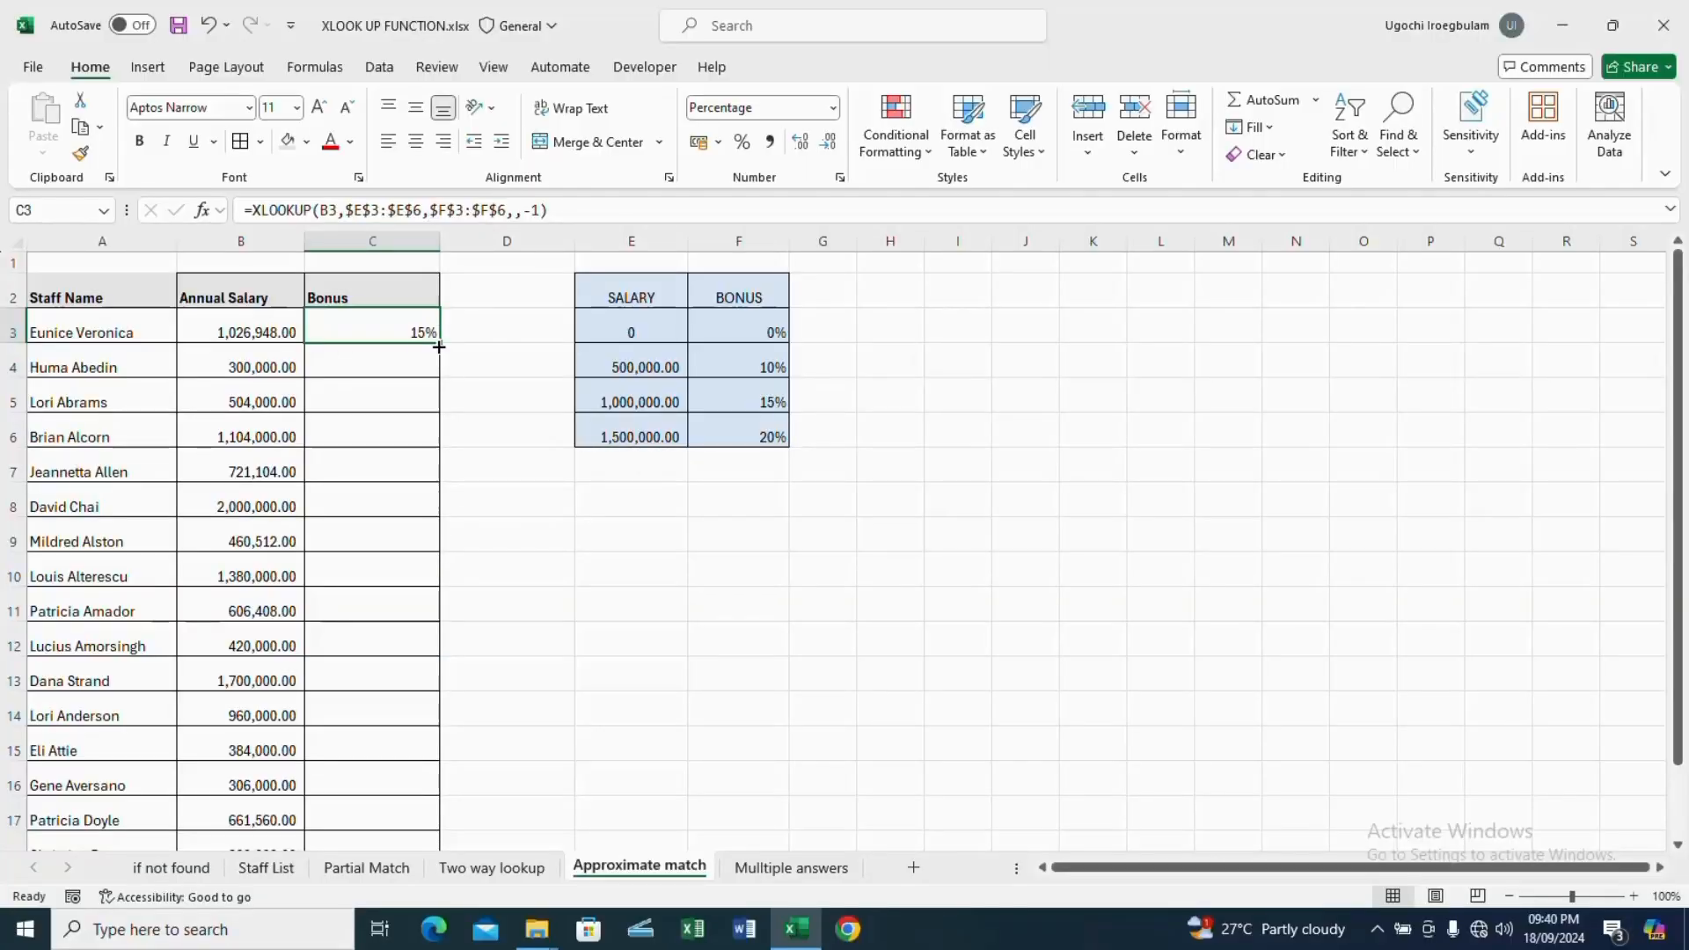
{"action": "double_click", "coordinate": [441, 346]}
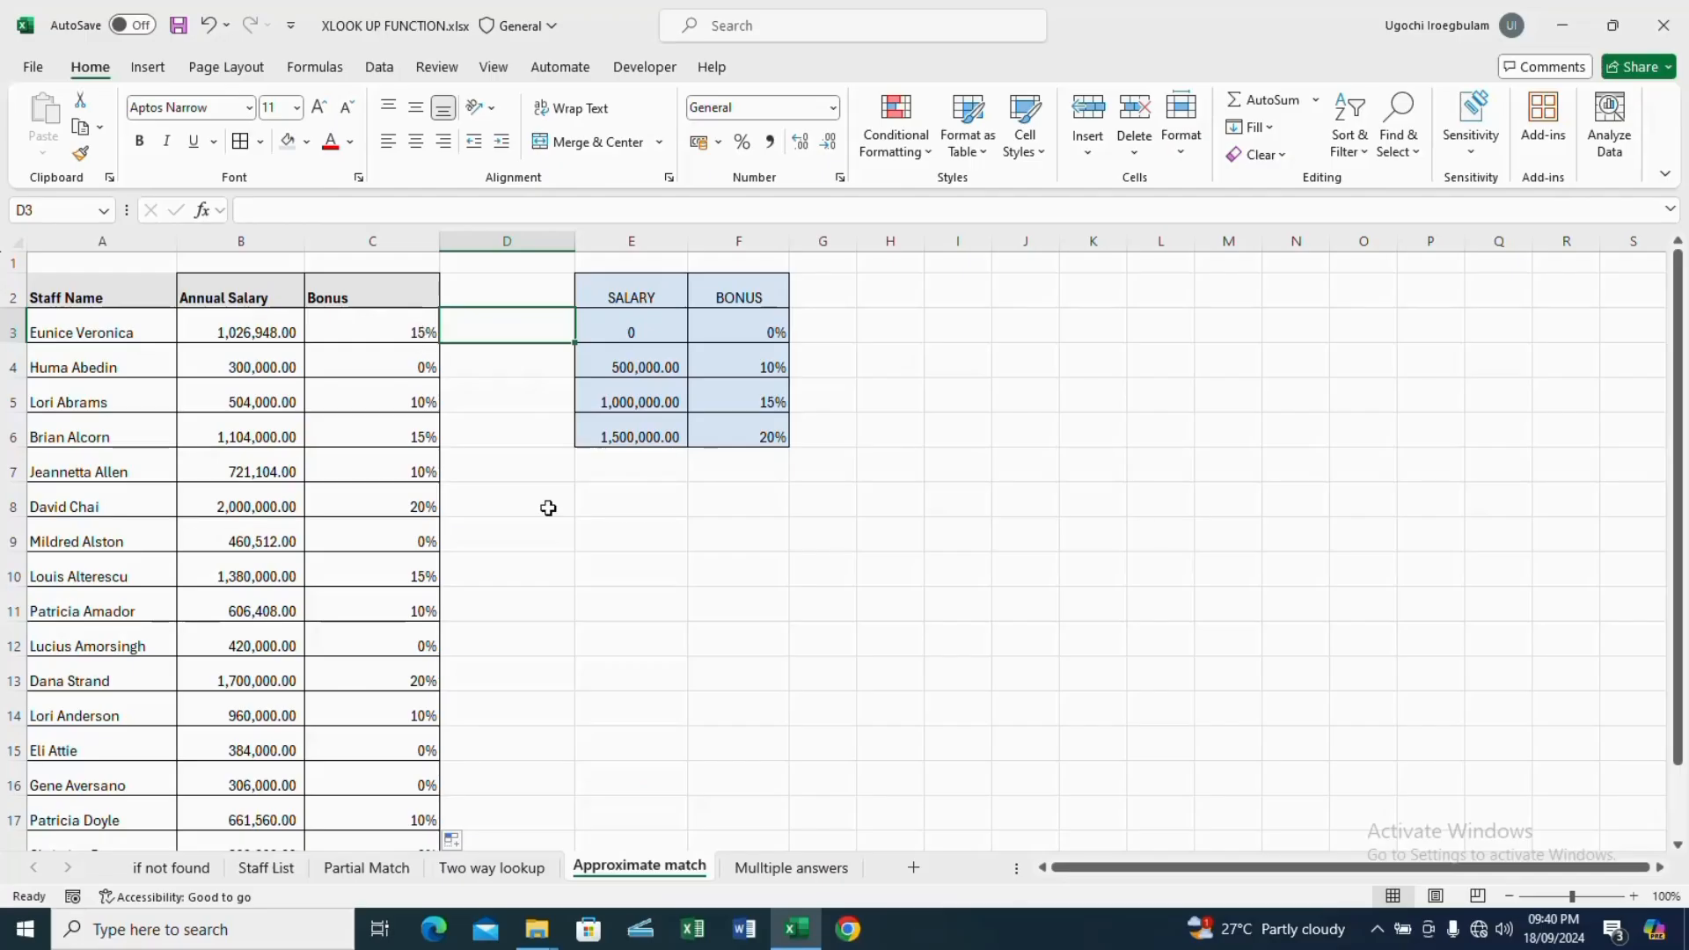
On the Mulltiple answers sheet, start an XLOOKUP formula in Department cell I3 with the staff name in H3 as the lookup value
{"action": "left_click", "coordinate": [792, 868]}
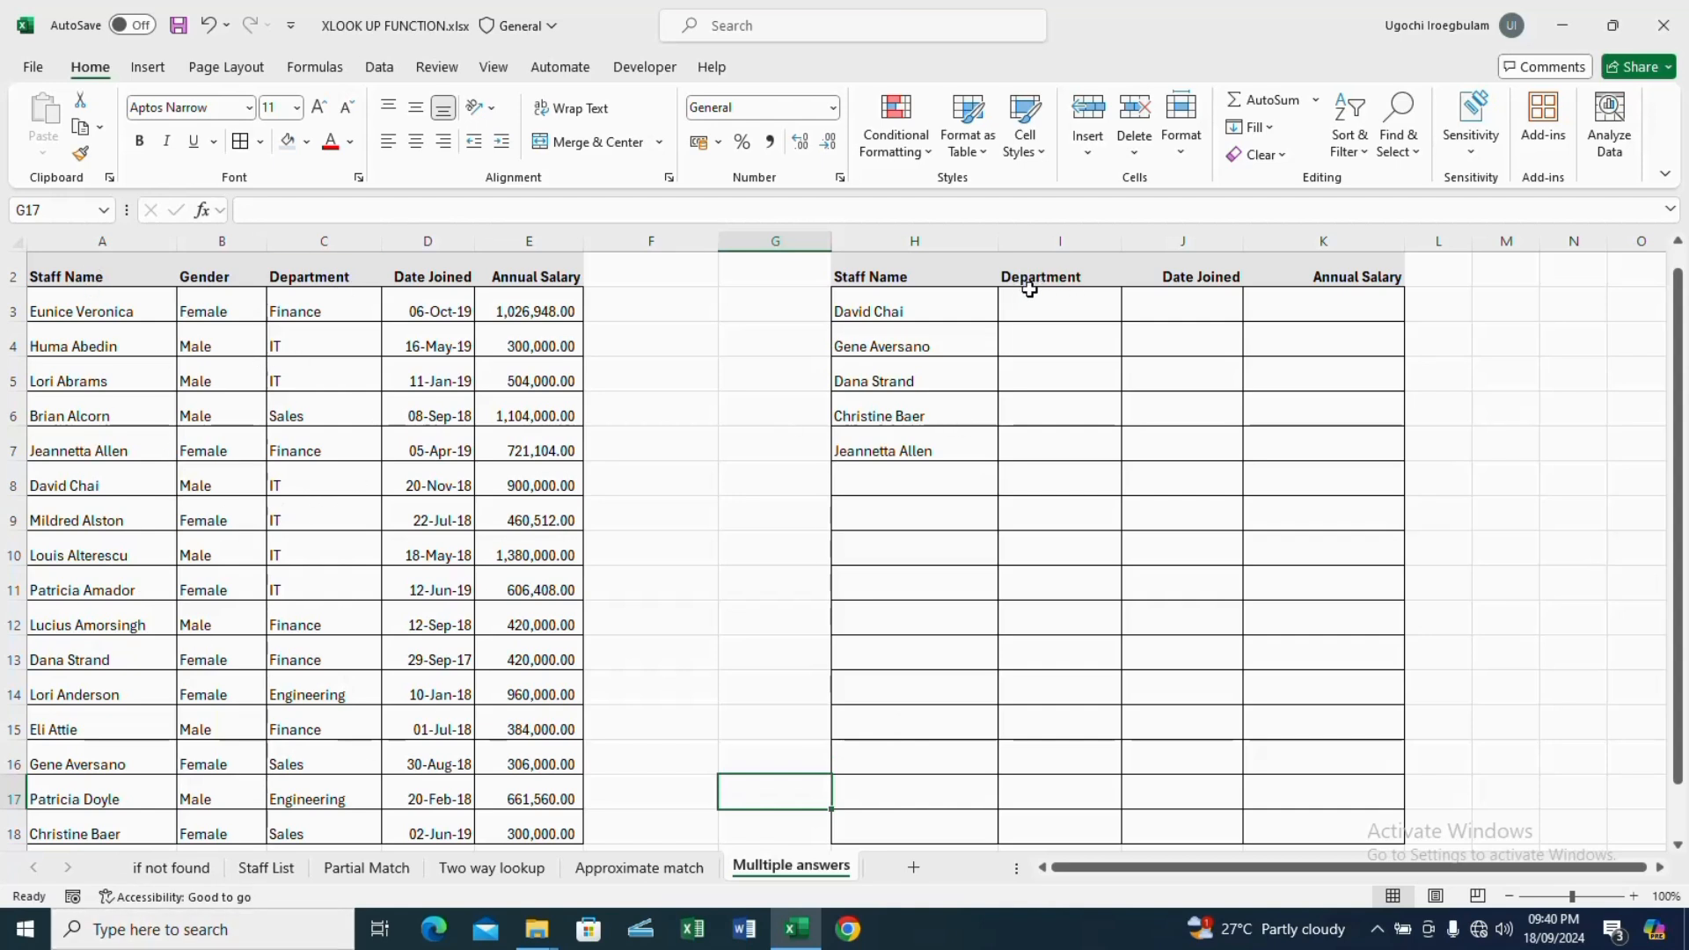
{"action": "left_click", "coordinate": [1062, 306]}
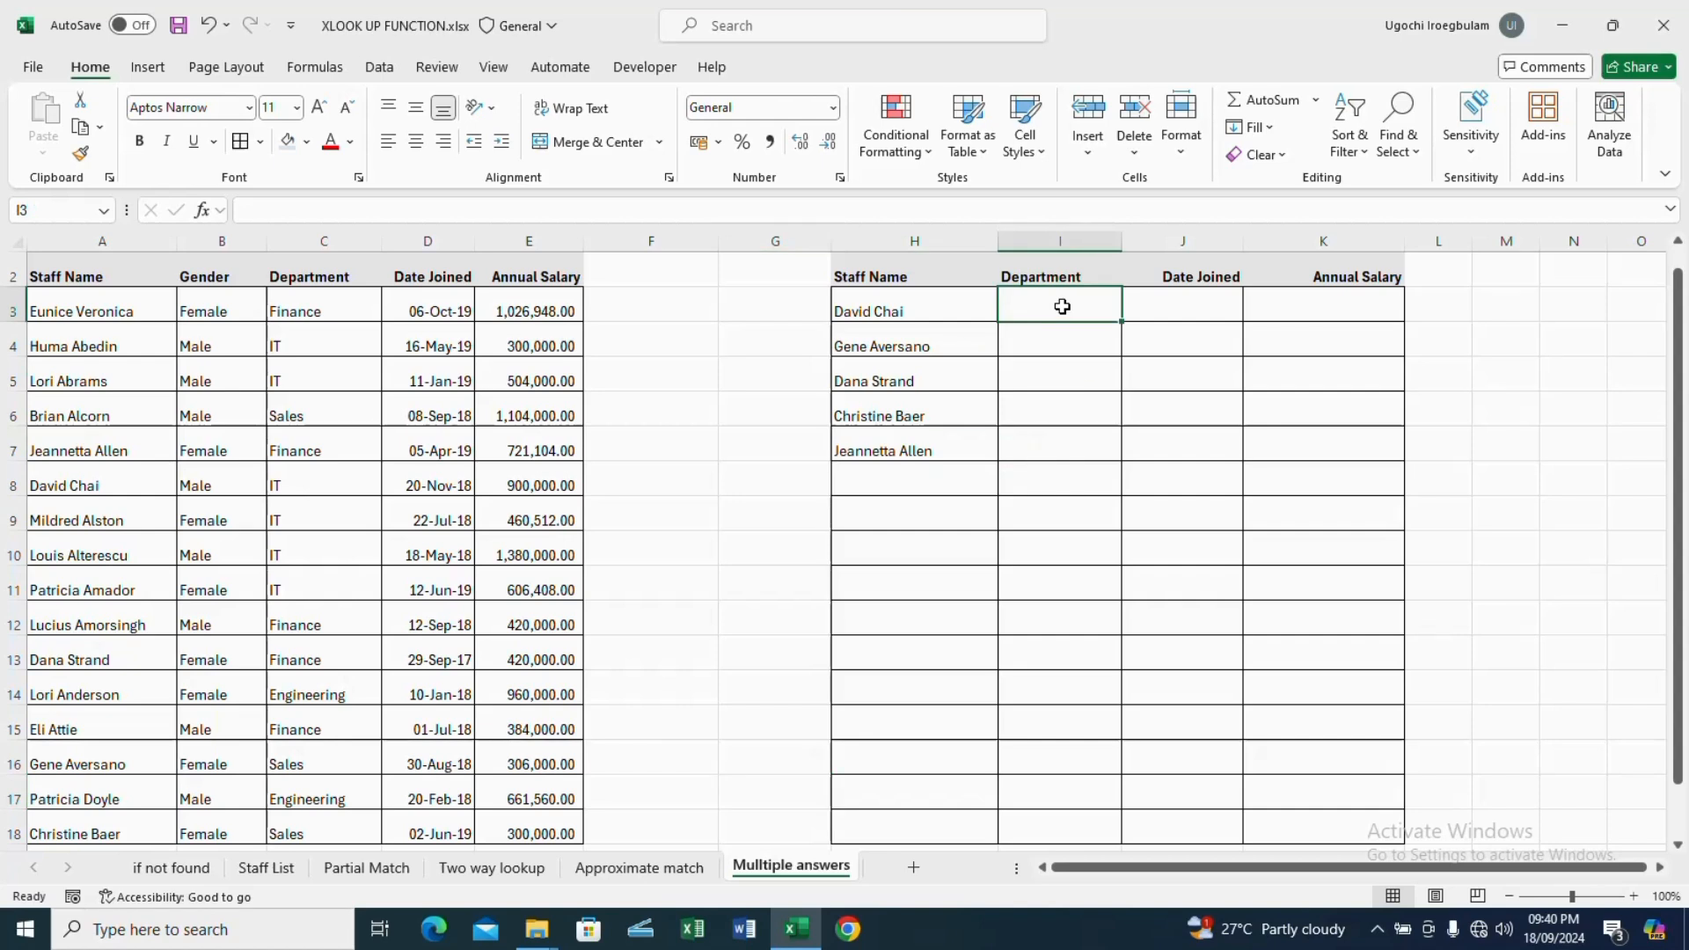
{"action": "left_click", "coordinate": [1328, 302]}
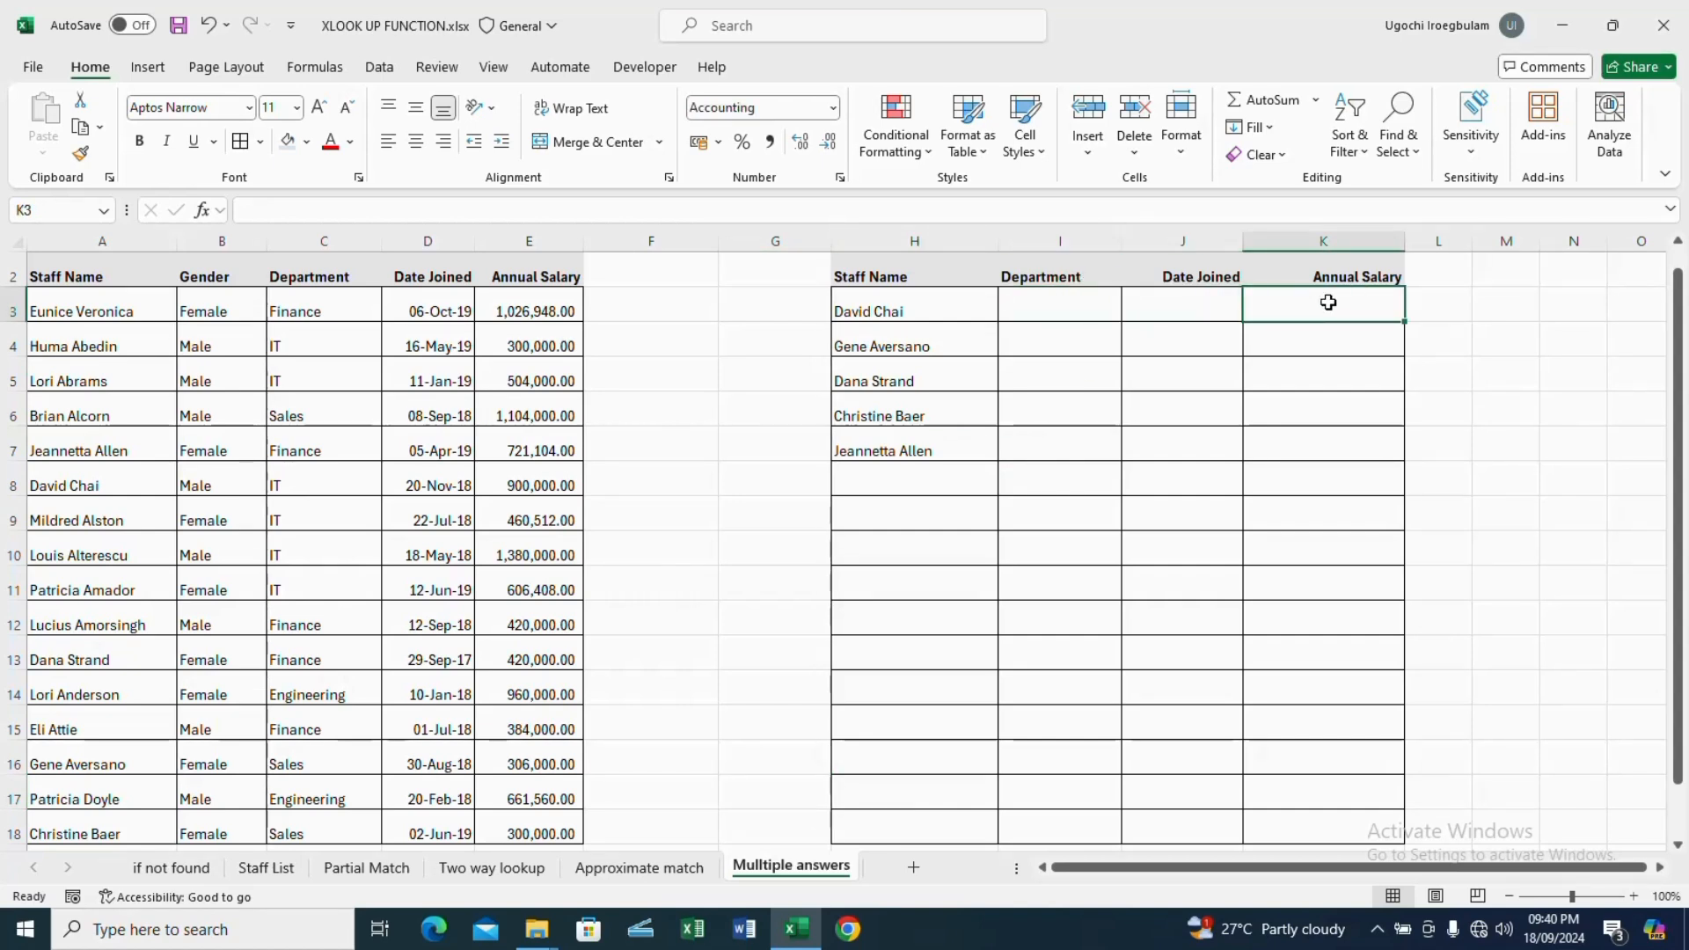
{"action": "left_click", "coordinate": [1041, 304]}
{"action": "type", "text": "="}
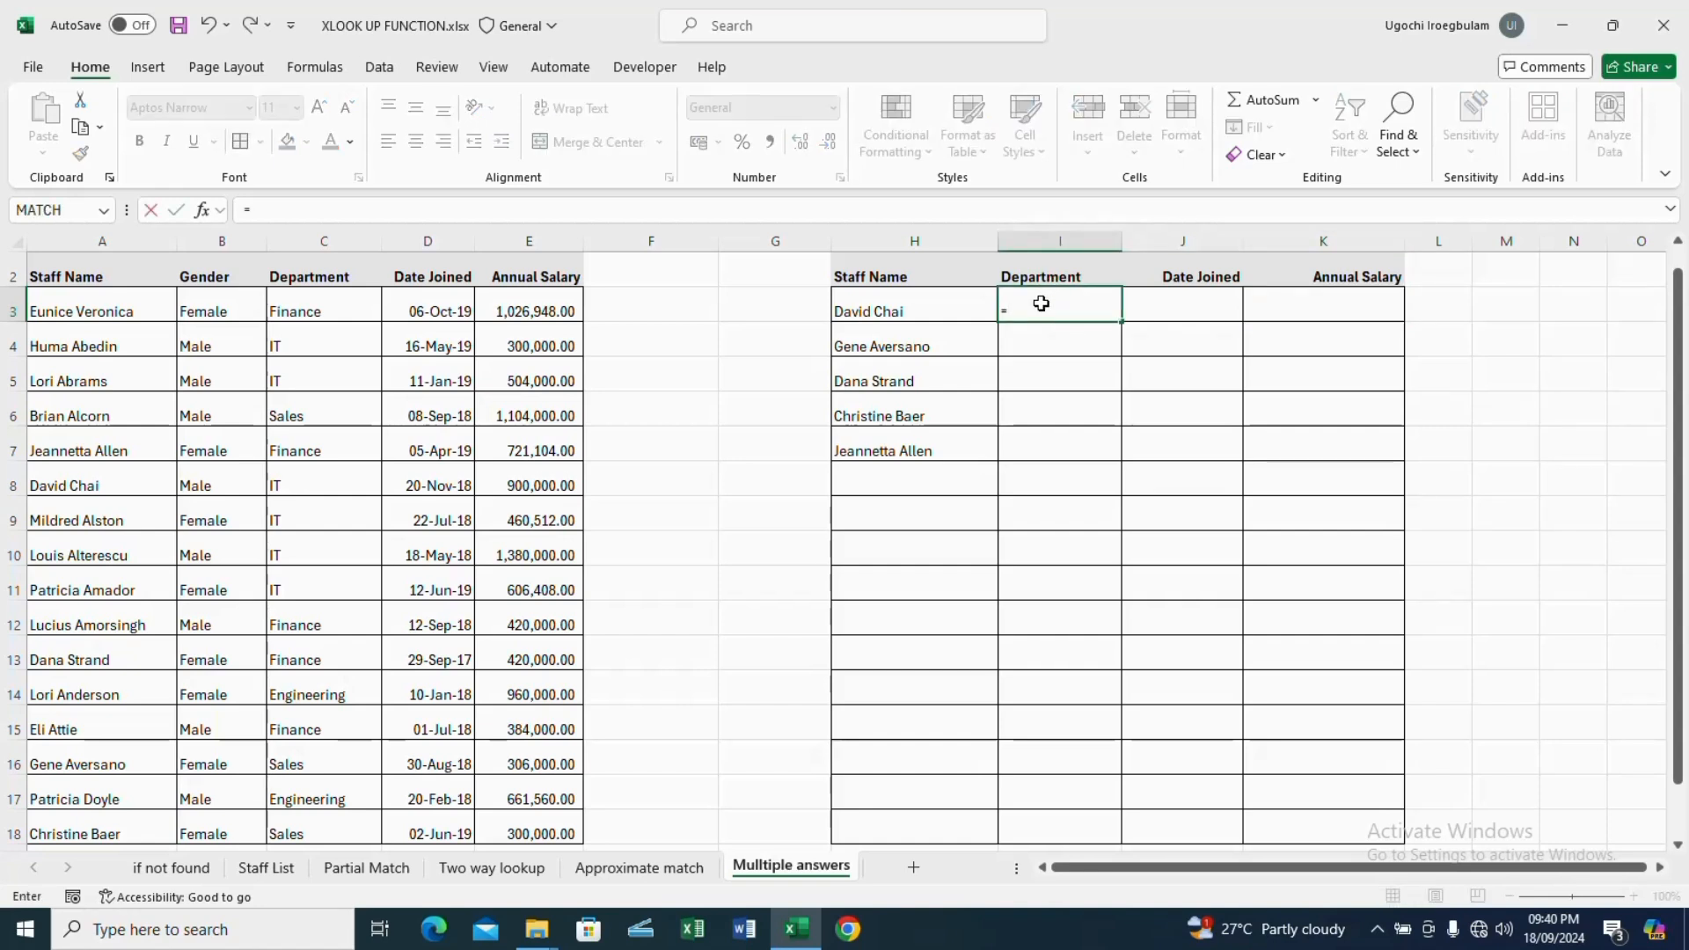
{"action": "type", "text": "xlo"}
{"action": "key", "text": "Tab"}
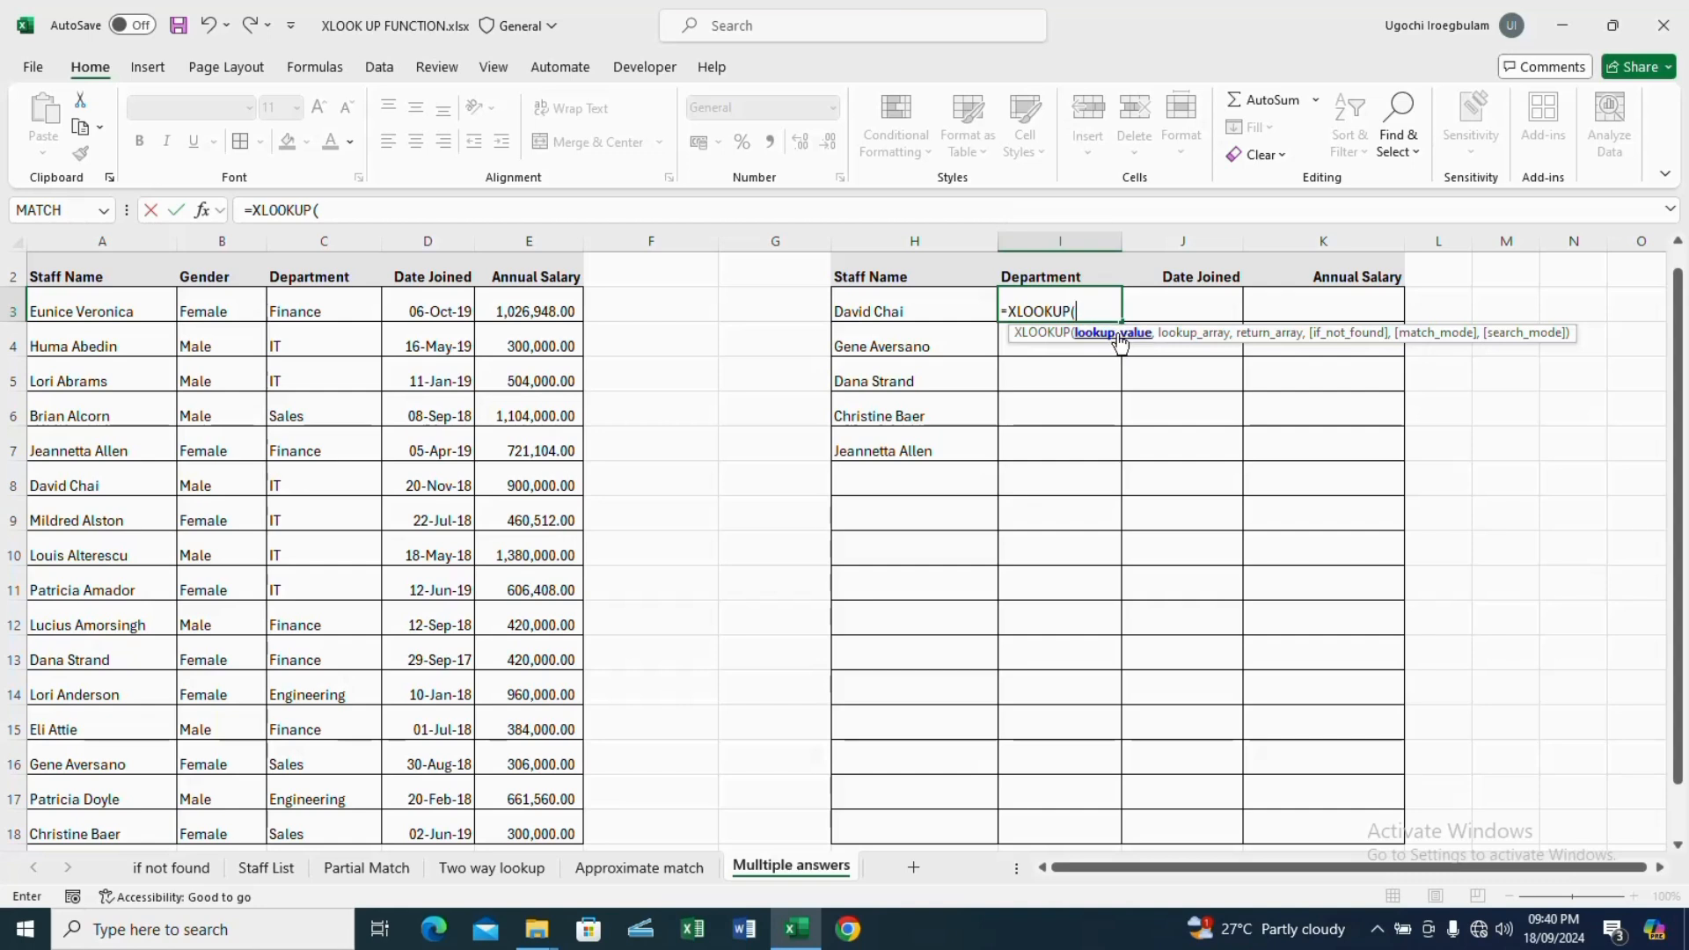
{"action": "left_click", "coordinate": [918, 301]}
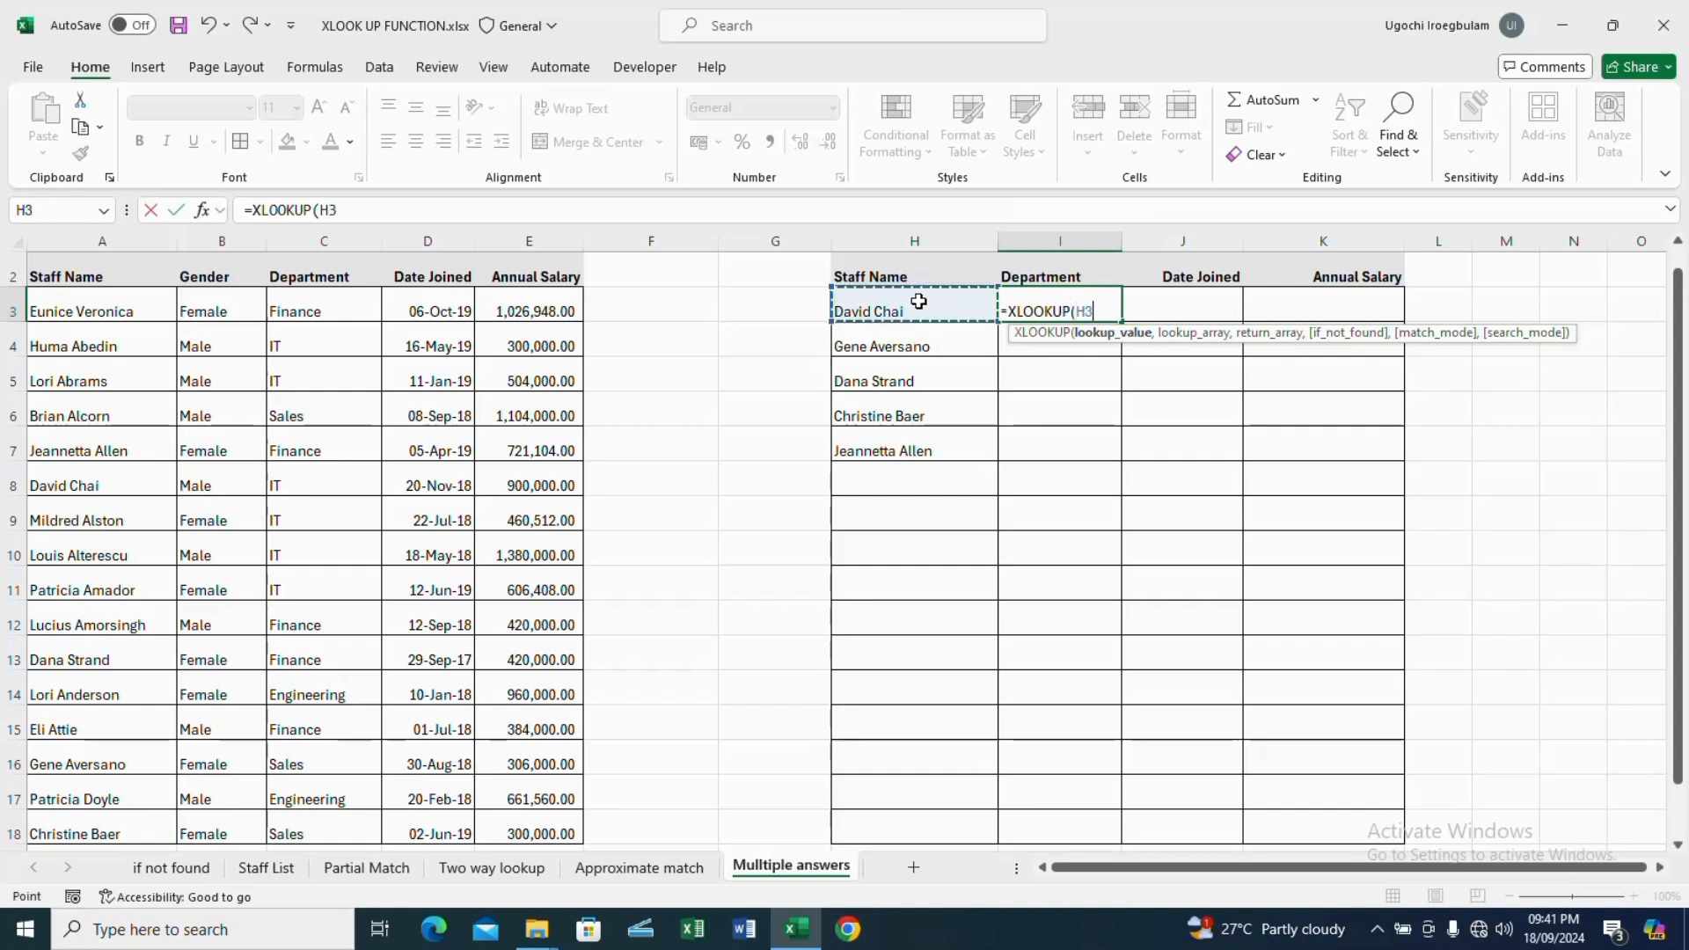
{"action": "type", "text": ","}
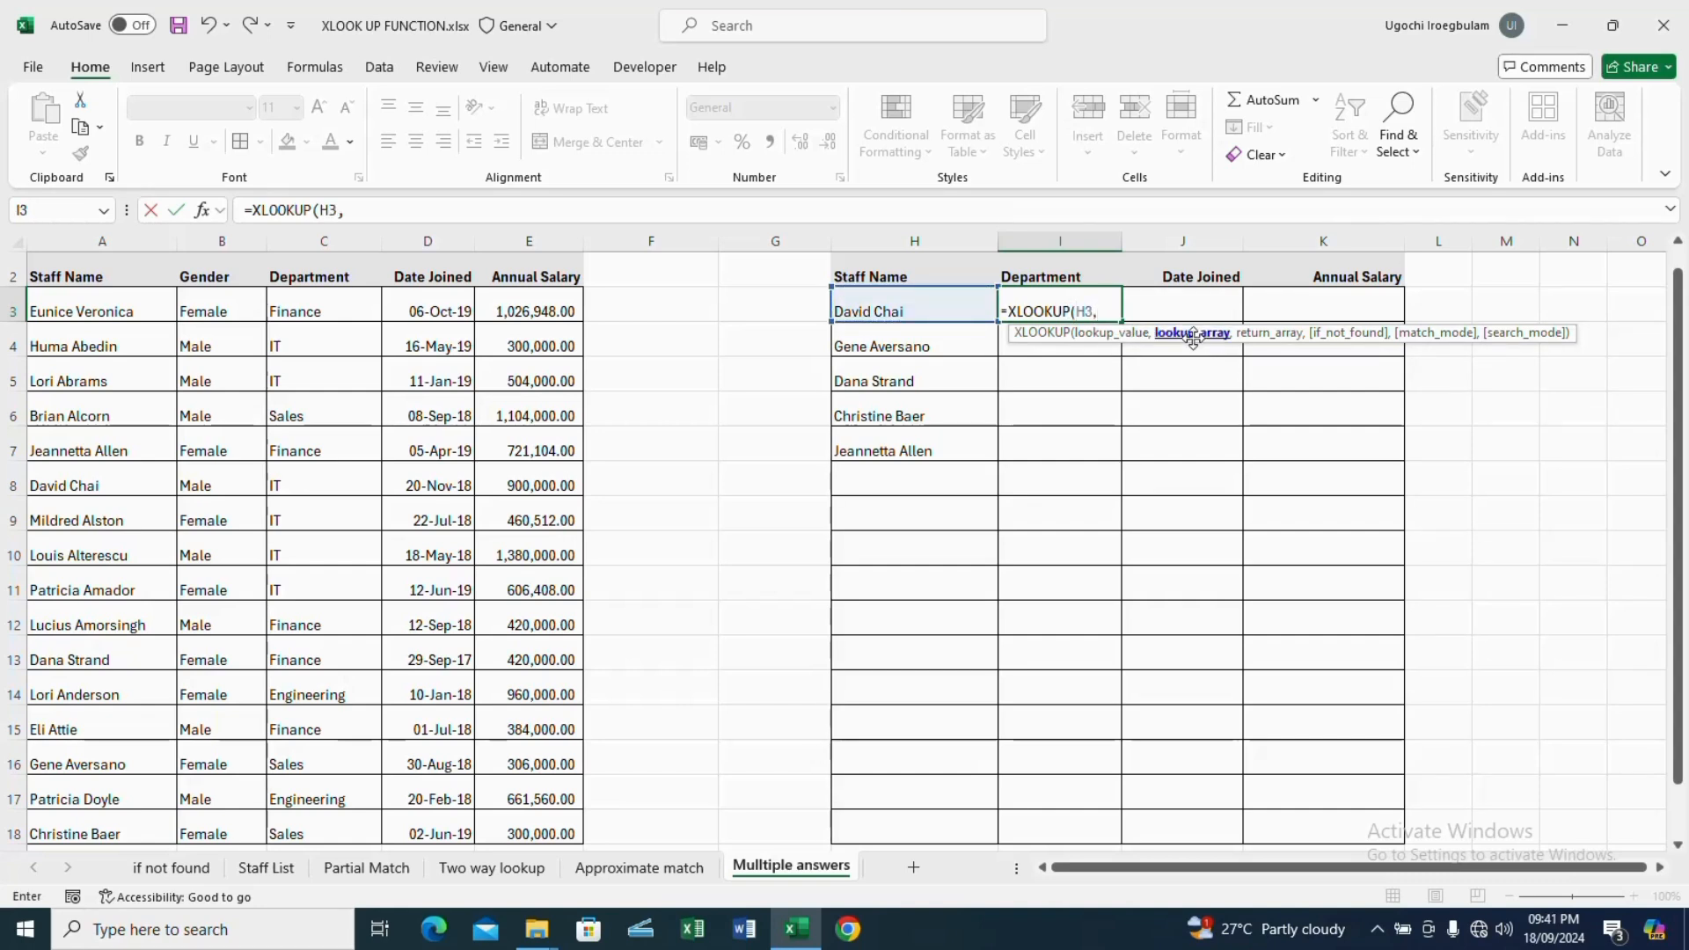
Use the Staff Name column of the source table as the lookup array, locked as $A$3:$A$18
{"action": "left_click", "coordinate": [122, 289]}
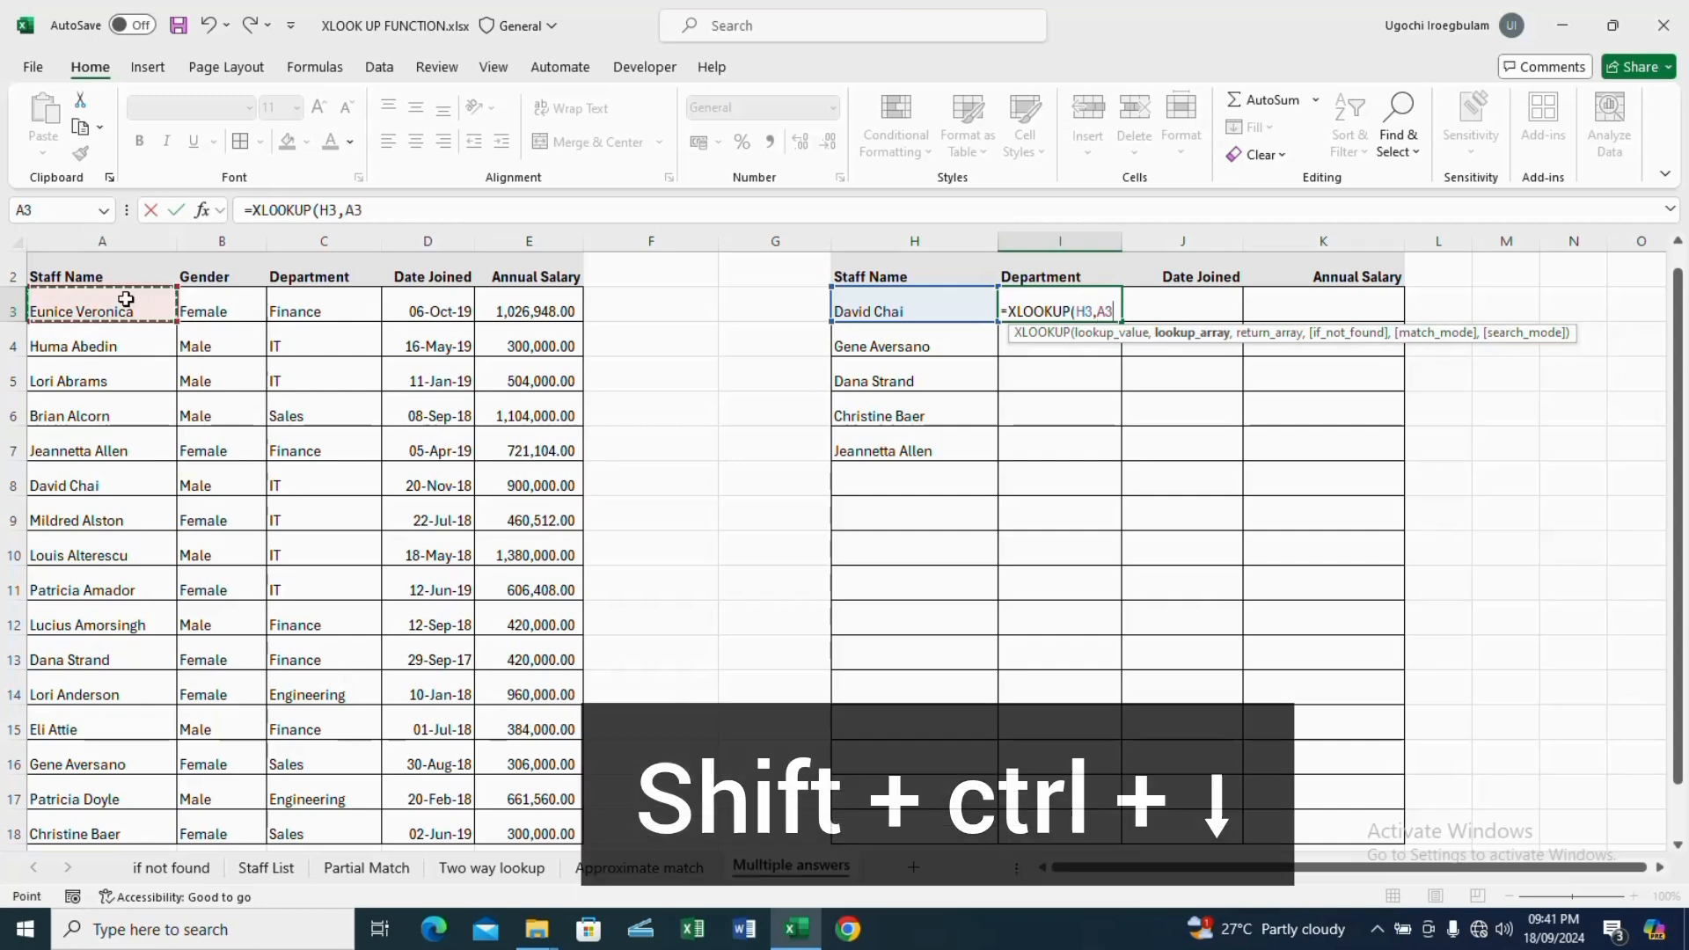
{"action": "key", "text": "ctrl+shift+Down"}
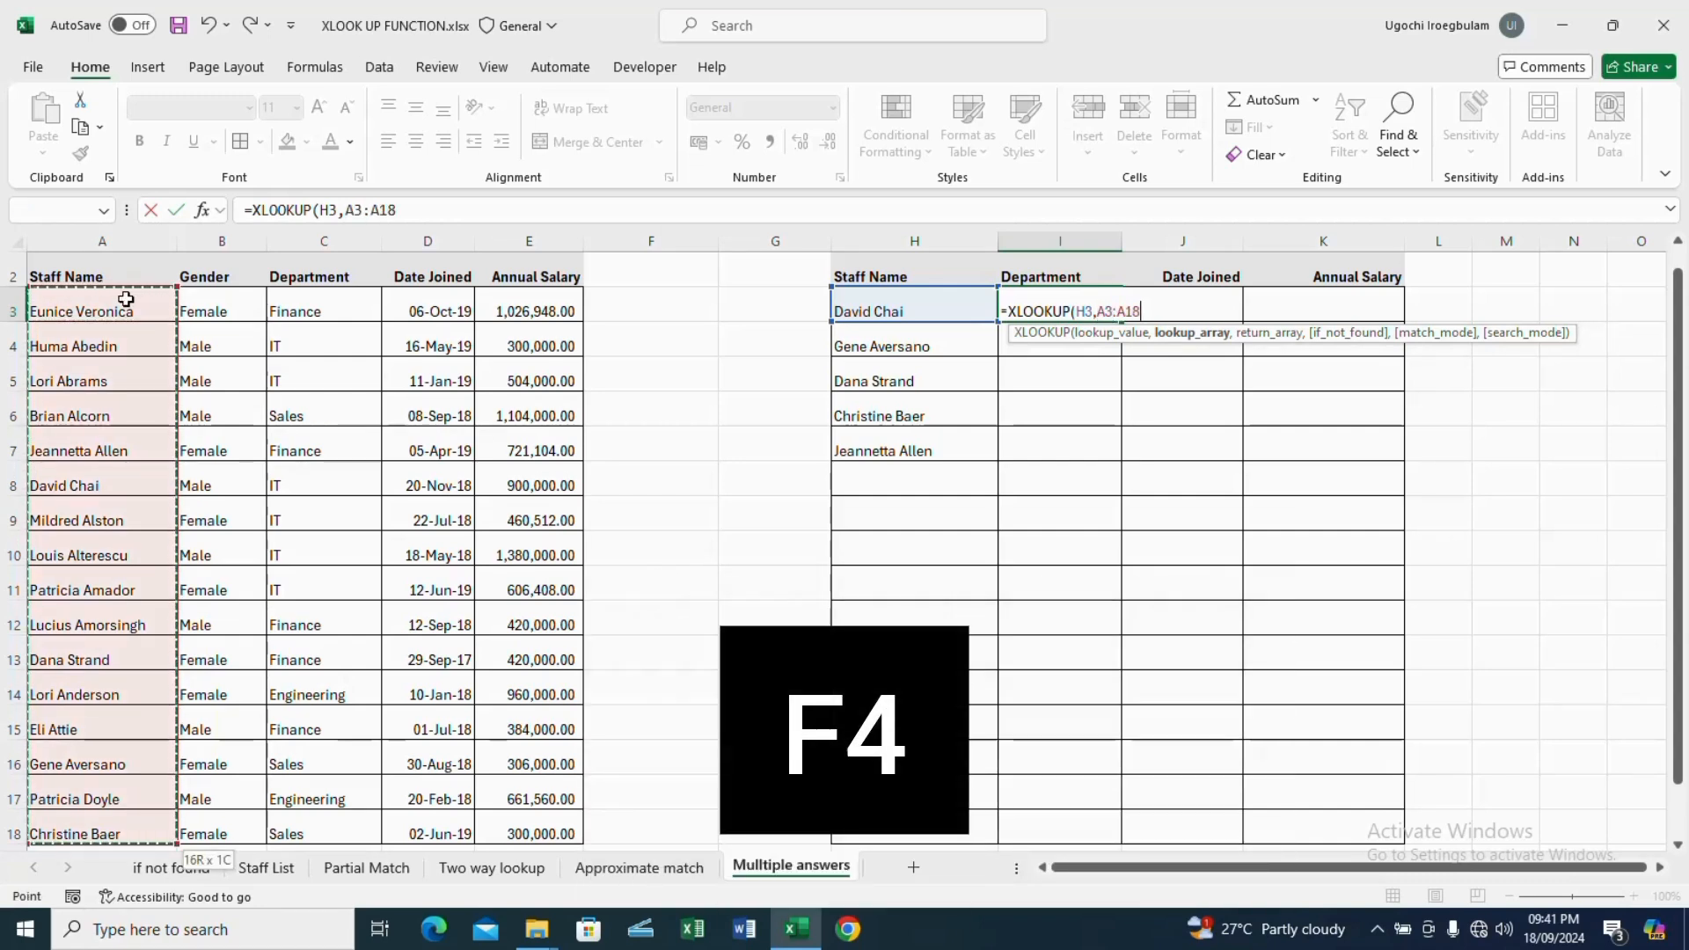
{"action": "key", "text": "F4"}
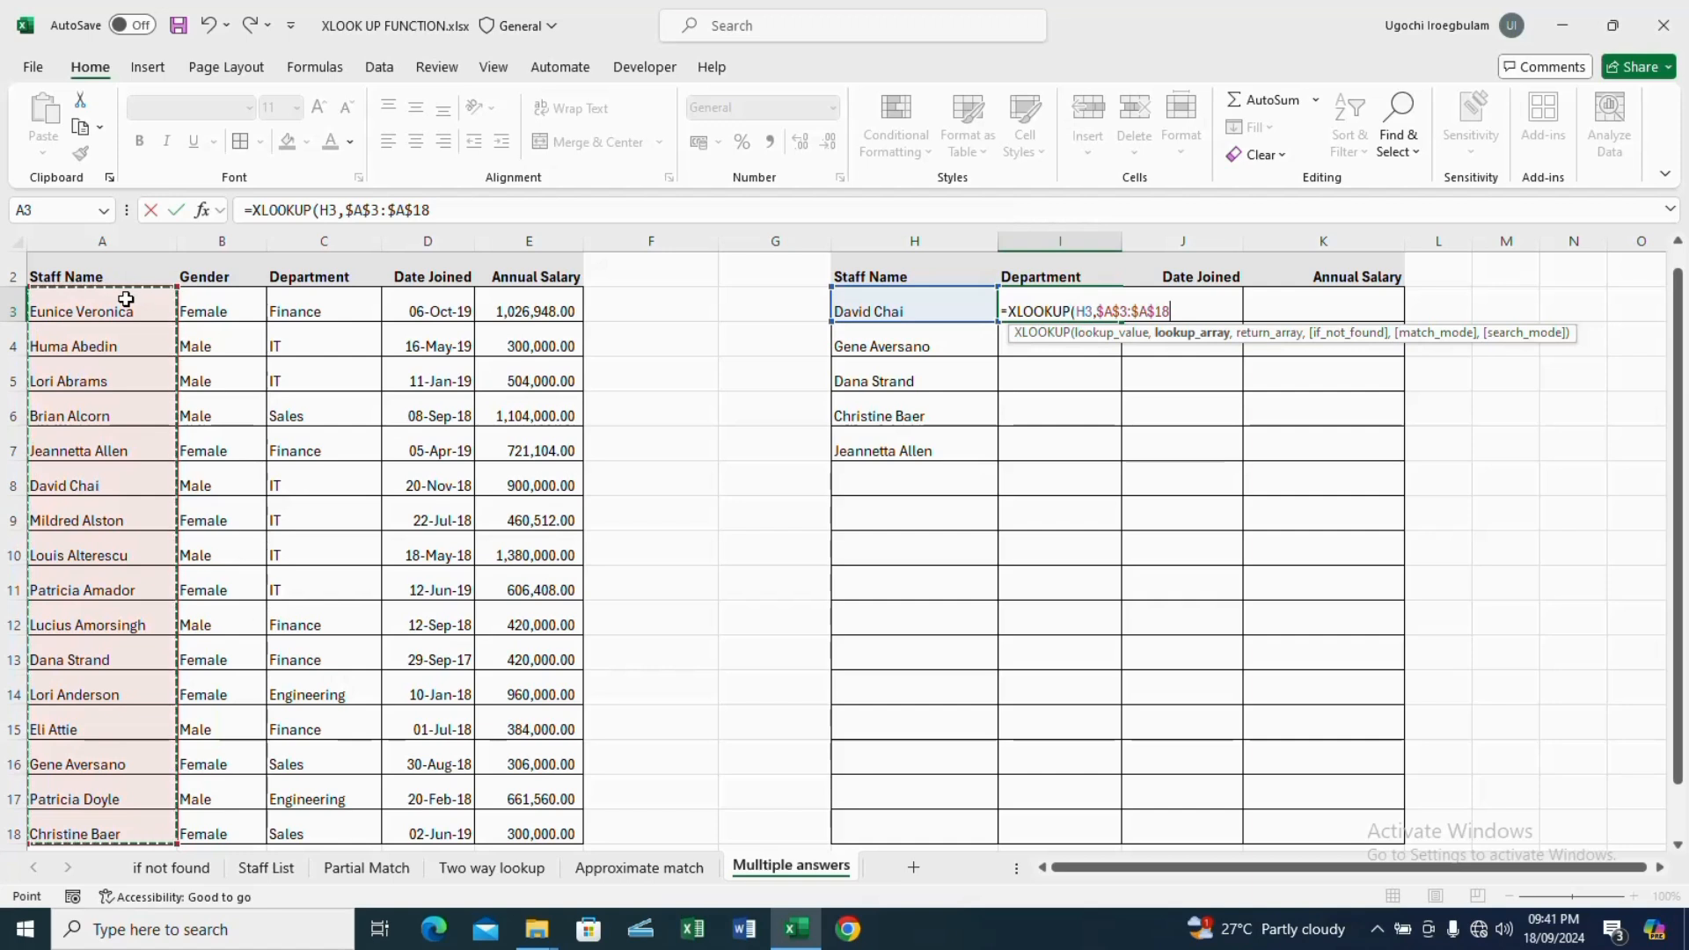
{"action": "type", "text": ","}
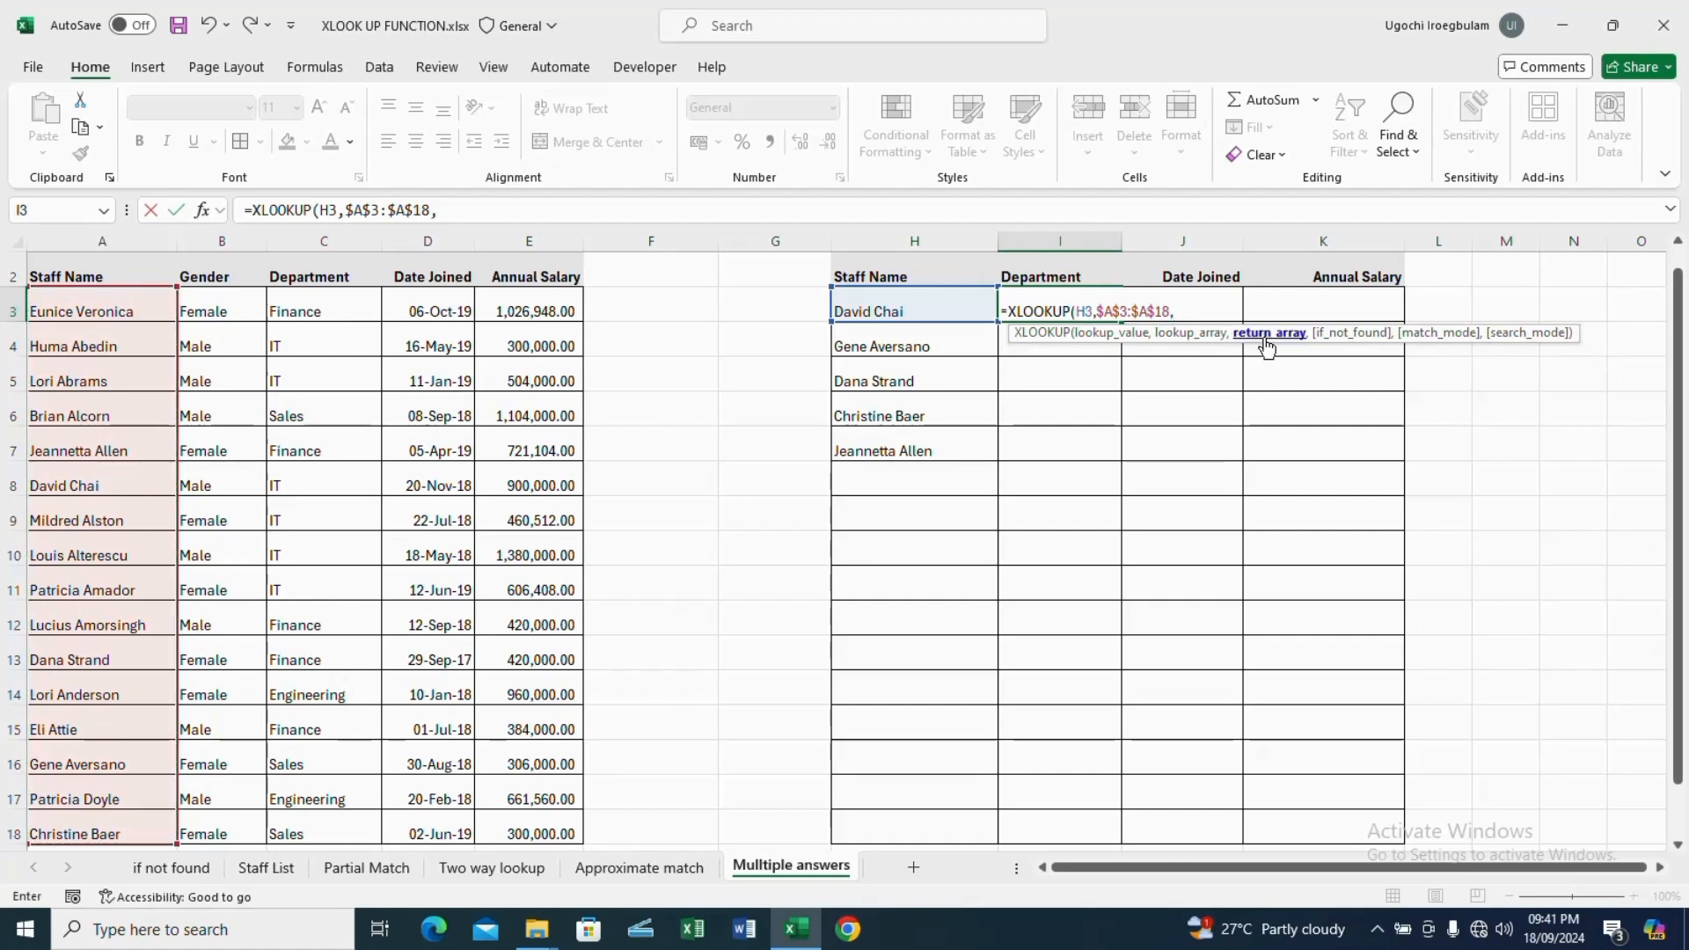
Use the source table's Department, Date Joined and Annual Salary columns together as the return array, locked as $C$3:$E$18
{"action": "left_click", "coordinate": [1214, 279]}
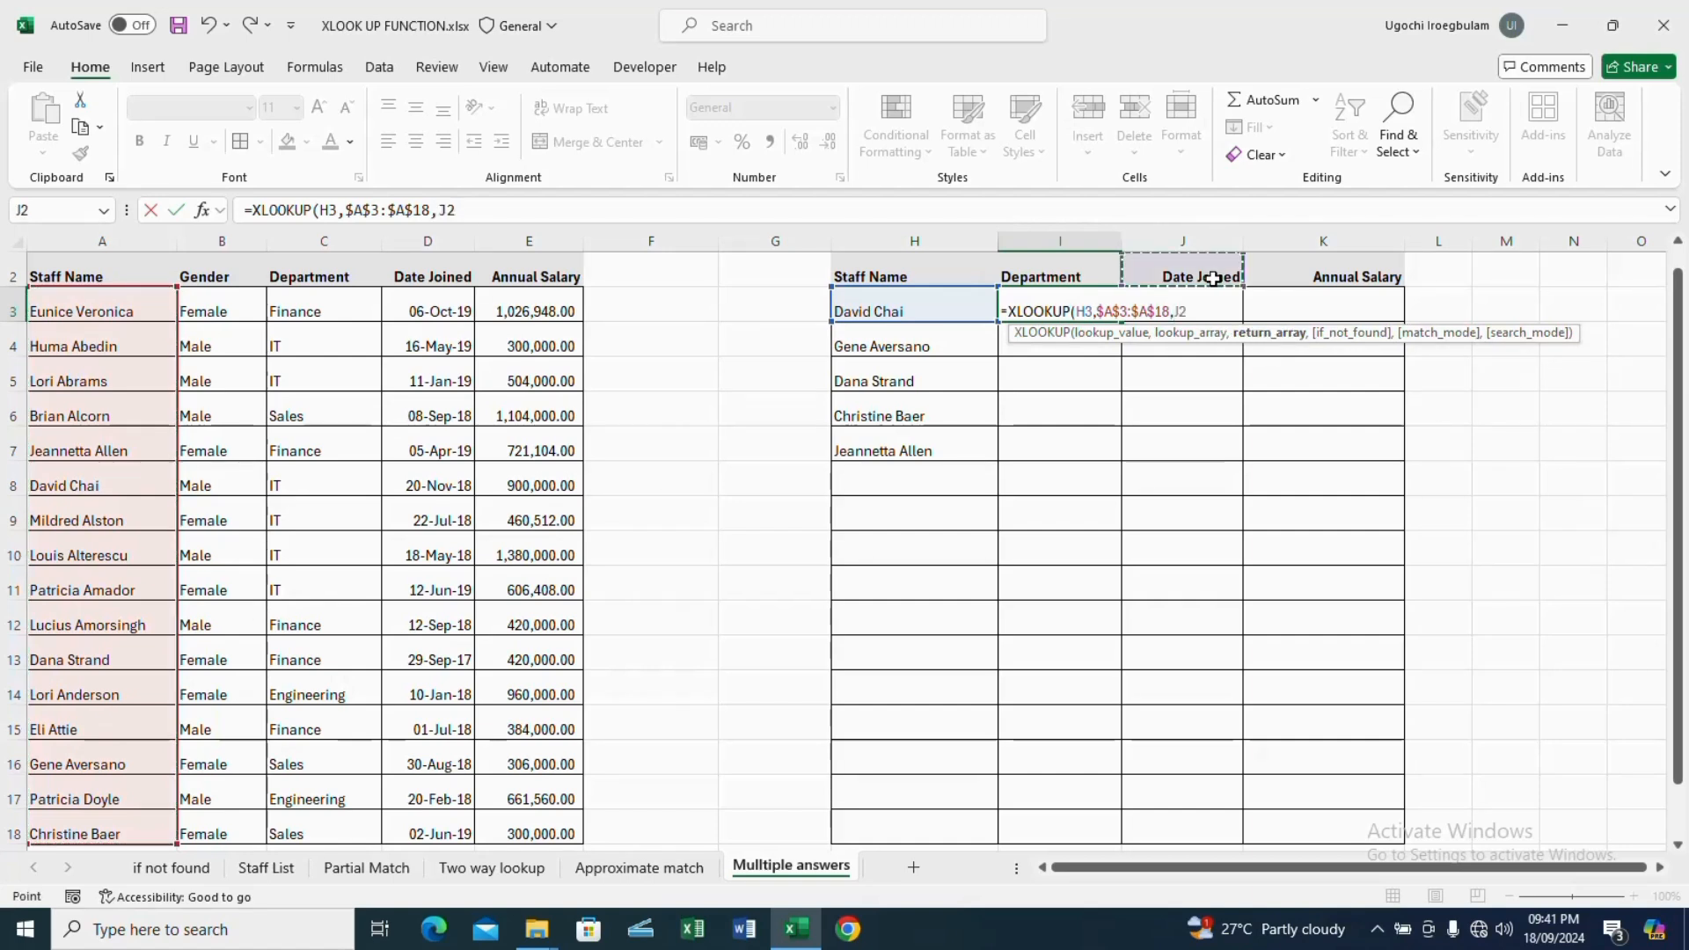
{"action": "left_click", "coordinate": [1334, 278]}
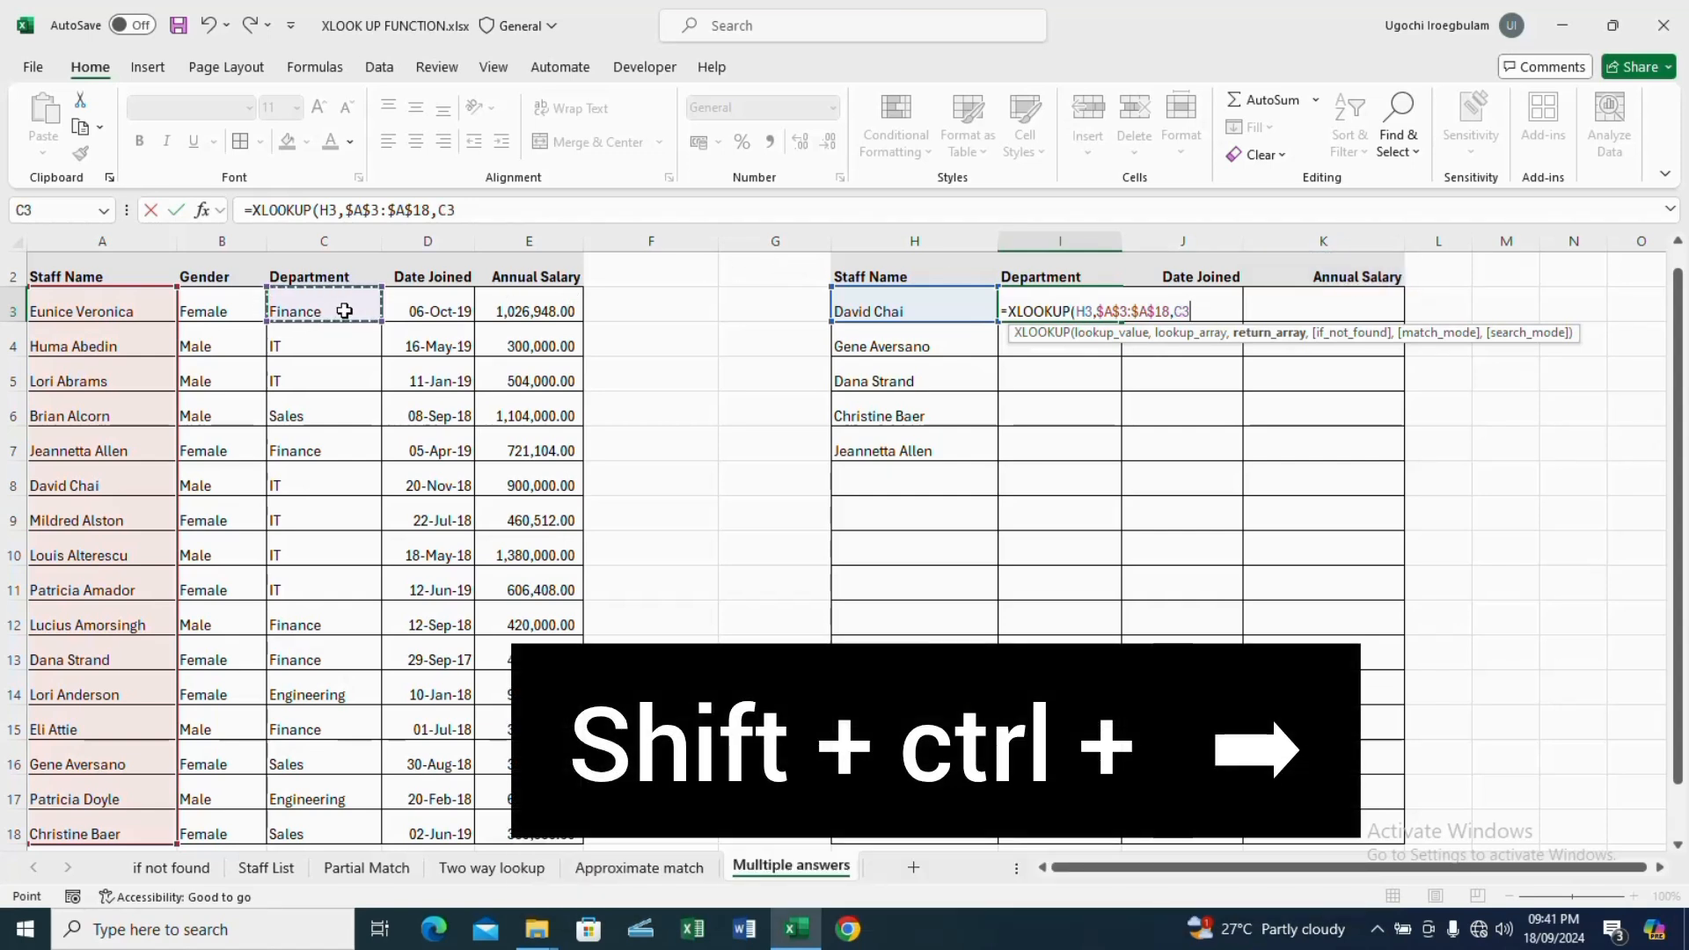
{"action": "key", "text": "ctrl+shift+Right"}
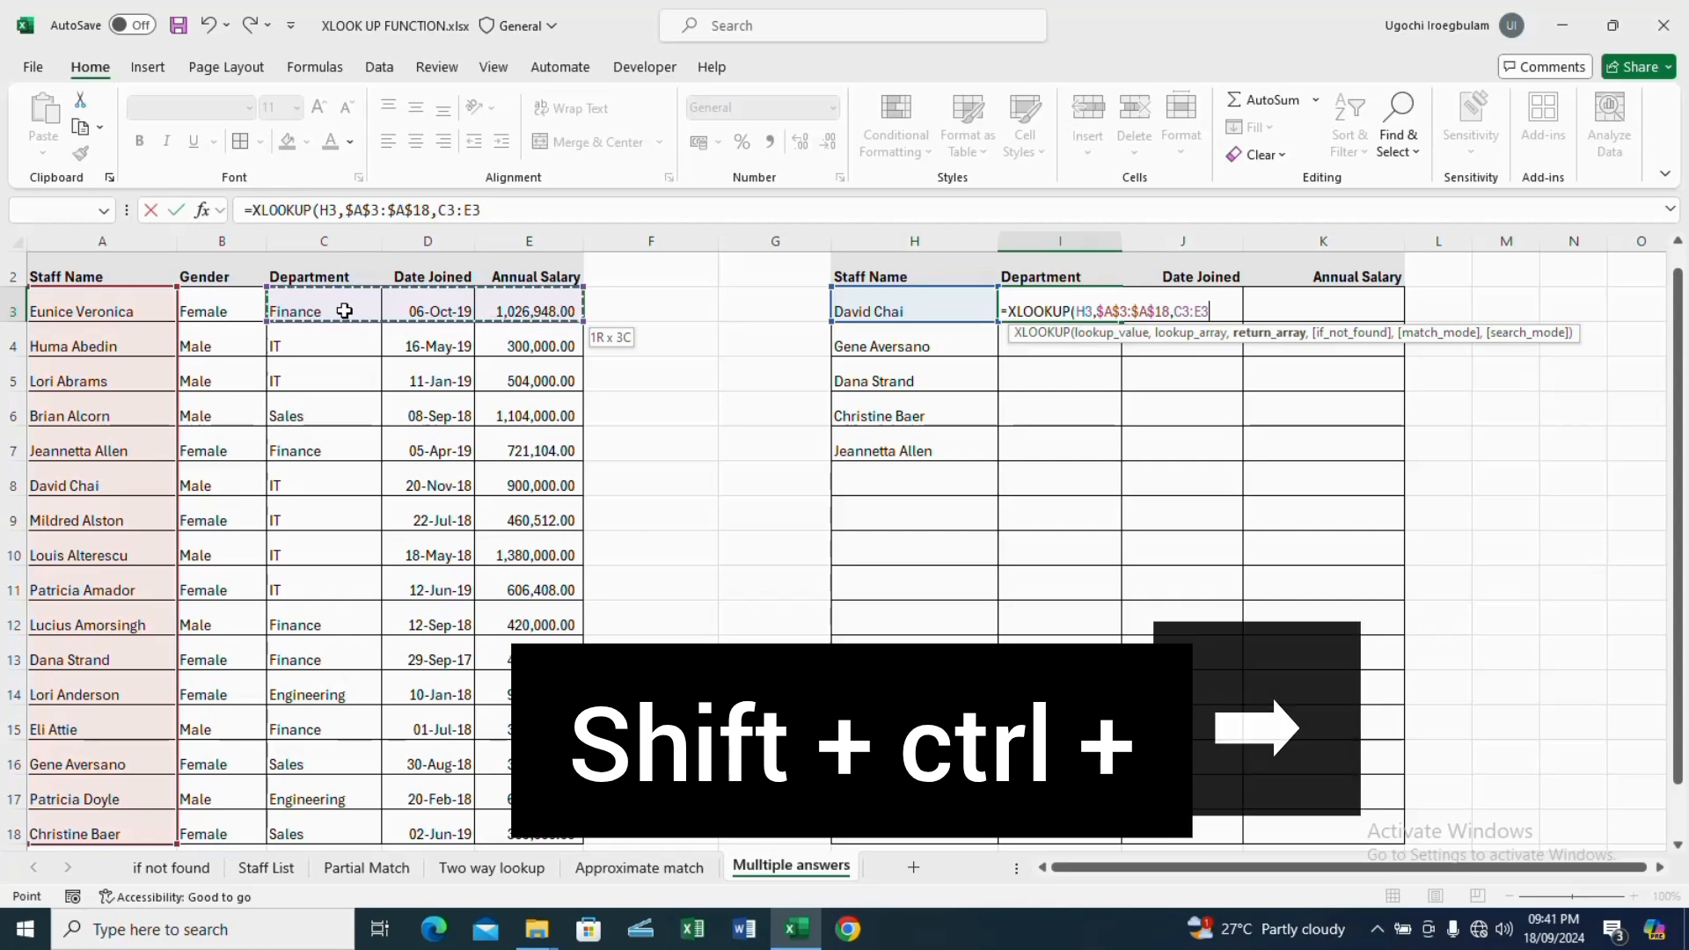
{"action": "key", "text": "ctrl+shift+Down"}
{"action": "key", "text": "F4"}
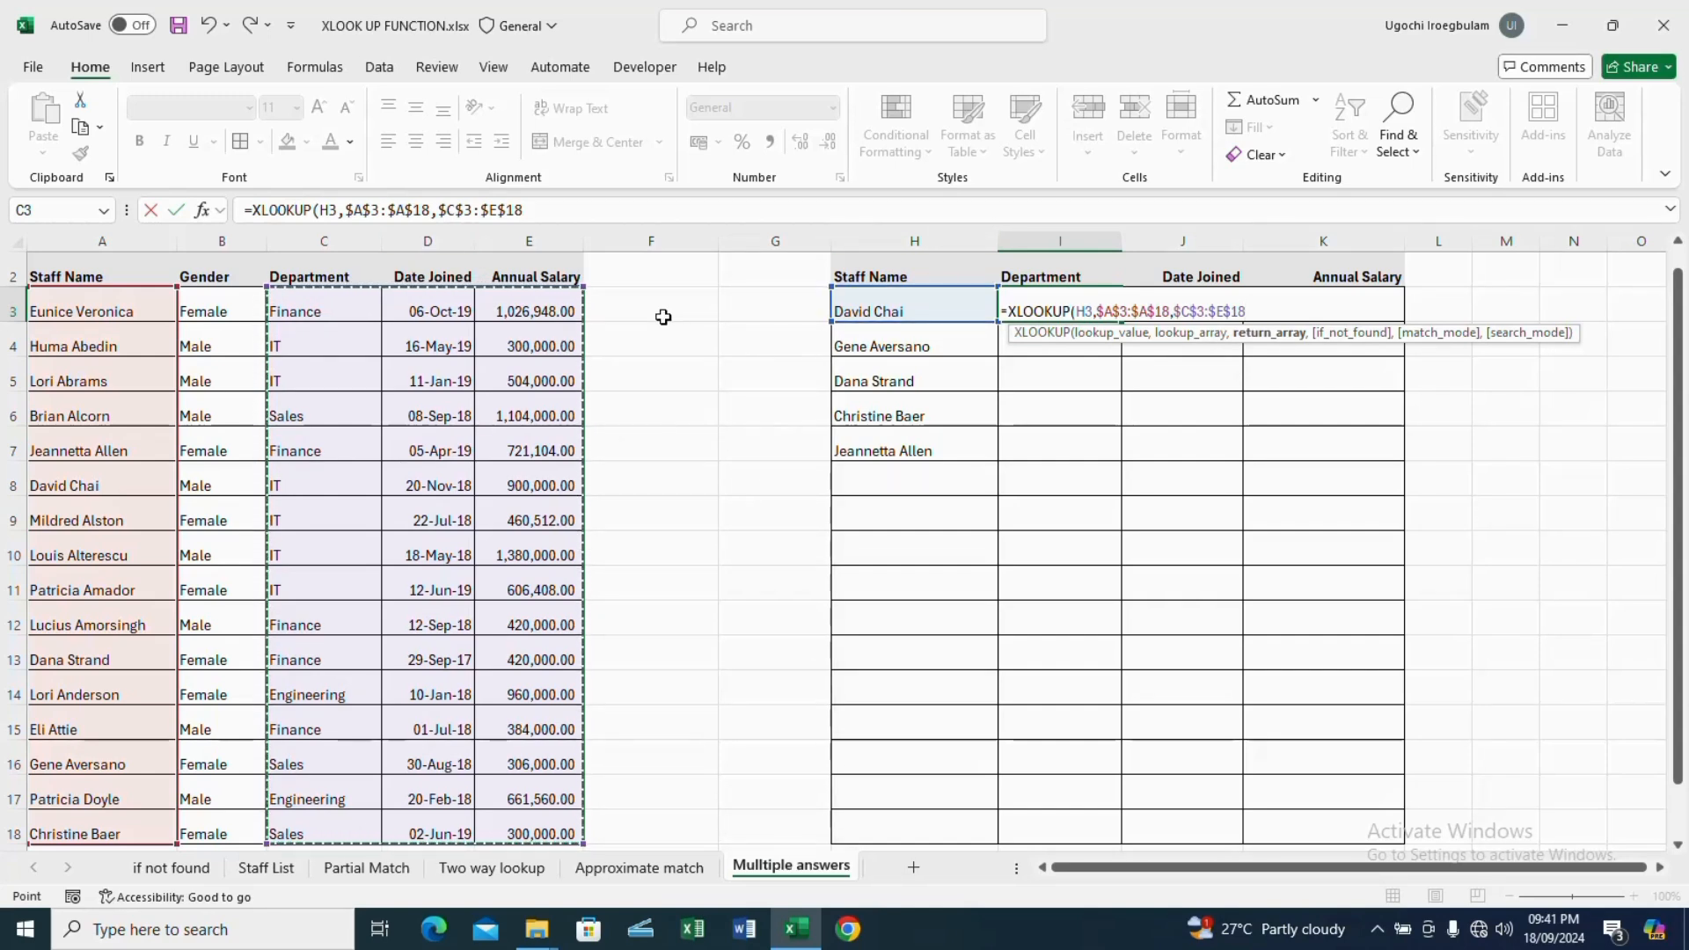
Complete the XLOOKUP formula in I3 and fill it down the Department column to I7
{"action": "key", "text": "Return"}
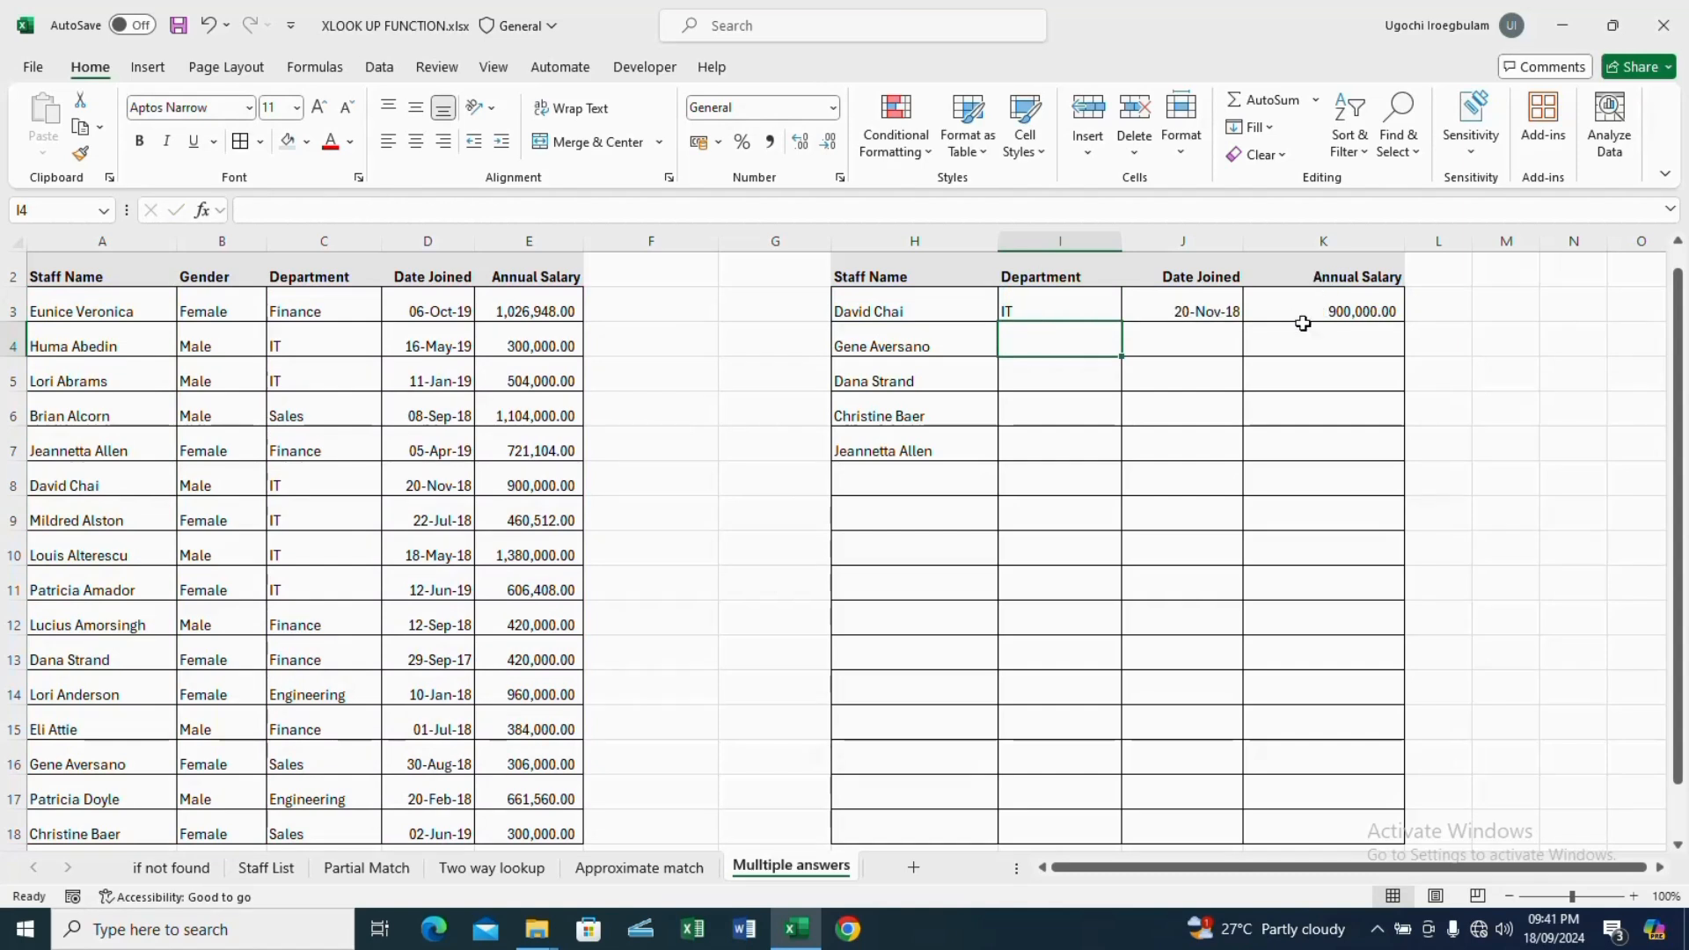
{"action": "left_click", "coordinate": [1082, 312]}
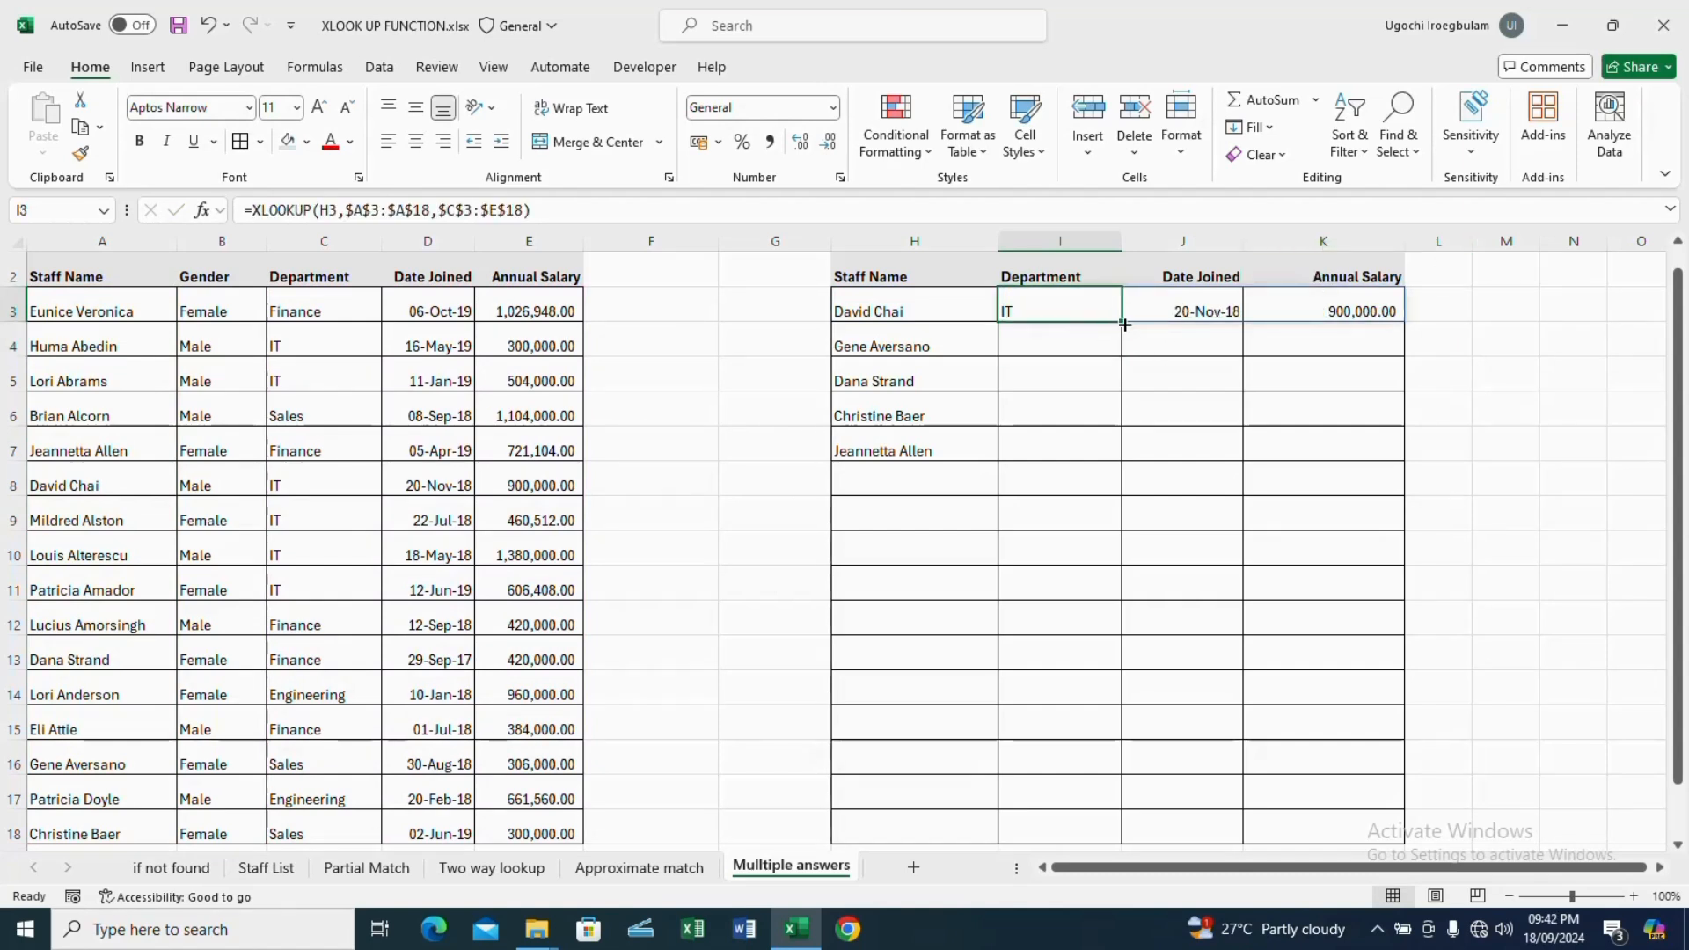
{"action": "left_click_drag", "start_coordinate": [1122, 322], "coordinate": [1135, 457]}
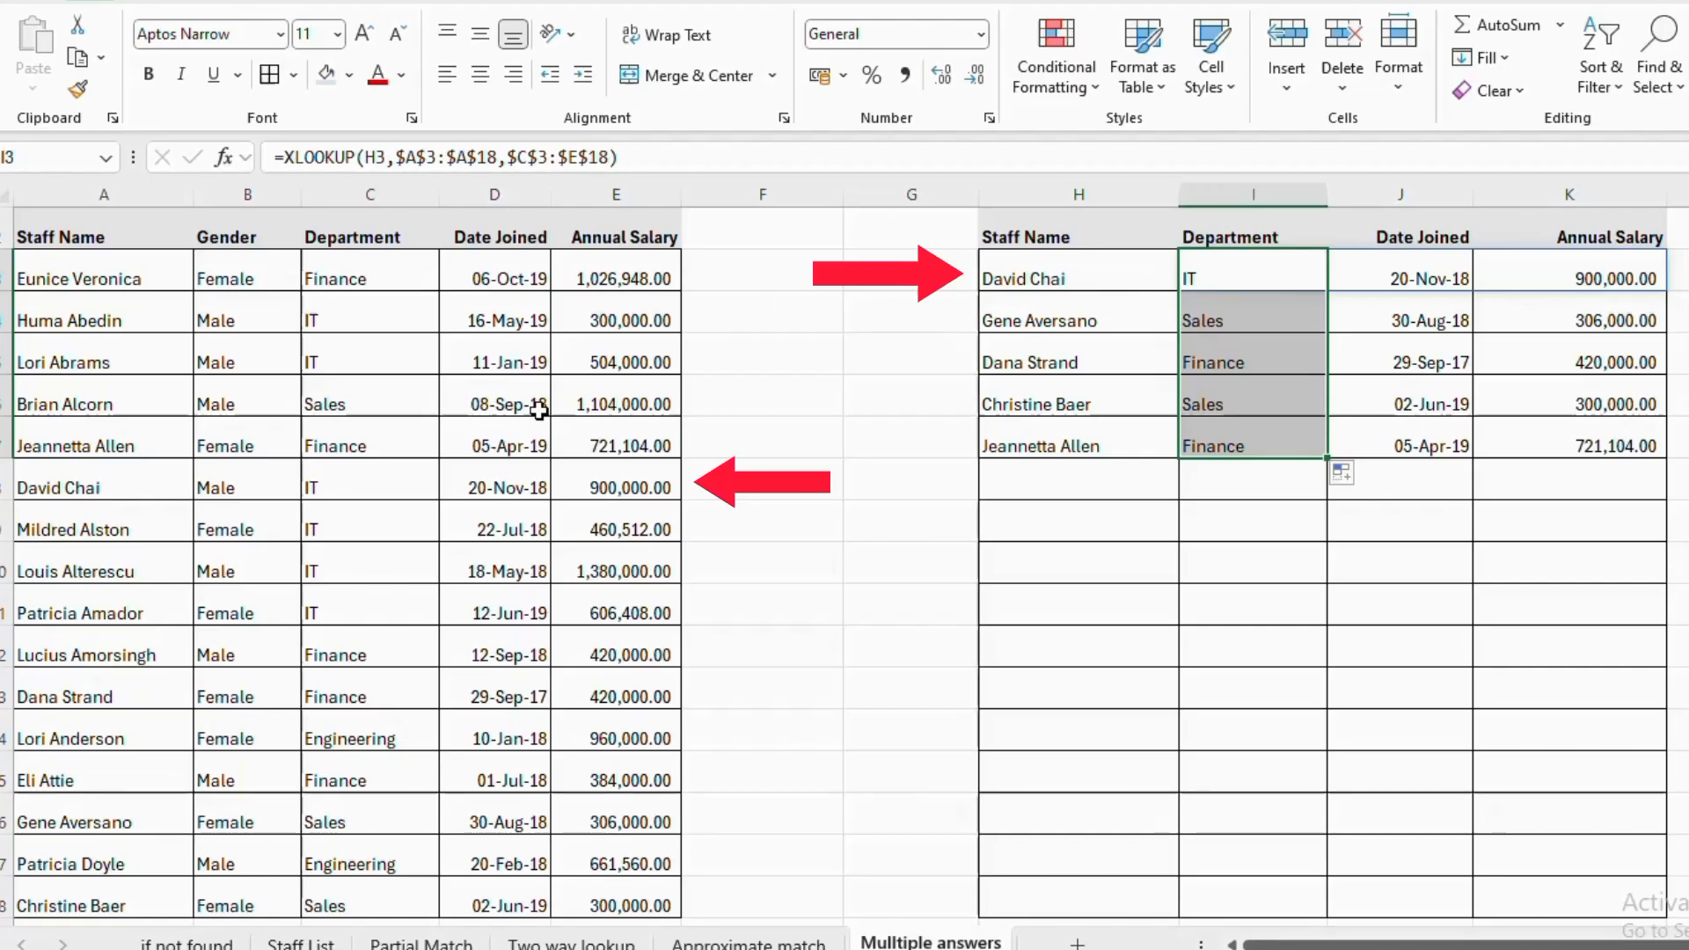
Compare the details returned in rows 3 and 7 of the lookup table with the same staff members' records in the source table
{"action": "left_click", "coordinate": [6, 479]}
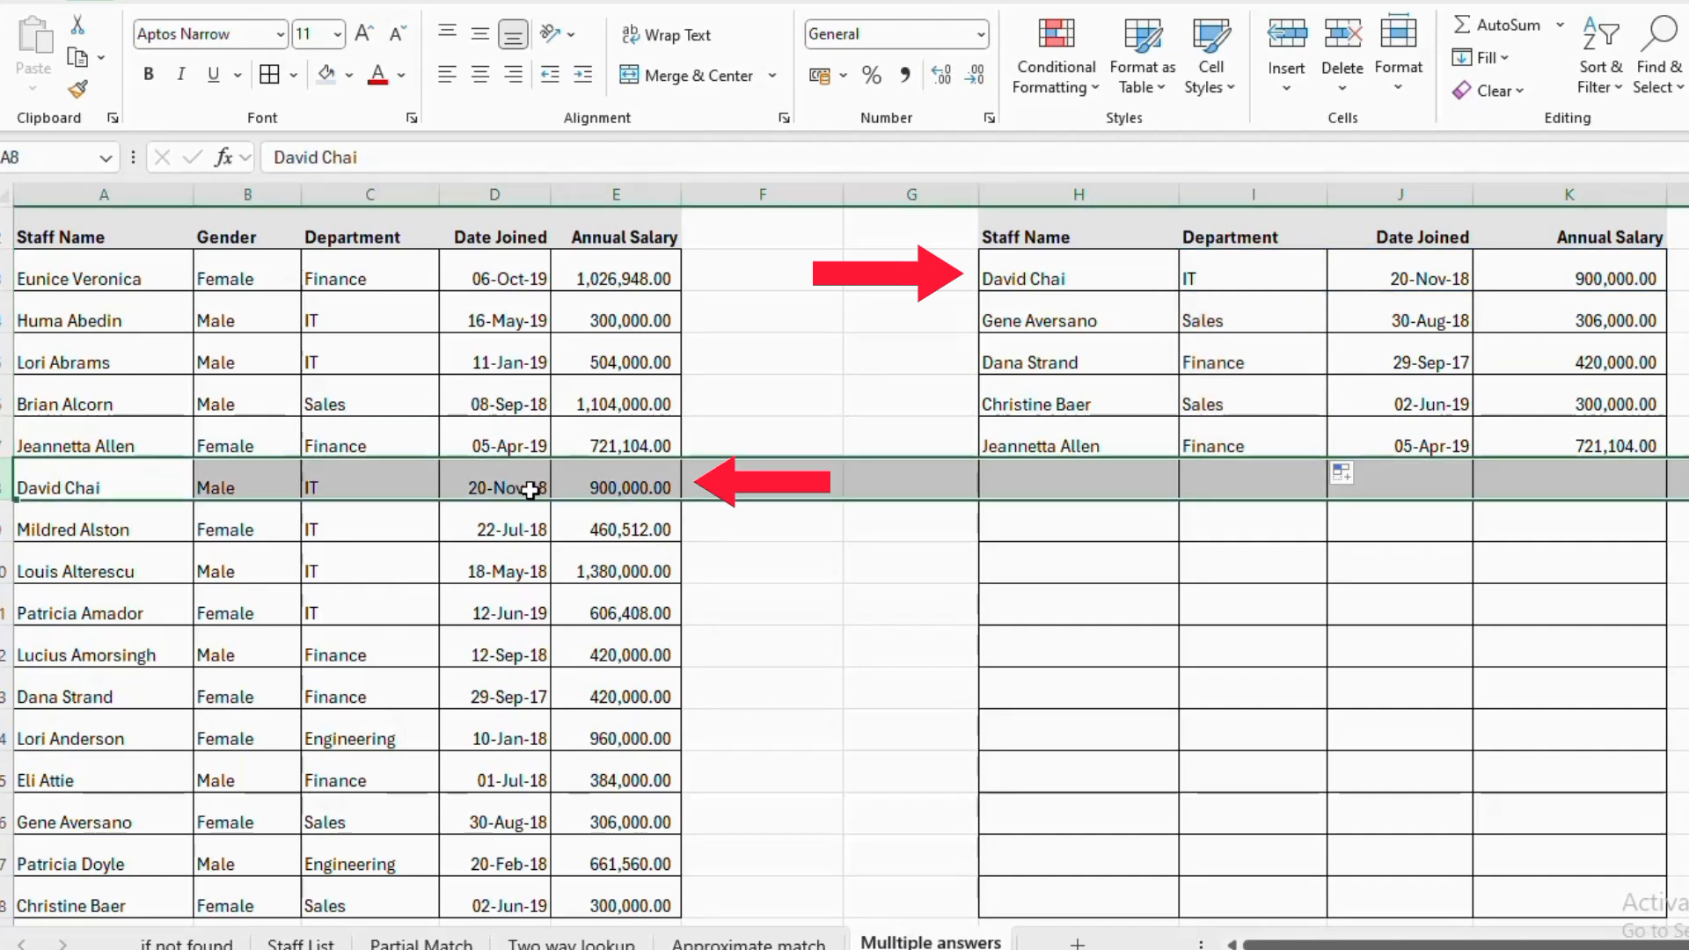
{"action": "left_click", "coordinate": [624, 482]}
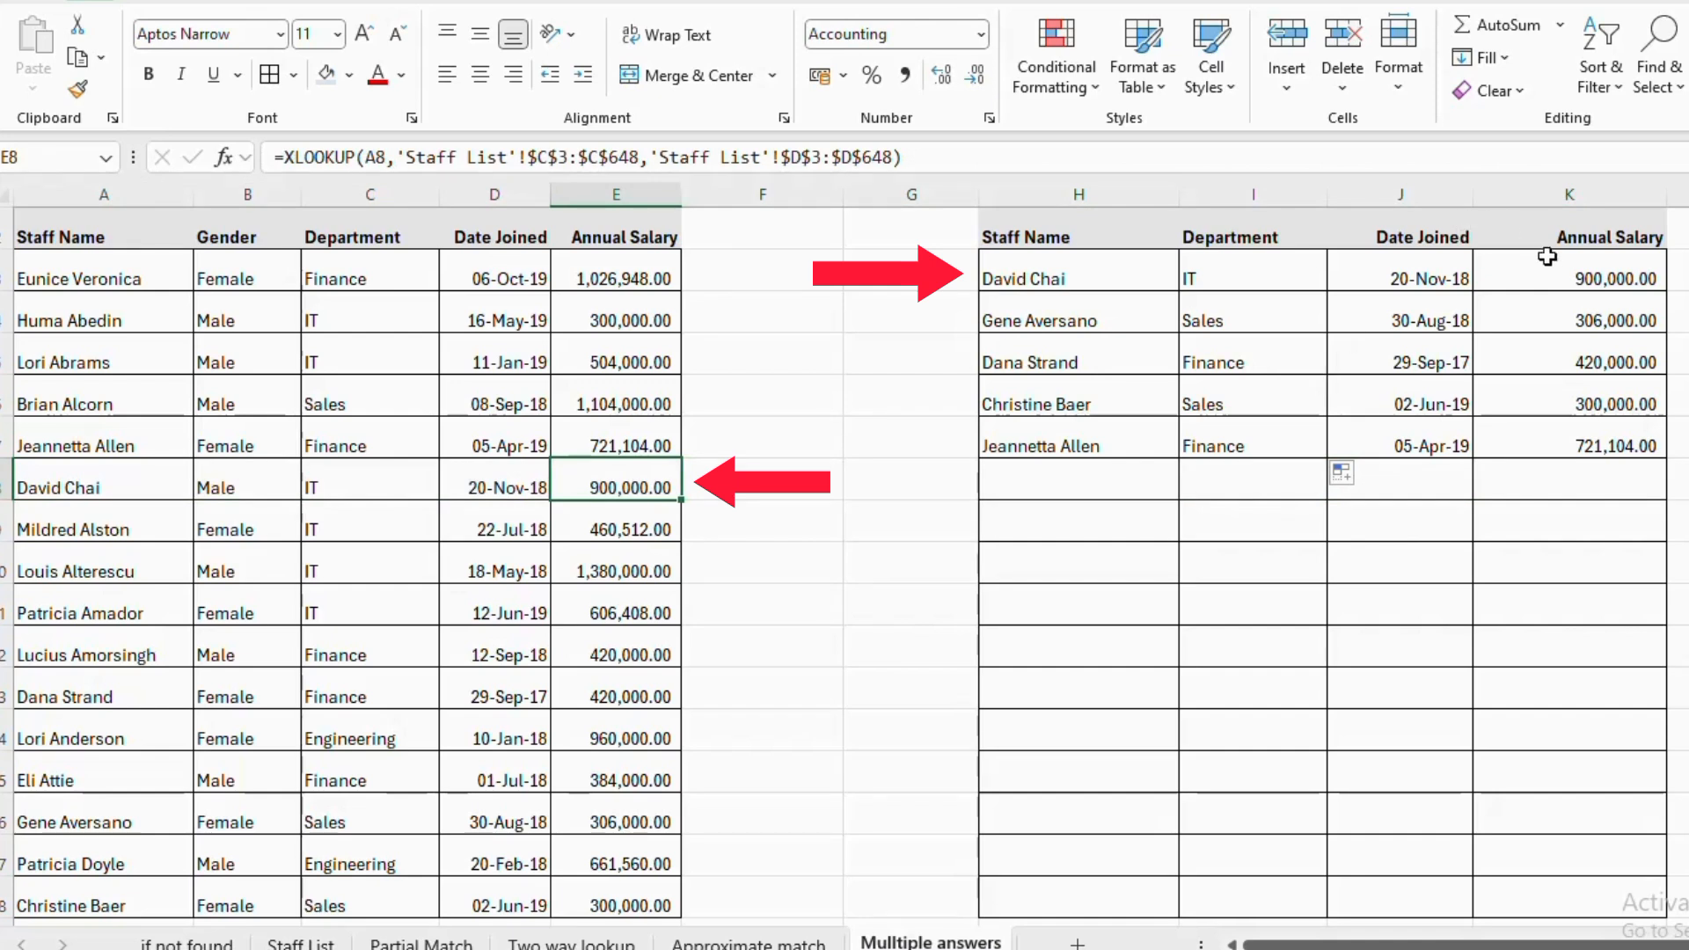
{"action": "left_click", "coordinate": [1147, 441]}
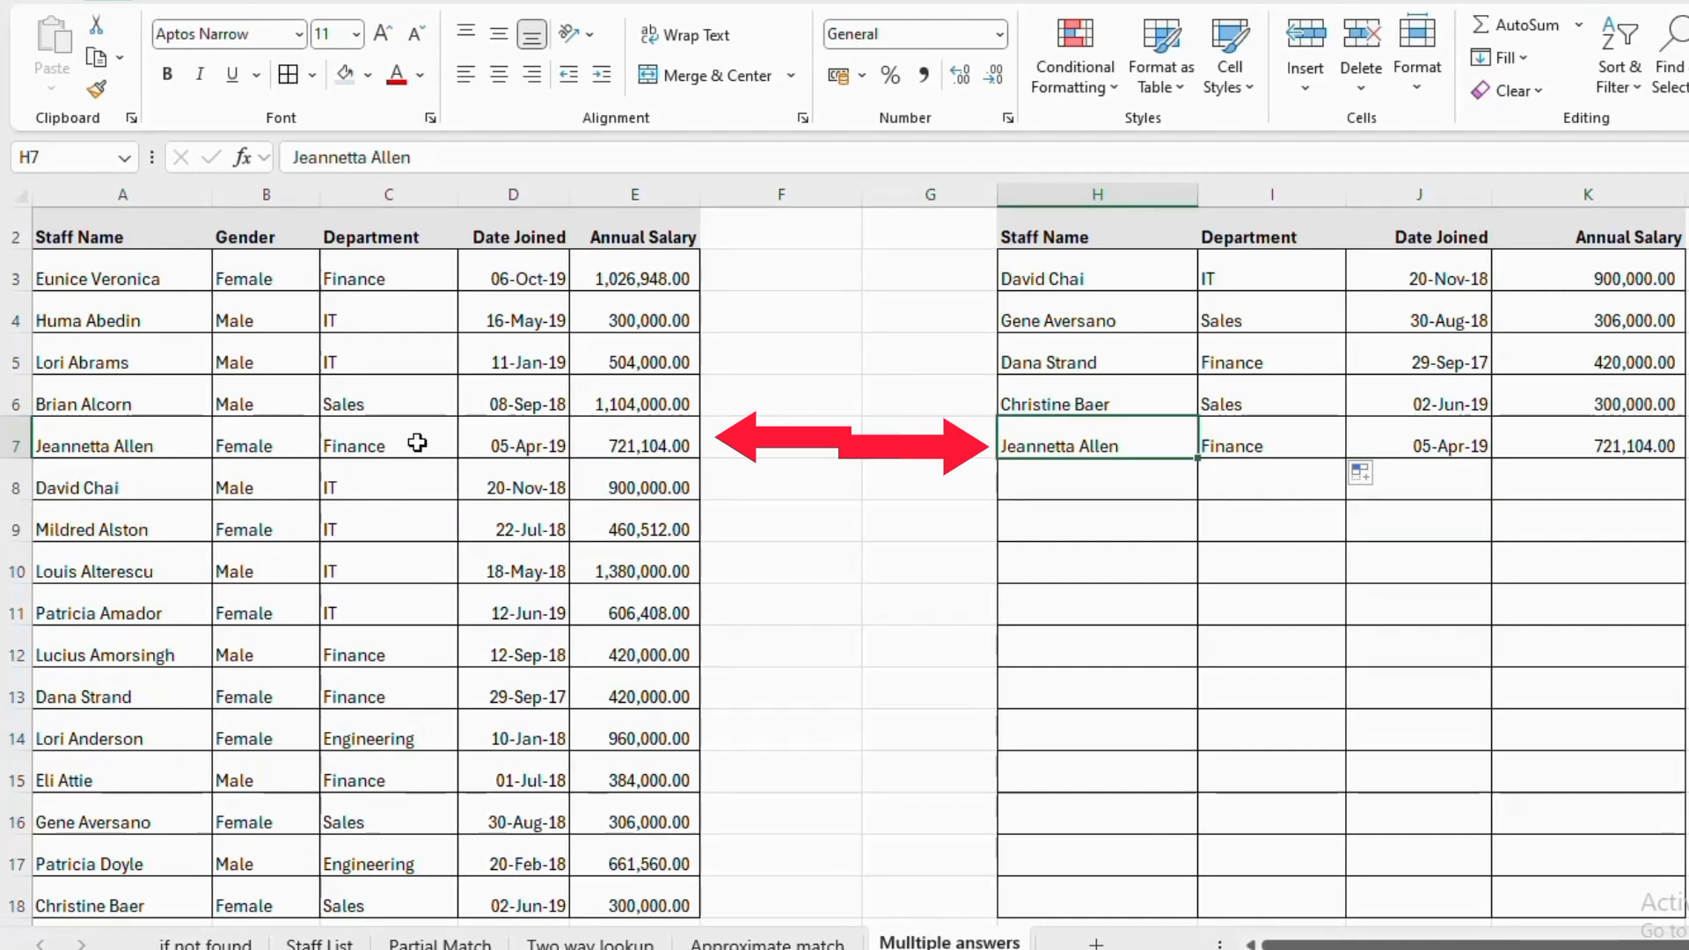
{"action": "left_click", "coordinate": [533, 440]}
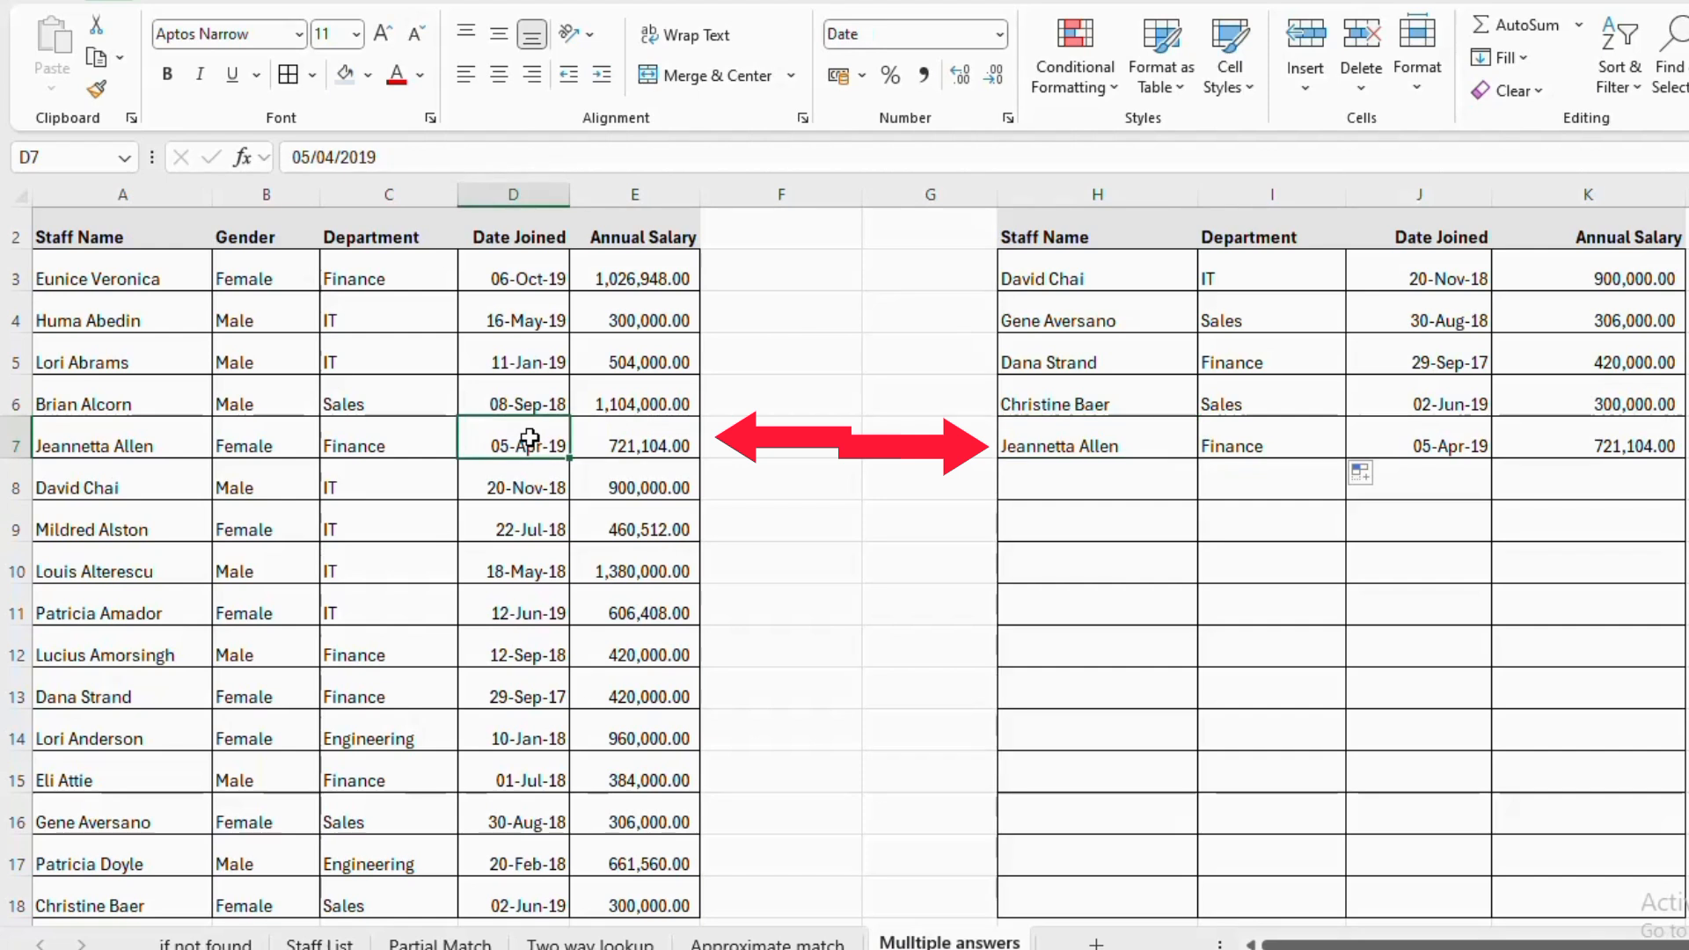
{"action": "left_click", "coordinate": [665, 438]}
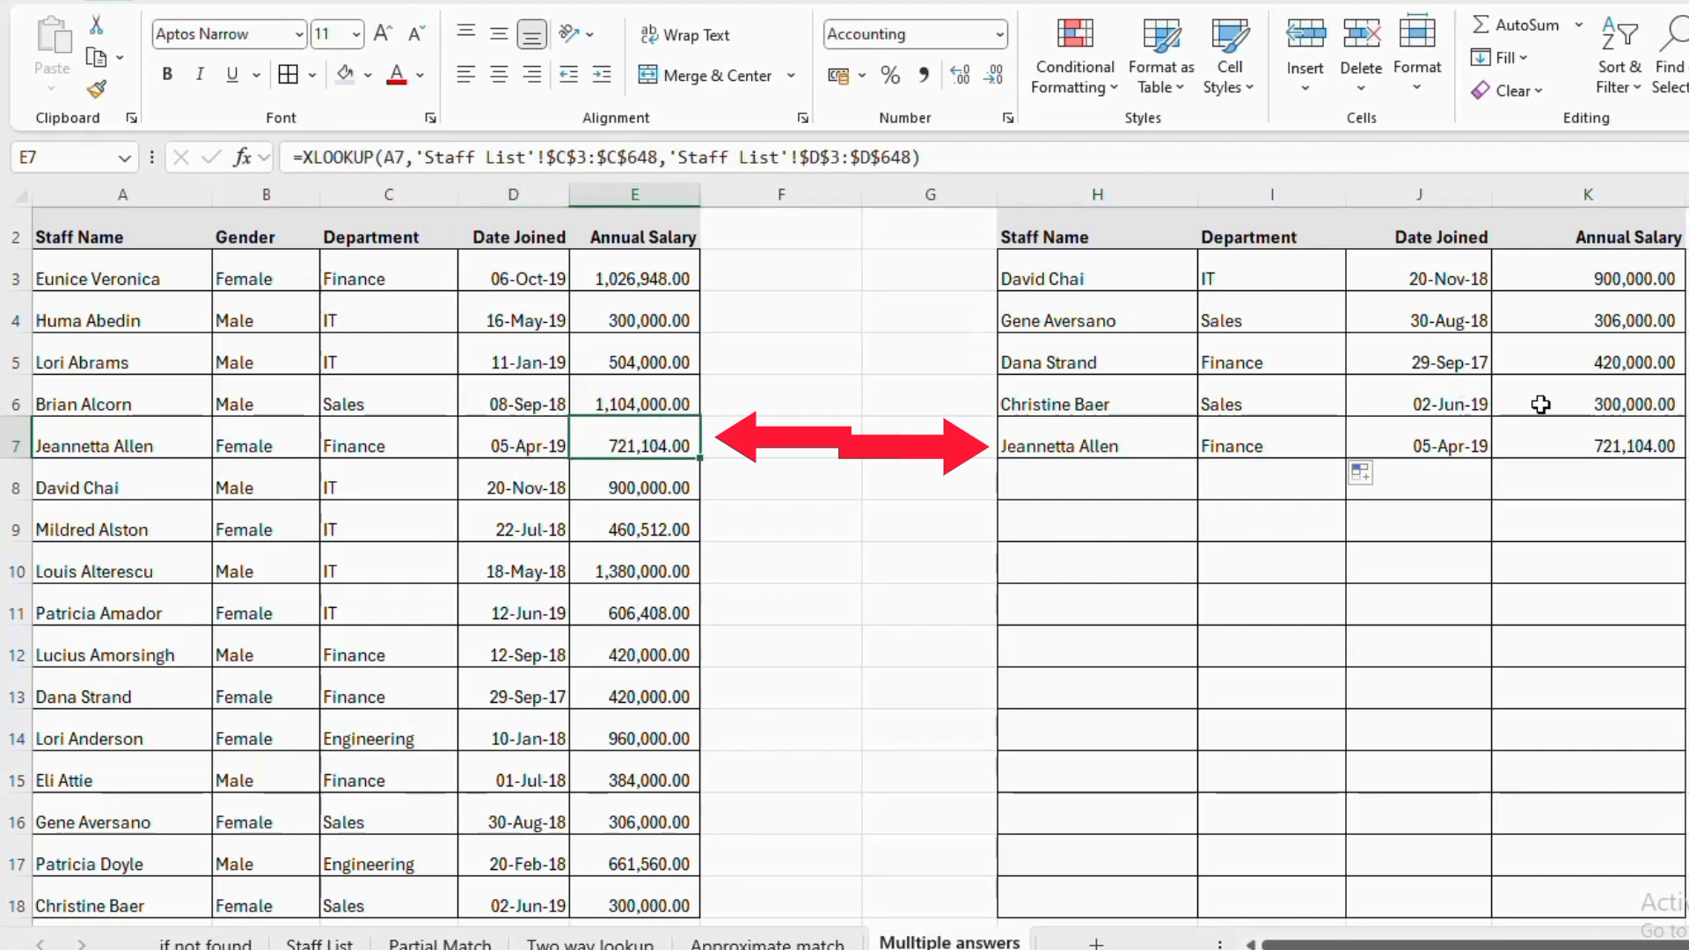
Enter the staff member's name from A5 in H8 and extend the XLOOKUP formula from I7 to I8
{"action": "left_click", "coordinate": [1050, 473]}
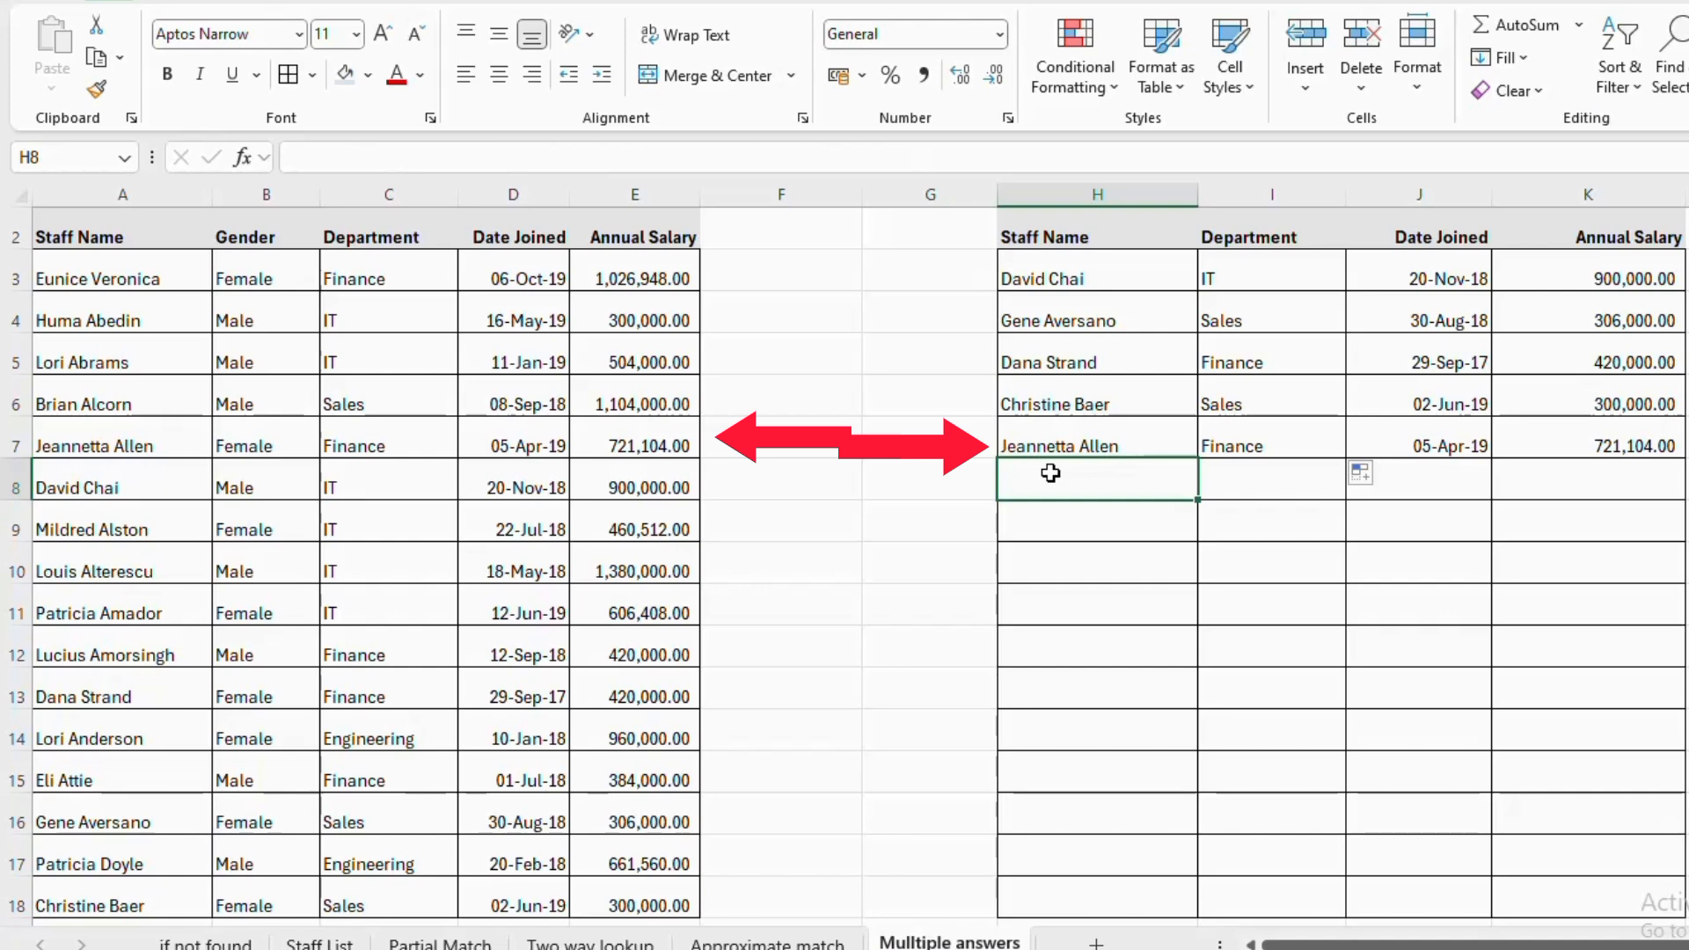
{"action": "type", "text": "Lori Abrams"}
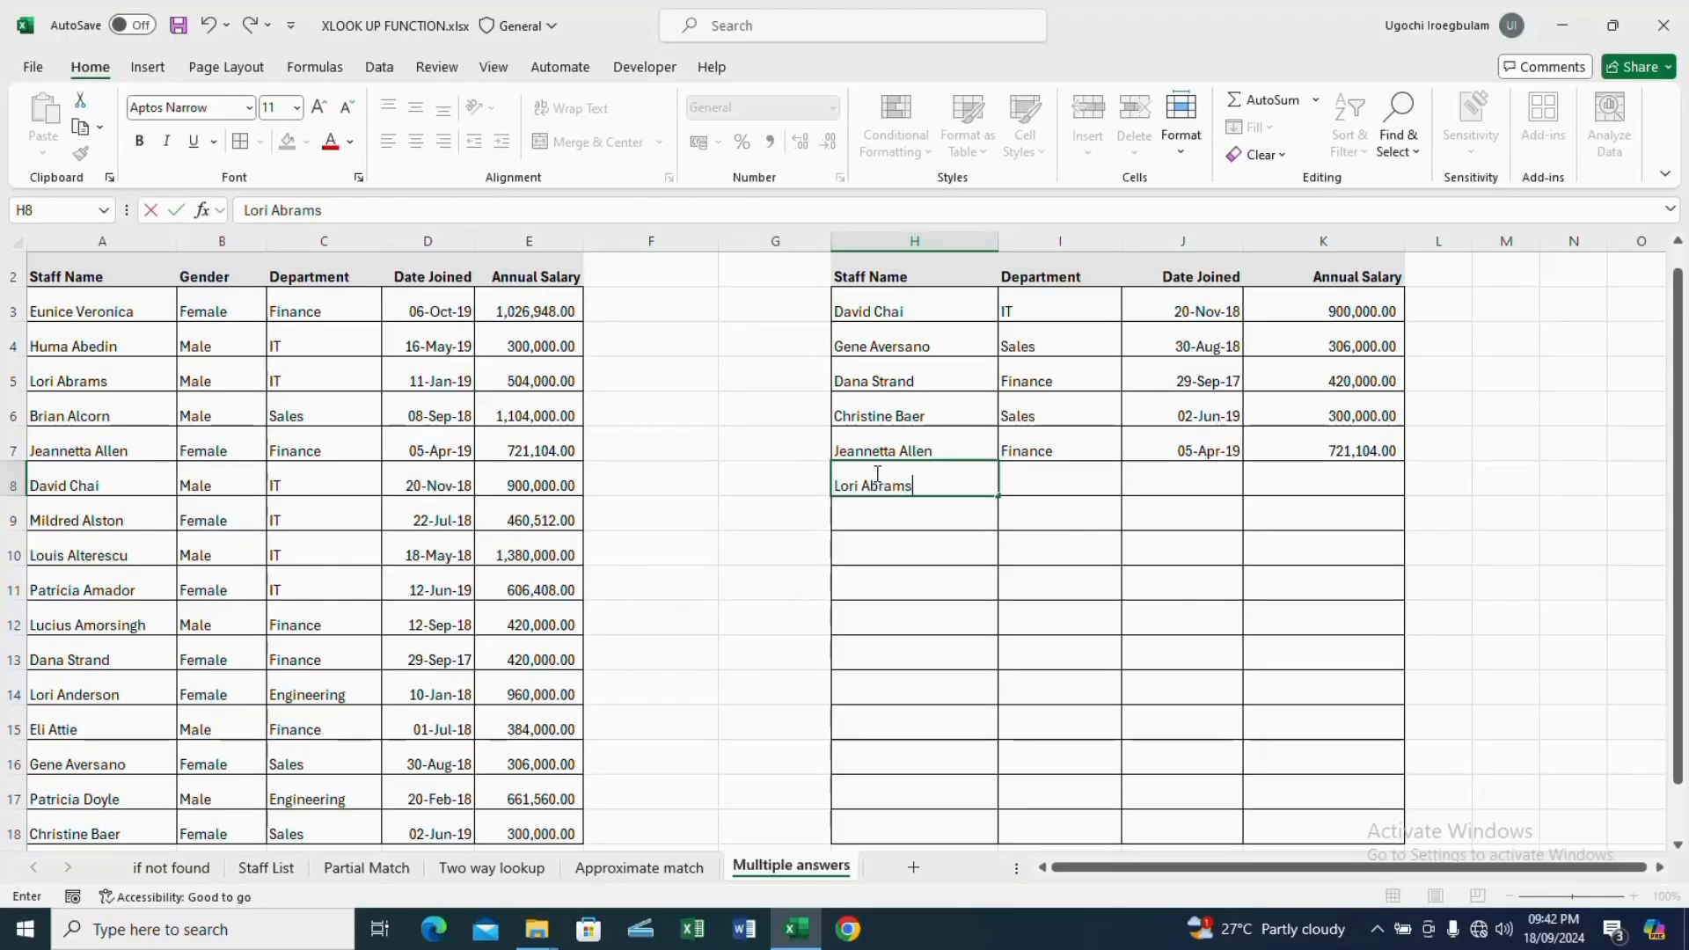
{"action": "key", "text": "Return"}
{"action": "left_click", "coordinate": [1060, 451]}
{"action": "left_click_drag", "start_coordinate": [1121, 461], "coordinate": [1125, 497]}
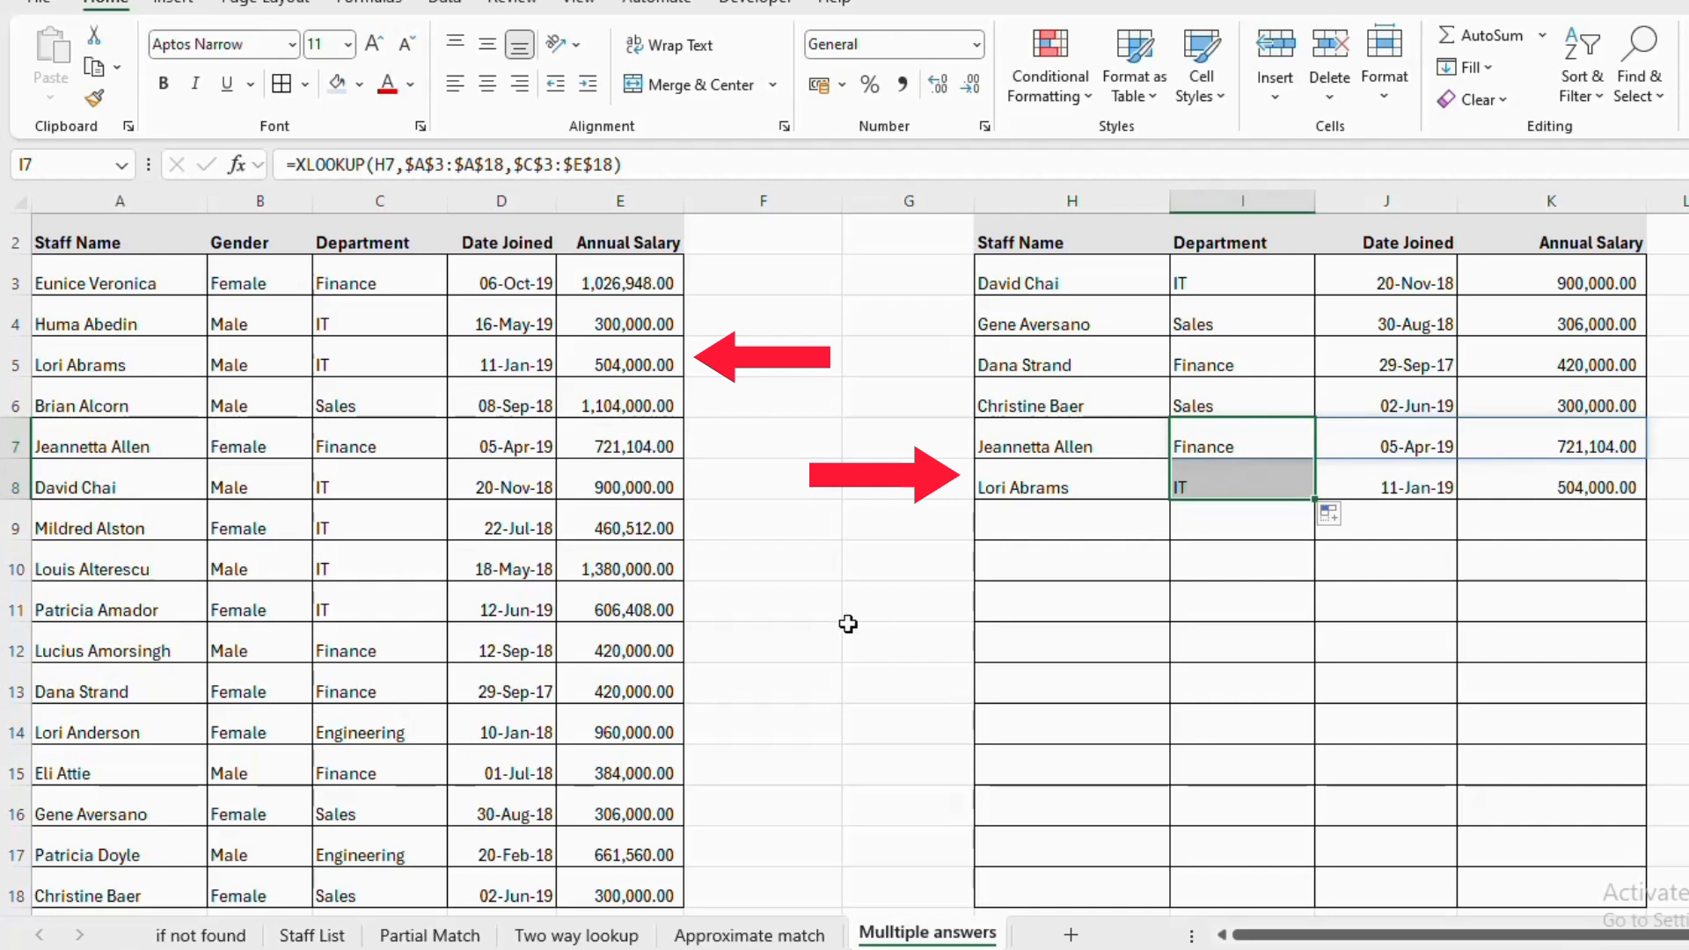